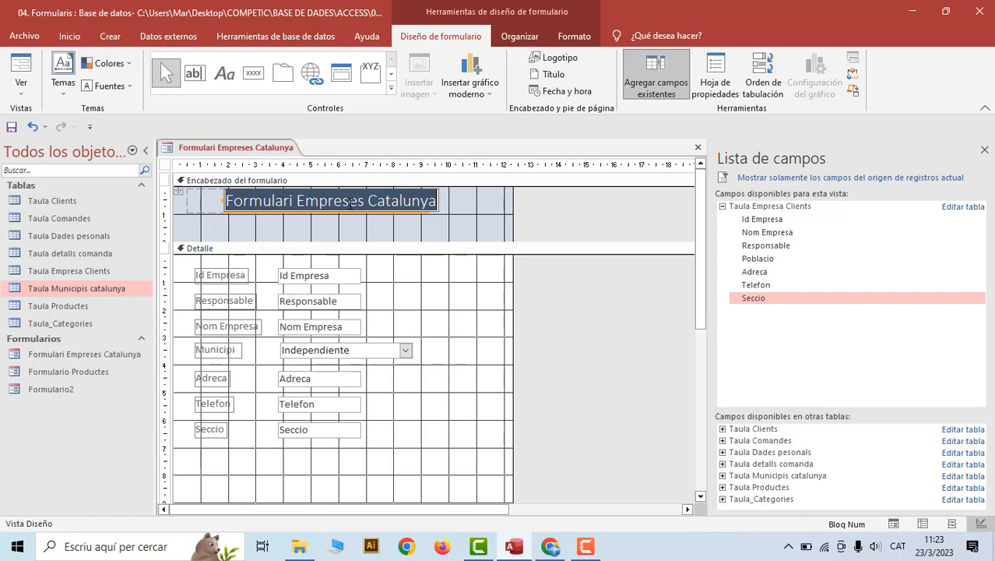
Select the title label text and apply a new Relleno de forma fill colour swatch
click(270, 201)
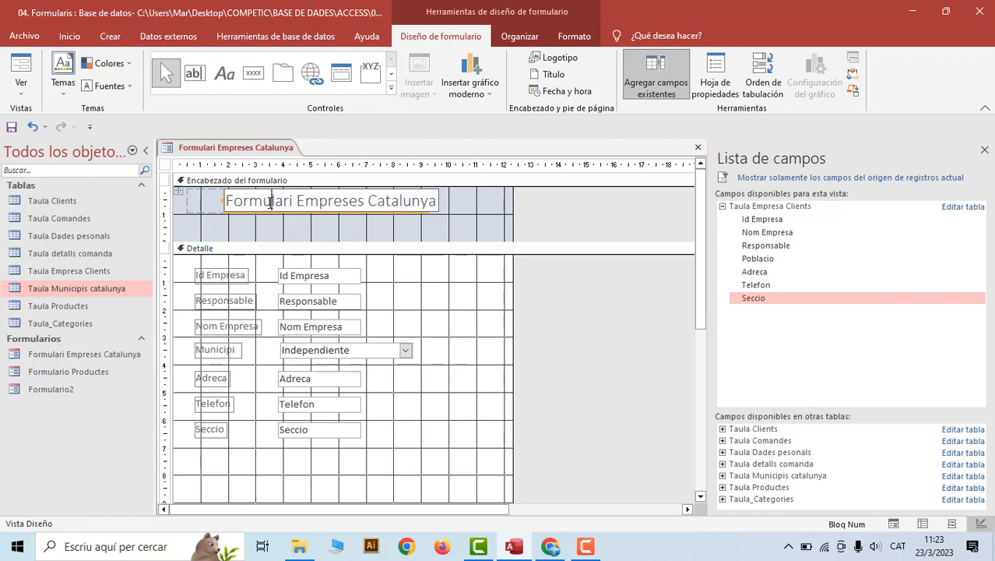
drag(225, 201, 435, 201)
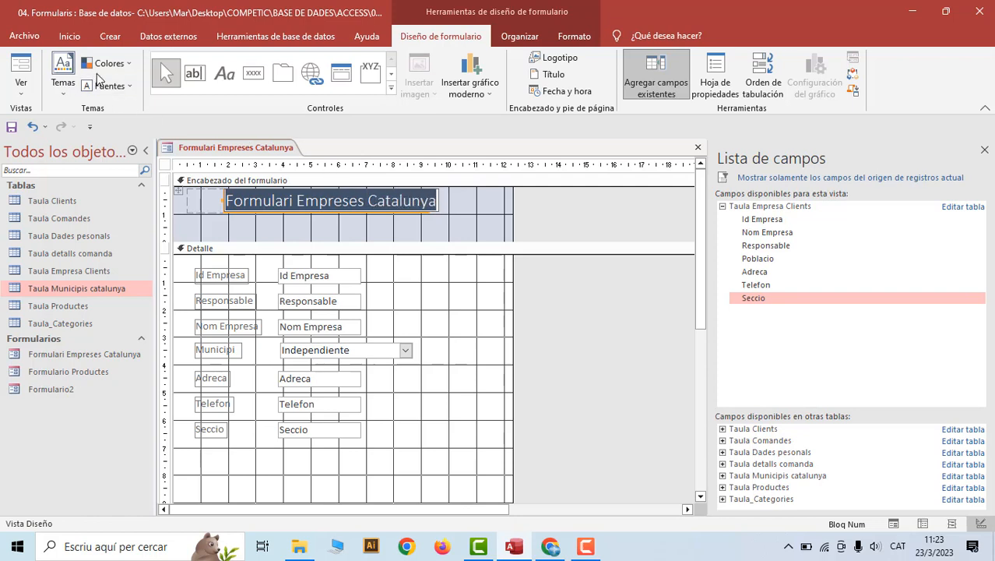
click(573, 37)
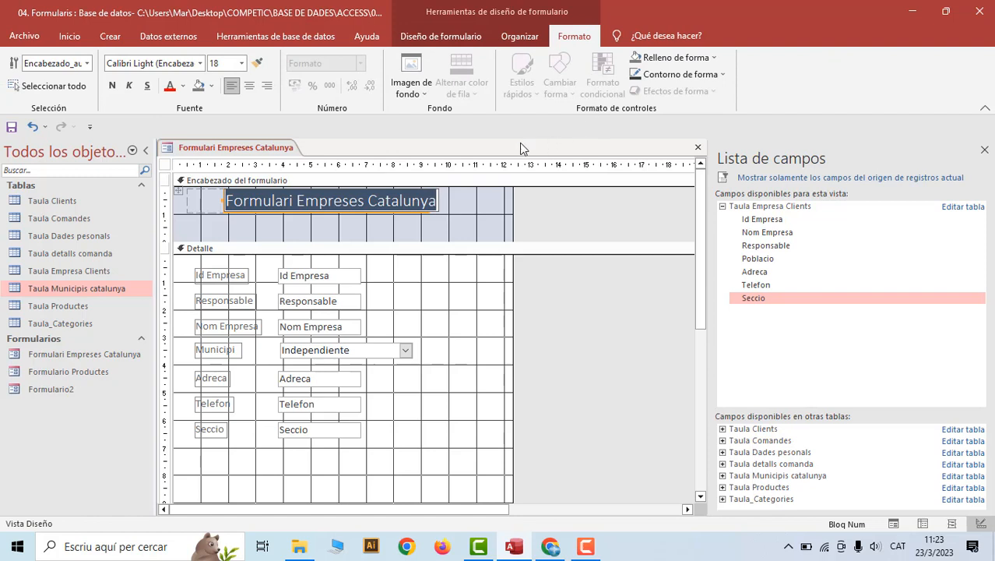
click(708, 59)
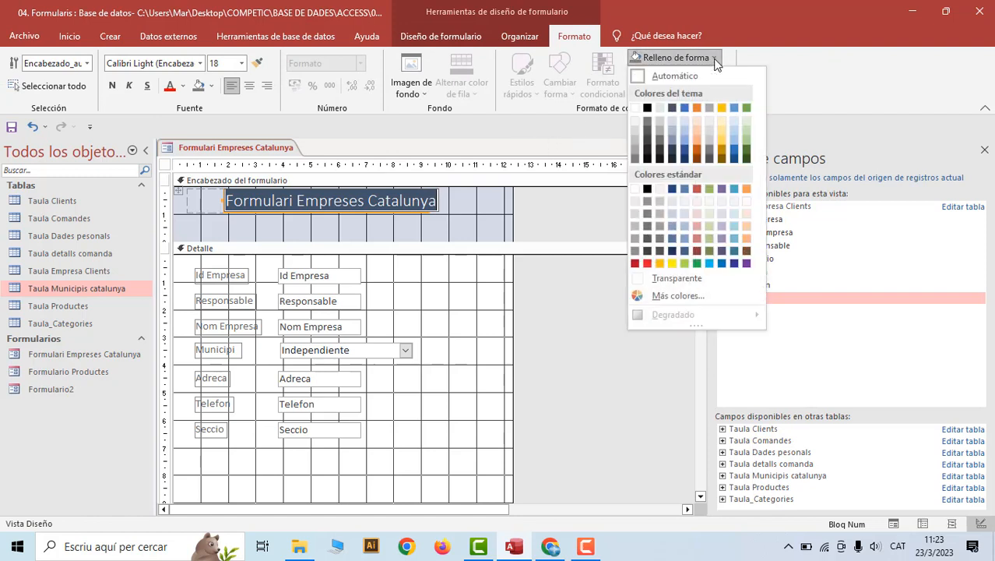
click(685, 120)
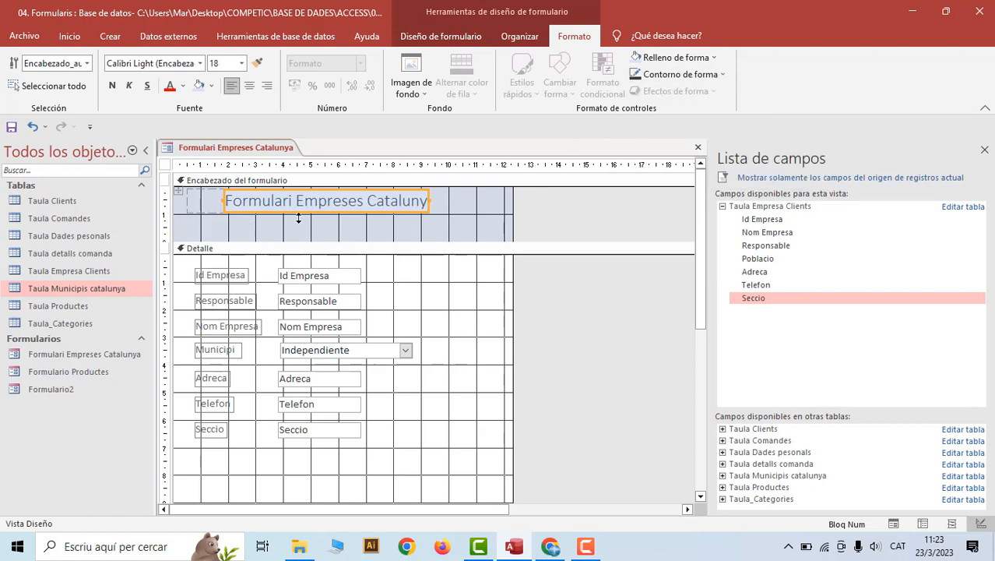
Set the title to bold Calibri (Detalle) at size 26 and widen its label
click(201, 63)
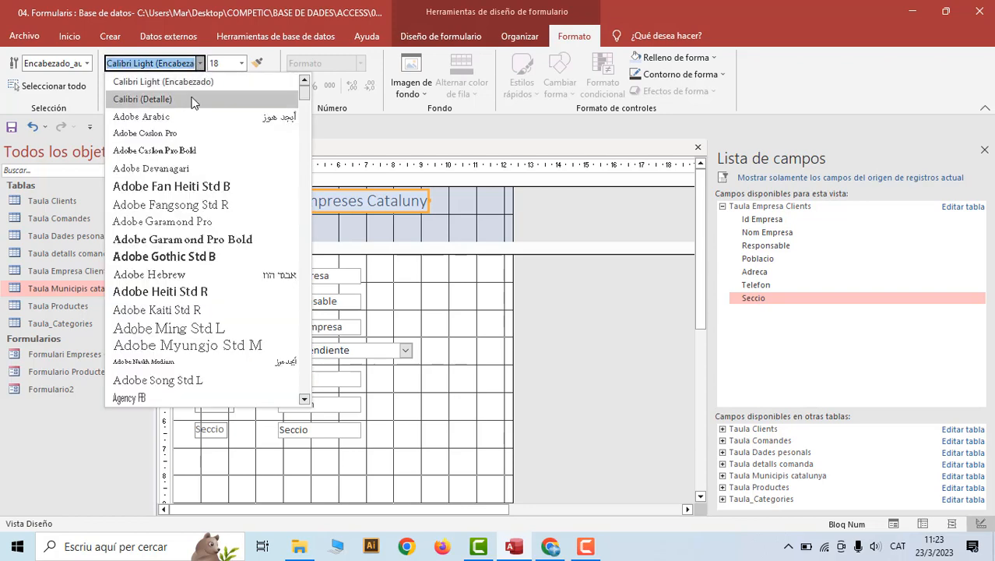
click(140, 99)
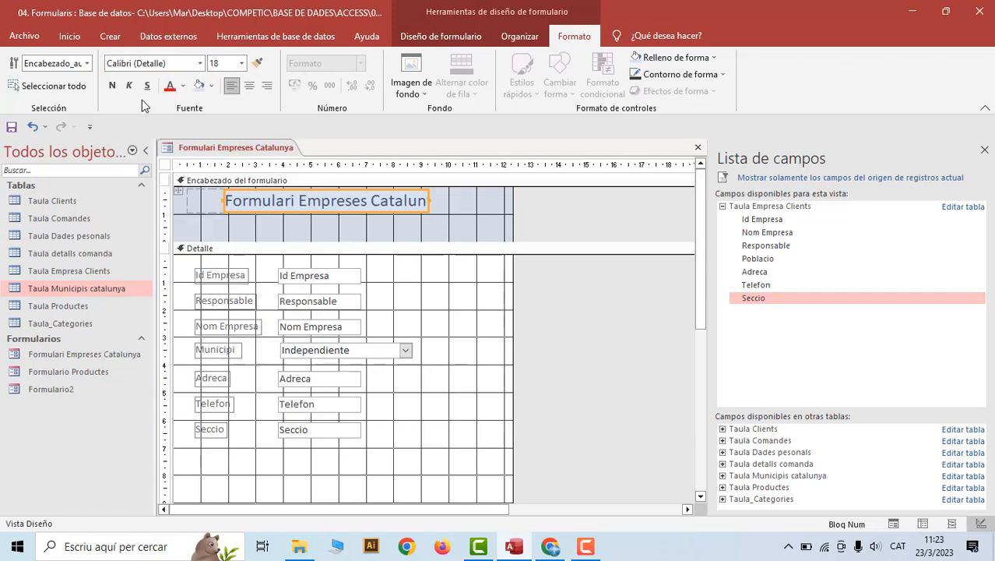
click(242, 63)
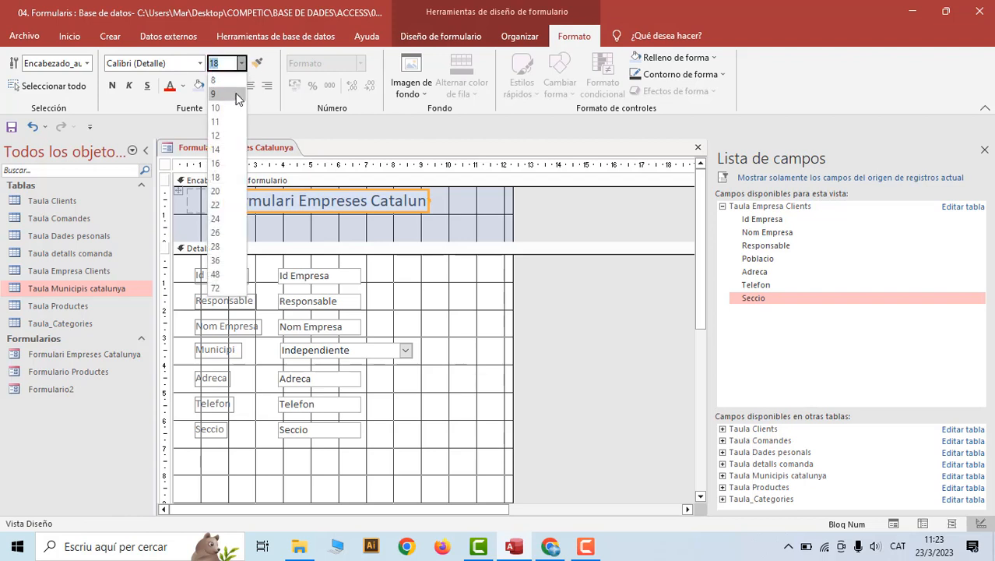
click(224, 232)
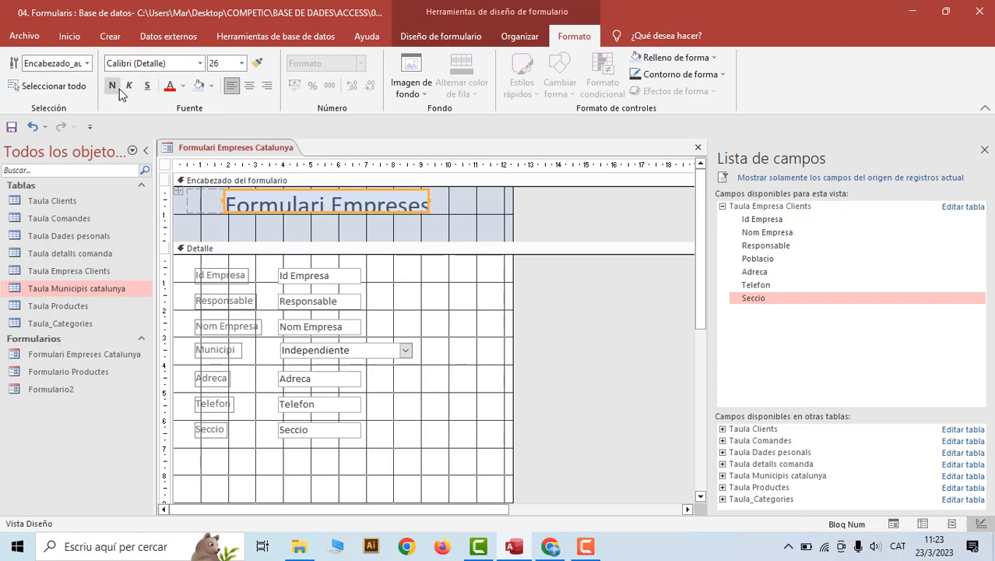
click(112, 86)
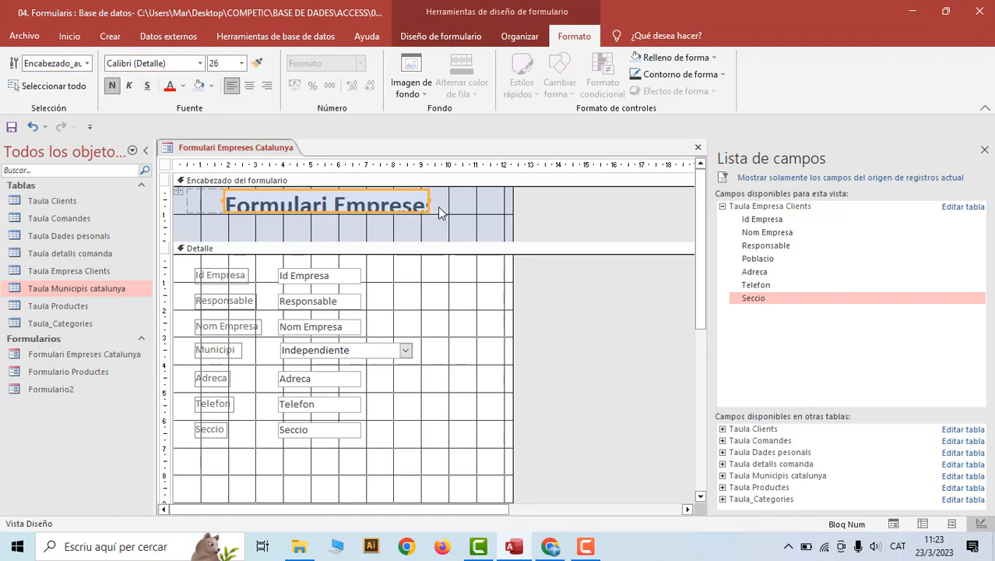
drag(429, 204, 480, 200)
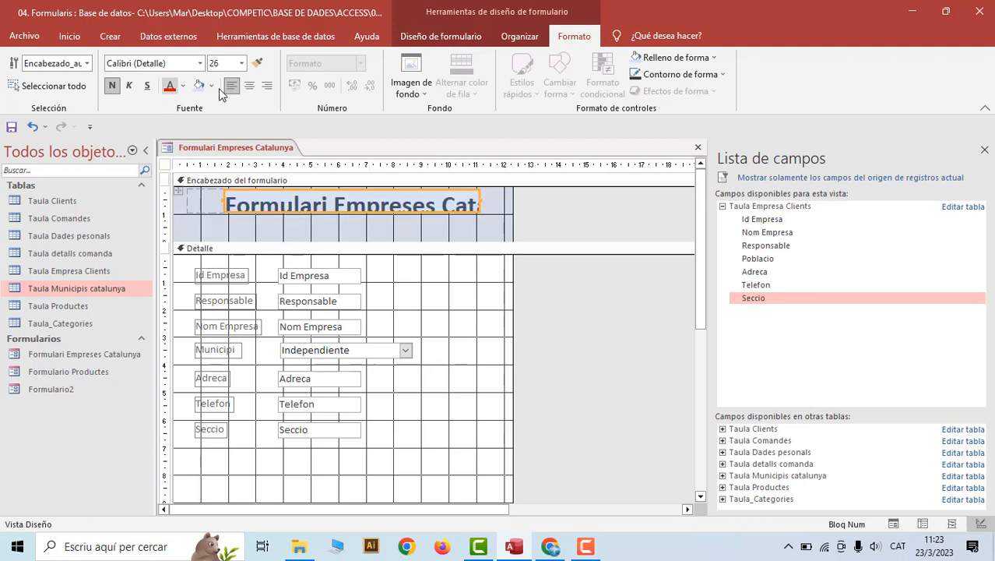
Reduce the title to size 18 and narrow its label to just past 'Catalunya'
click(242, 63)
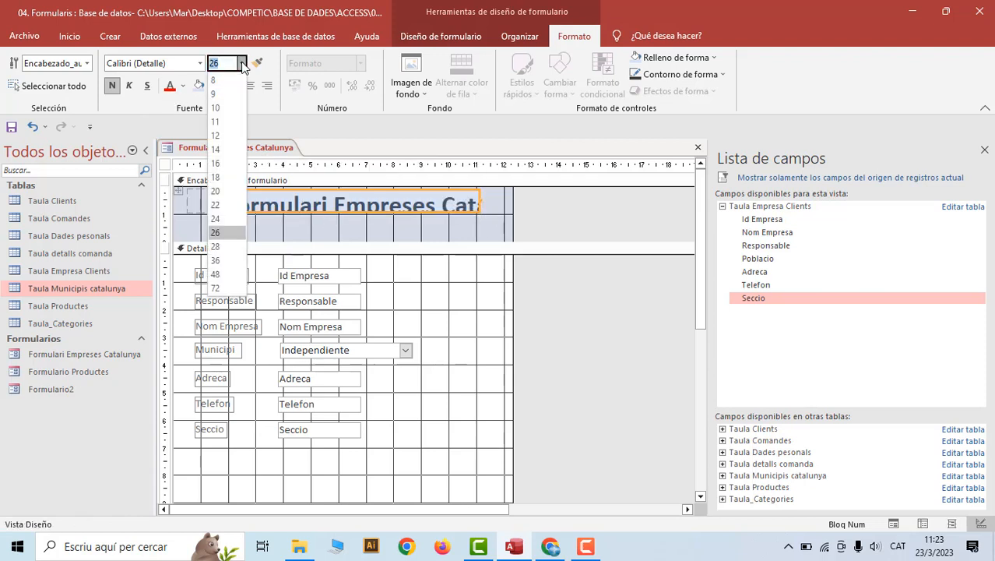
click(220, 176)
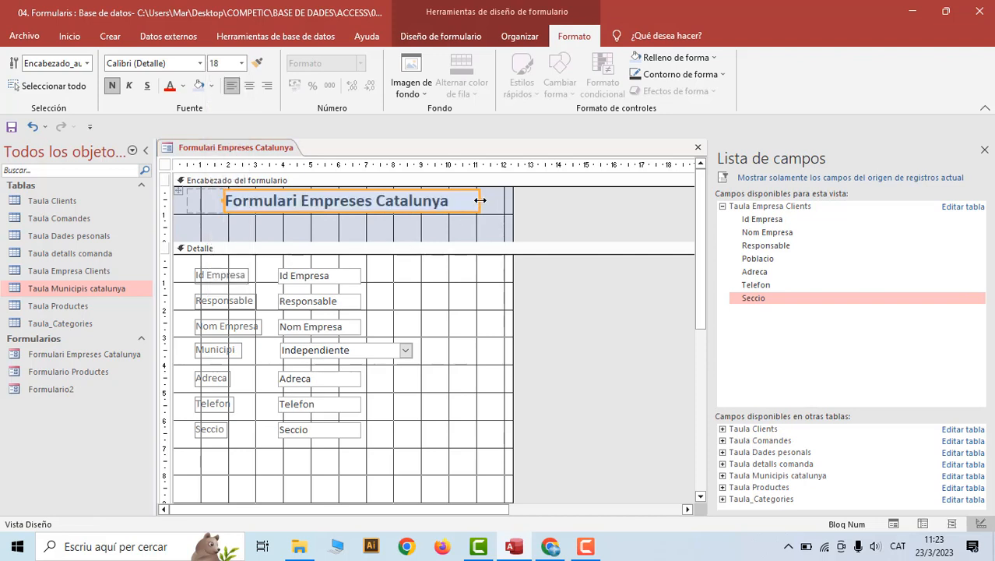
drag(481, 200, 464, 200)
Make the header row taller and widen the title label to the right
click(205, 218)
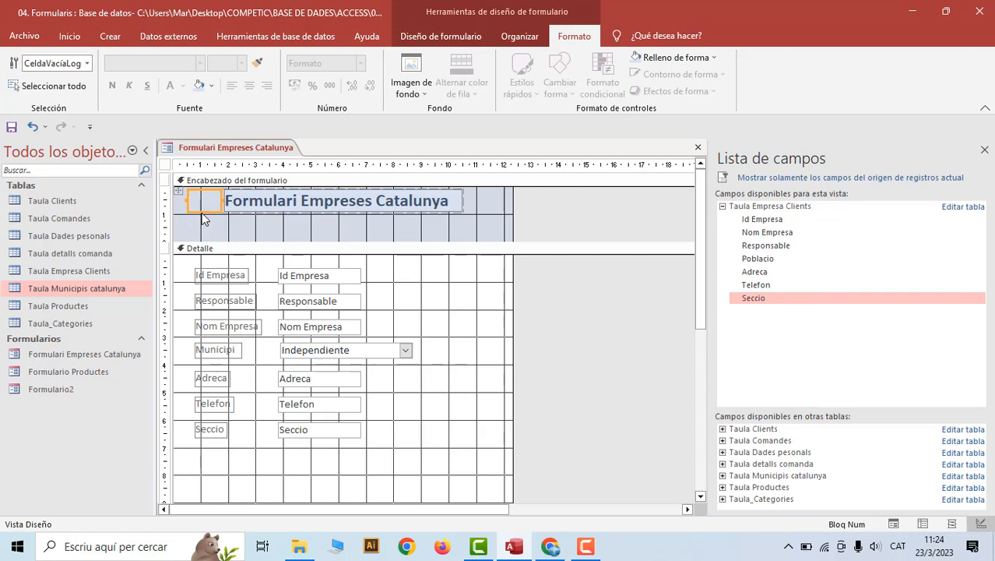
drag(204, 210, 204, 229)
double_click(246, 213)
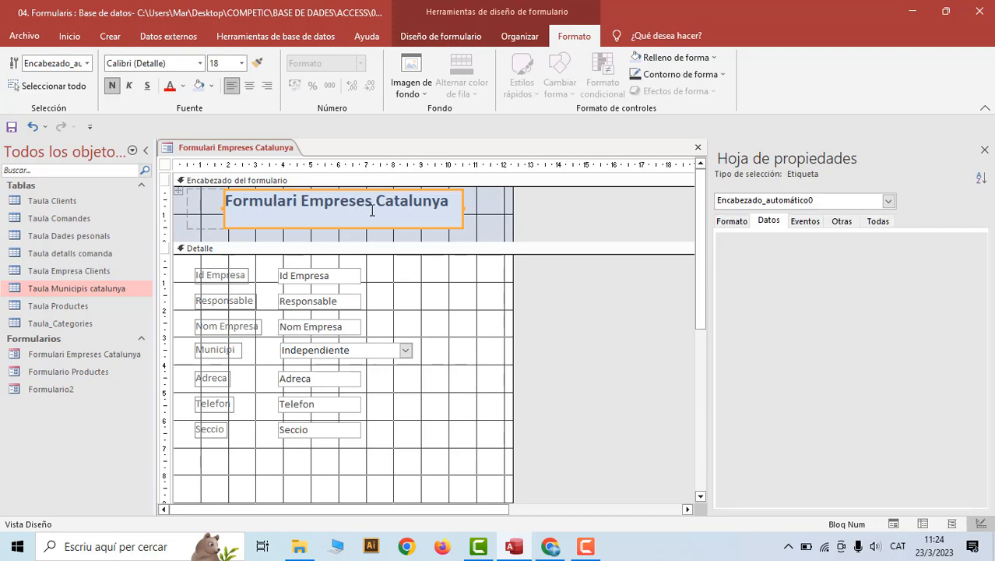
drag(464, 209, 505, 204)
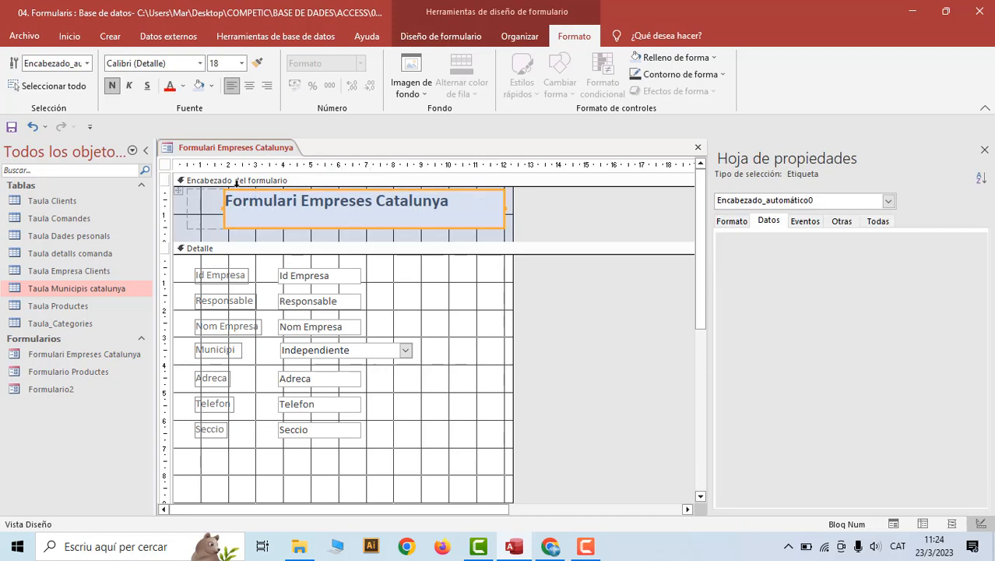
Enlarge the title text to font size 22, passing through size 20
click(241, 64)
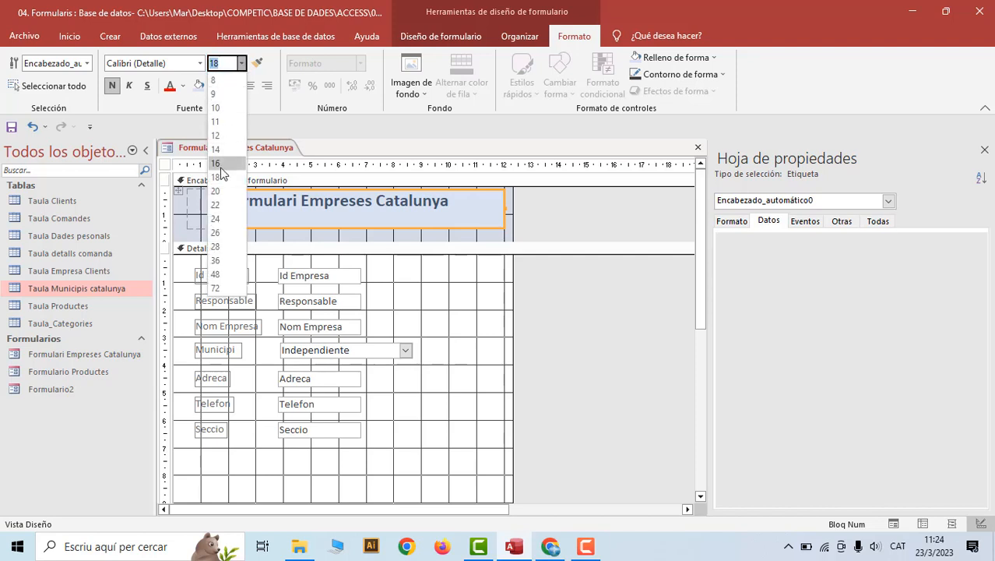
click(218, 187)
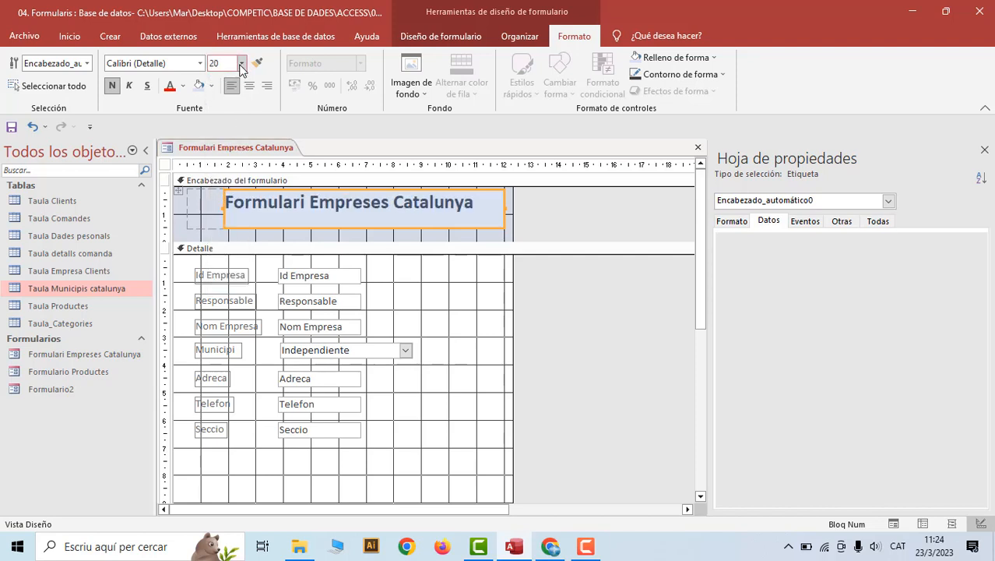
click(241, 63)
click(227, 205)
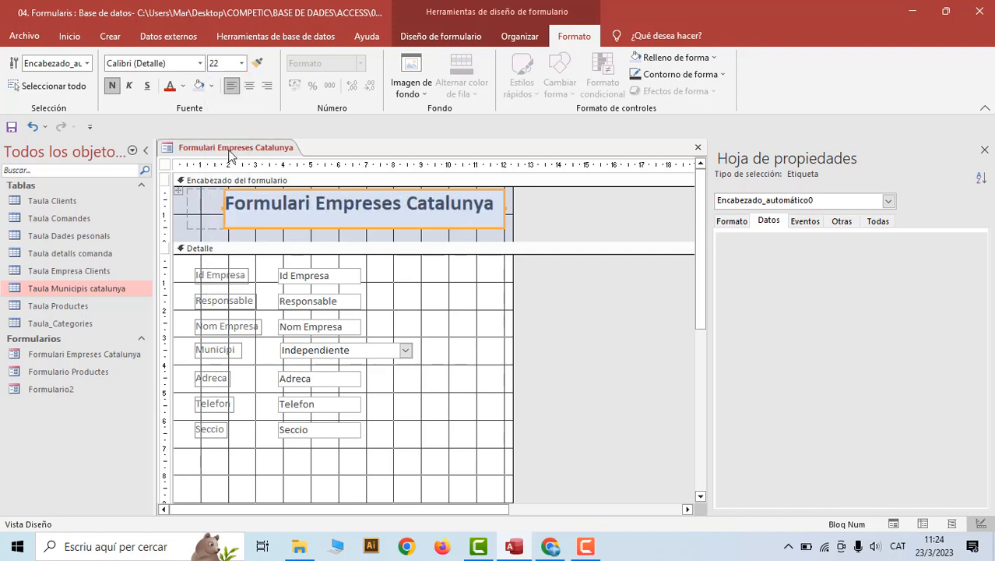
Shorten the logo cell's row, then make both header controls taller together
click(206, 226)
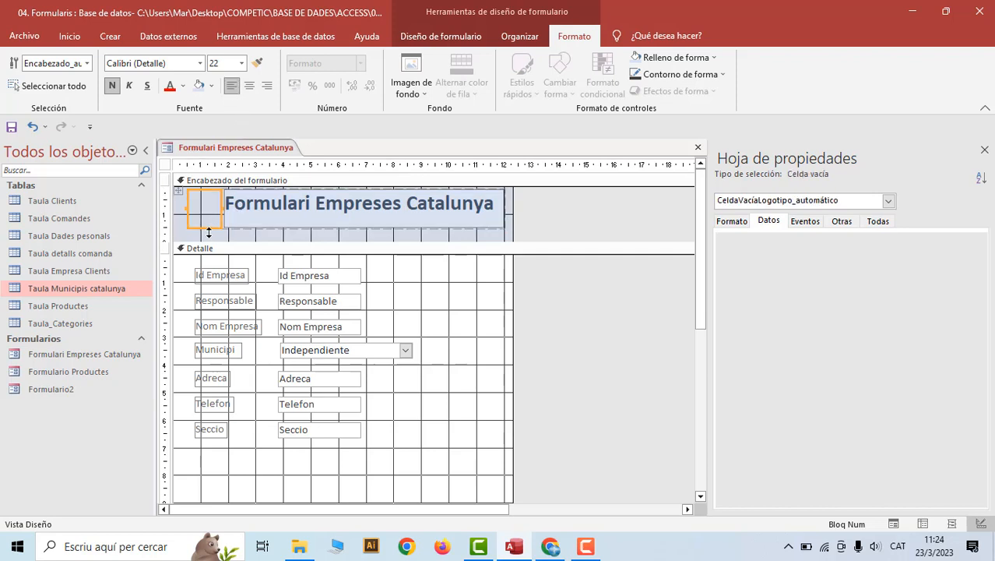
drag(204, 226, 204, 217)
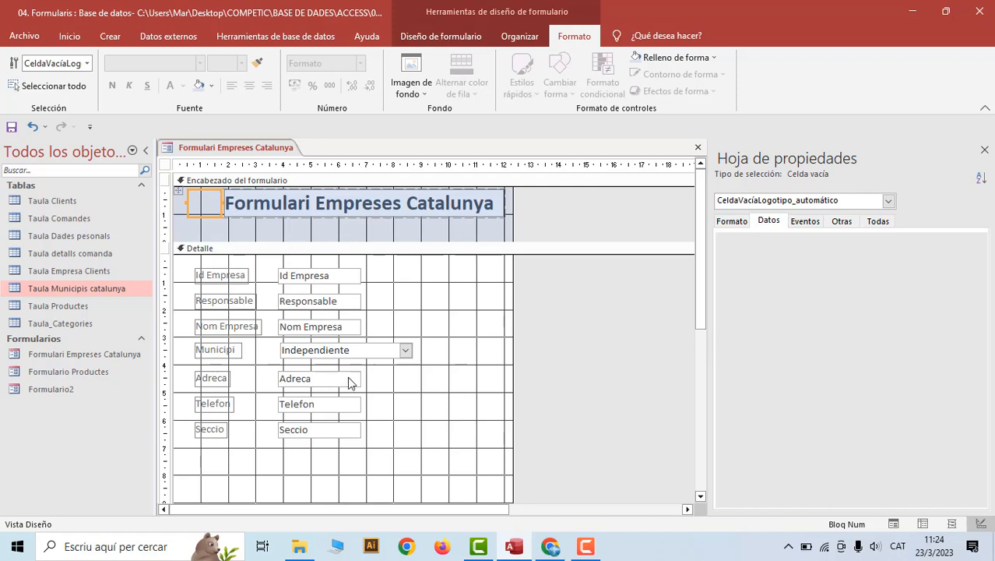
click(178, 190)
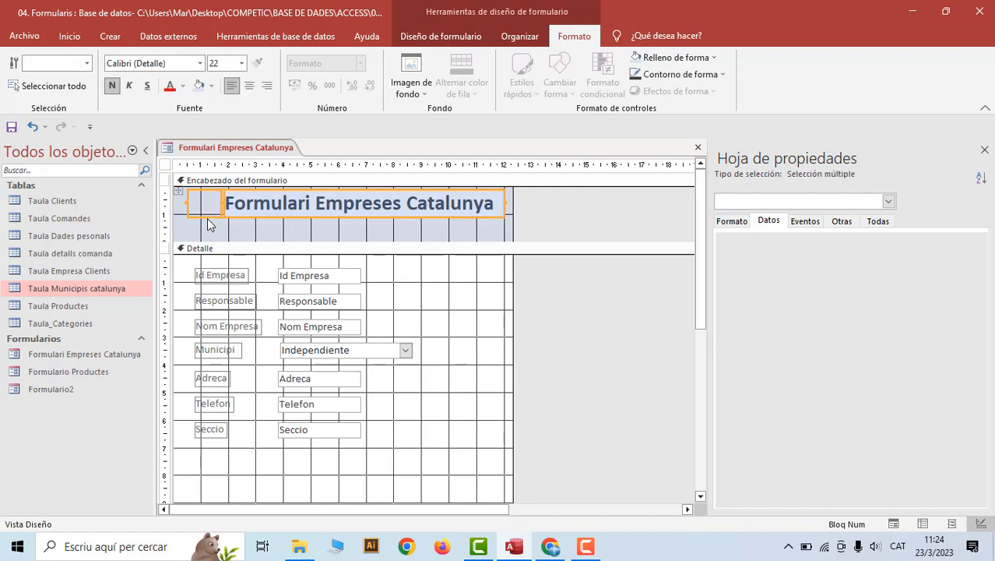
mouse_move(204, 217)
mouse_down()
mouse_move(202, 226)
mouse_move(206, 202)
mouse_up()
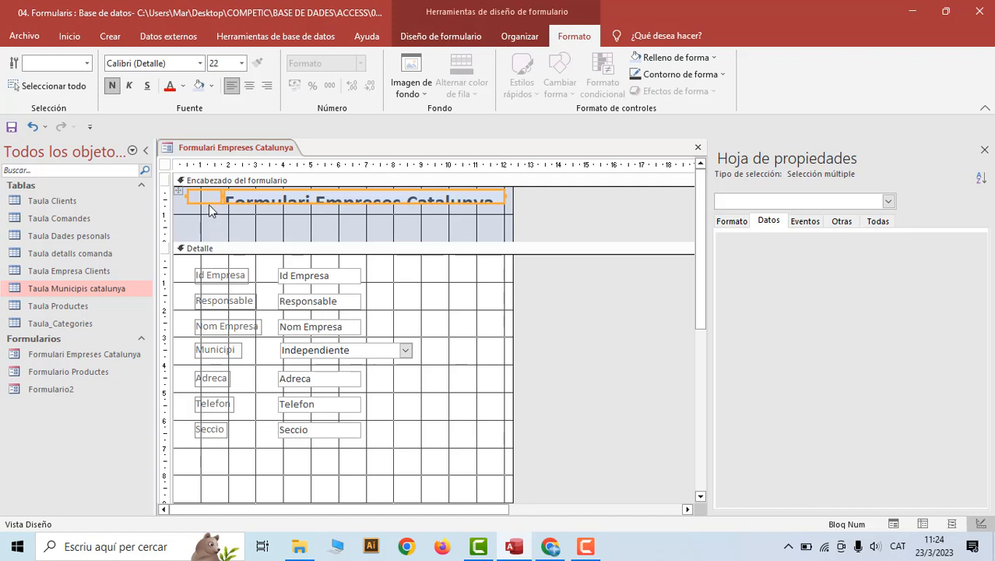
Stretch the header controls to show the full title, move Id Empresa into the header, and deepen it
drag(205, 204, 203, 225)
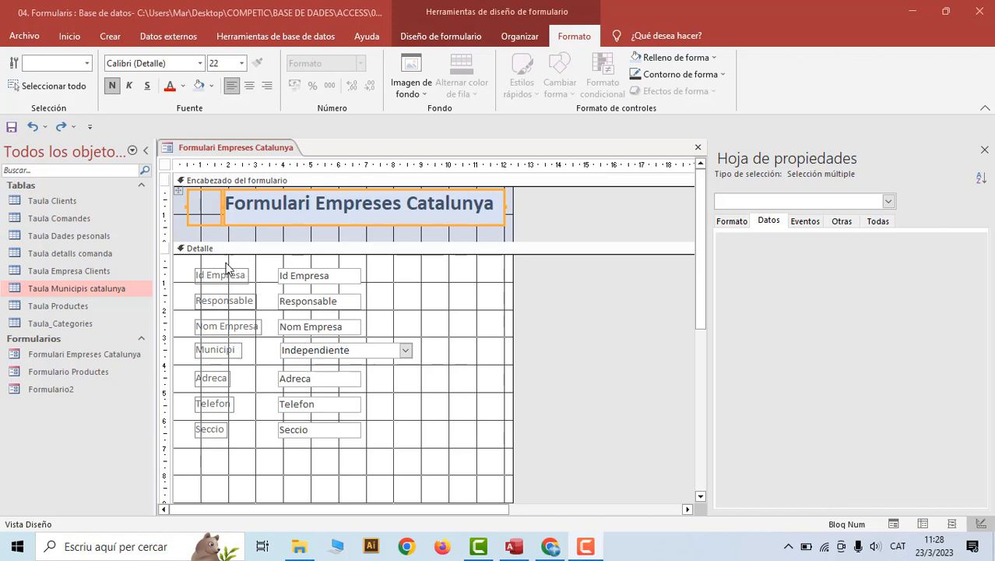
drag(190, 261, 327, 232)
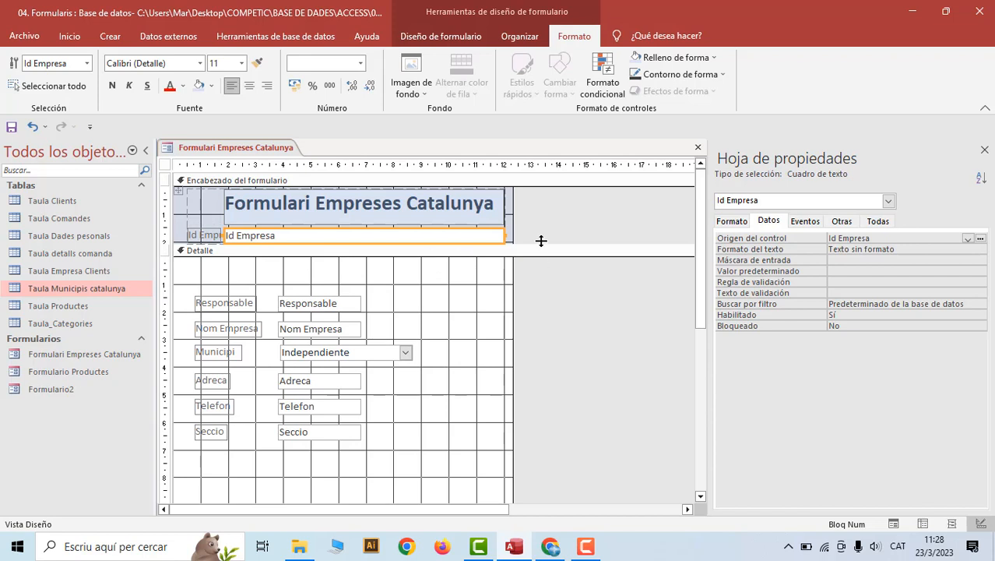
drag(543, 244, 542, 274)
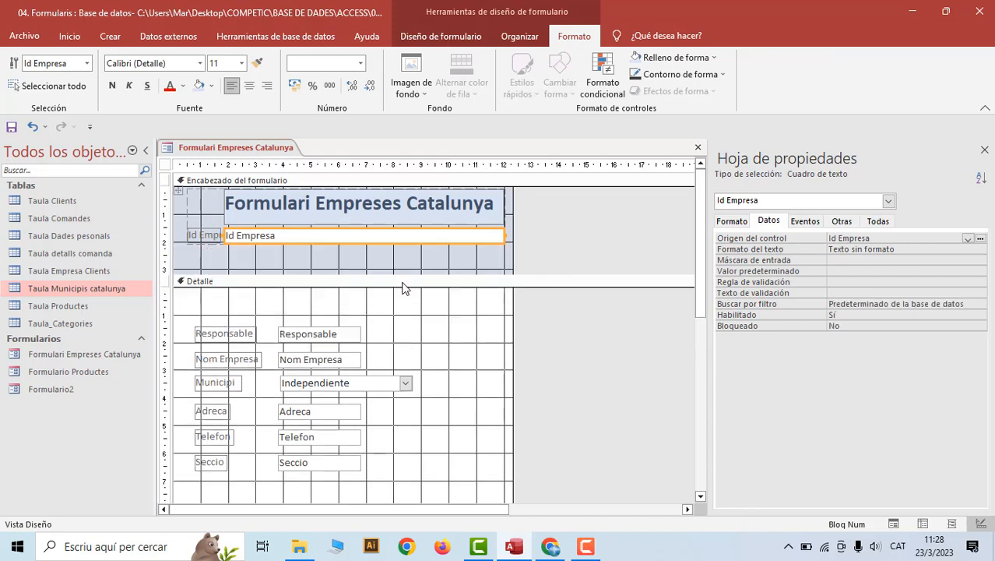
Set the form header's Color del fondo to light blue #B4C7E7, undoing a darker trial shade
click(291, 182)
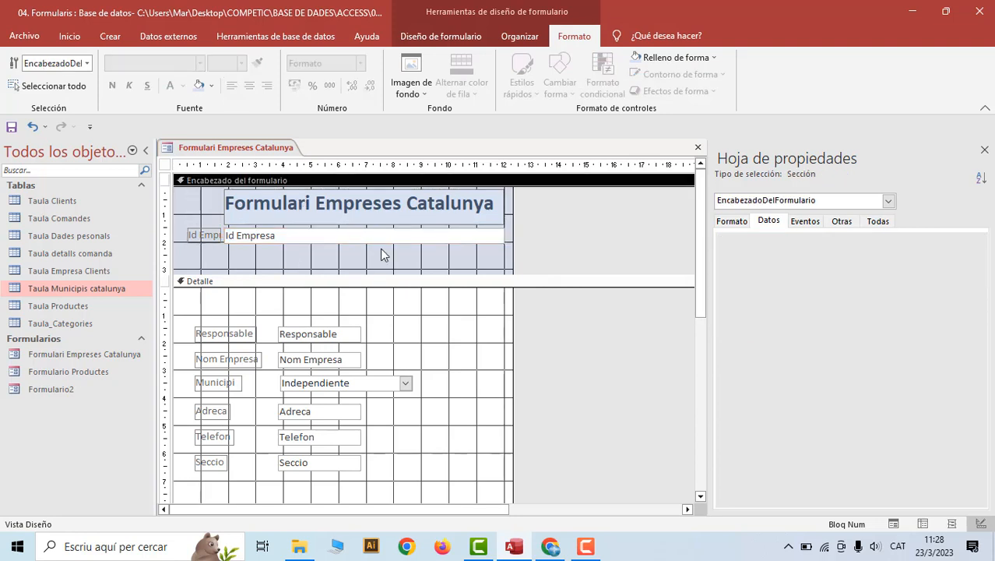
click(733, 222)
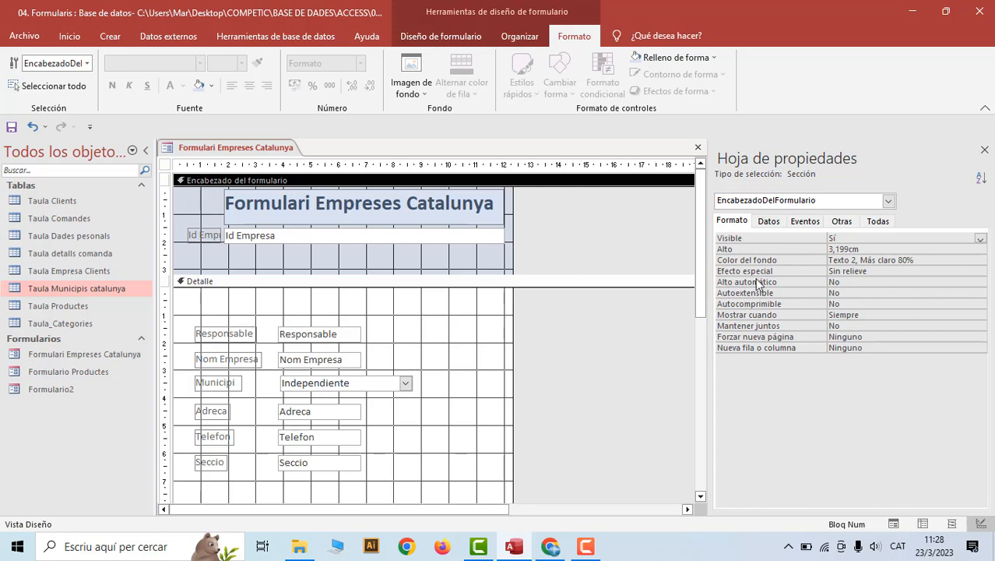
click(859, 258)
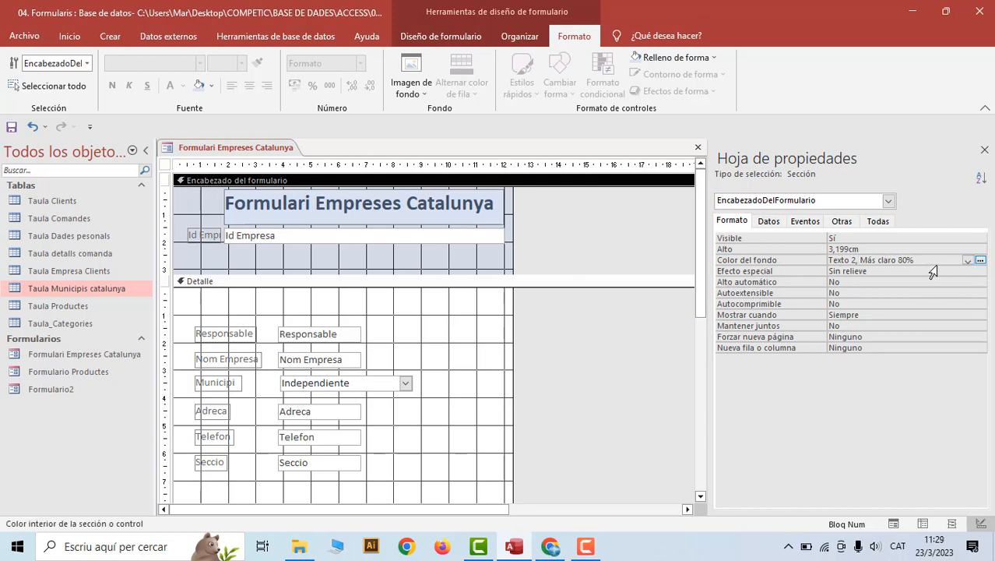
click(980, 261)
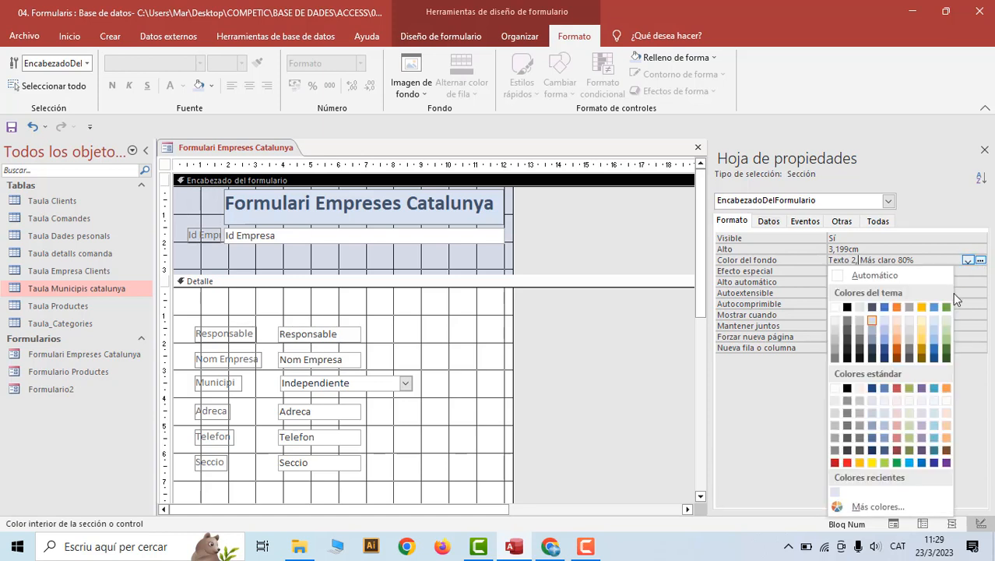
click(885, 332)
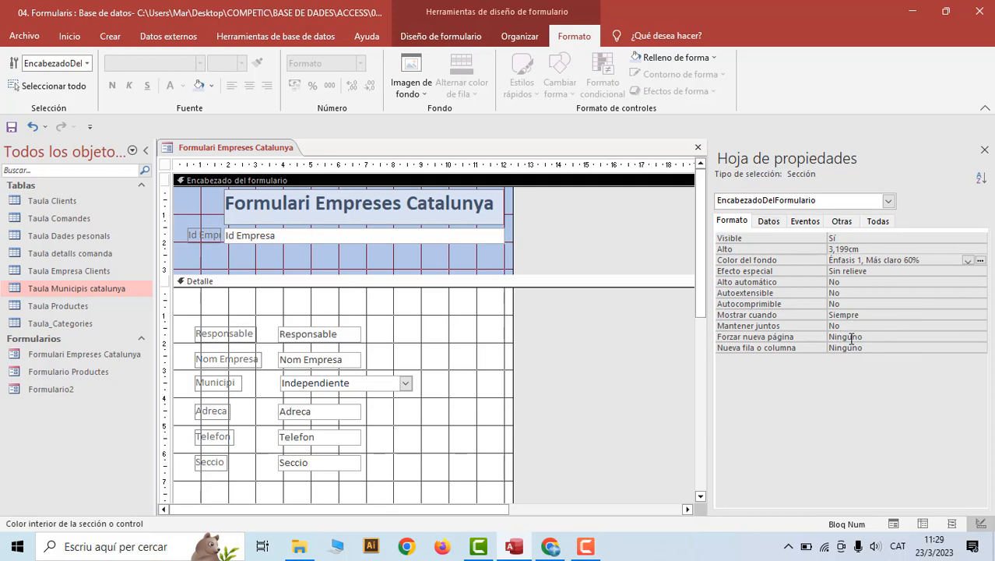
click(968, 261)
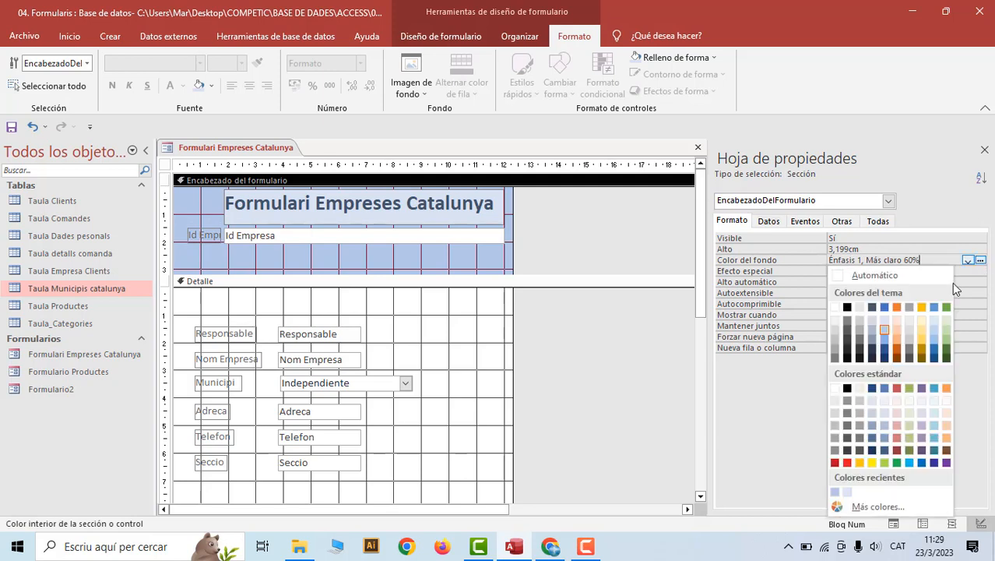
click(886, 350)
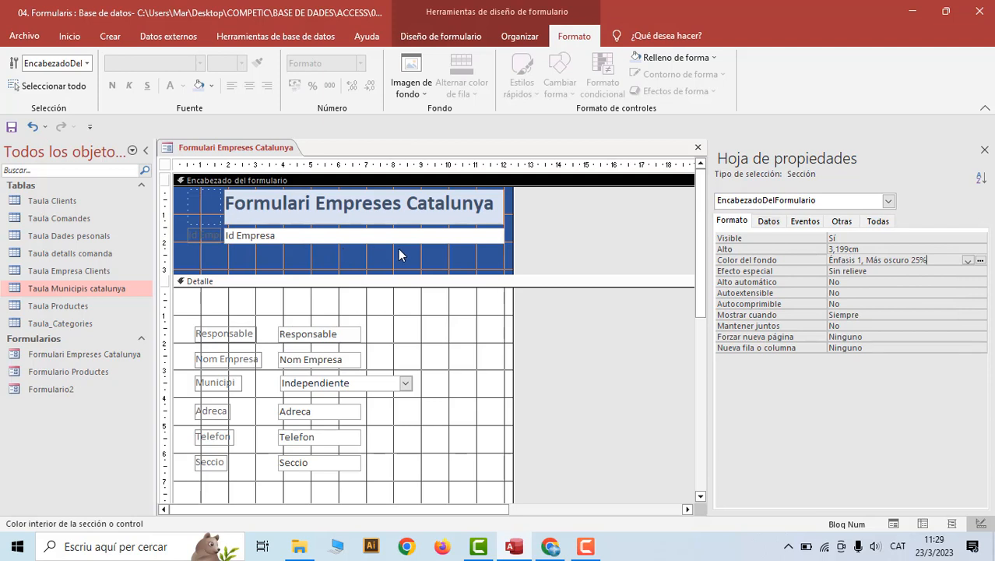
click(33, 126)
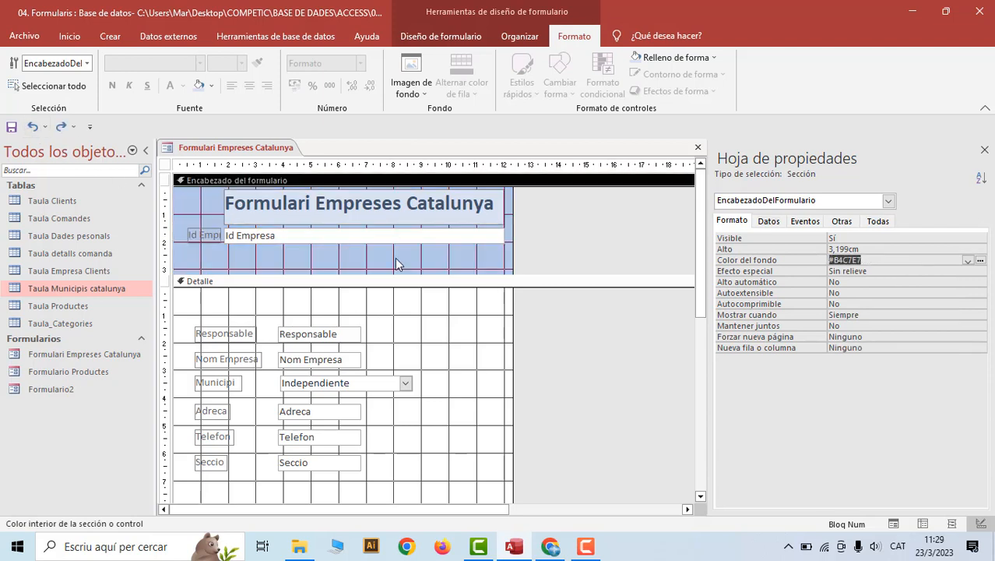
click(534, 283)
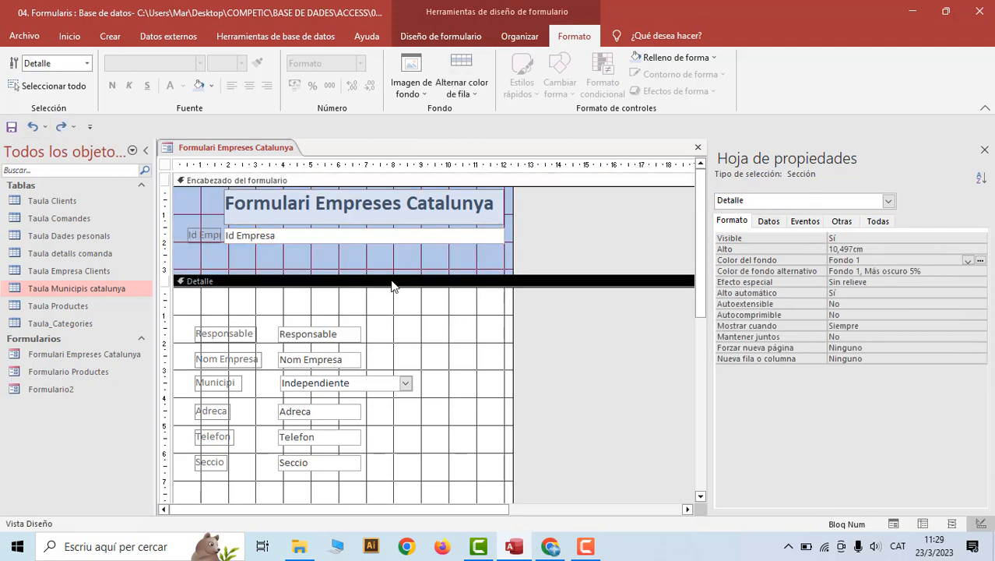
click(980, 261)
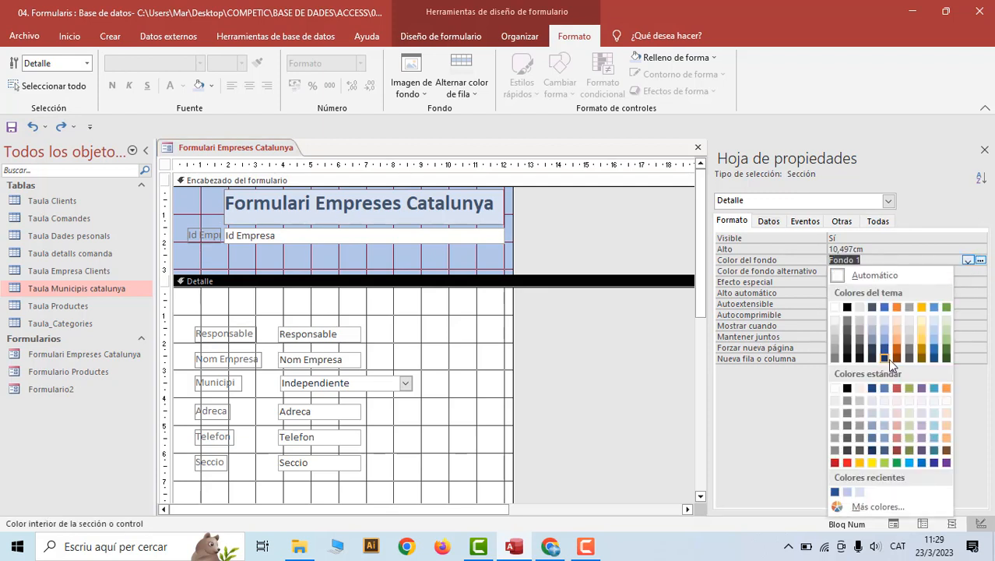
click(885, 388)
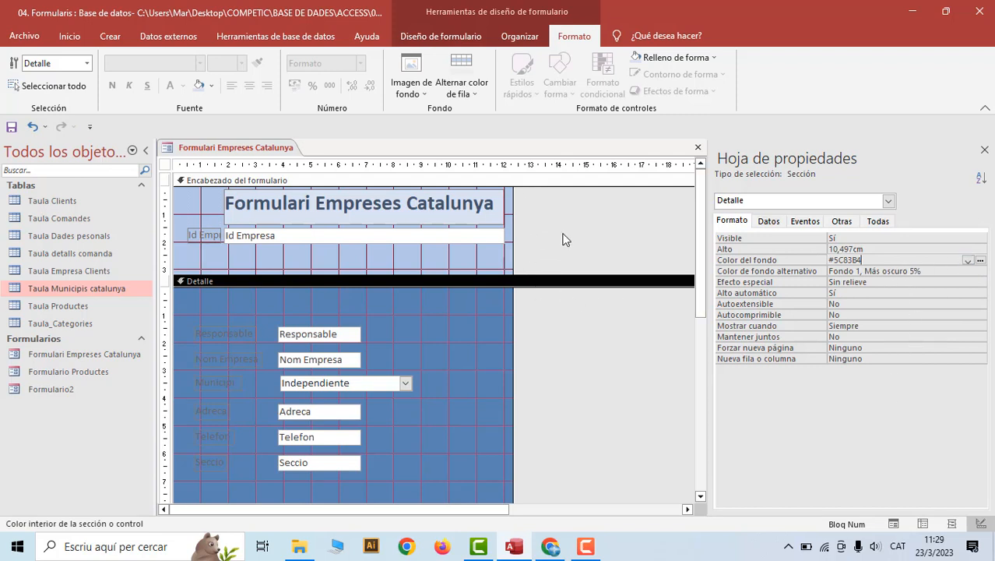
click(31, 126)
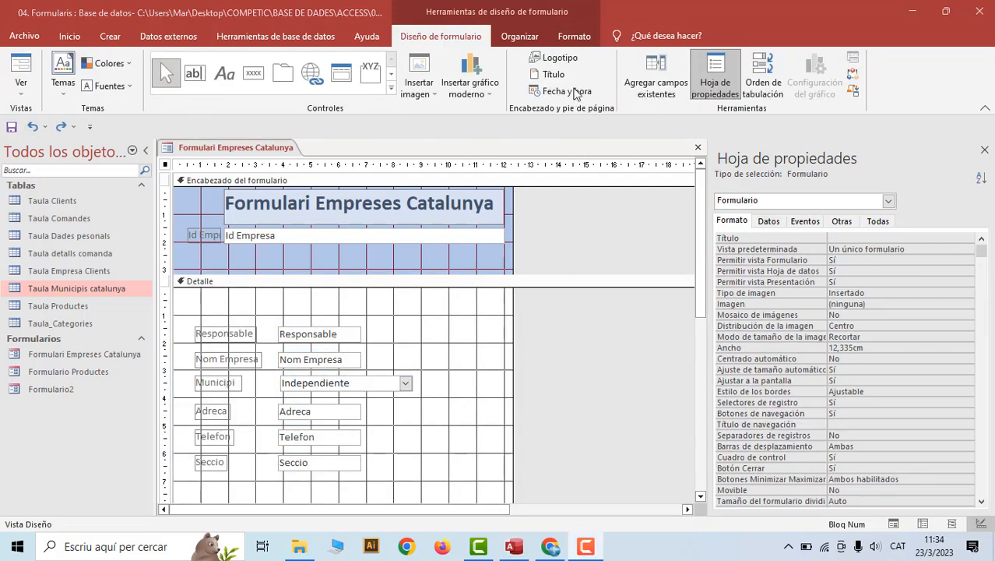
Insert logo-social.png as the form header logo
click(562, 59)
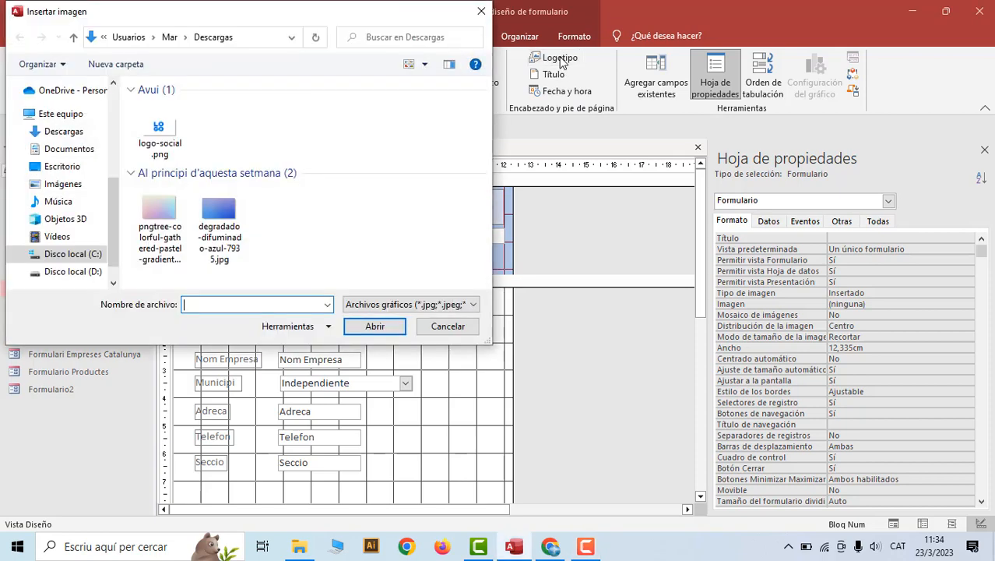
click(182, 132)
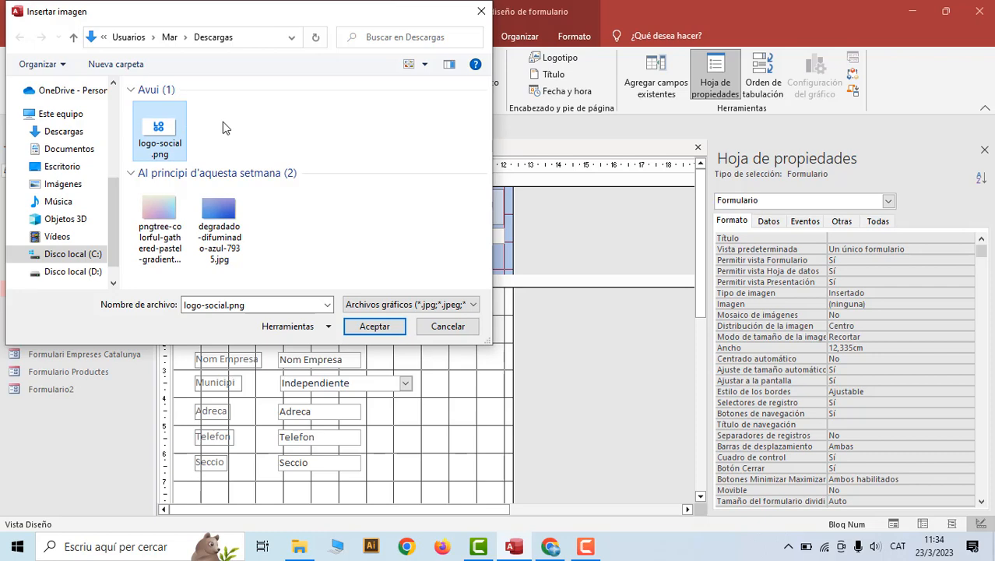
click(385, 328)
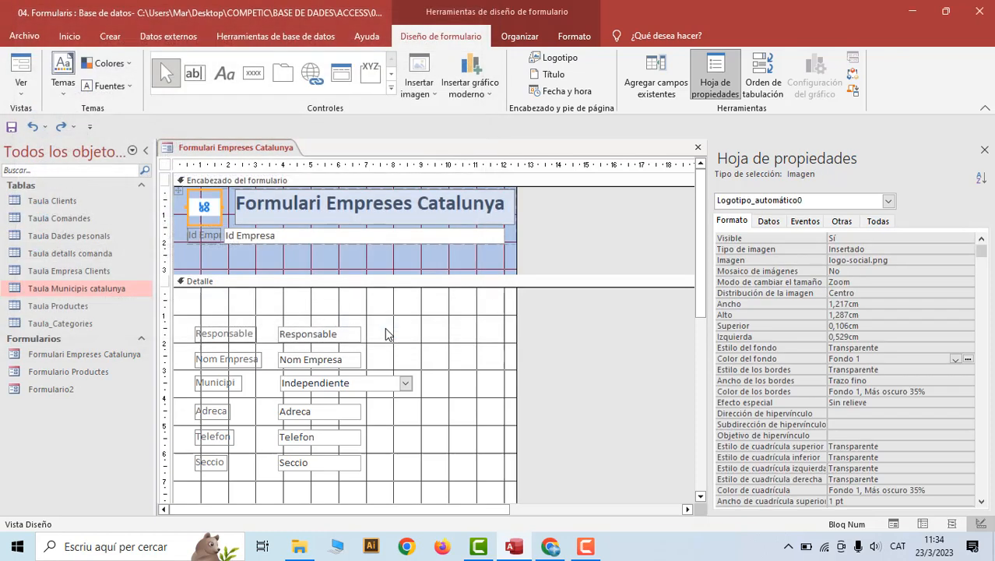
Delete the Id Empresa field and the empty cell under the logo from the header
click(257, 241)
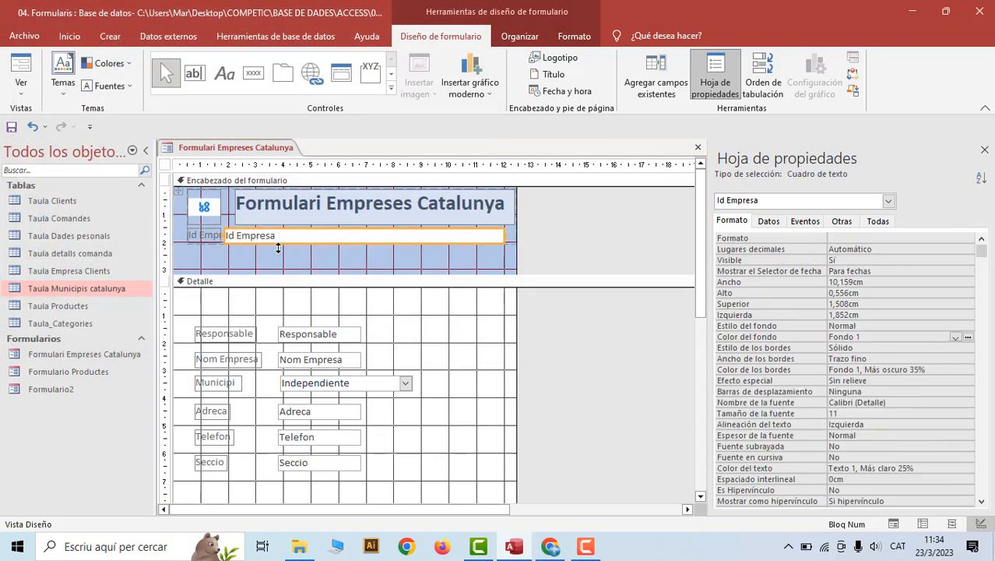
key(Delete)
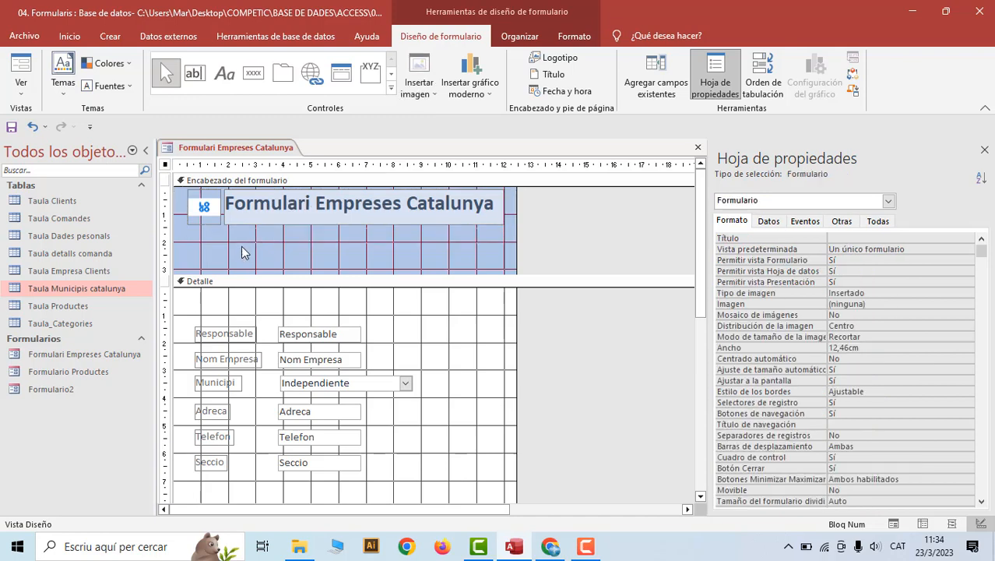
click(210, 214)
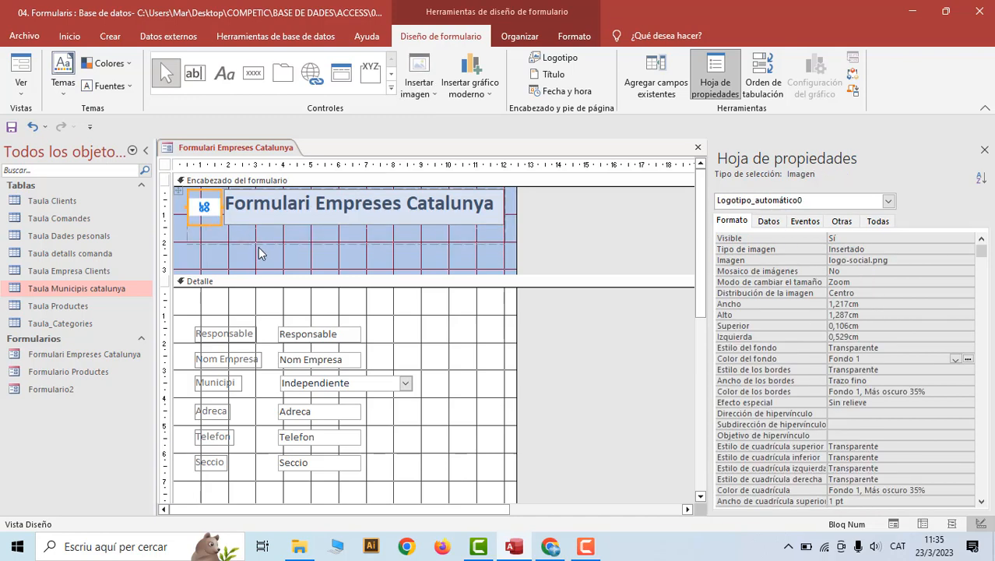
shift+click(215, 225)
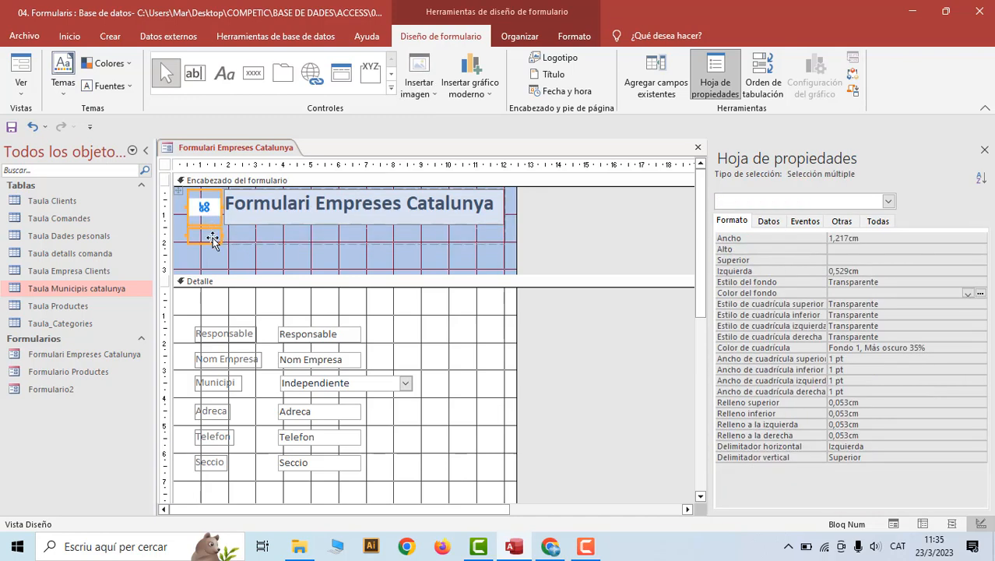
click(223, 251)
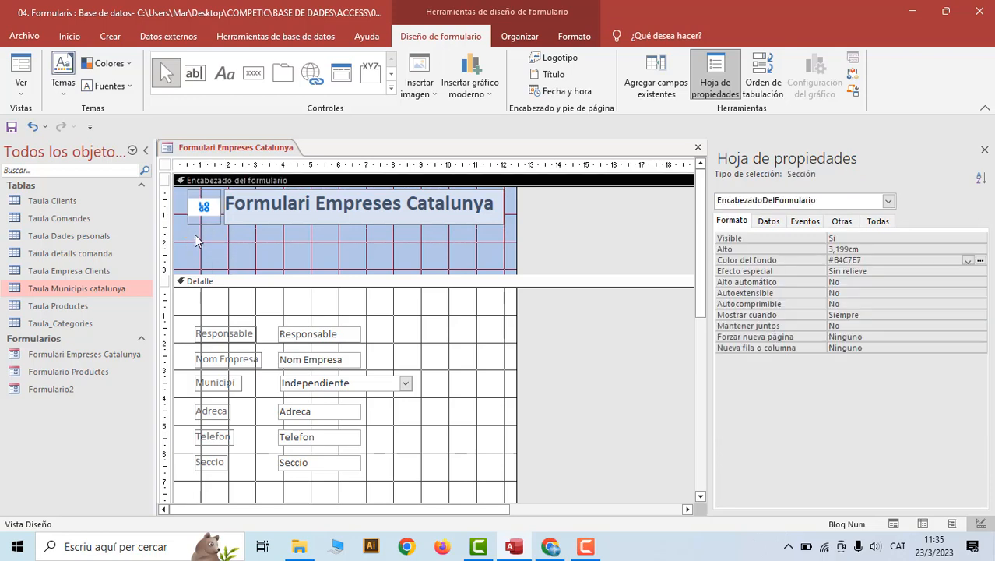
click(196, 236)
key(Delete)
click(210, 218)
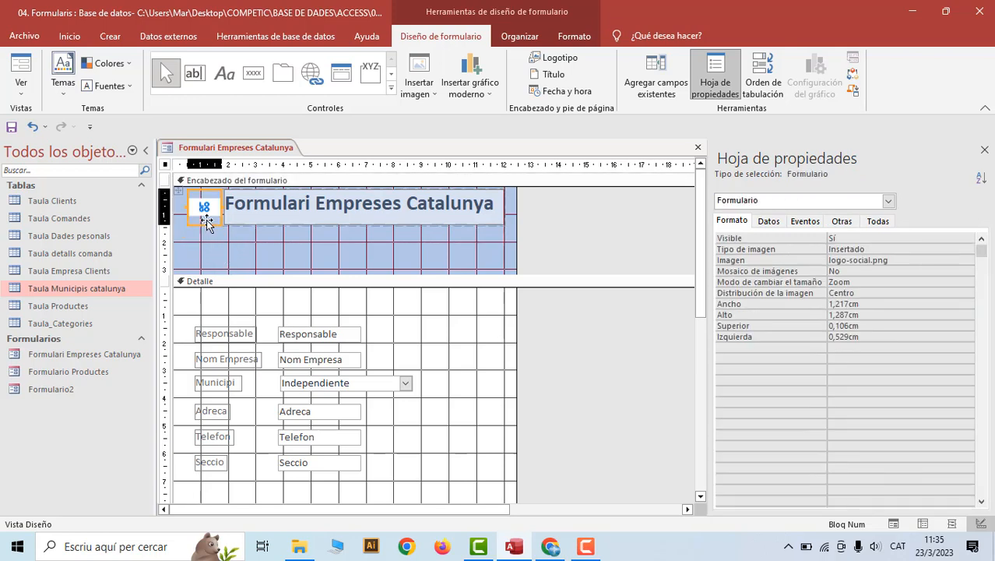
Enlarge the header logo to 2,169 cm wide and widen the form to the right
drag(203, 222, 248, 214)
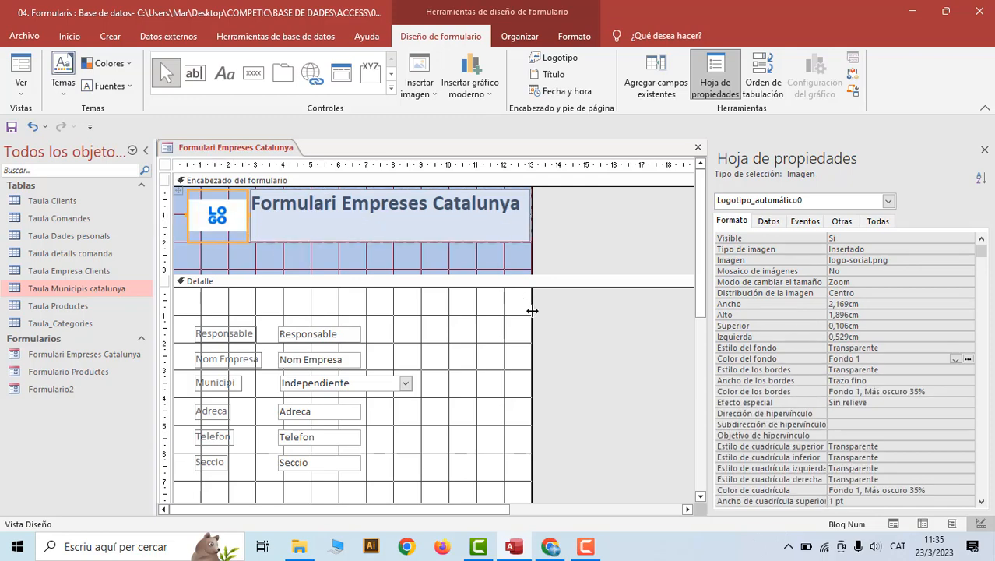
drag(532, 320, 577, 320)
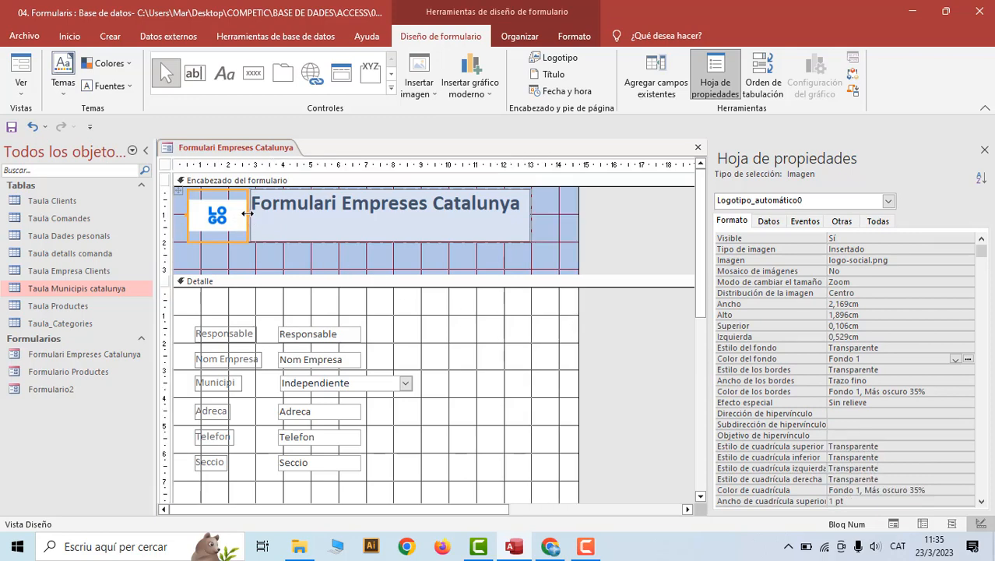
drag(248, 213, 257, 214)
click(322, 231)
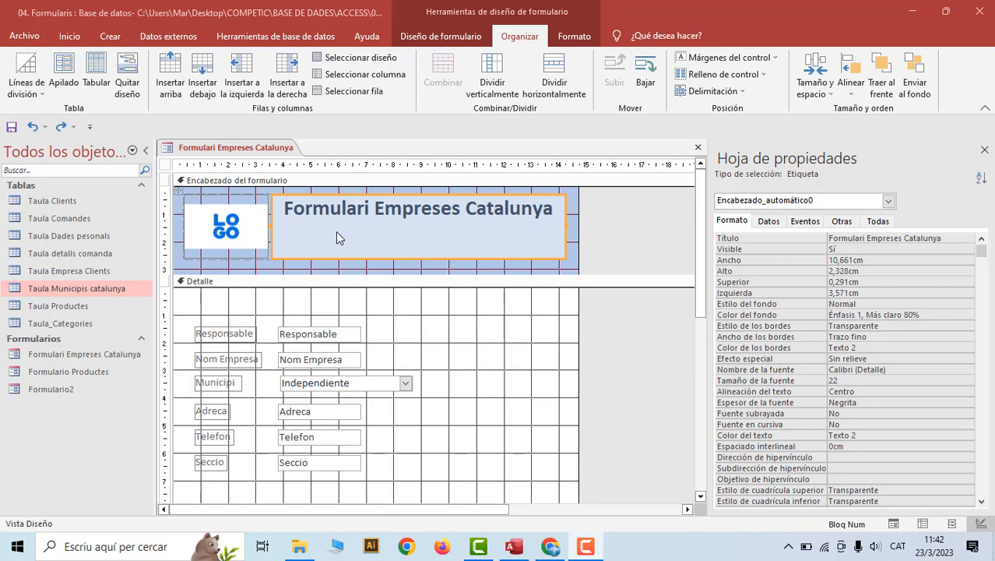
Set the title label's Margen superior to 0,5 cm in the property sheet
scroll(795, 417, down, 1)
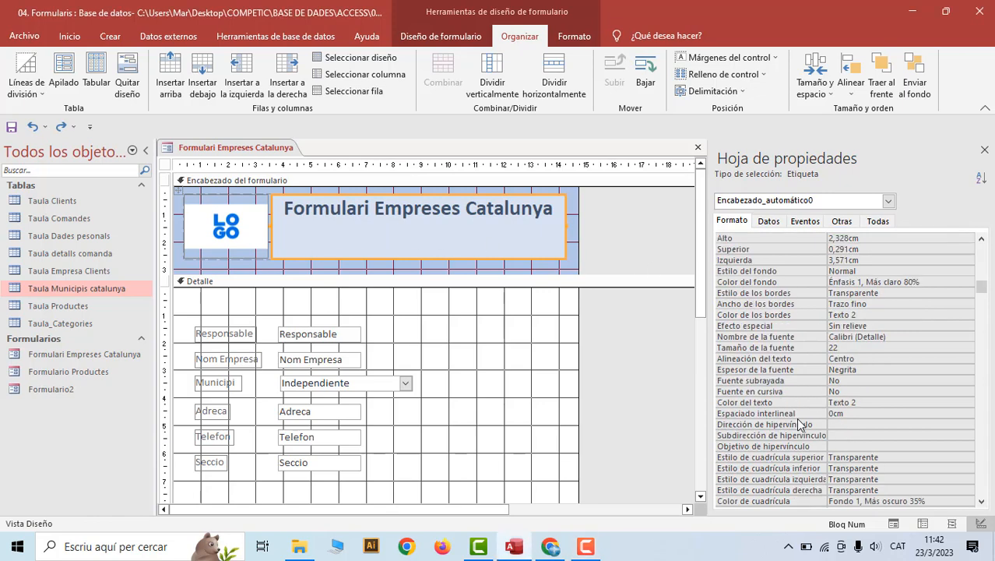
scroll(795, 417, down, 3)
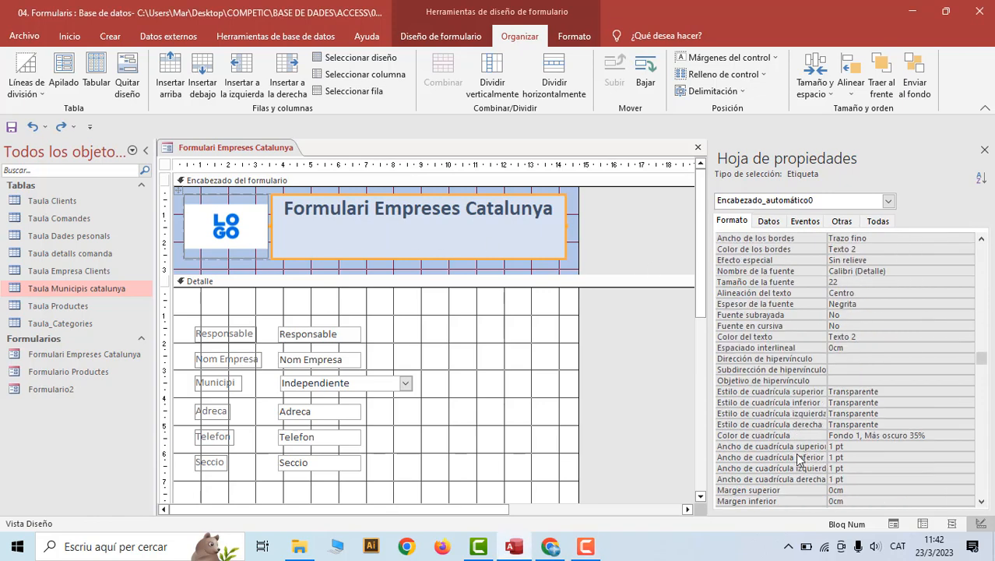
click(842, 457)
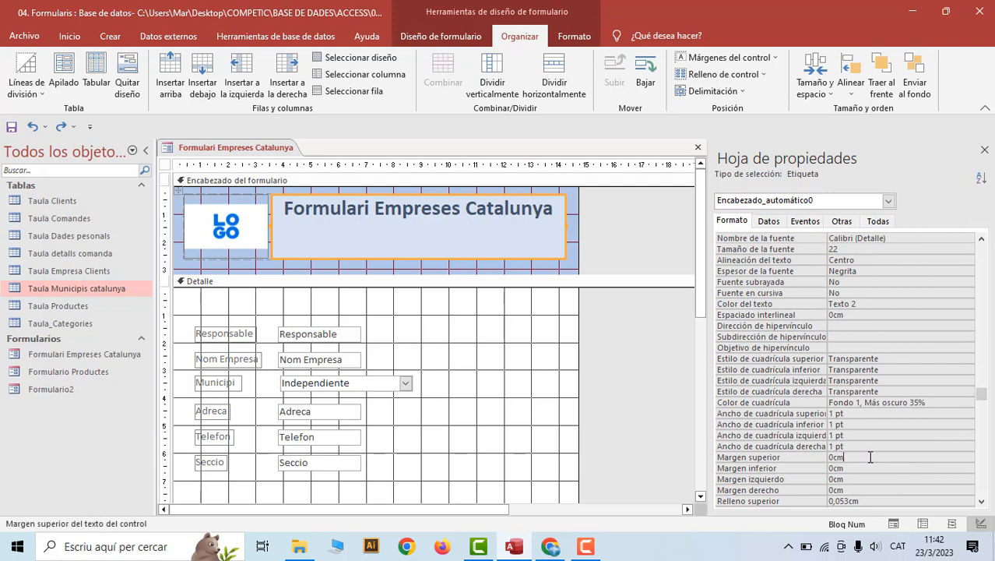
drag(843, 457, 817, 457)
text(0,5)
key(Return)
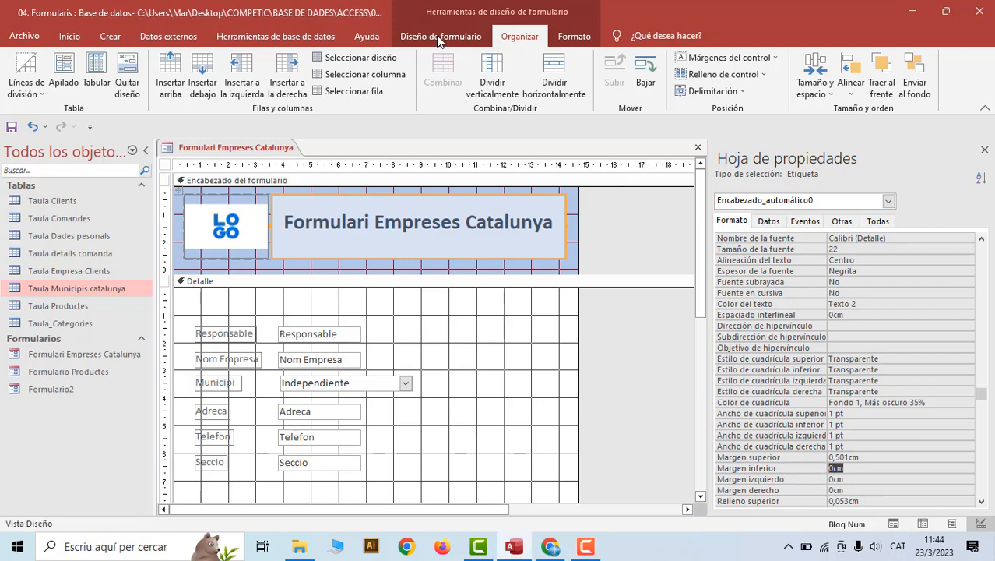
Insert the date in the 23/3/2023 format with Incluir hora unchecked
click(440, 35)
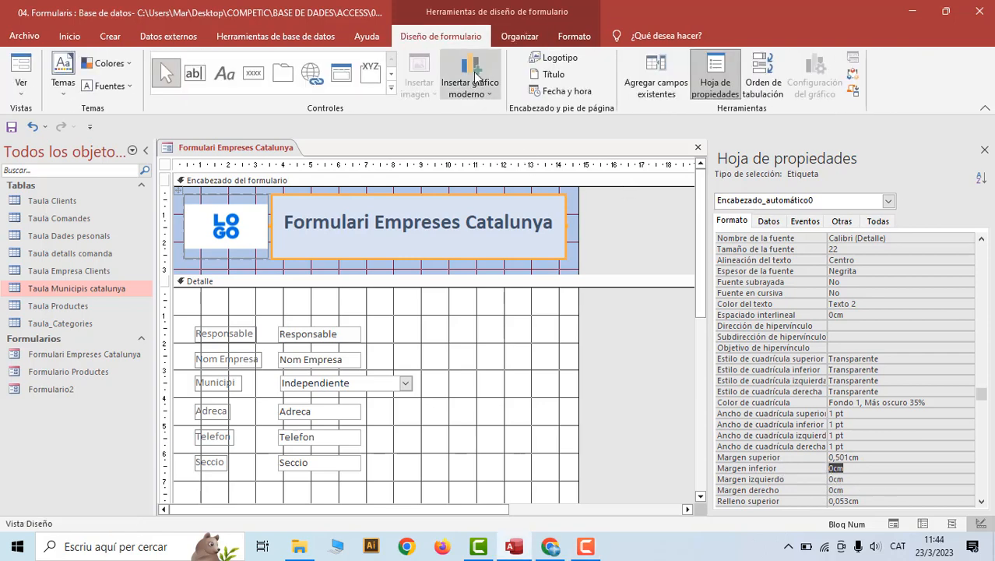
click(567, 91)
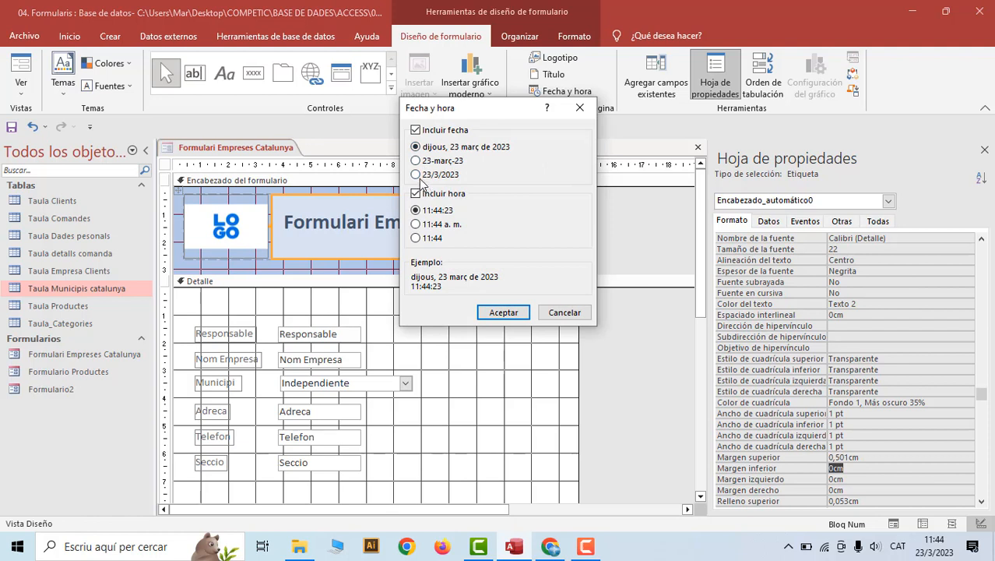
click(418, 175)
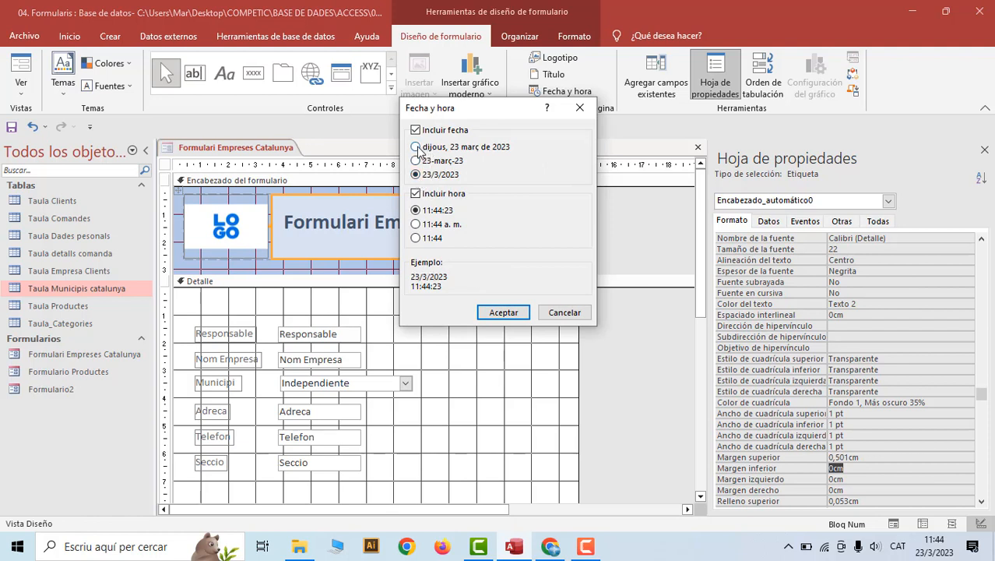
click(424, 148)
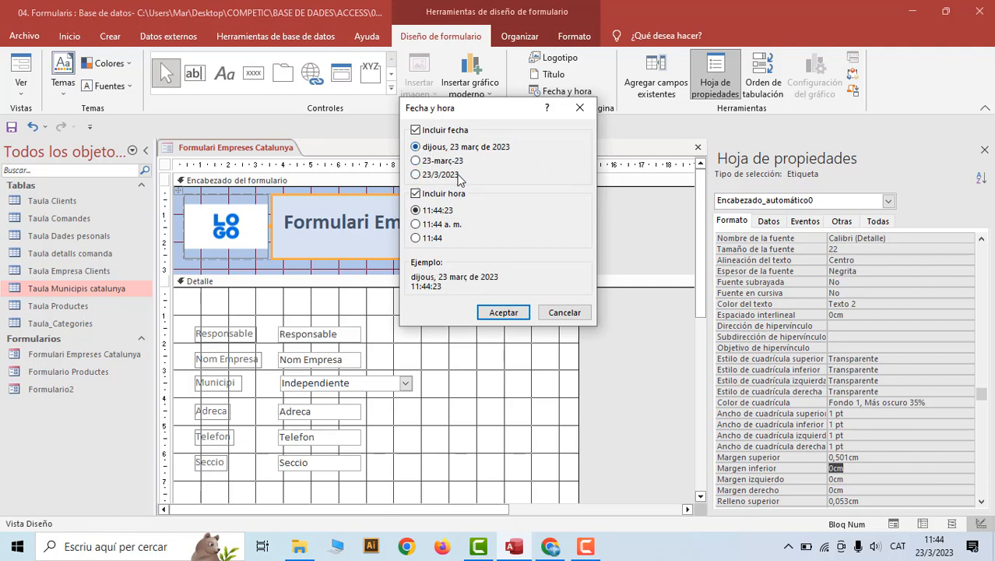
click(415, 193)
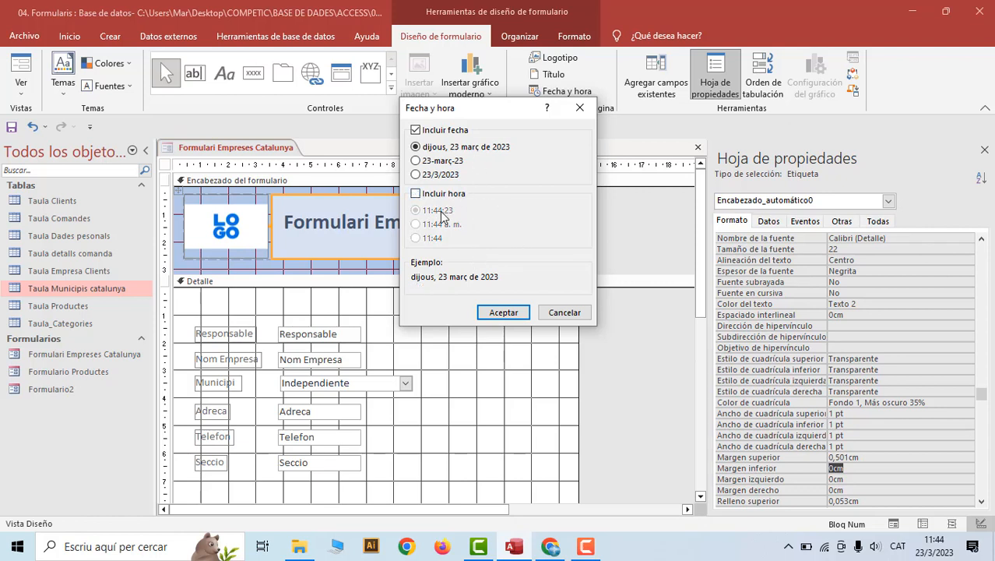
click(416, 176)
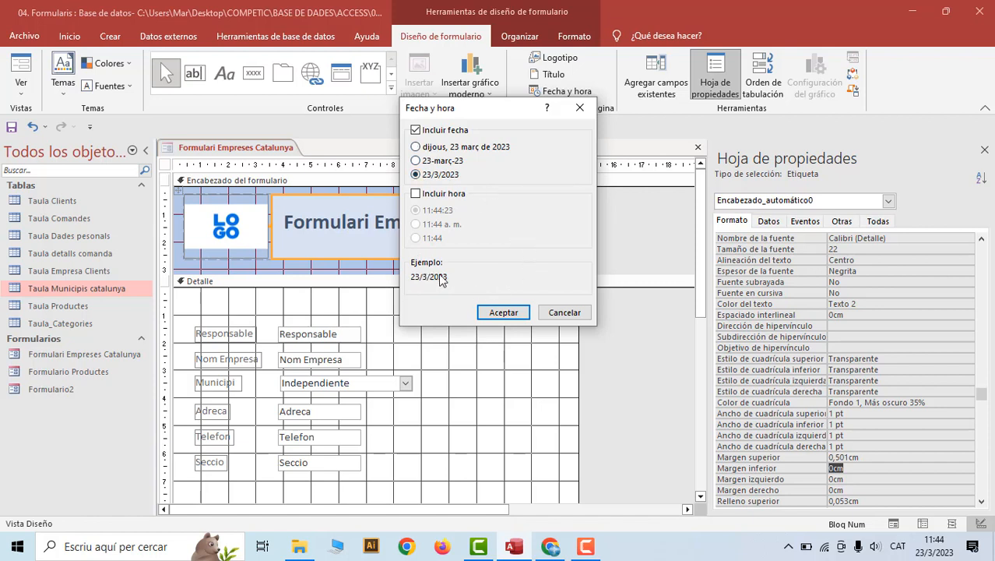
click(504, 312)
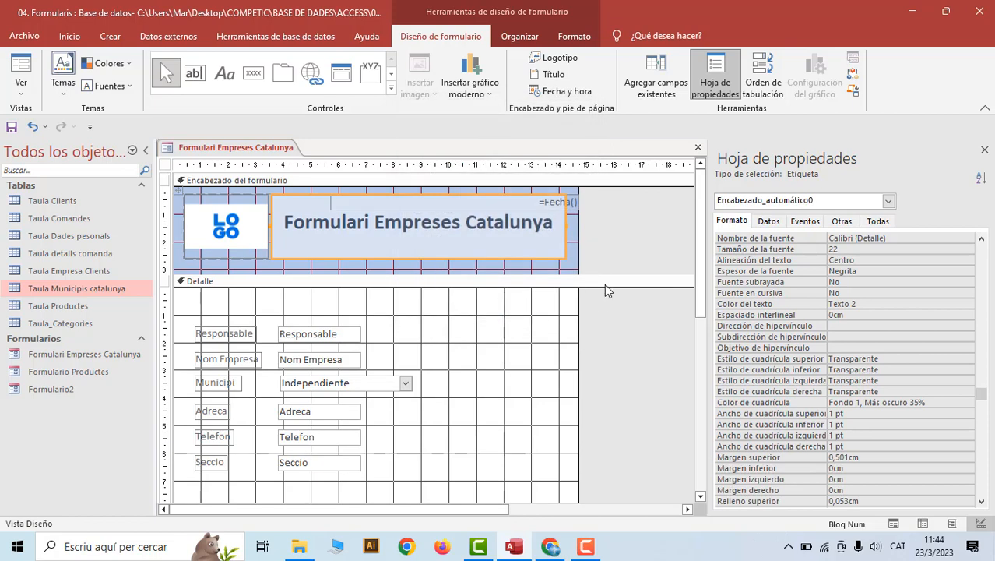
Drag the =Fecha() text box from the header down into the Pie del formulario section
click(562, 203)
click(572, 203)
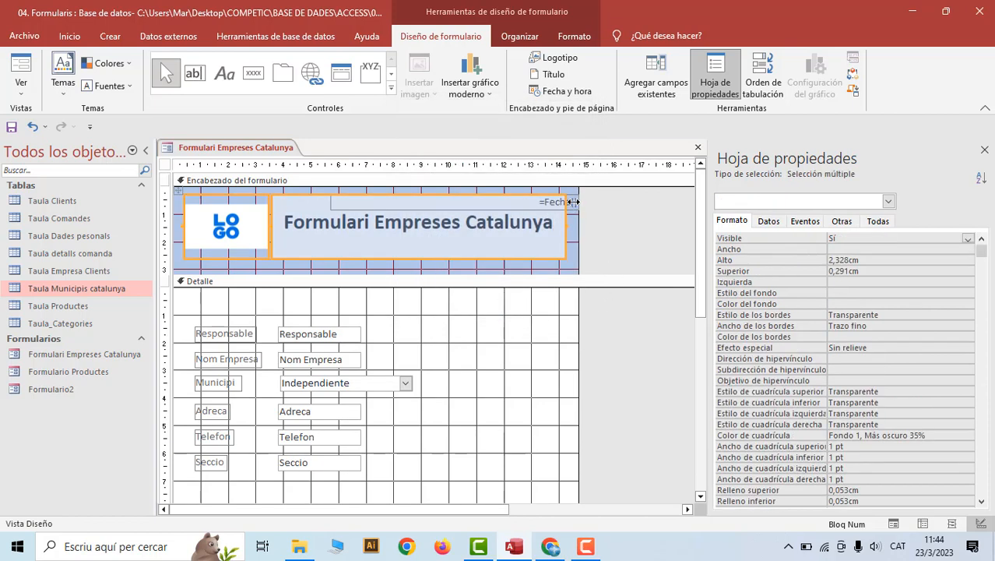
click(574, 202)
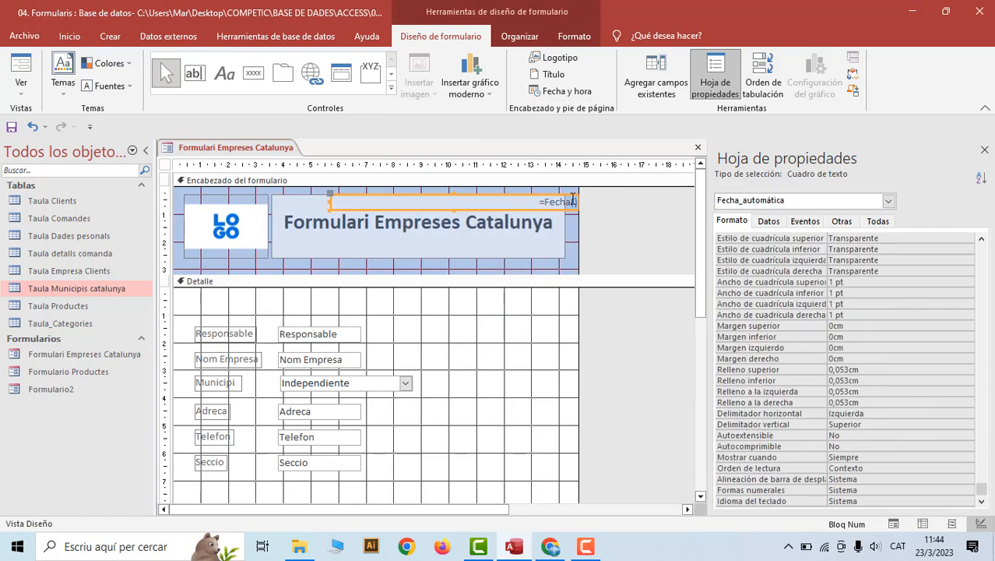
drag(570, 197, 550, 356)
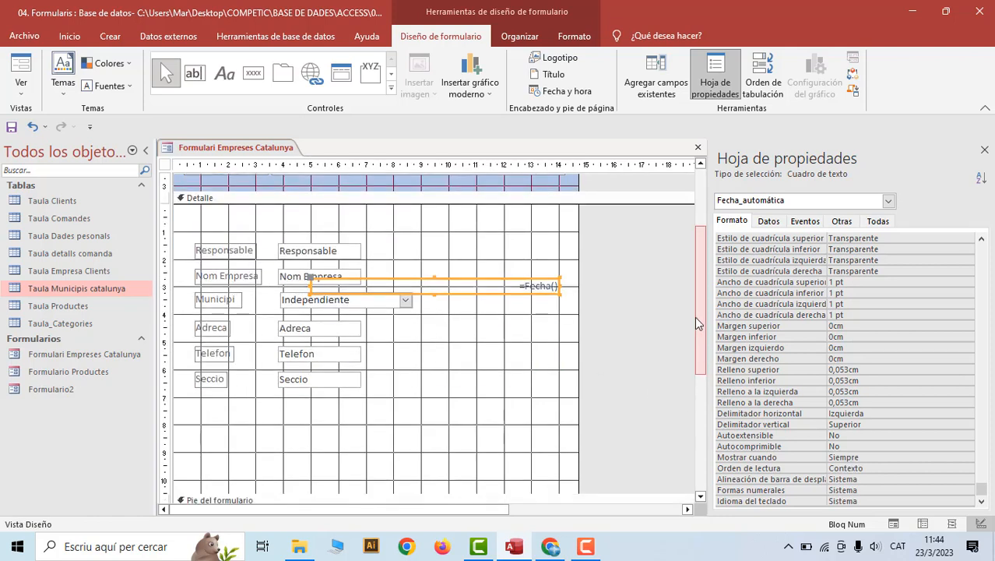
scroll(699, 323, down, 3)
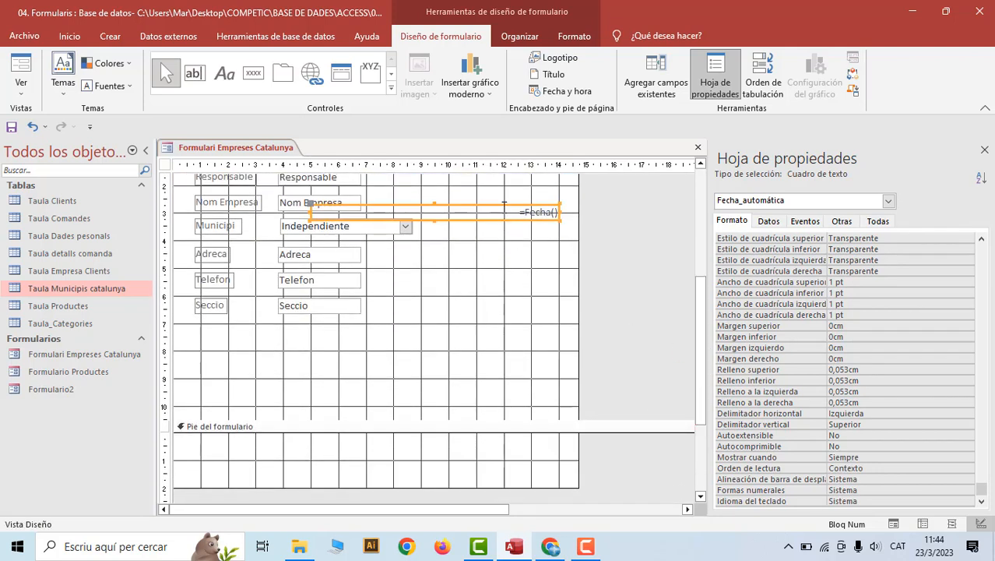
drag(504, 209, 514, 451)
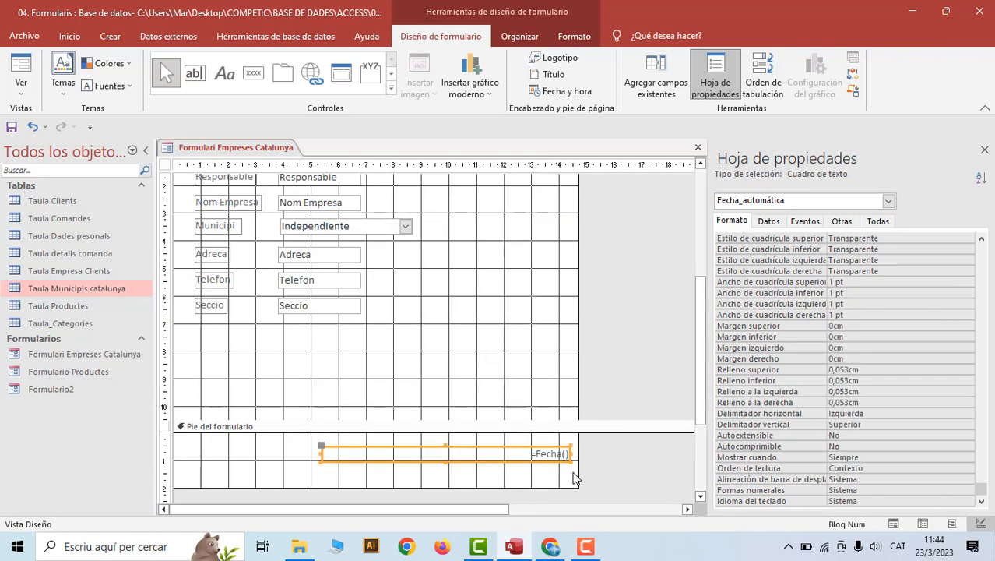
click(622, 289)
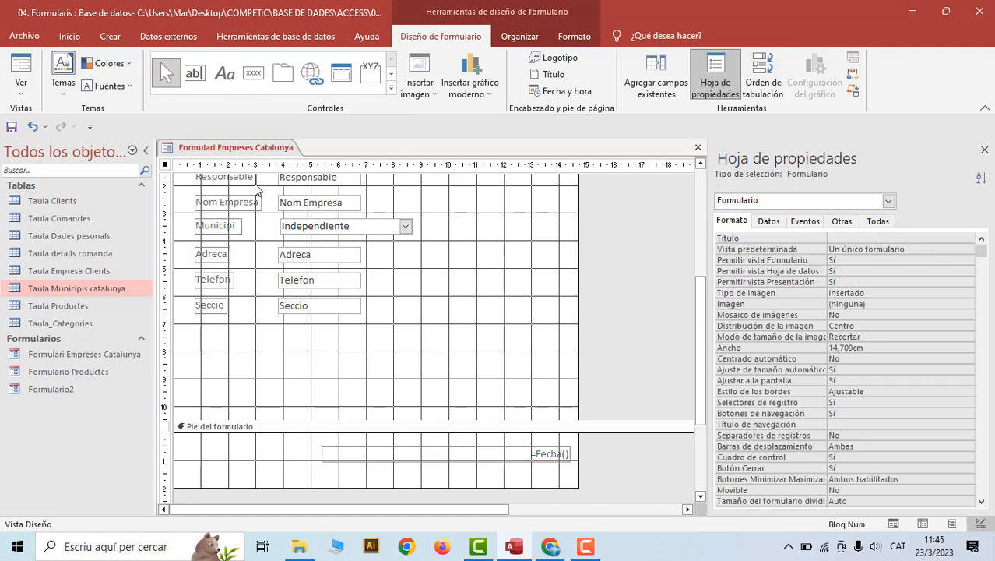
right_click(194, 155)
click(208, 161)
right_click(210, 156)
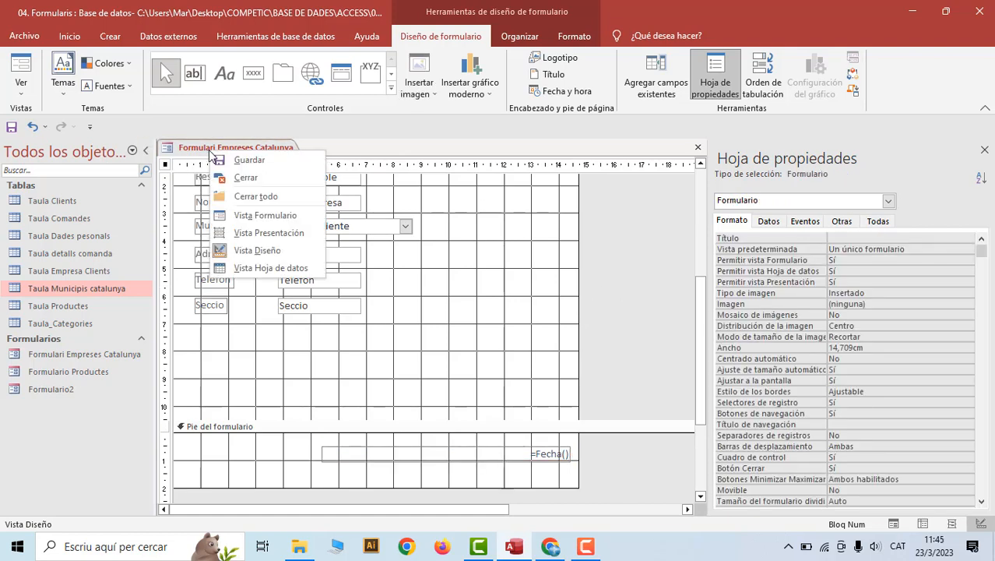
click(247, 212)
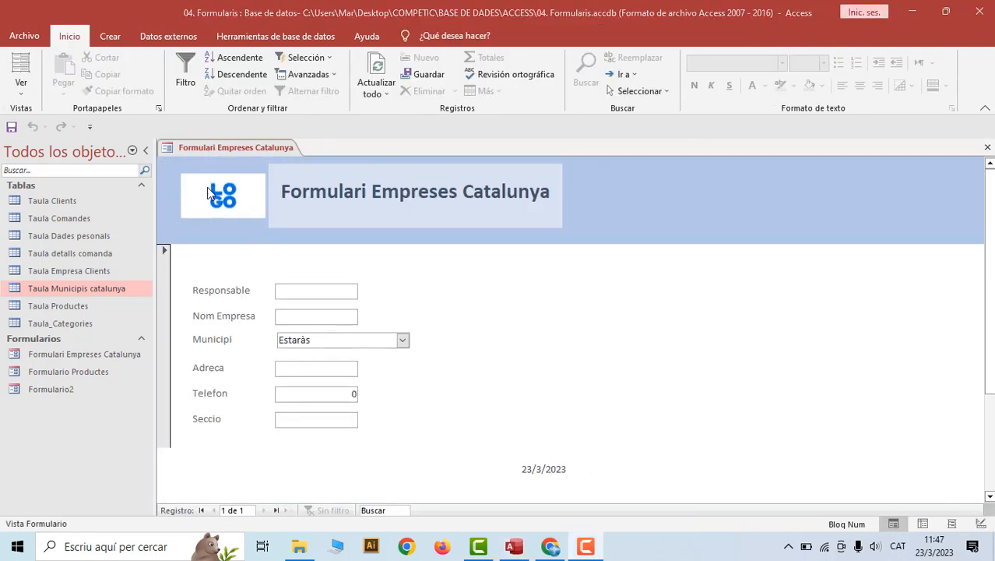
right_click(194, 147)
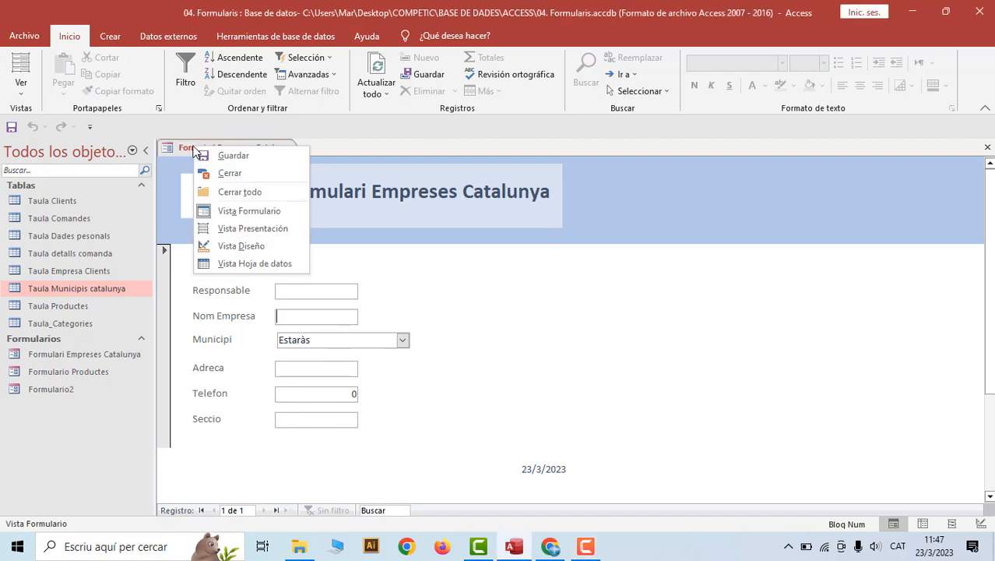
click(237, 246)
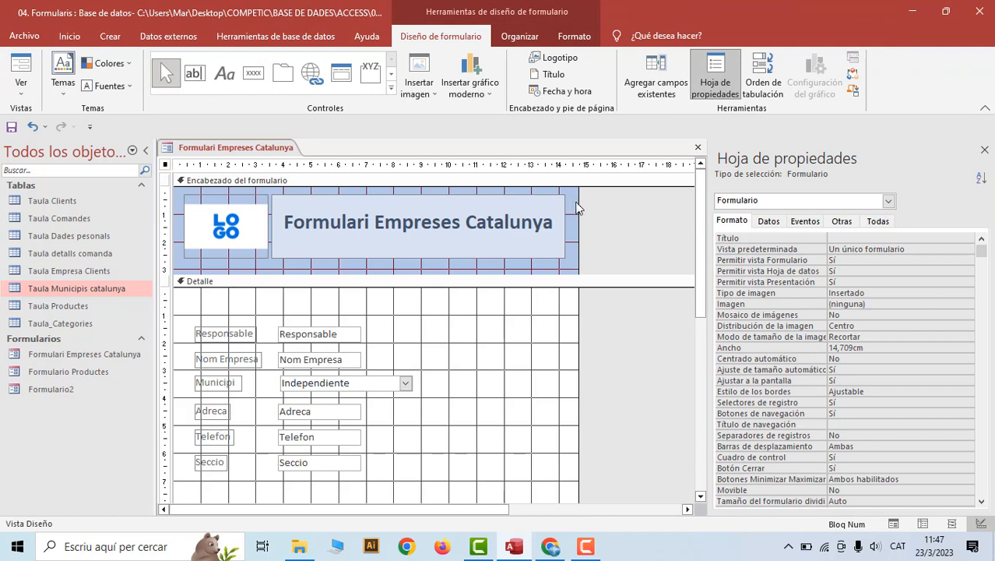
Set the form header's background colour to white (Fondo 1) in the property sheet
click(577, 206)
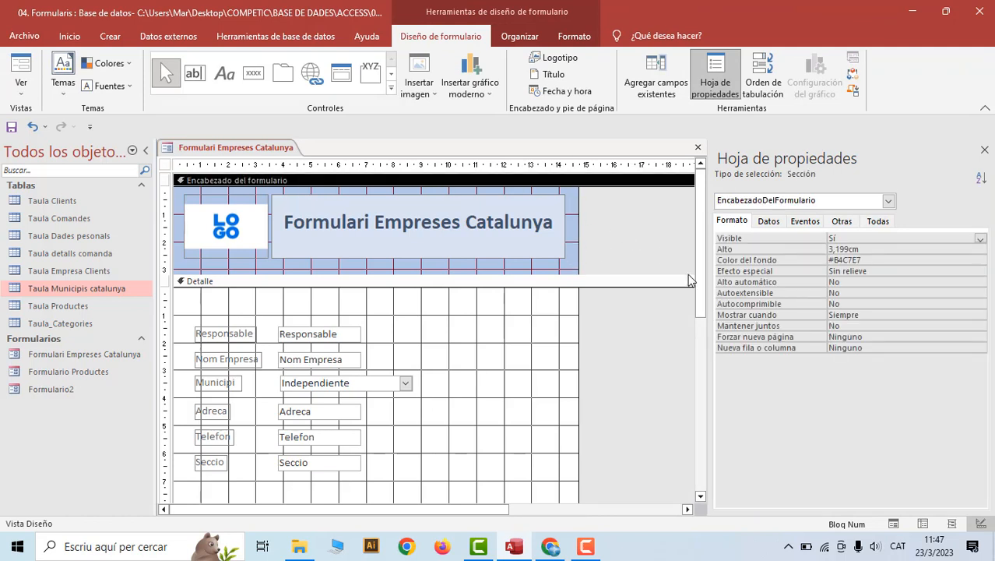
click(837, 262)
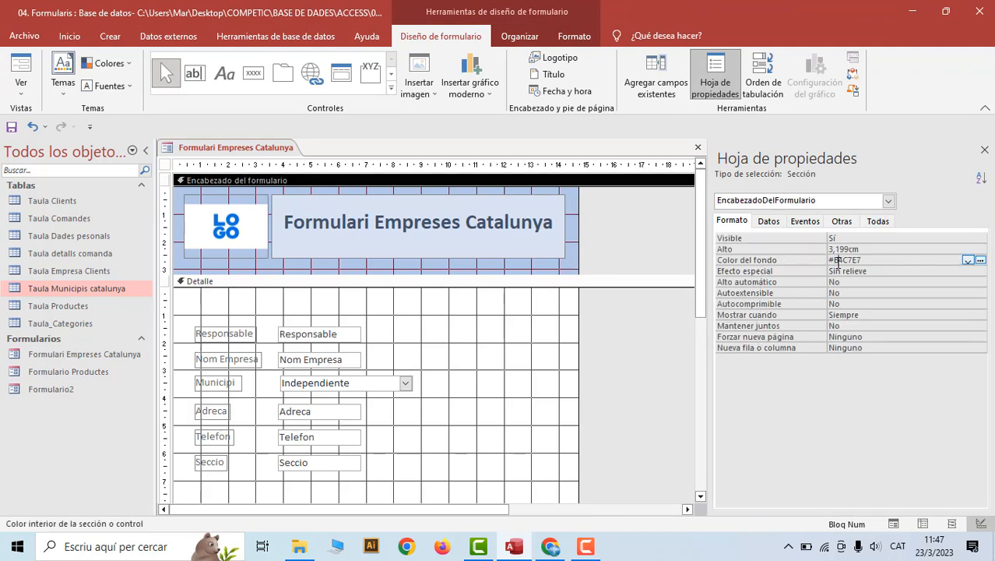
click(981, 263)
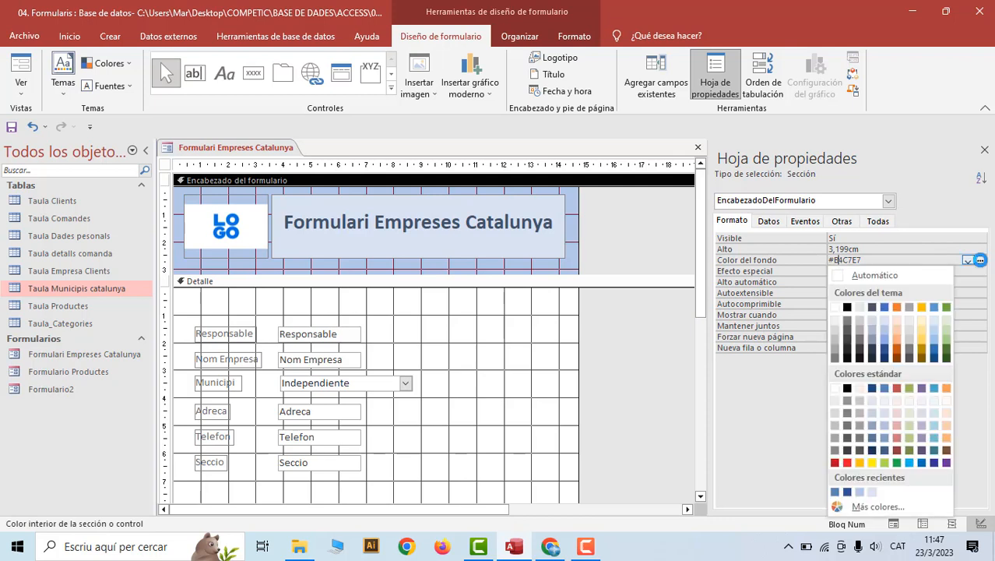
click(834, 314)
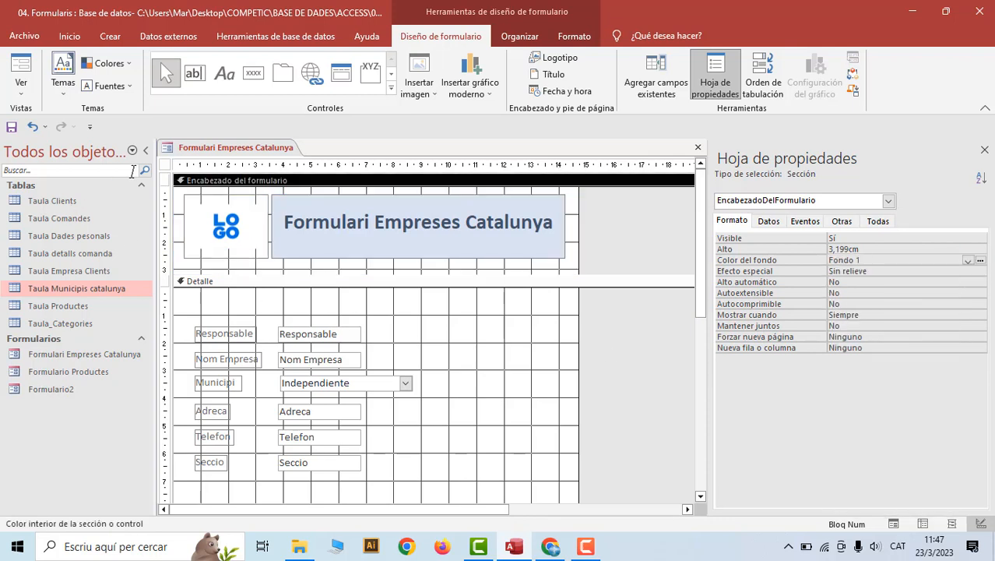
Save the form, check the white header in Form view, then return to Design view
right_click(205, 151)
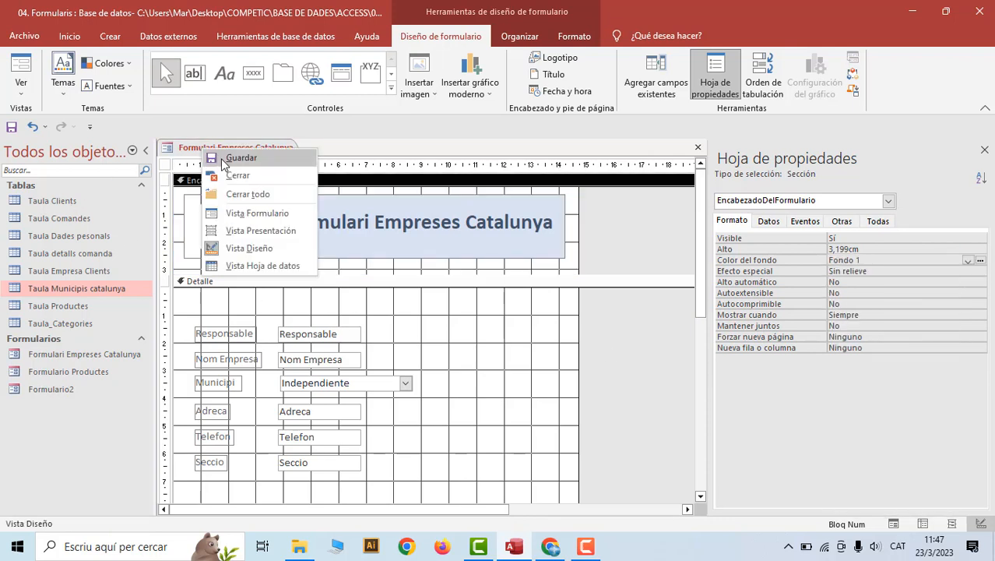
click(221, 160)
right_click(221, 149)
click(264, 213)
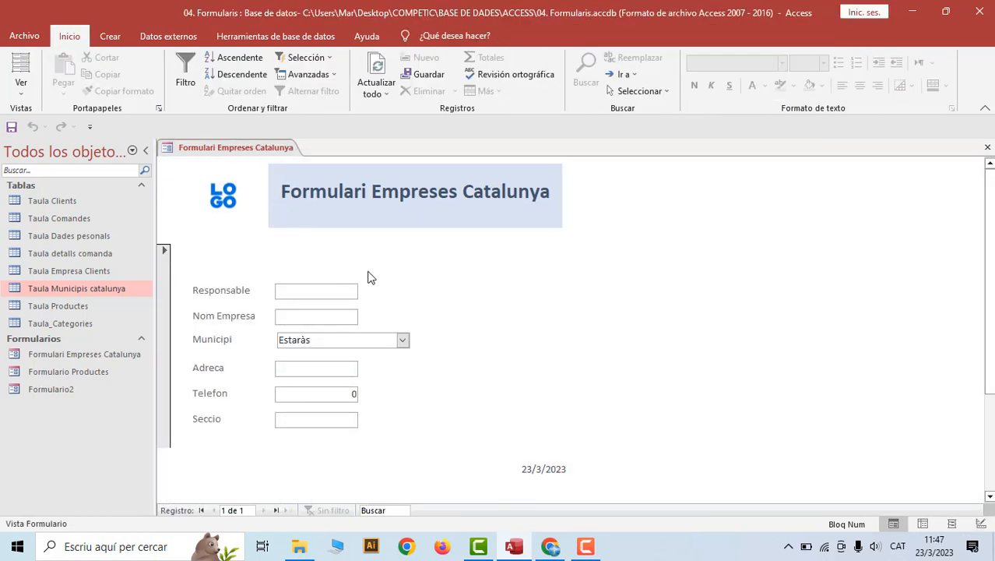
right_click(242, 150)
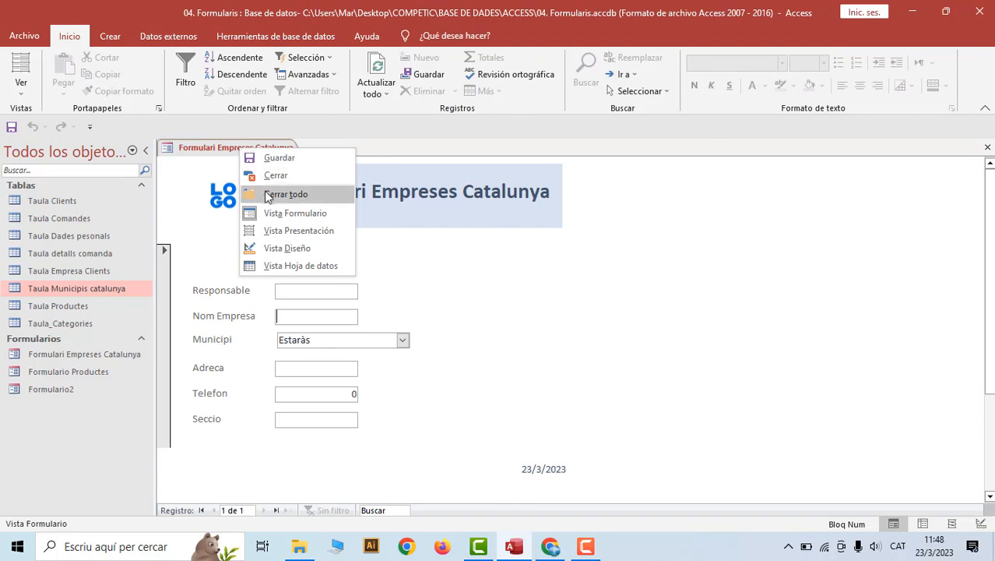
click(261, 247)
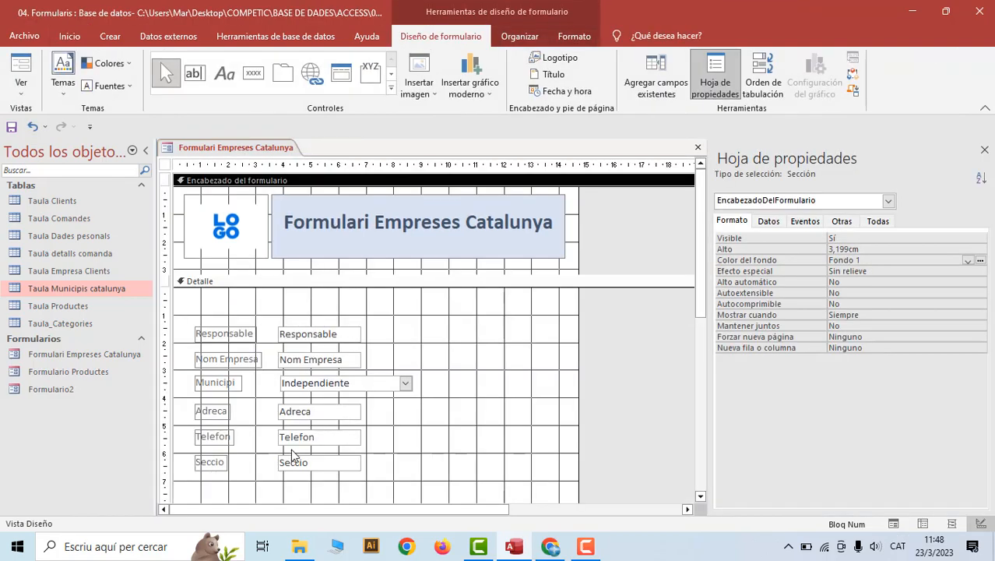
drag(701, 284, 714, 399)
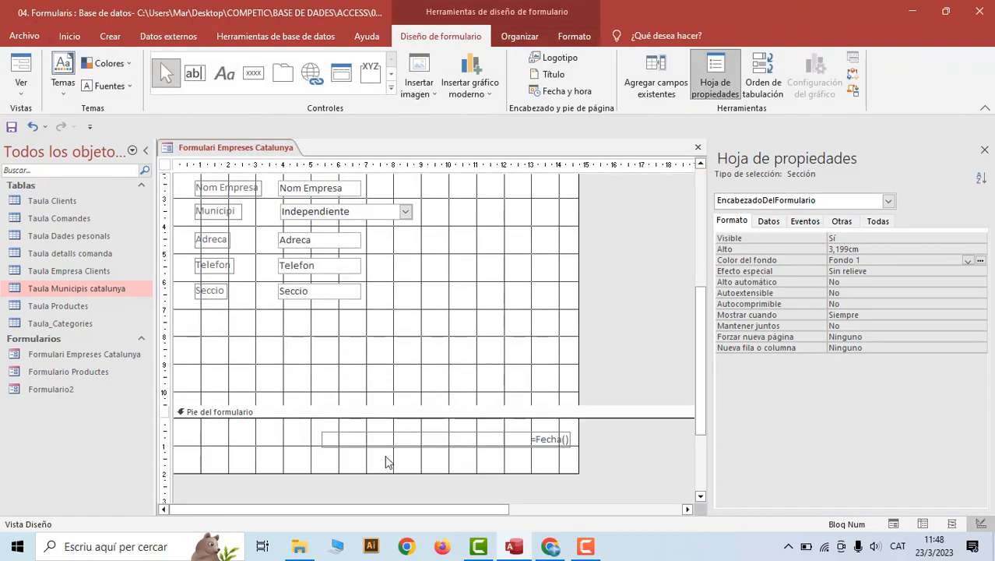
Draw a label box in the Pie del formulario with the Etiqueta tool
click(225, 74)
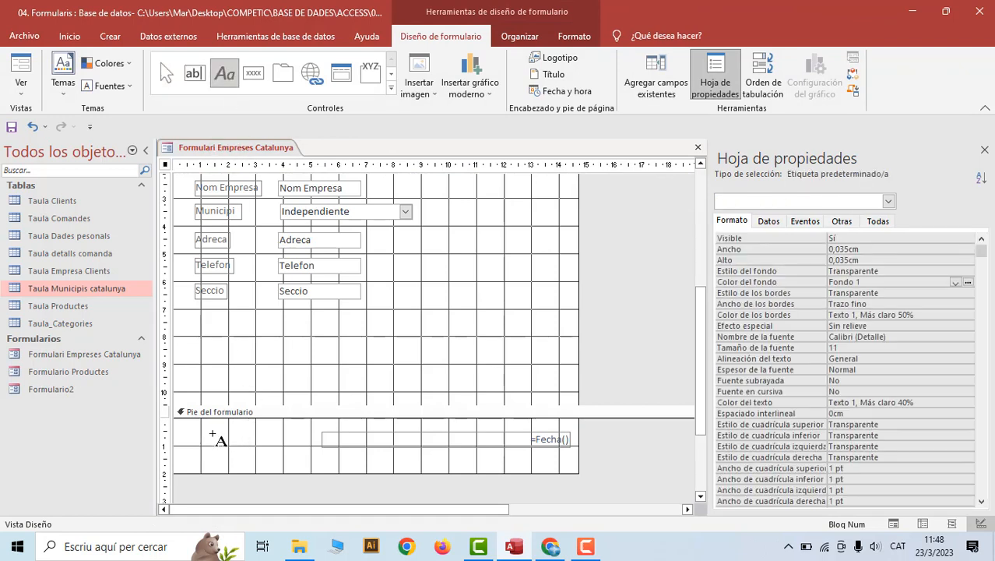
drag(182, 429, 304, 444)
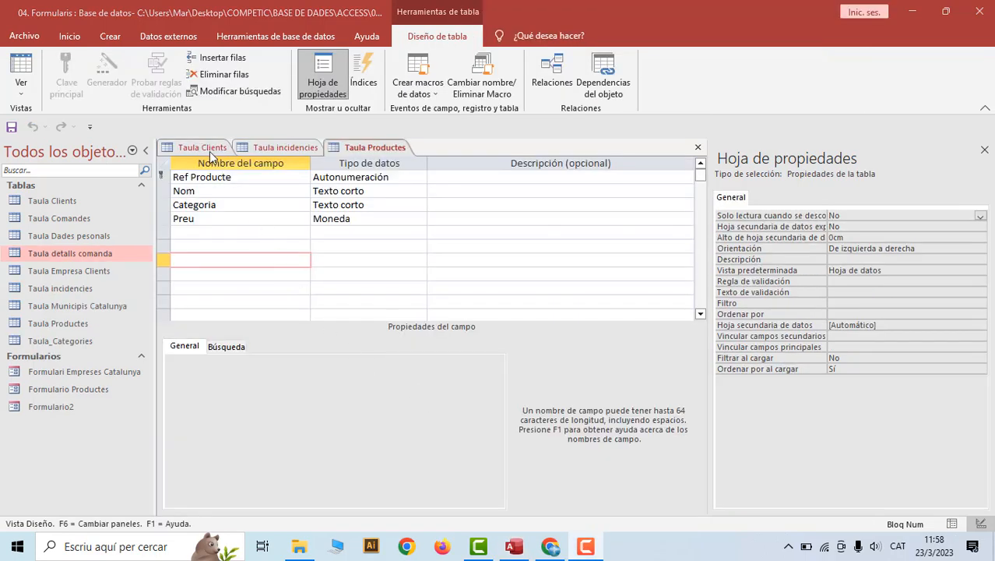
Review the three table designs, then hide Taula Comandes and Taula Dades pesonals from the Tablas group
click(204, 147)
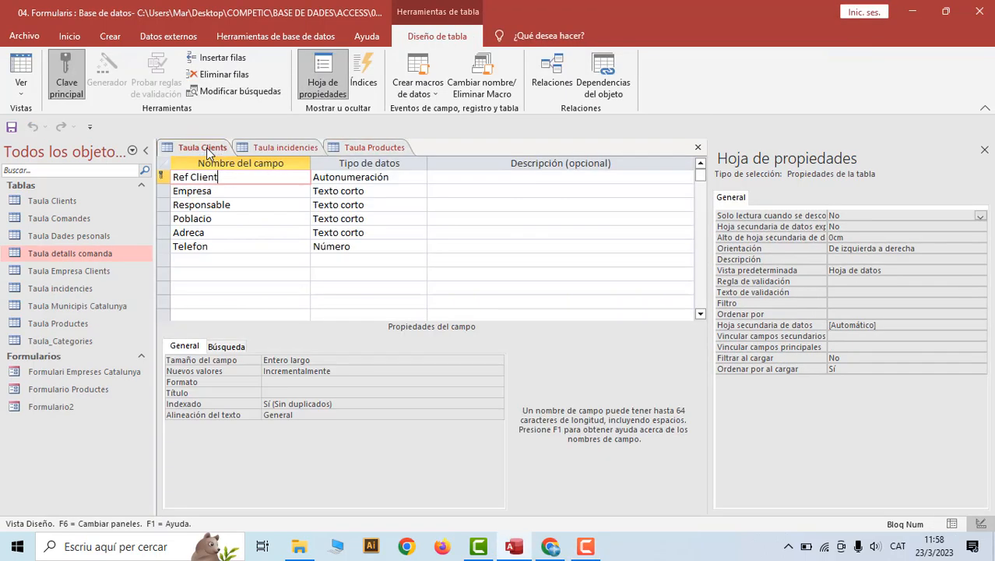
click(276, 148)
click(369, 149)
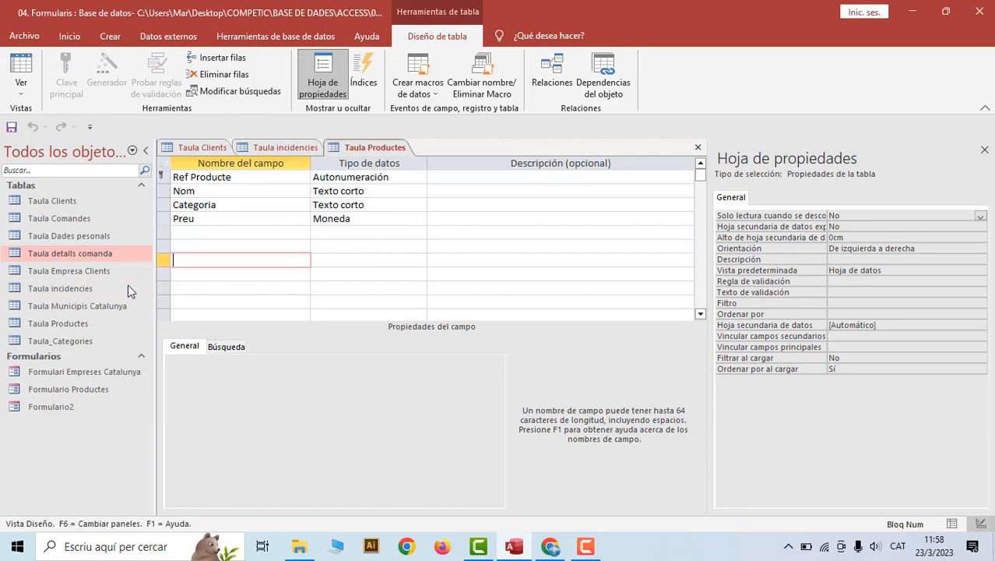
click(67, 221)
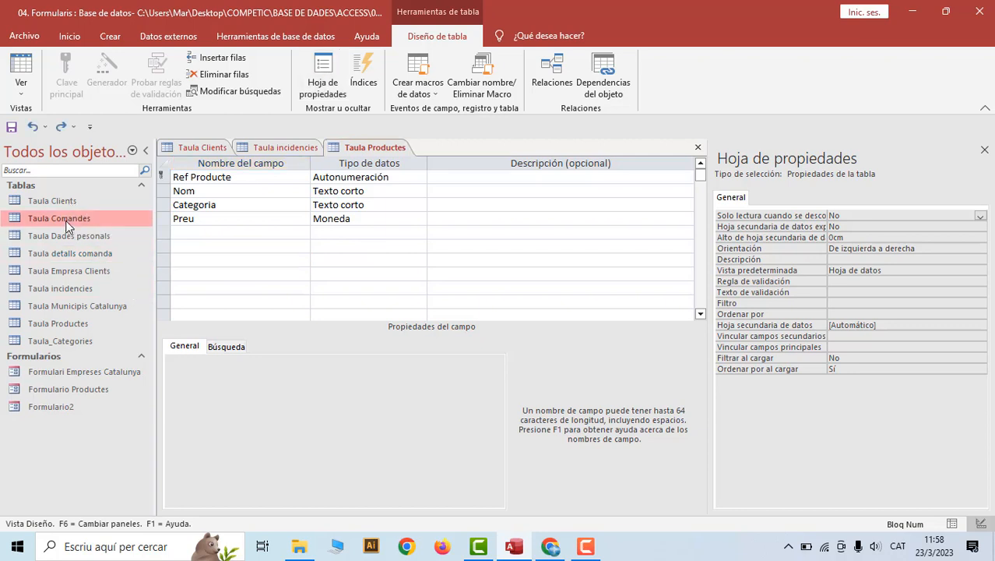
right_click(67, 222)
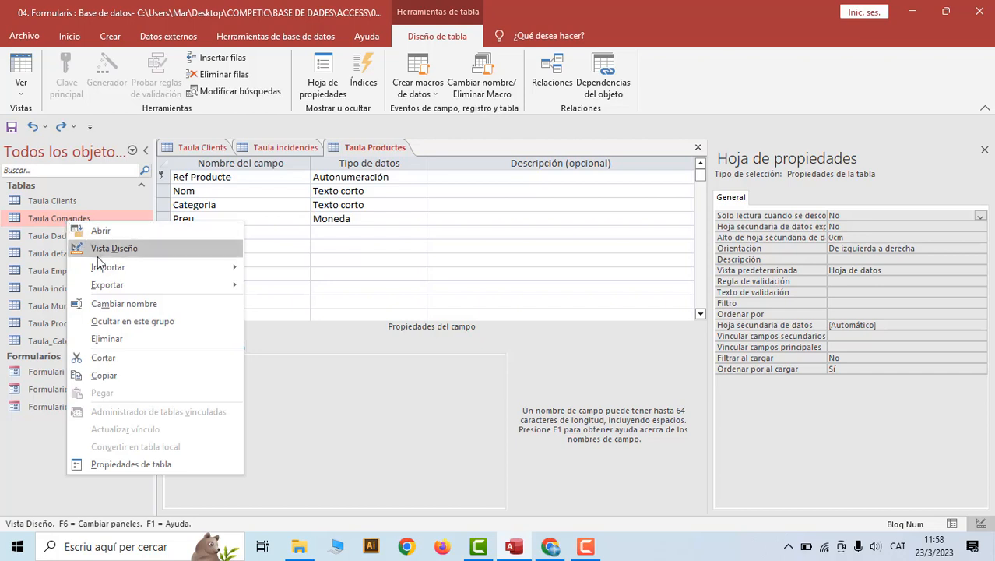
click(113, 322)
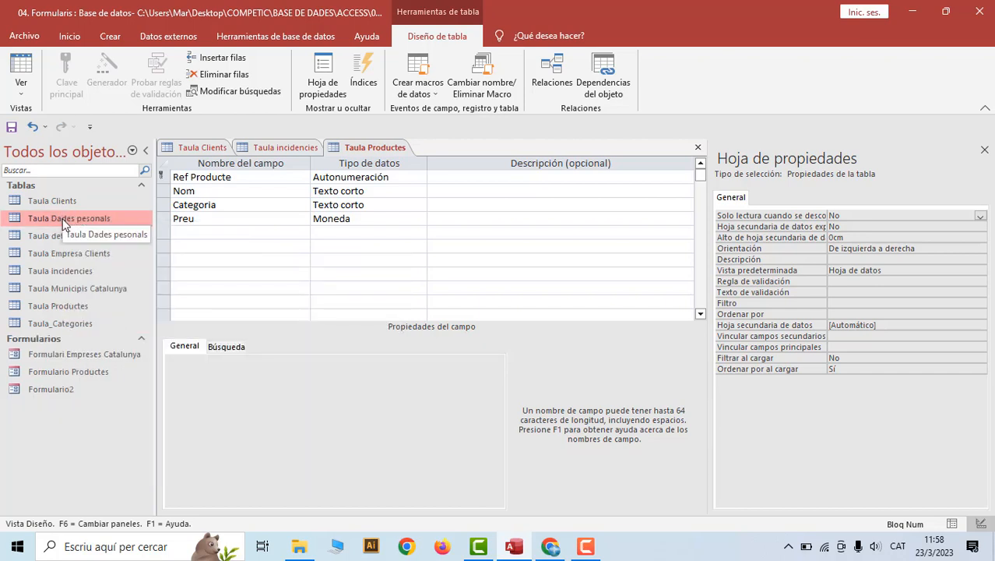
right_click(63, 221)
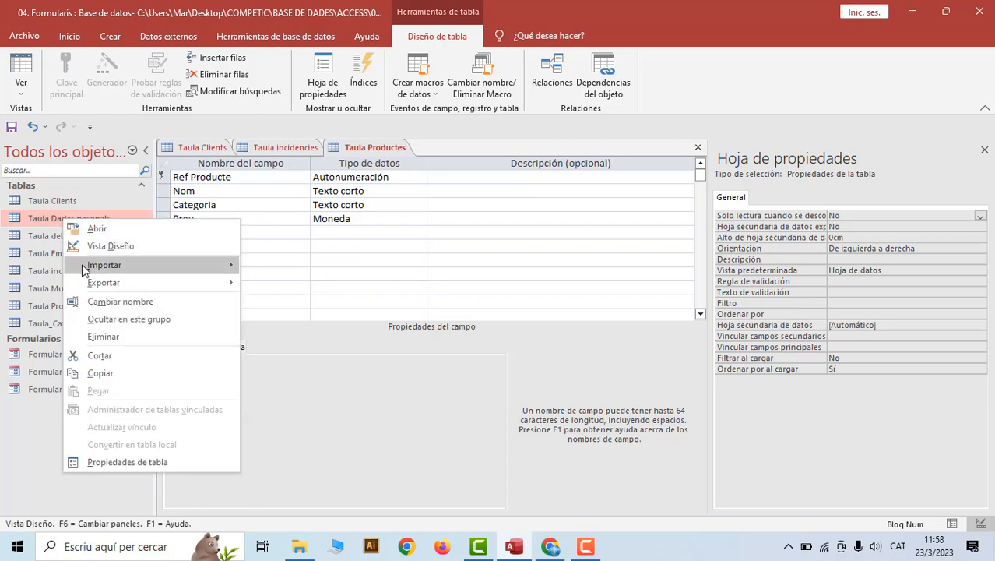
click(98, 320)
Hide Taula Empresa Clients and Taula Municipis Catalunya from the navigation list
click(76, 240)
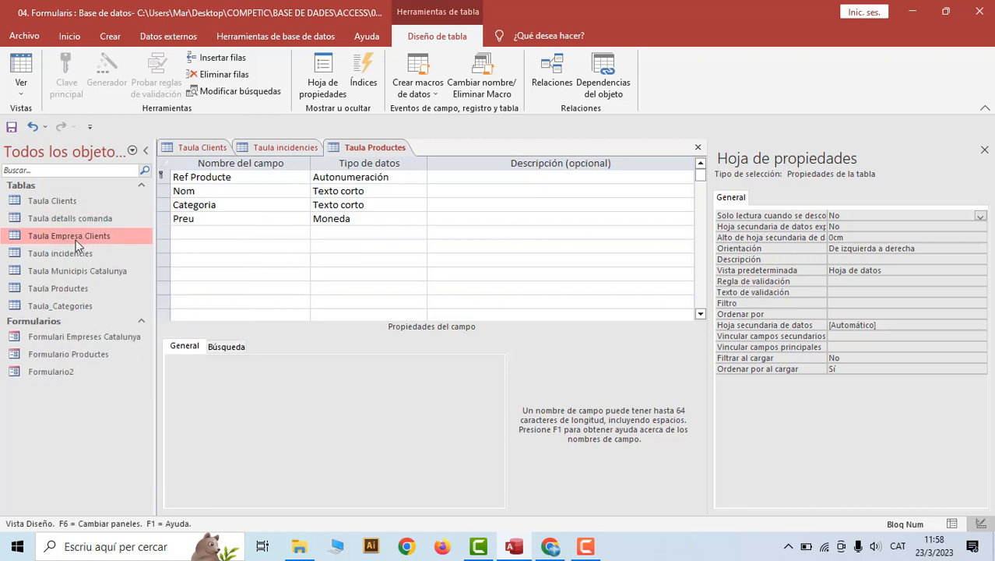
right_click(70, 234)
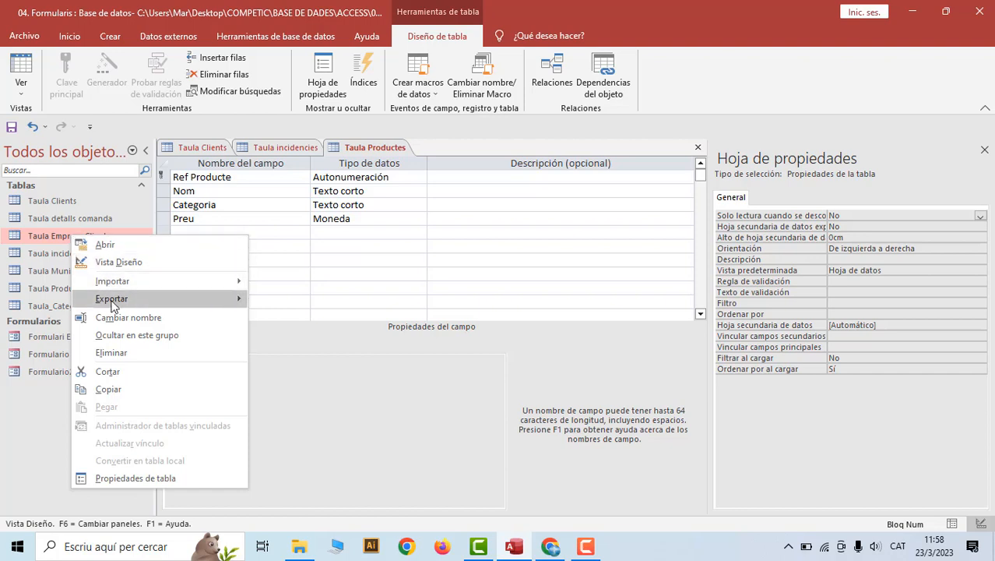
click(107, 341)
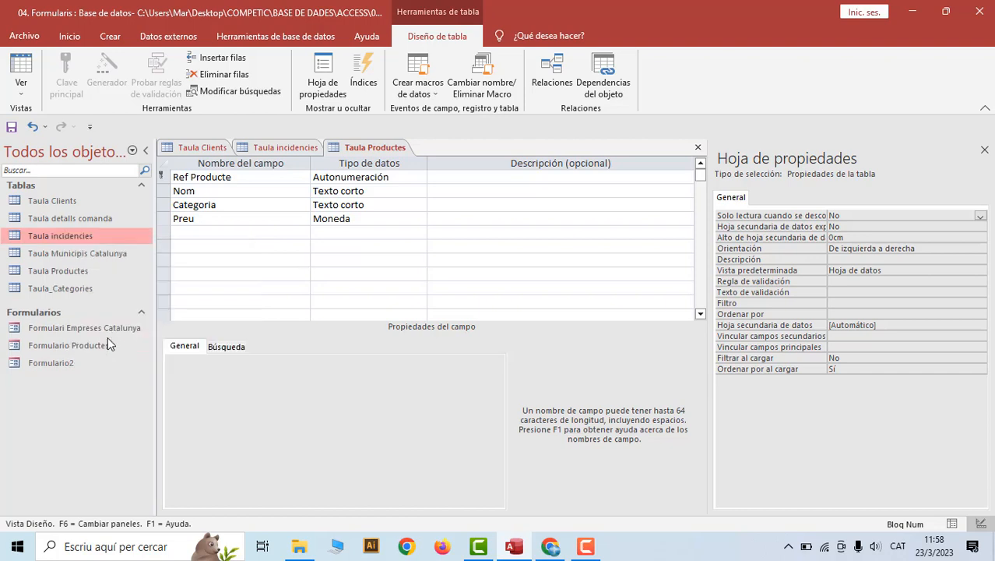
click(78, 261)
right_click(78, 259)
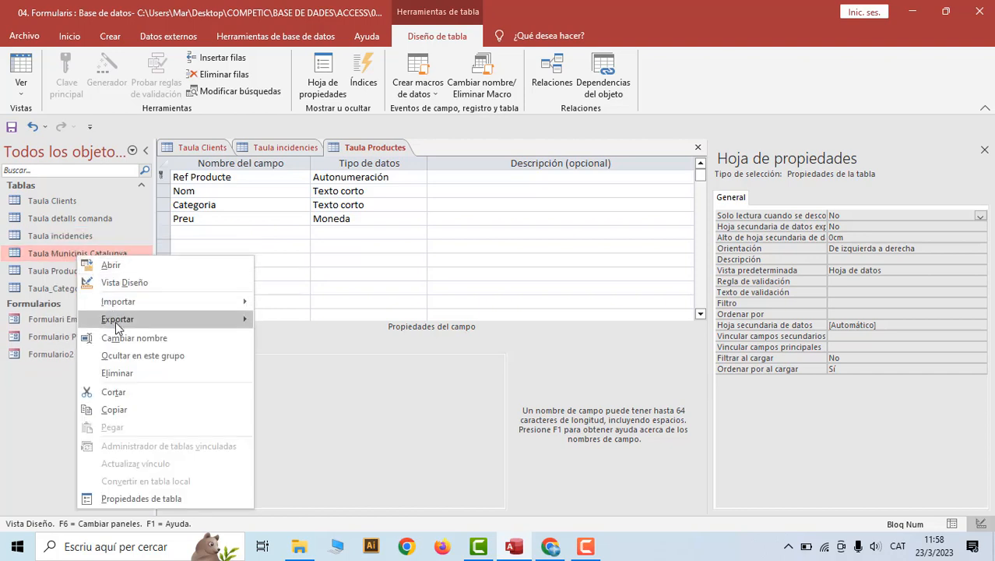
click(120, 357)
Hide Taula_Categories and Taula detalls comanda, leaving only the three needed tables
click(70, 237)
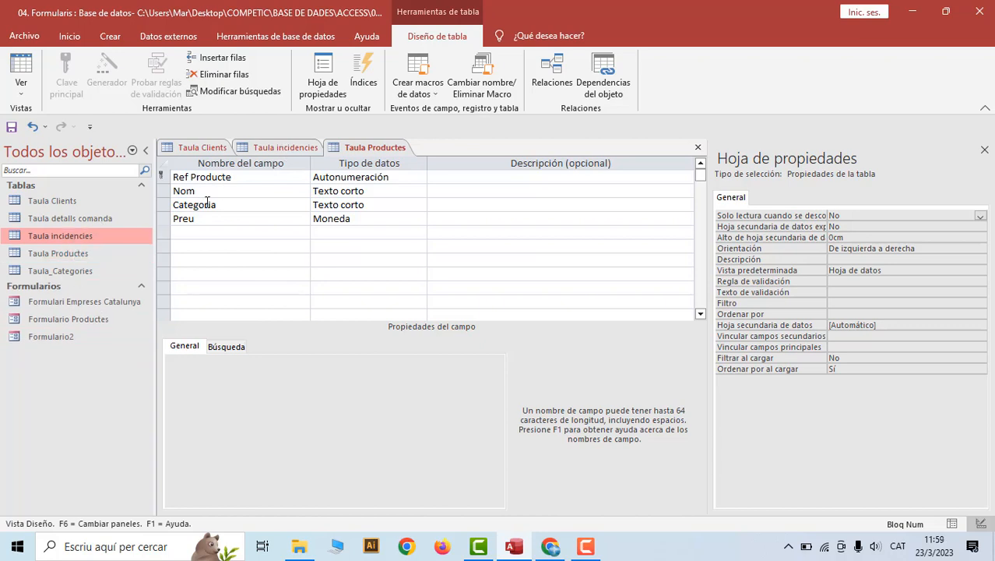
right_click(62, 269)
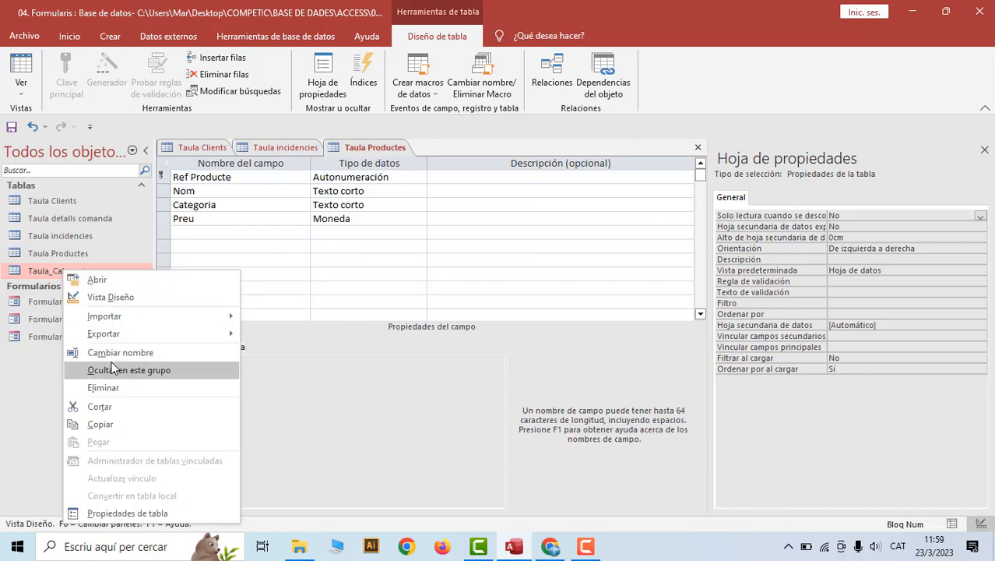
click(112, 371)
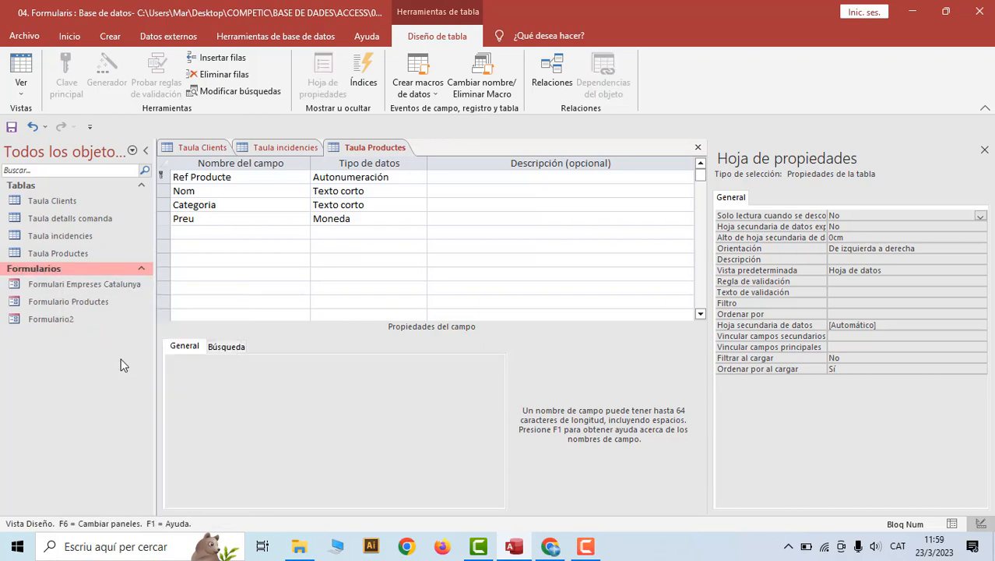
right_click(78, 220)
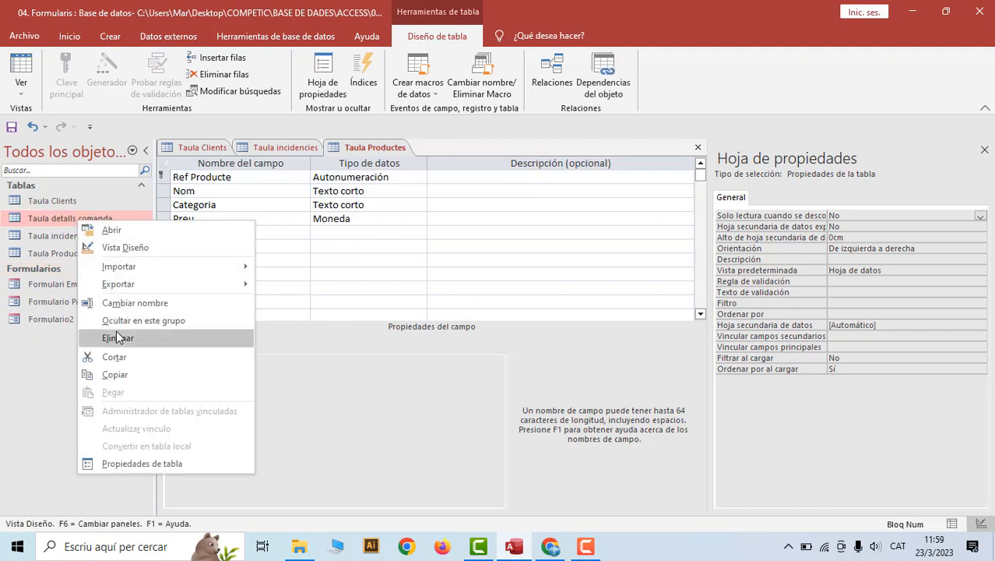
click(117, 320)
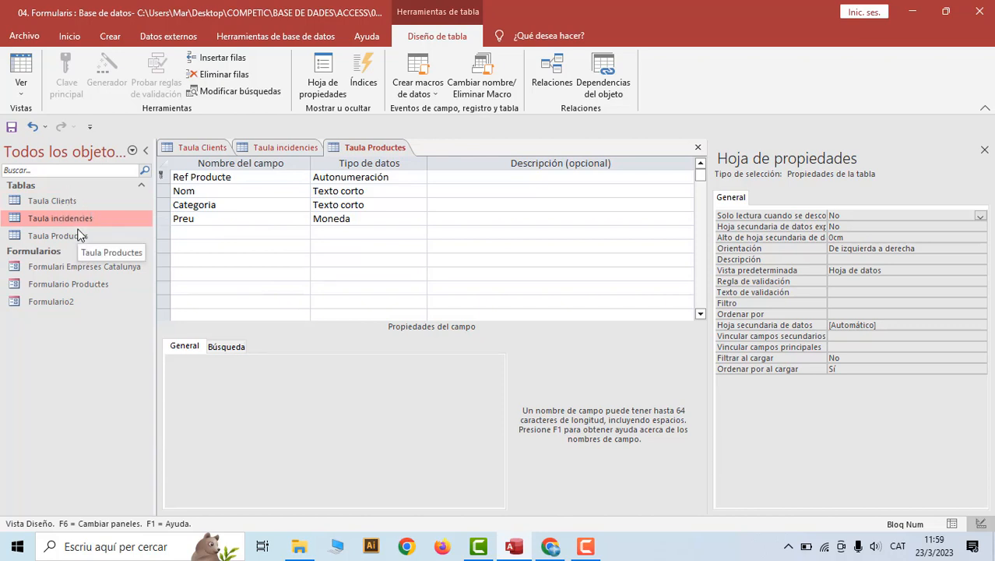
Flip through the Taula Clients, Taula incidencies and Taula Productes designs, ending on Taula Clients
click(193, 149)
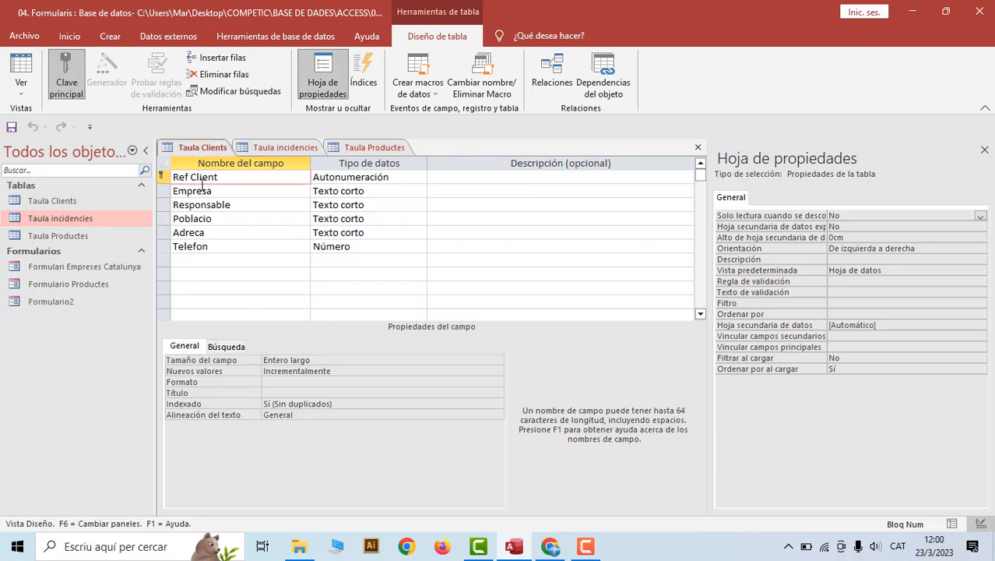
click(278, 147)
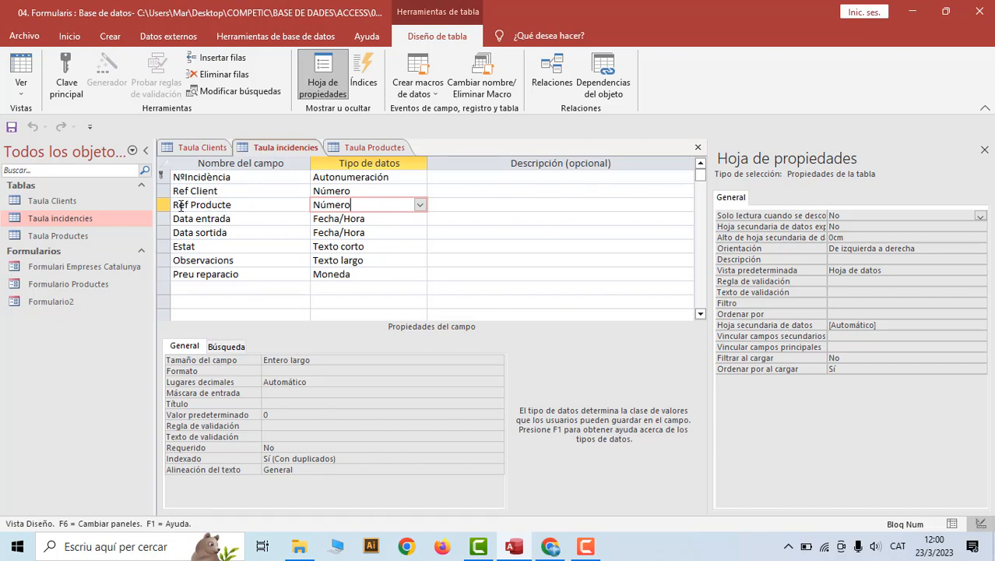
click(362, 148)
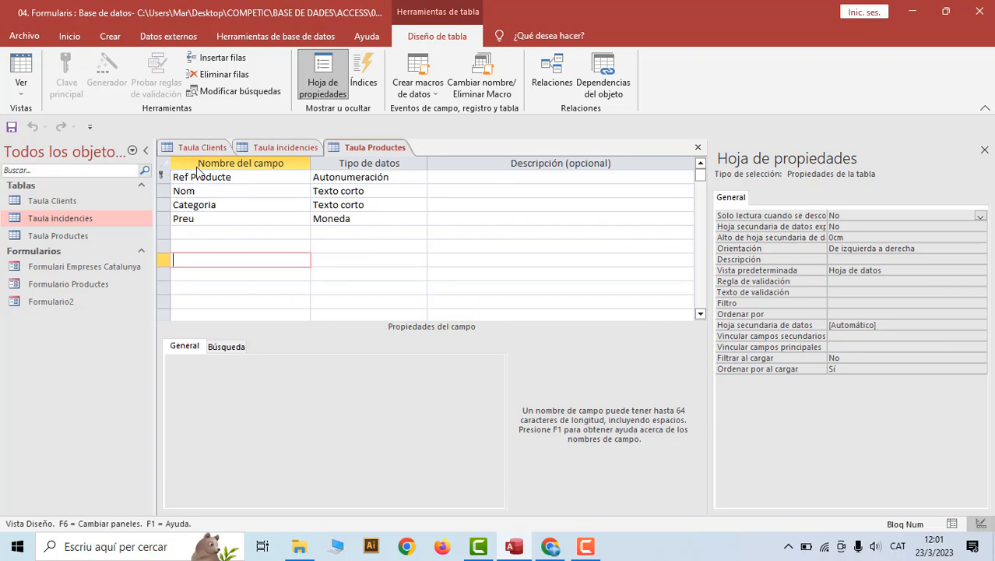
click(187, 148)
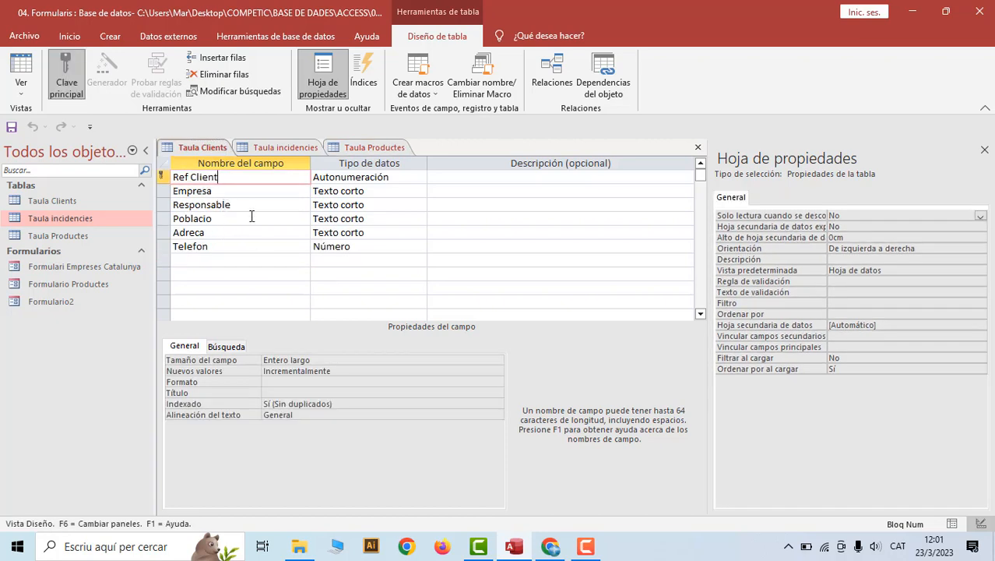
click(234, 42)
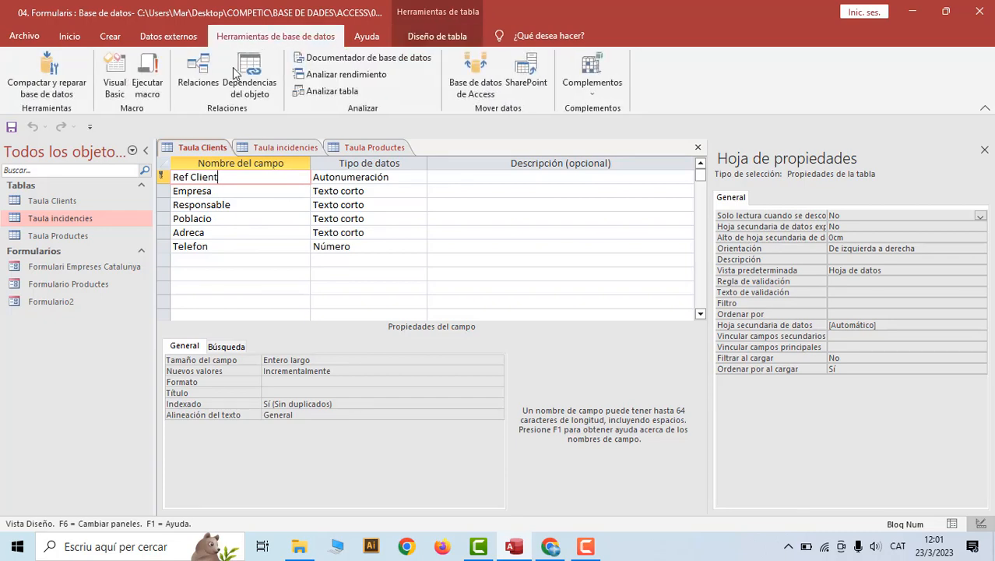
Open Relaciones and delete the existing table boxes from the relationships diagram
click(199, 74)
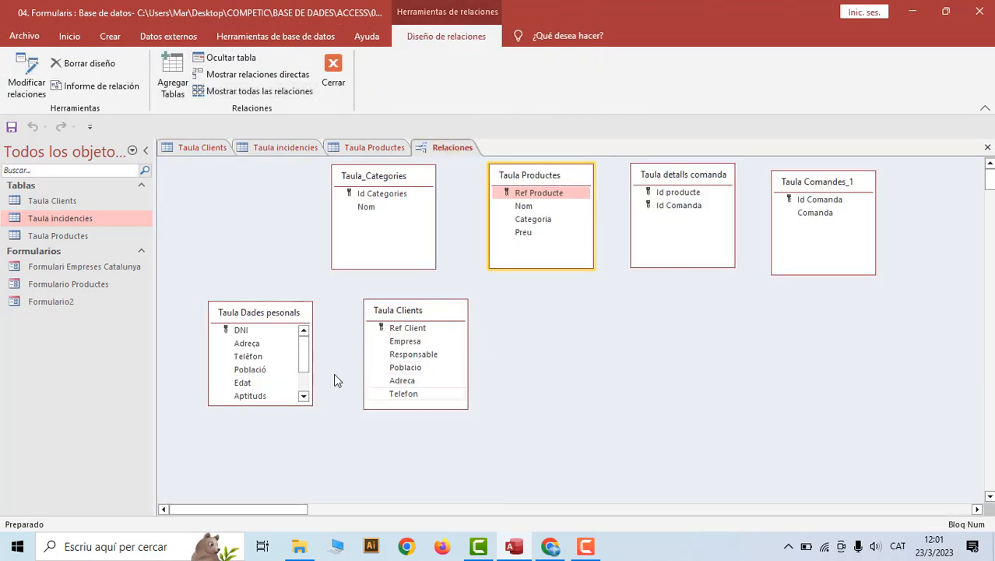
click(296, 313)
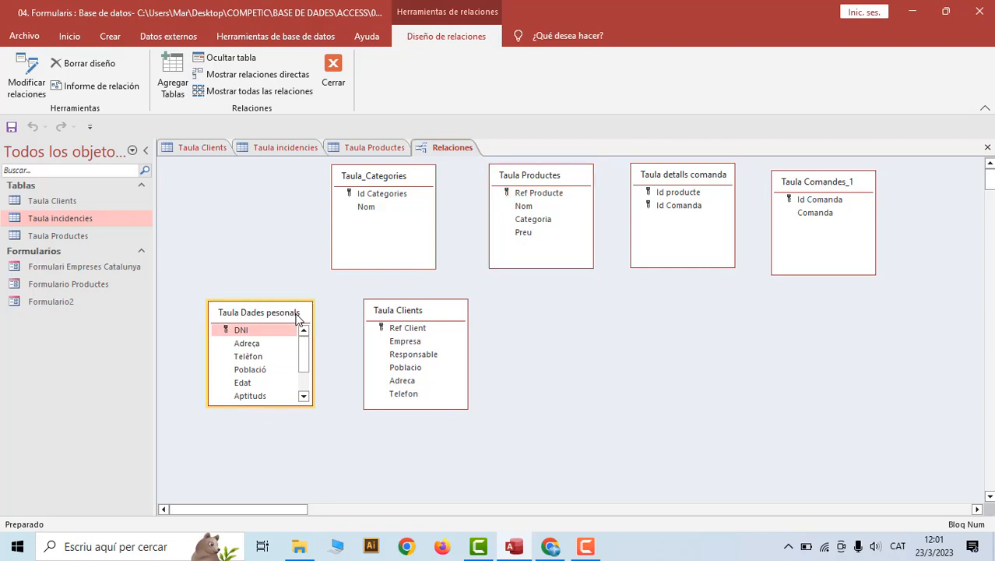
key(Delete)
click(394, 315)
key(Delete)
key(Delete)
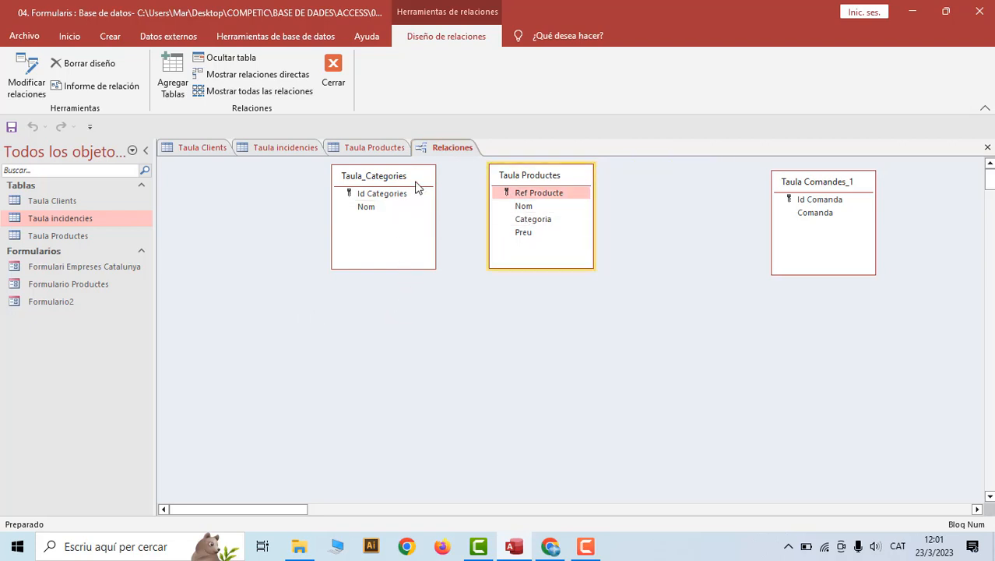
click(417, 187)
key(Delete)
click(527, 192)
key(Delete)
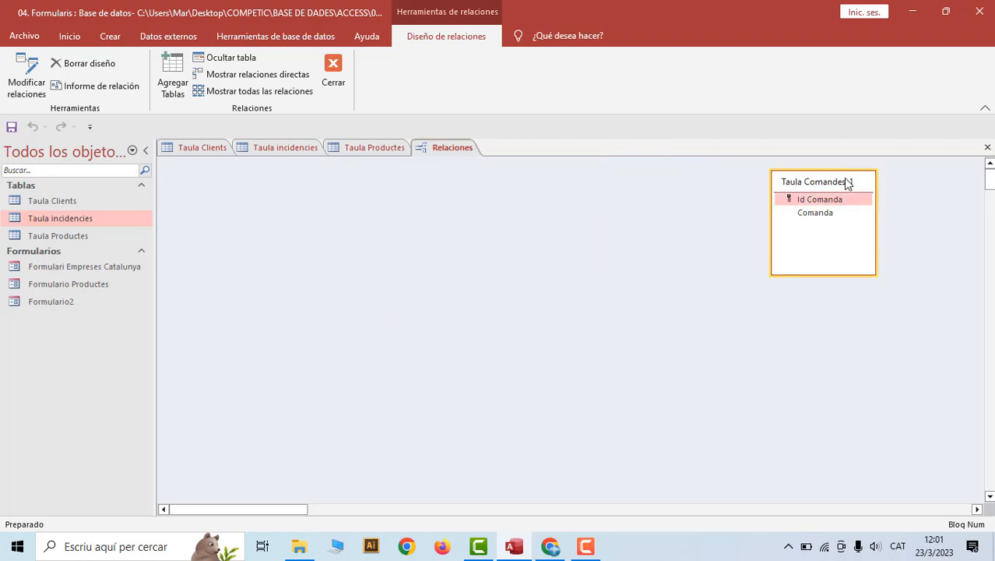
key(Delete)
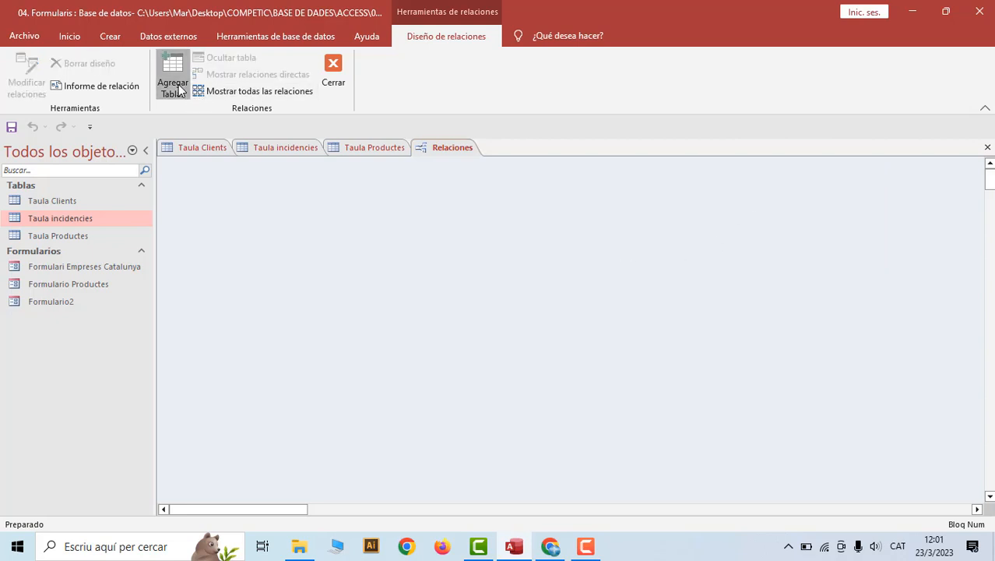
Add Taula incidencies and Taula Productes to the diagram and close the Mostrar tabla list
click(173, 84)
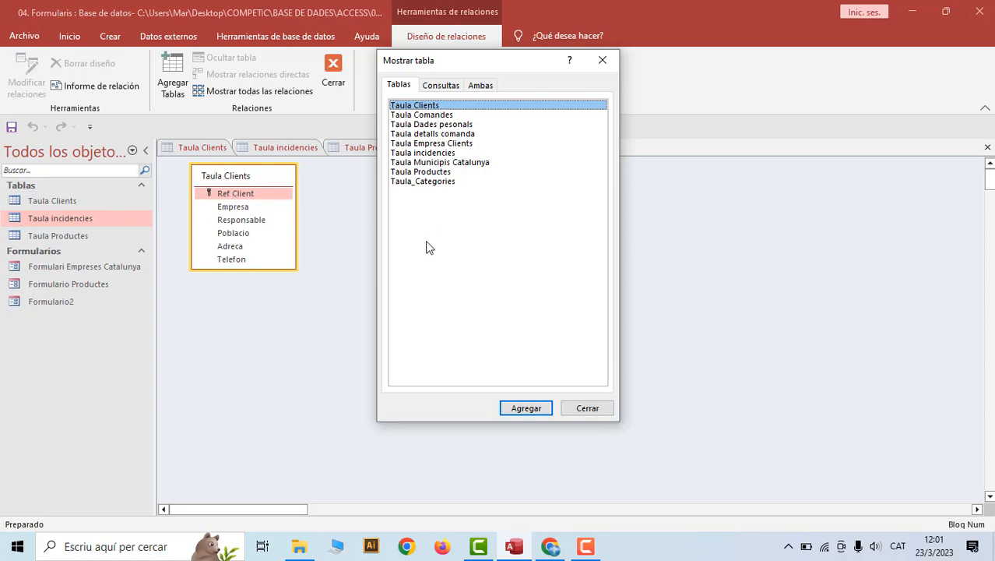
double_click(438, 154)
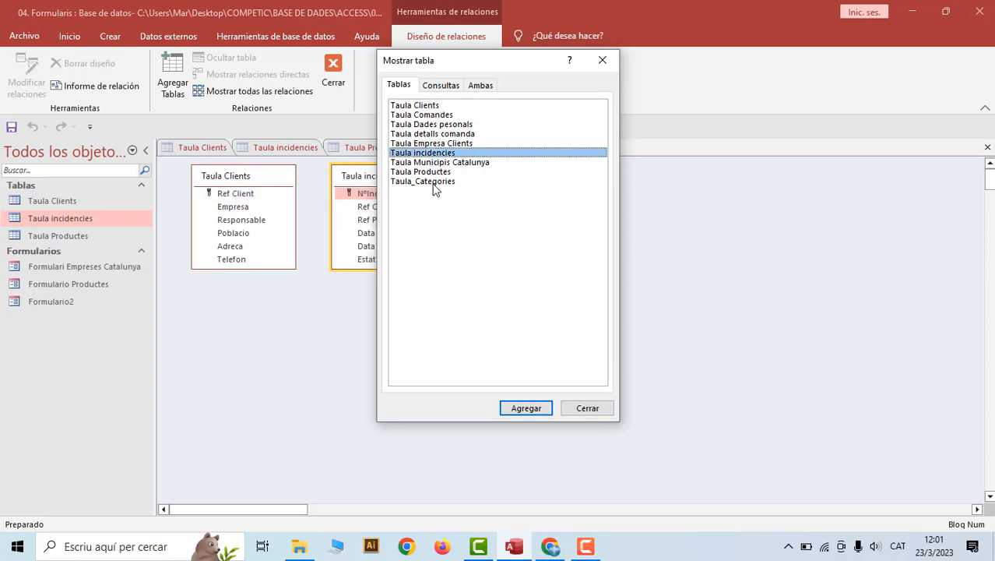
double_click(433, 172)
drag(510, 64, 785, 113)
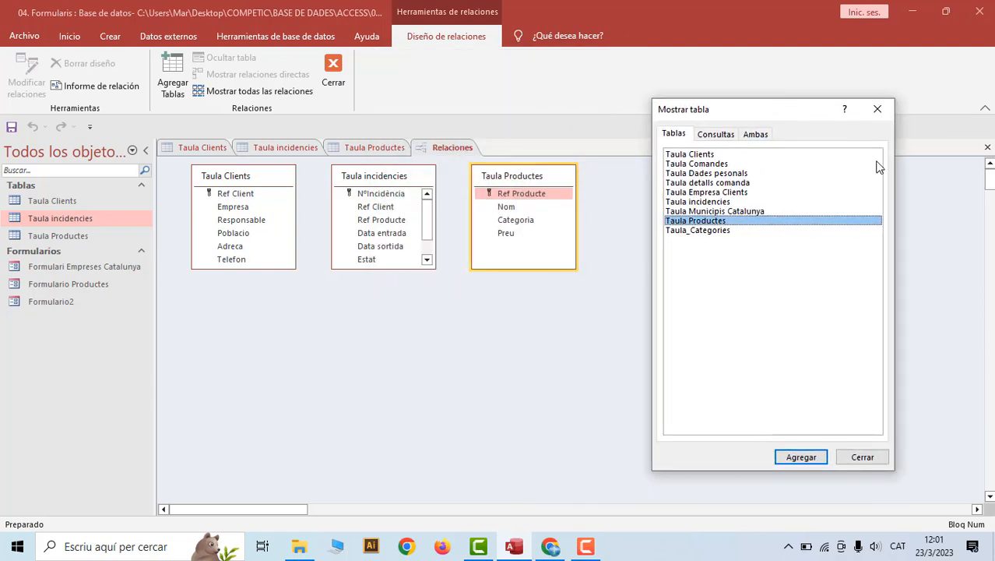
click(877, 109)
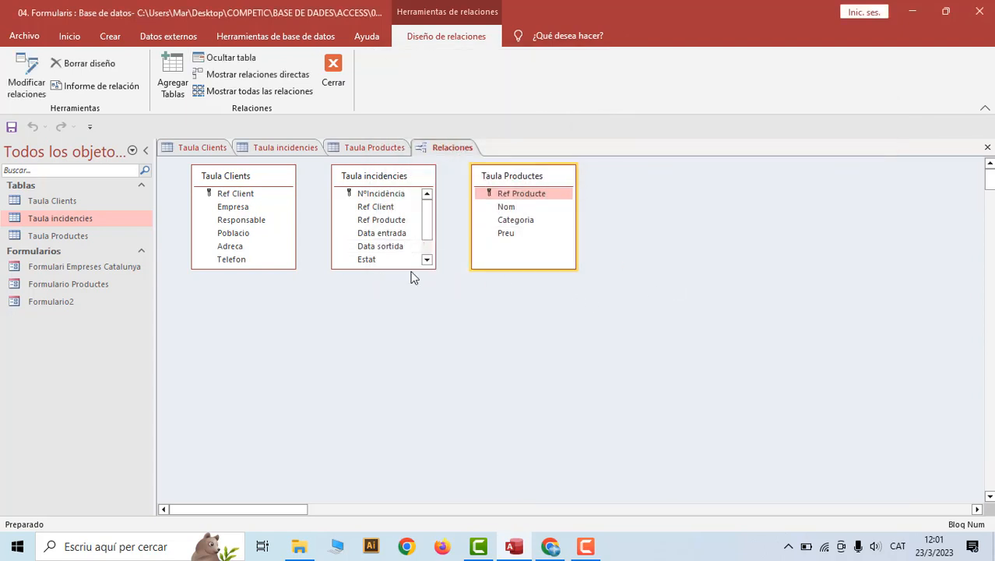
Try linking Ref Client to Taula incidencies with integrity and cascades; dismiss the table-lock error
drag(410, 268, 411, 321)
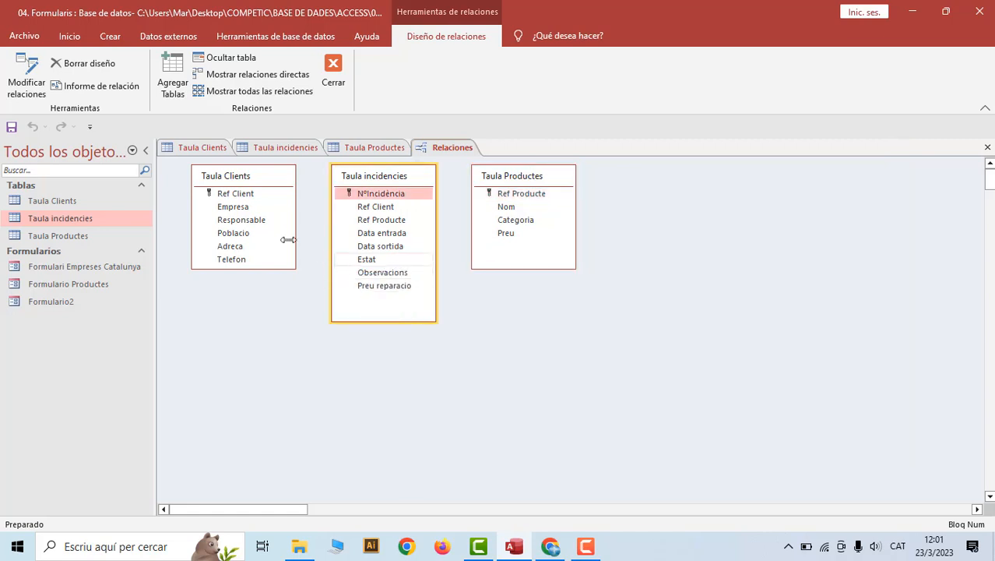
click(239, 196)
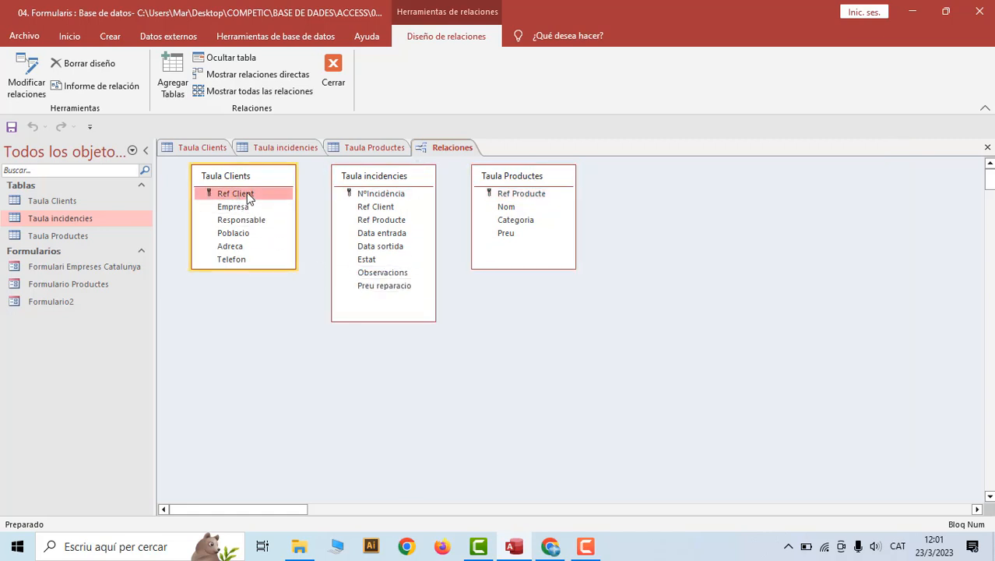
drag(254, 193, 362, 211)
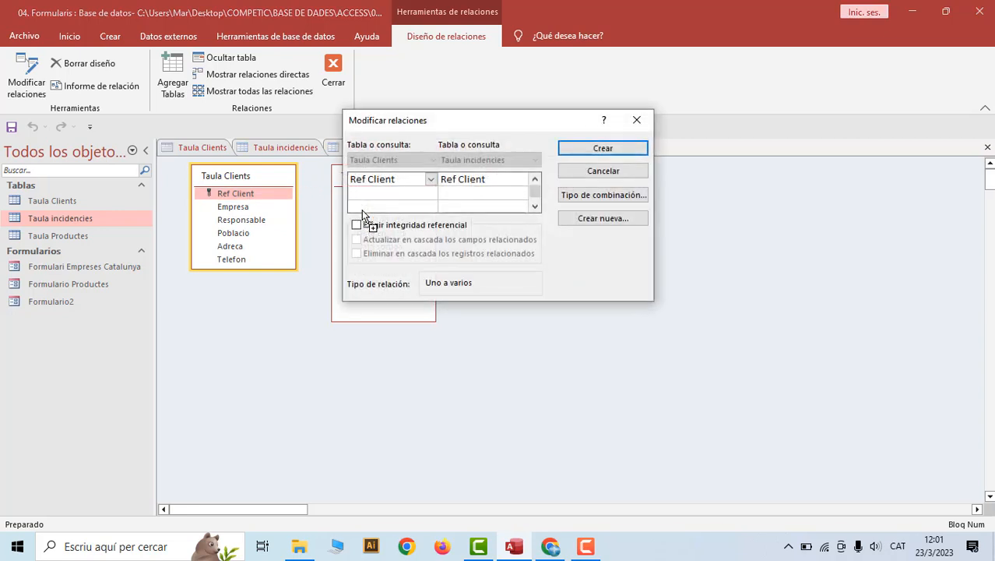
click(356, 226)
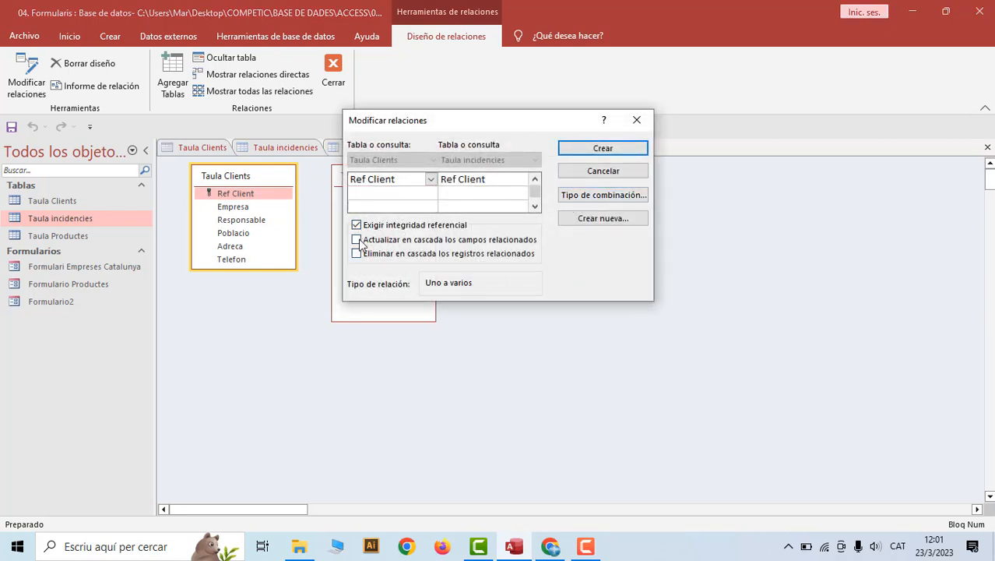
click(358, 240)
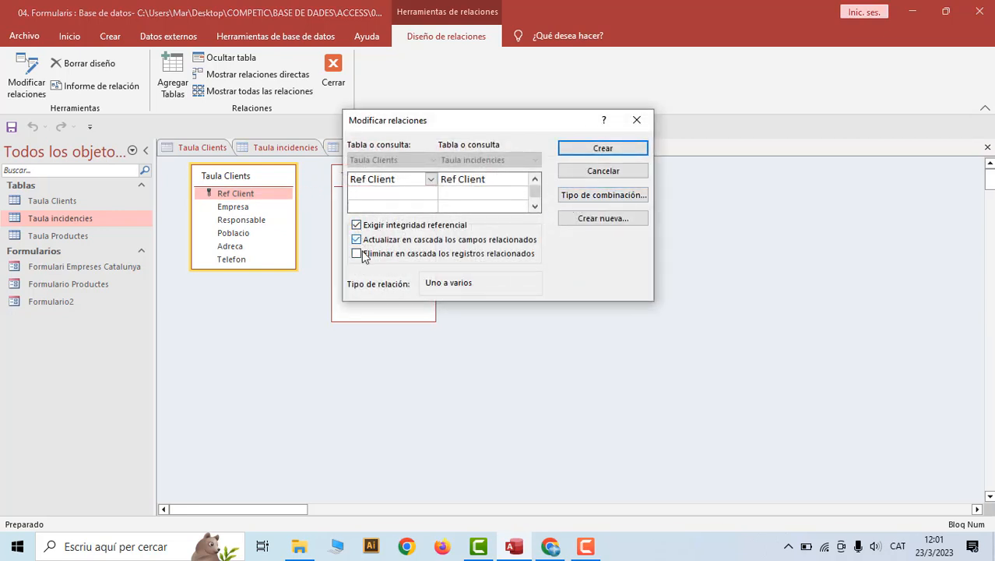
click(613, 150)
click(467, 314)
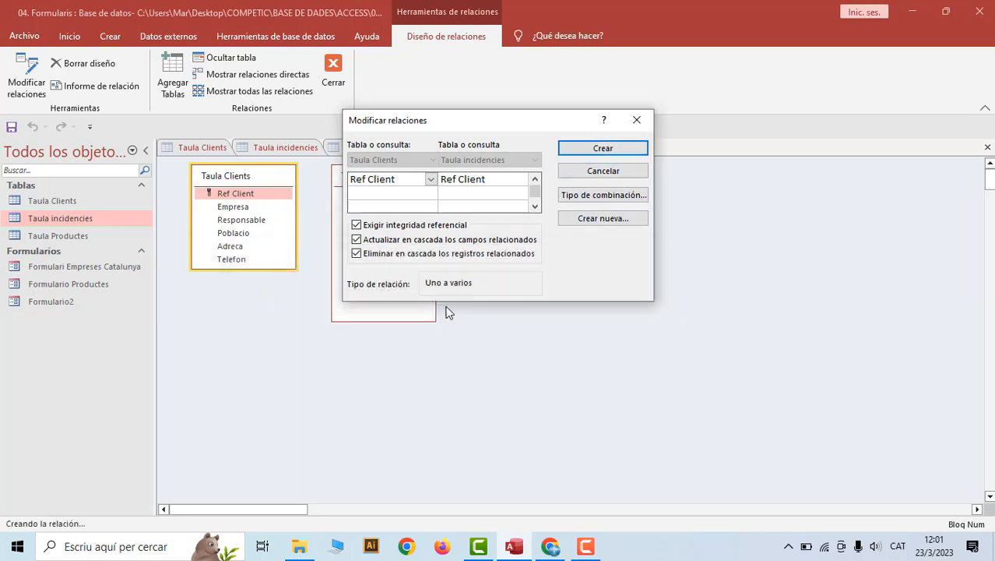
click(636, 120)
right_click(349, 148)
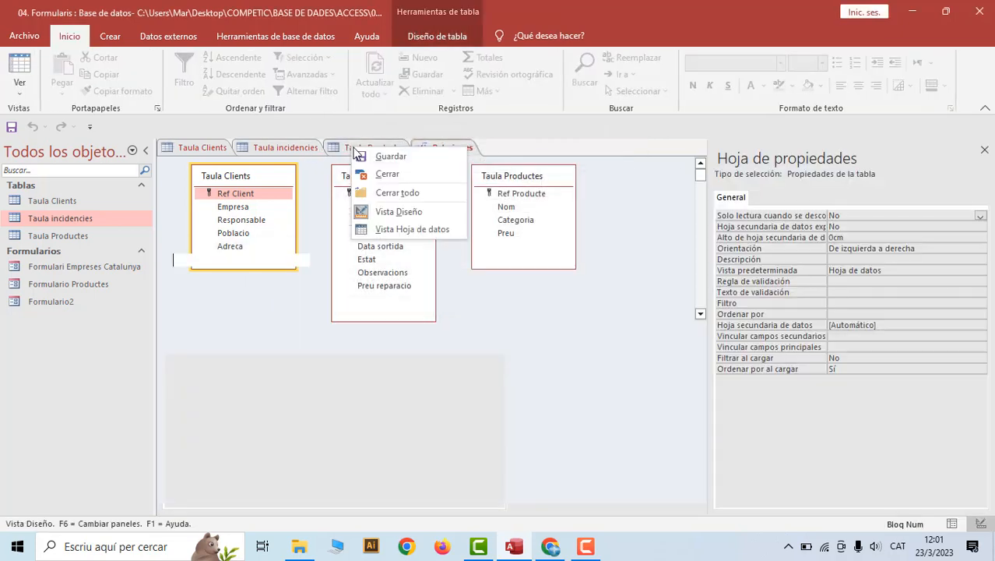
Close the open Taula Productes, Taula incidencies and Taula Clients tables
click(380, 177)
right_click(300, 150)
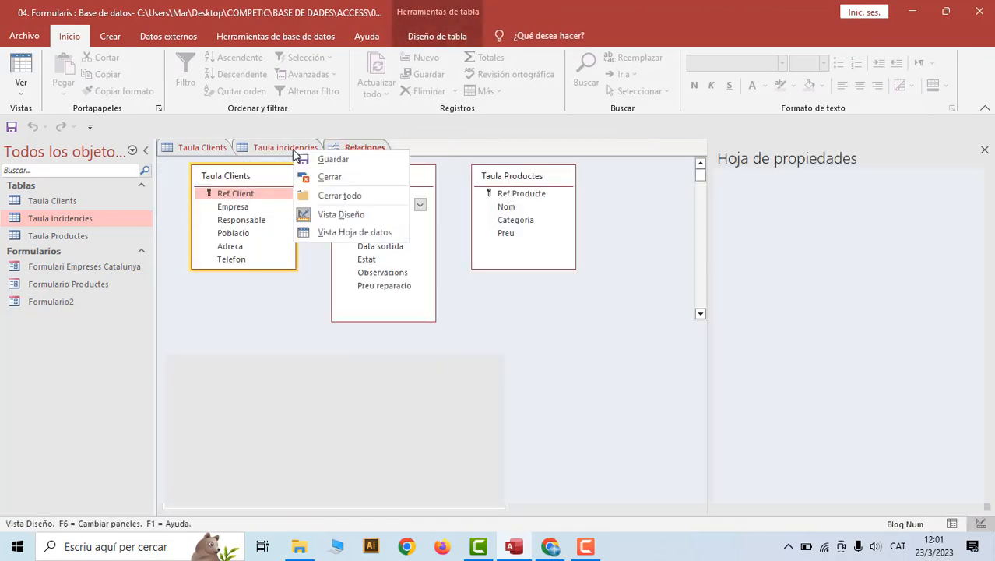
click(321, 179)
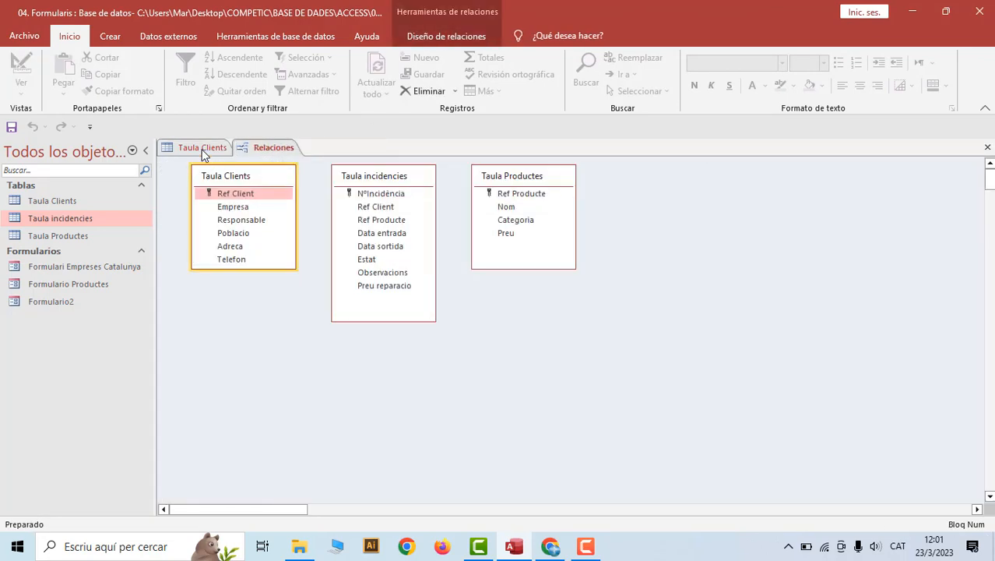
right_click(204, 150)
click(228, 178)
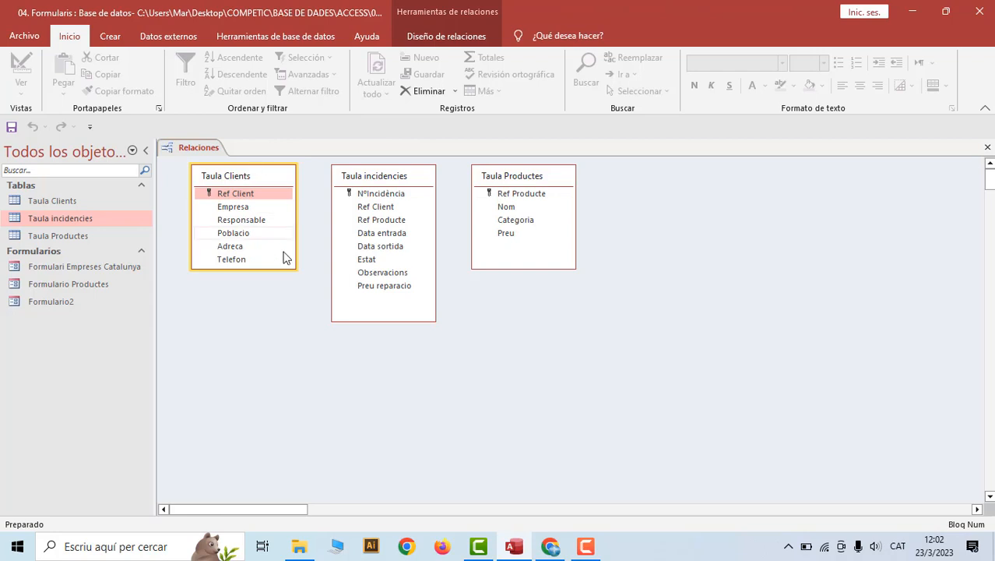
Create the one-to-many Ref Client link from Taula Clients to Taula incidencies with referential integrity
click(262, 194)
drag(262, 200, 360, 213)
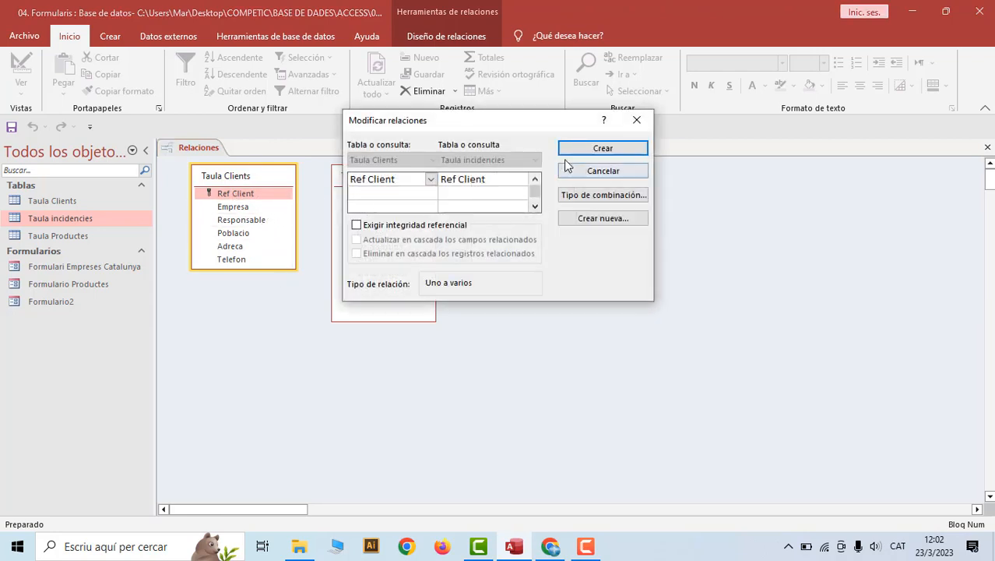
click(357, 224)
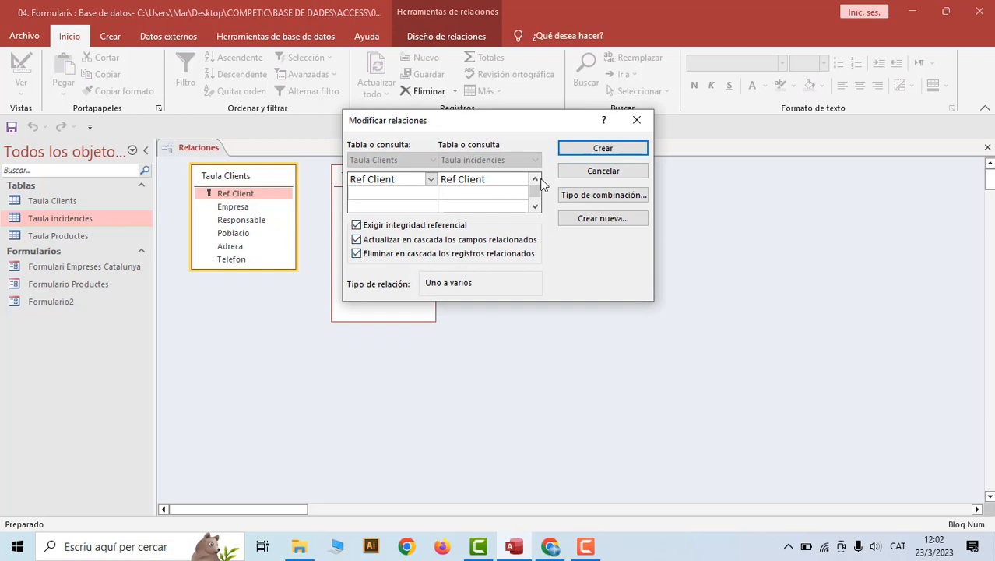
click(601, 149)
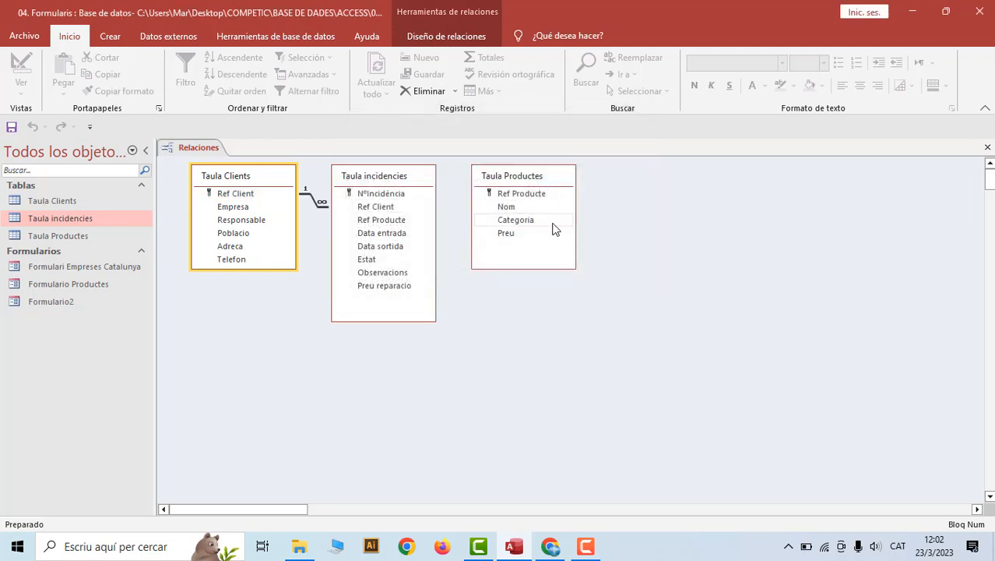
Link Ref Producte from Taula Productes to Taula incidencies, enforcing referential integrity
click(491, 198)
drag(489, 198, 416, 220)
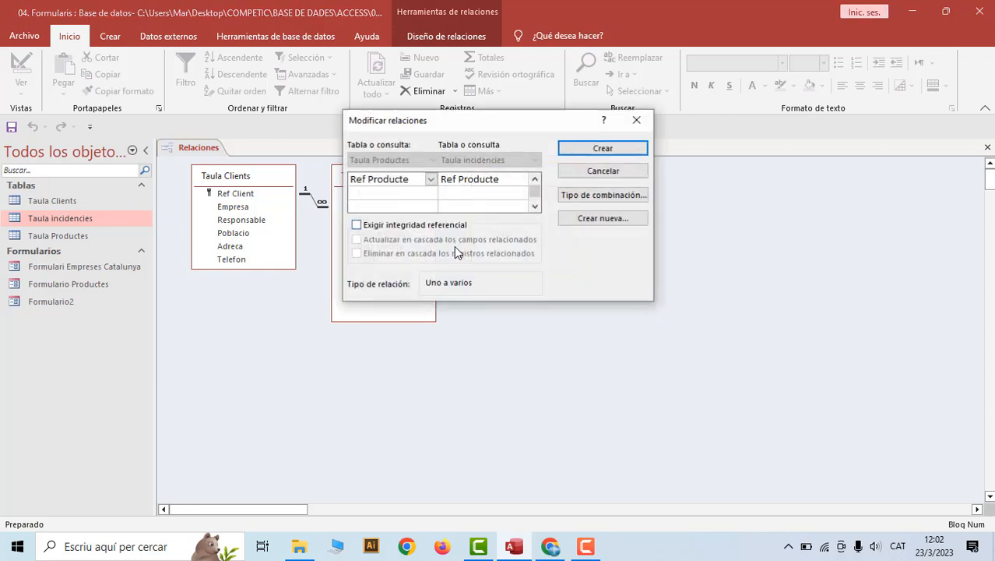
click(356, 225)
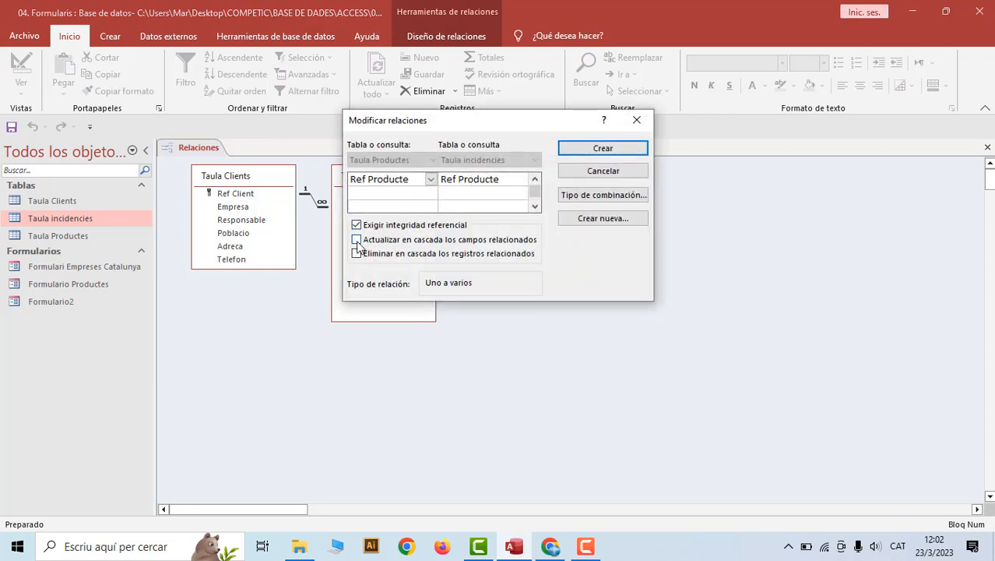
click(576, 149)
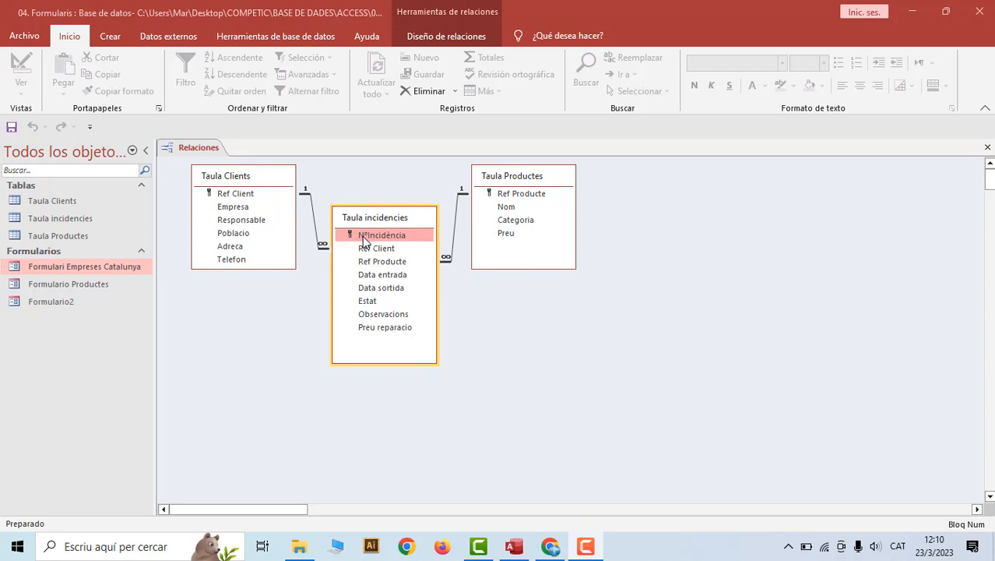
Start the Form Wizard and add all fields from Taula Clients and Taula incidencies
click(109, 37)
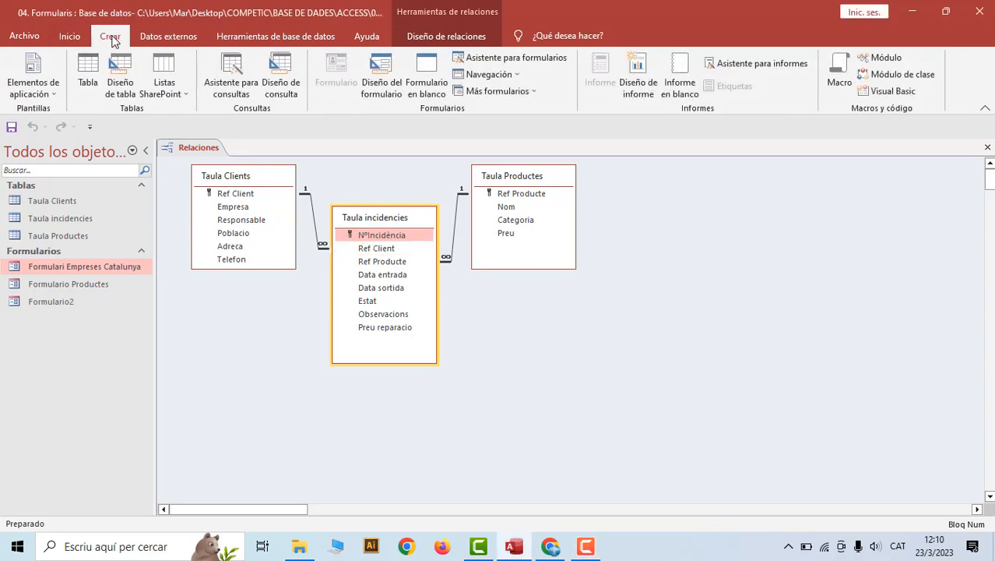
click(518, 60)
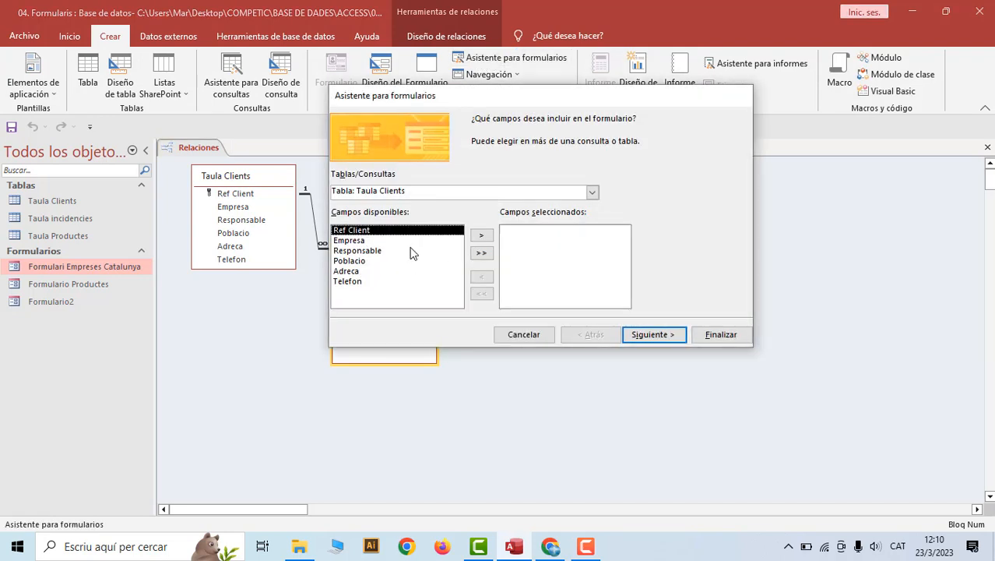
click(482, 252)
click(592, 192)
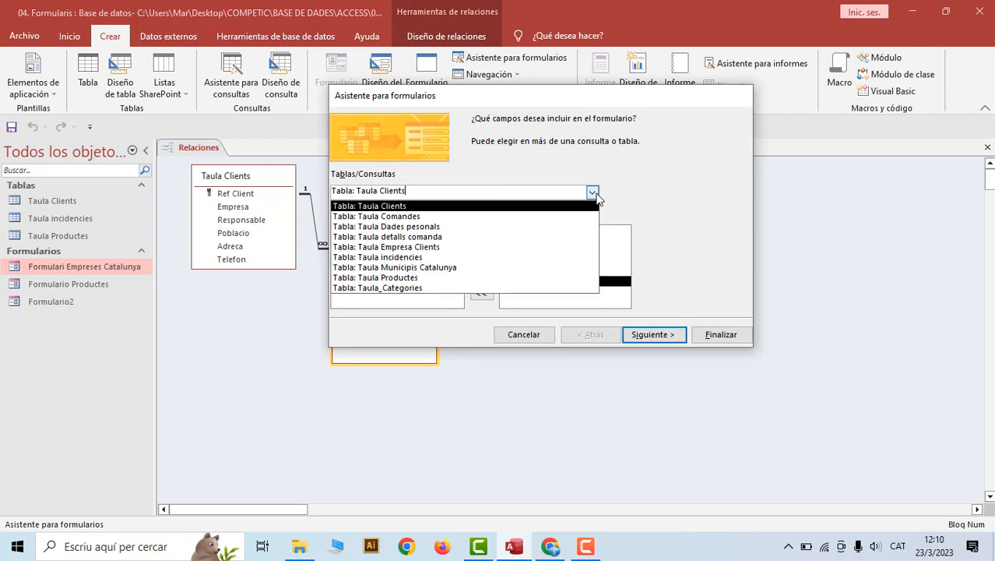
click(534, 257)
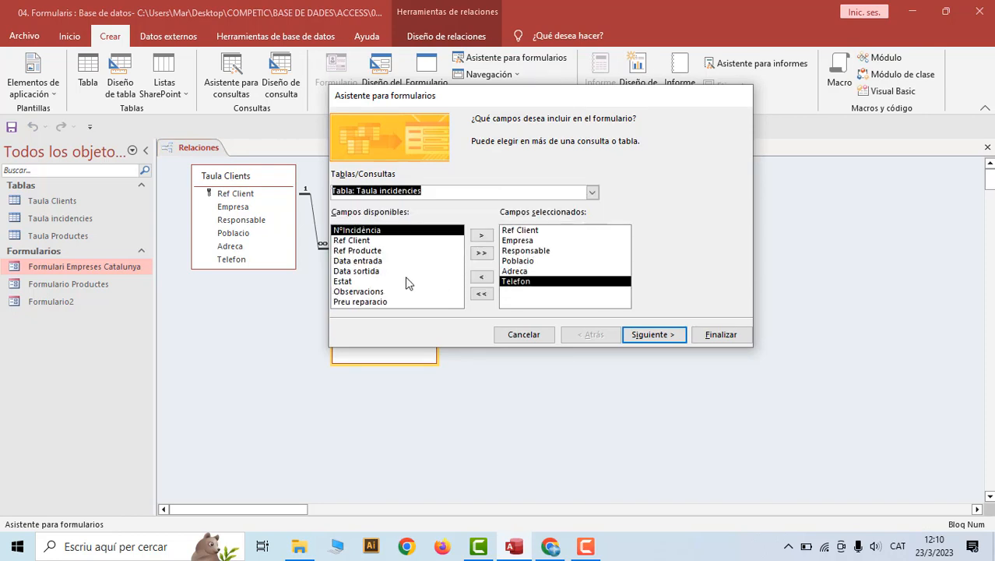
click(481, 252)
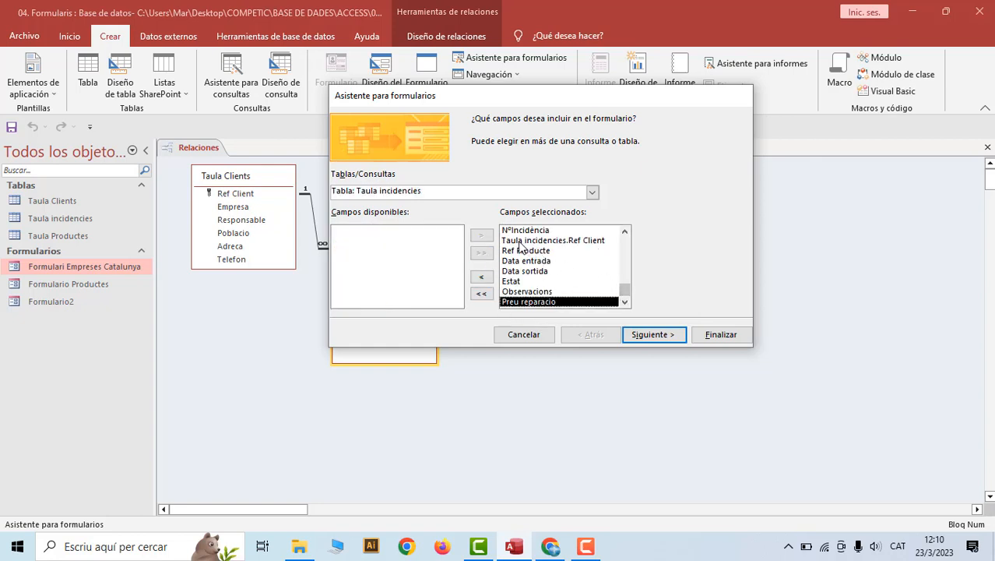
drag(624, 291, 633, 242)
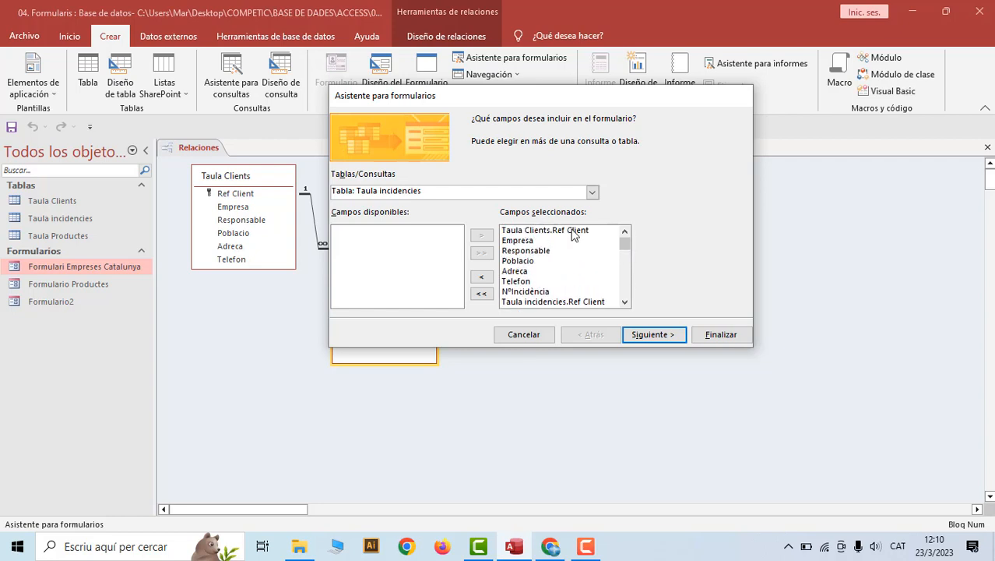
Keep grouping by Taula Clients with a subform and give the subform a Tabular layout
click(656, 334)
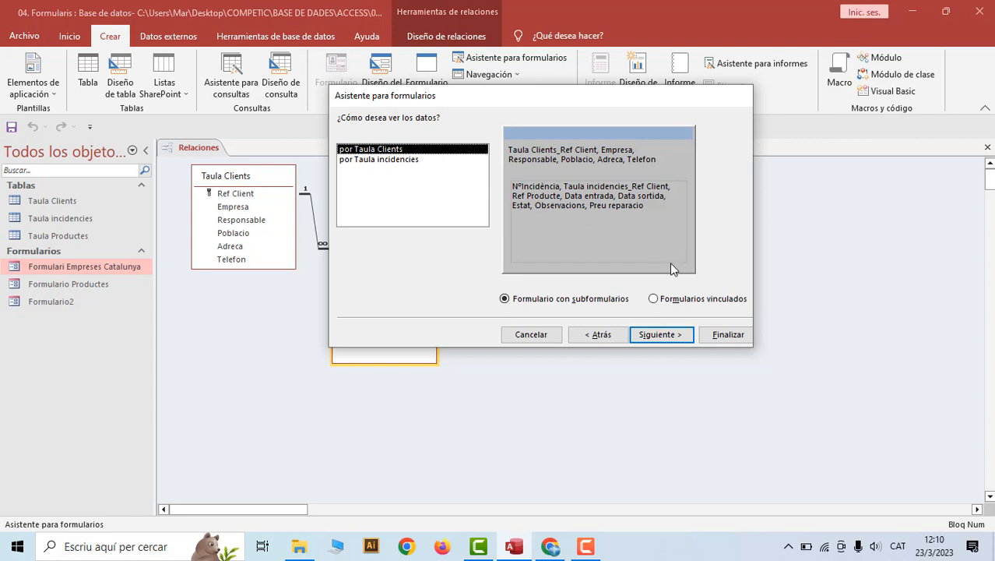
click(659, 335)
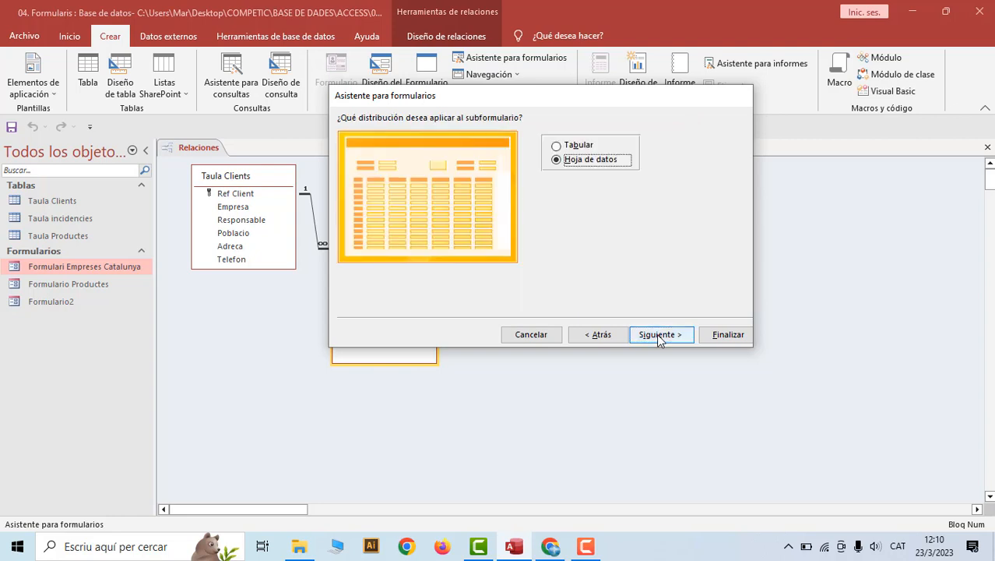
click(557, 145)
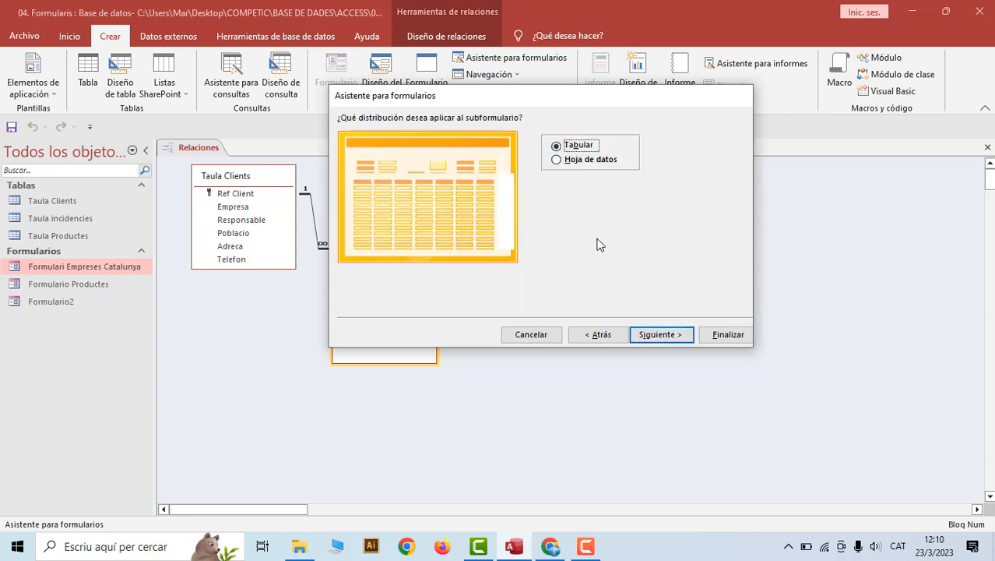
click(652, 335)
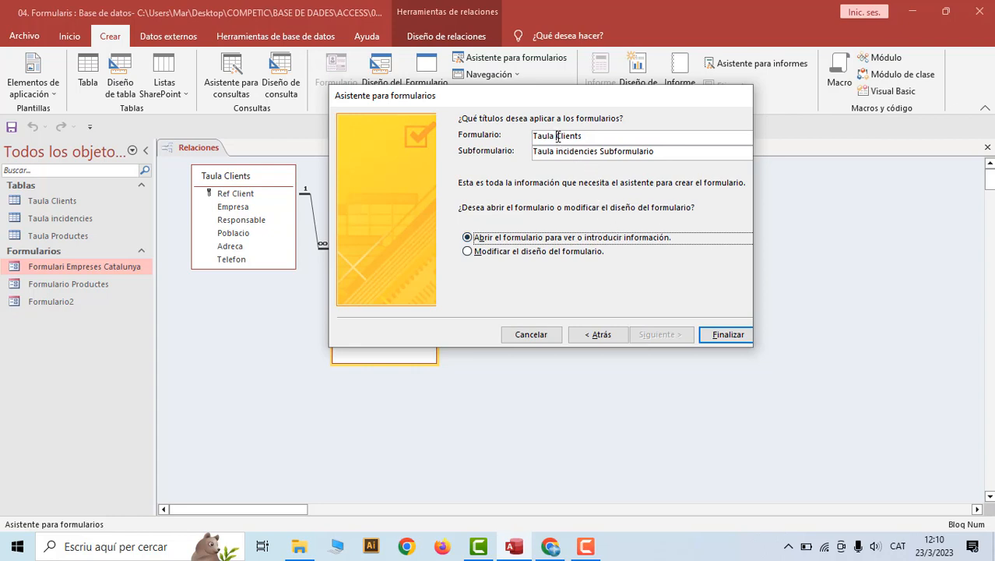
Name the form Formulari Clients Incidencies and the subform Incidencies Subformulario, then finish the wizard
drag(558, 136, 530, 137)
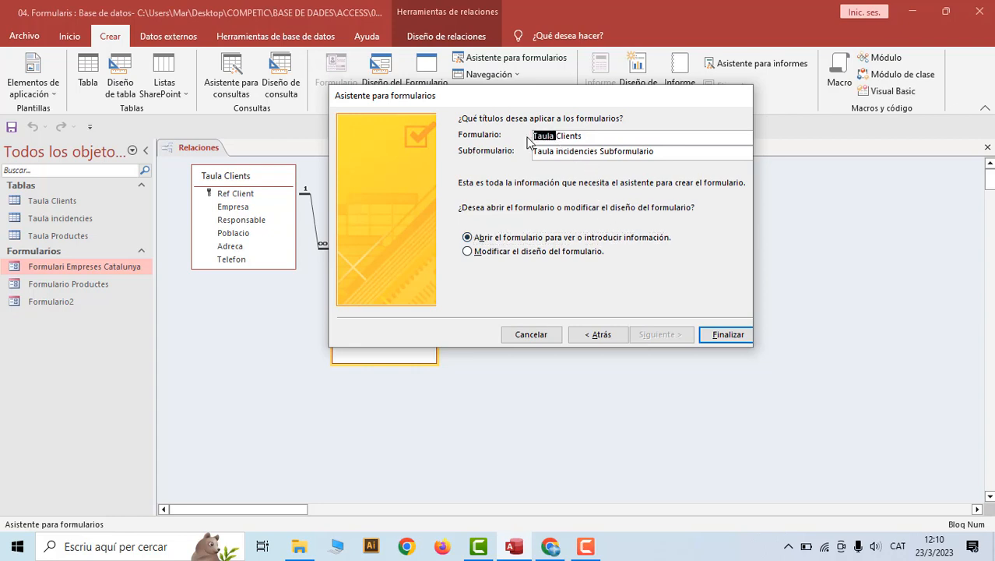
text(Formulari)
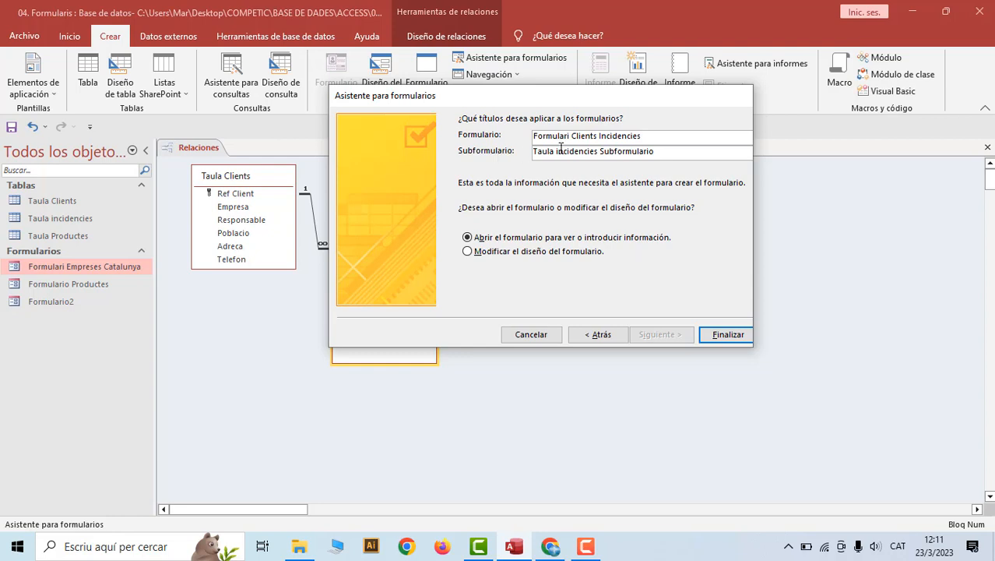
drag(556, 152, 530, 150)
text(F)
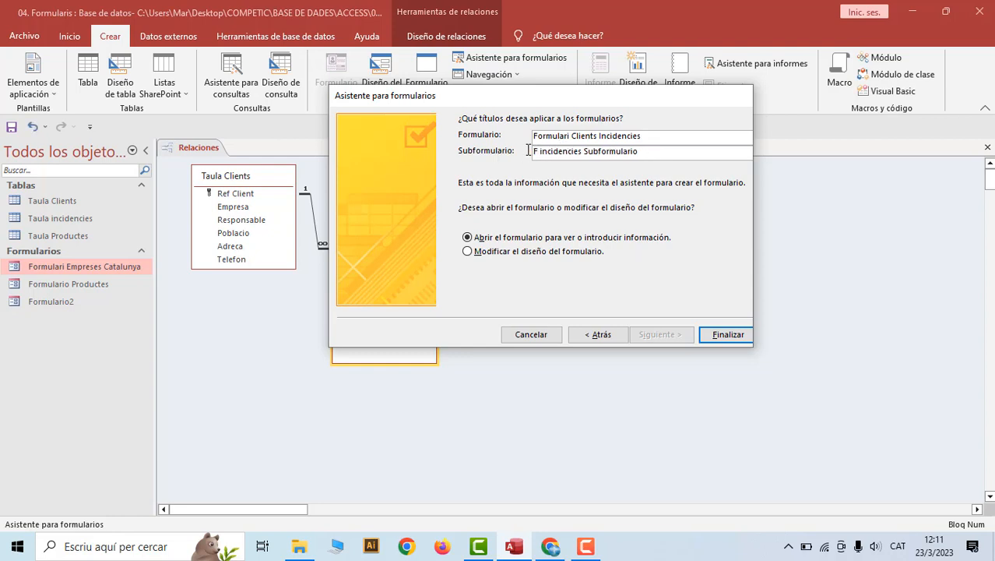
text(ormular)
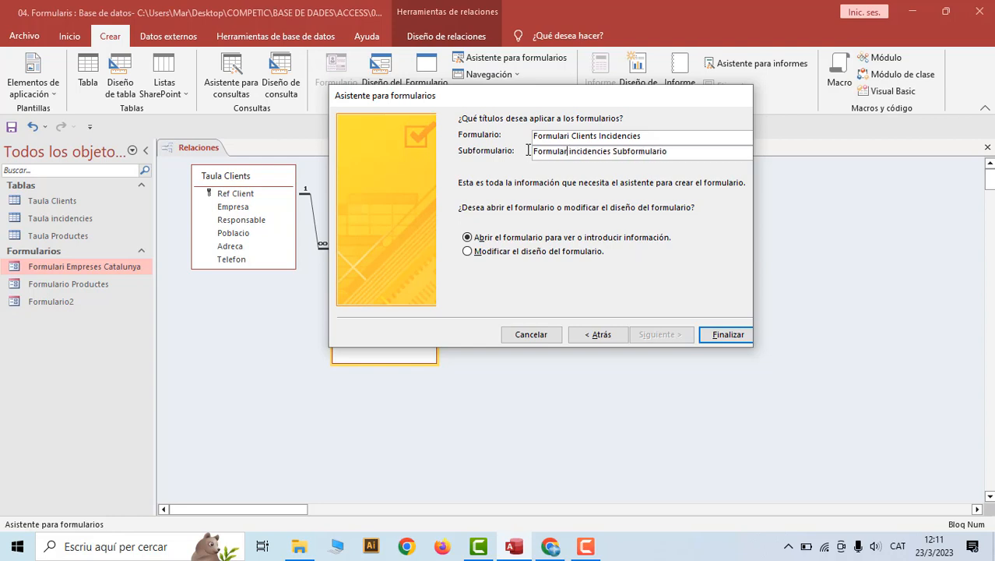
text(i)
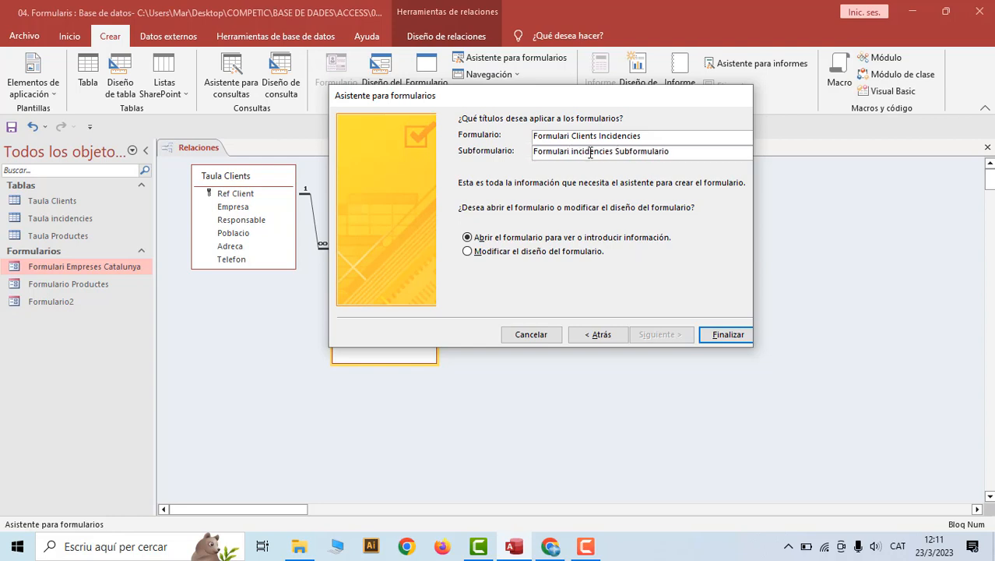
double_click(552, 152)
key(BackSpace)
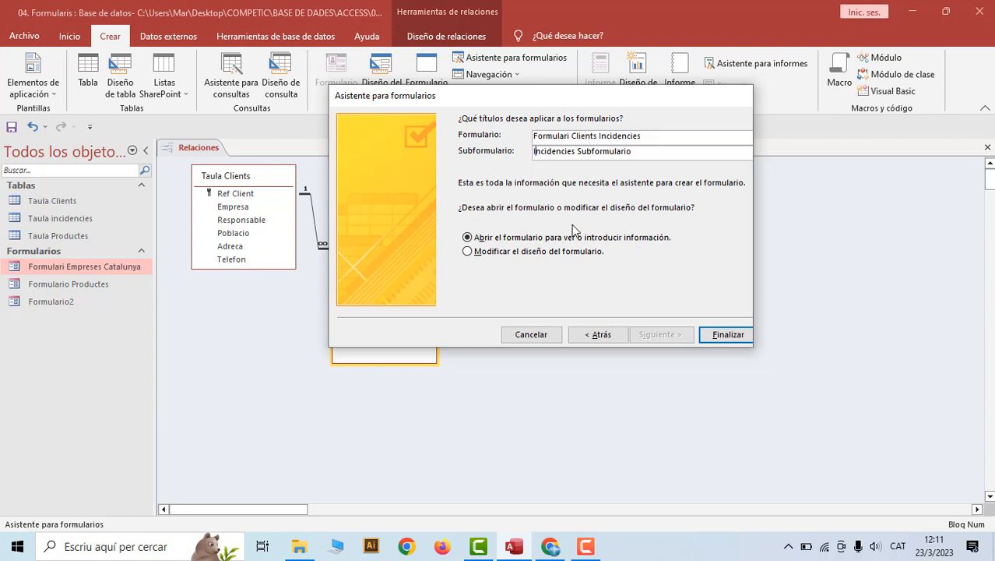
click(720, 341)
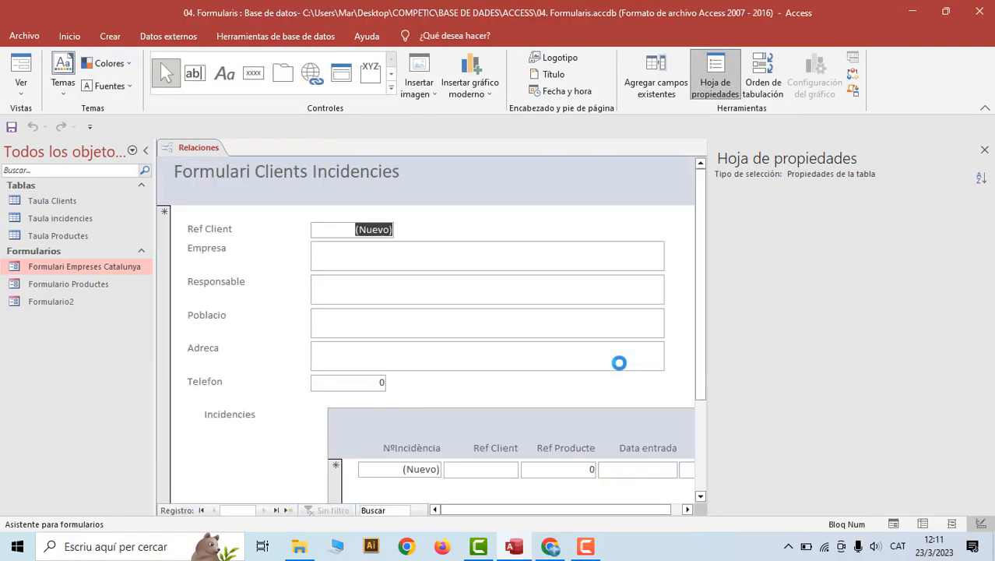
Scroll through Formulari Clients Incidencies to check the client fields and Incidencies subform
scroll(687, 328, down, 2)
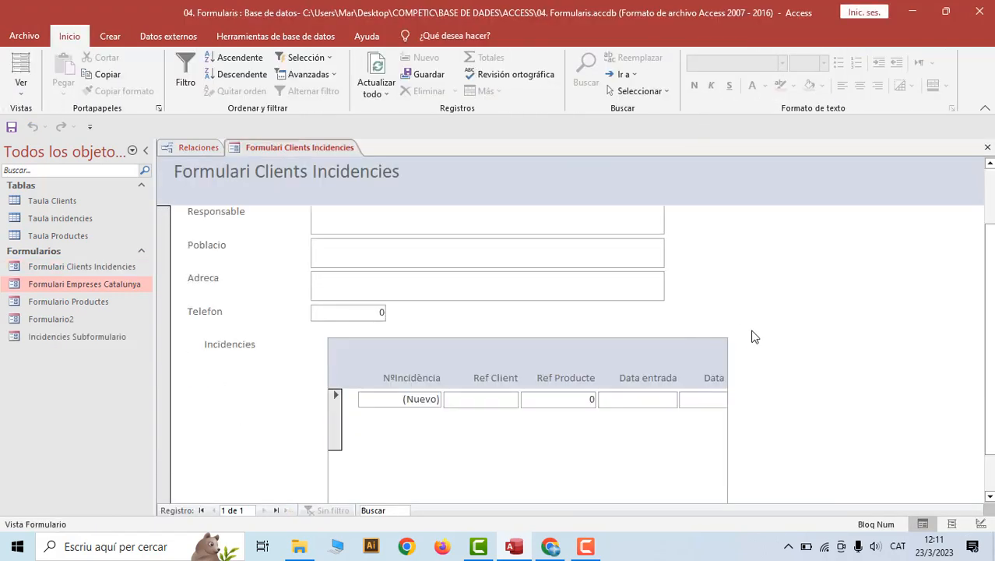
scroll(735, 341, up, 2)
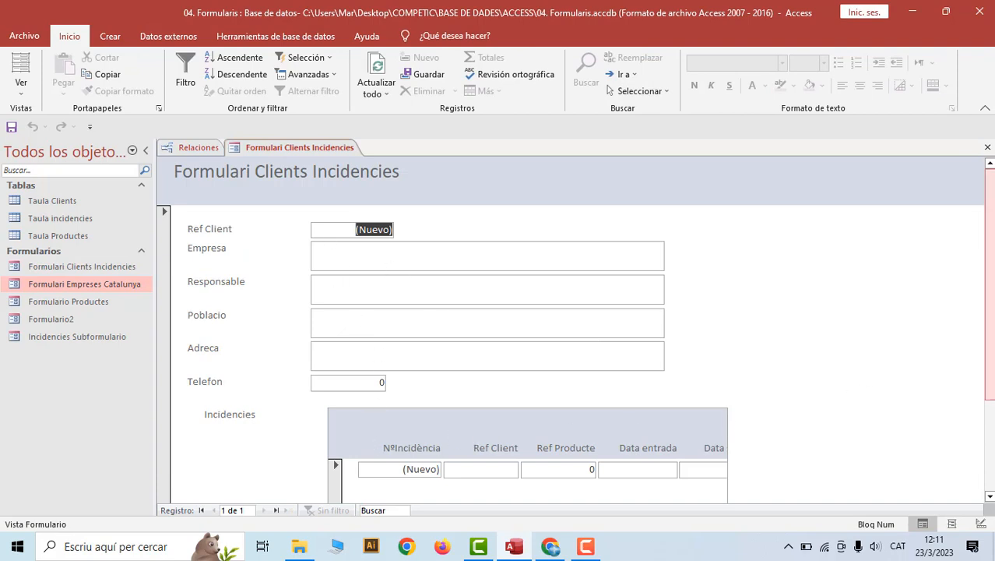
scroll(992, 236, down, 3)
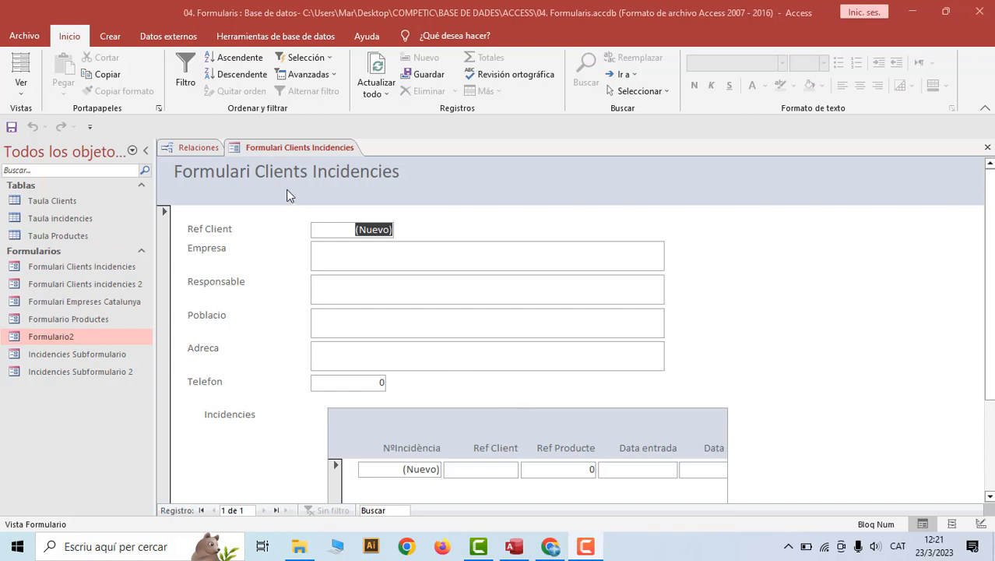
In Design view, shorten the Empresa, Responsable and Adreca text boxes
right_click(287, 156)
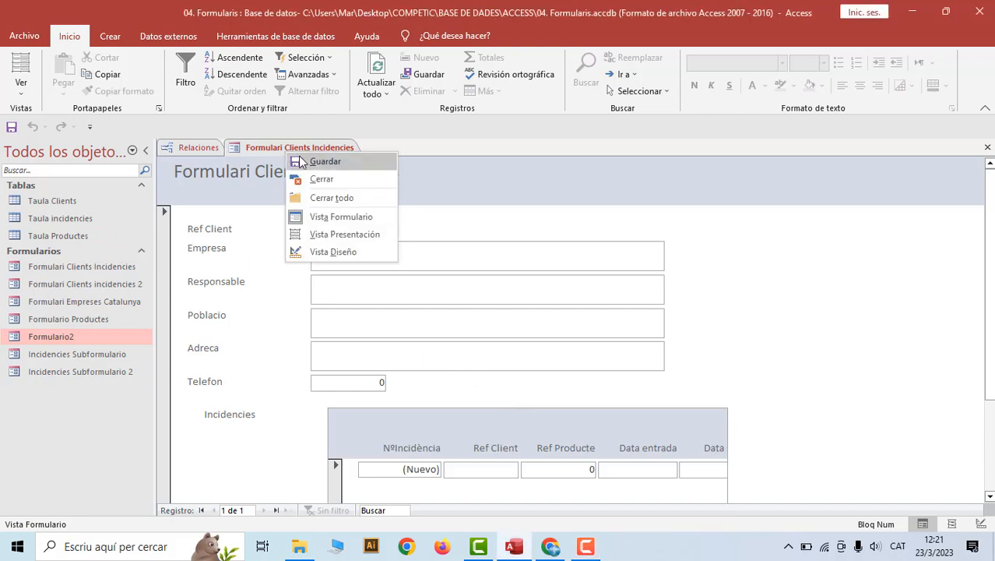
click(321, 253)
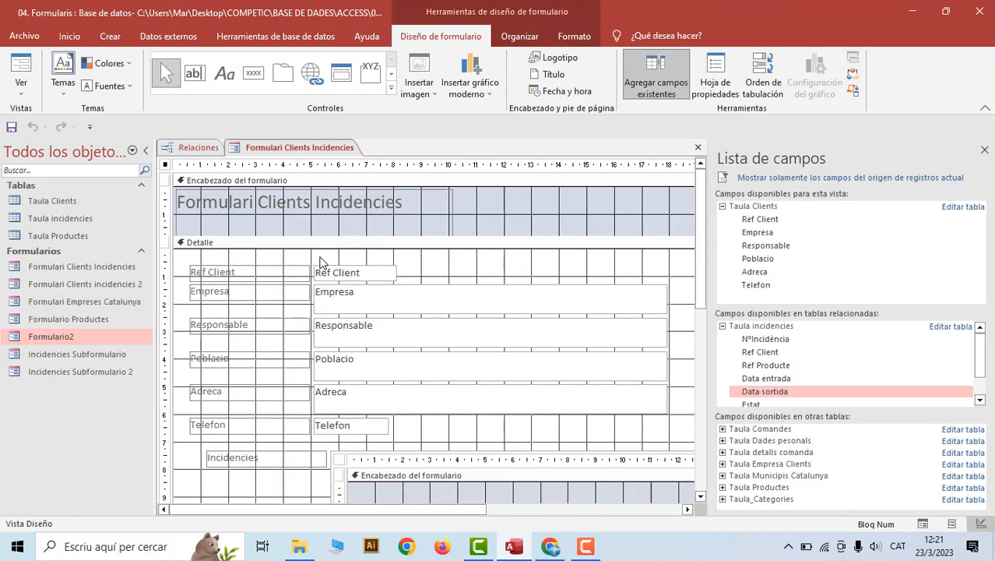
click(402, 305)
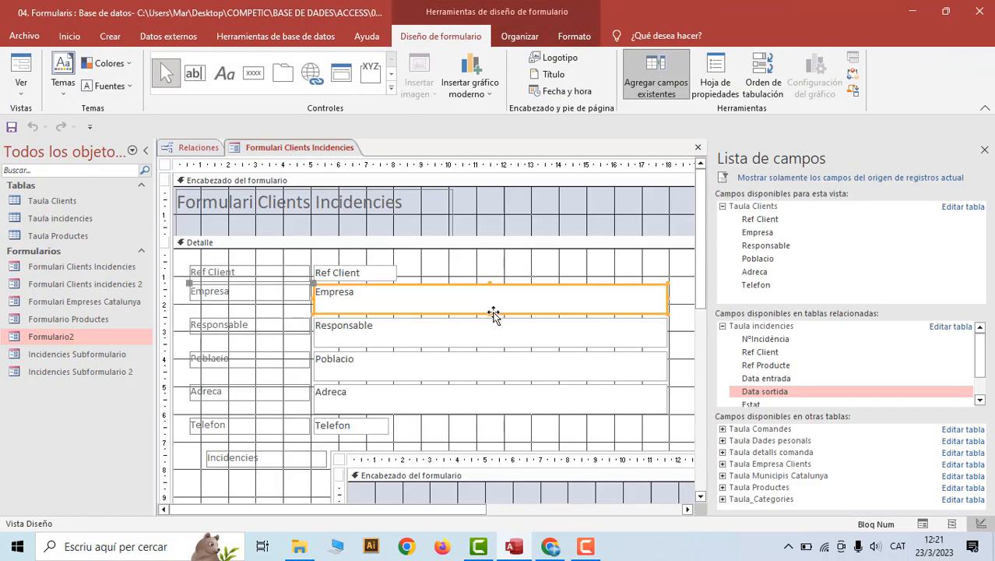
drag(489, 313, 490, 302)
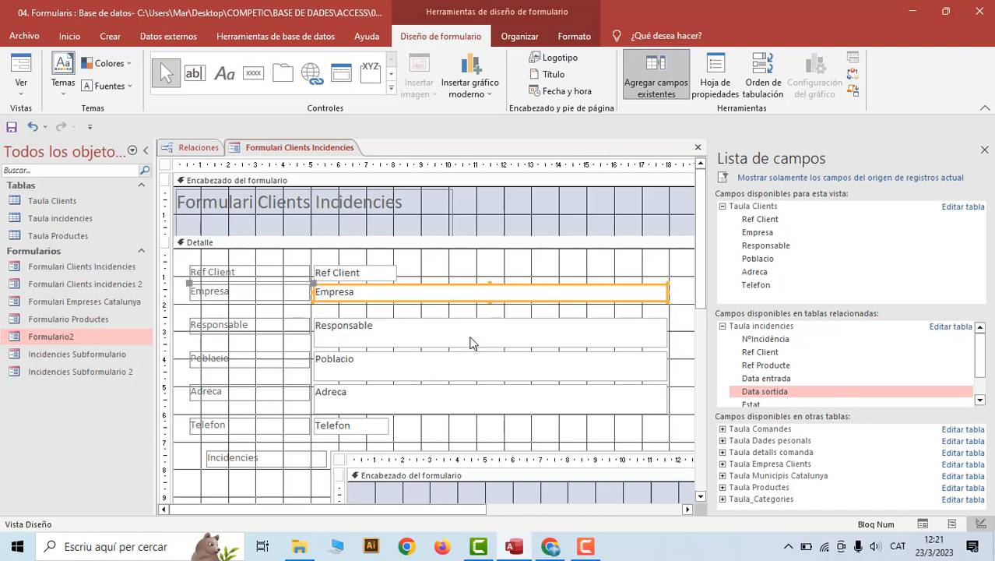
click(482, 341)
drag(489, 348, 488, 333)
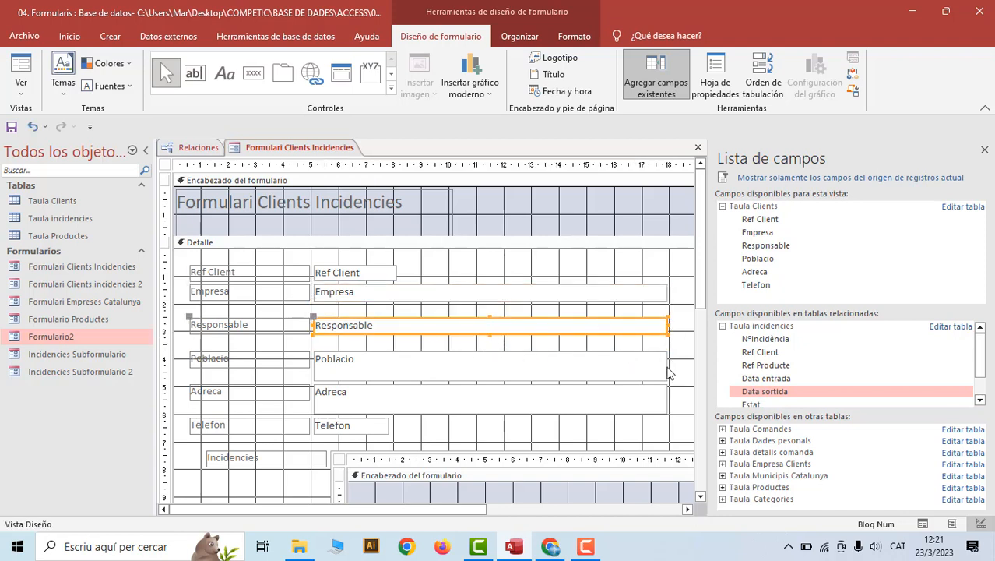
click(482, 375)
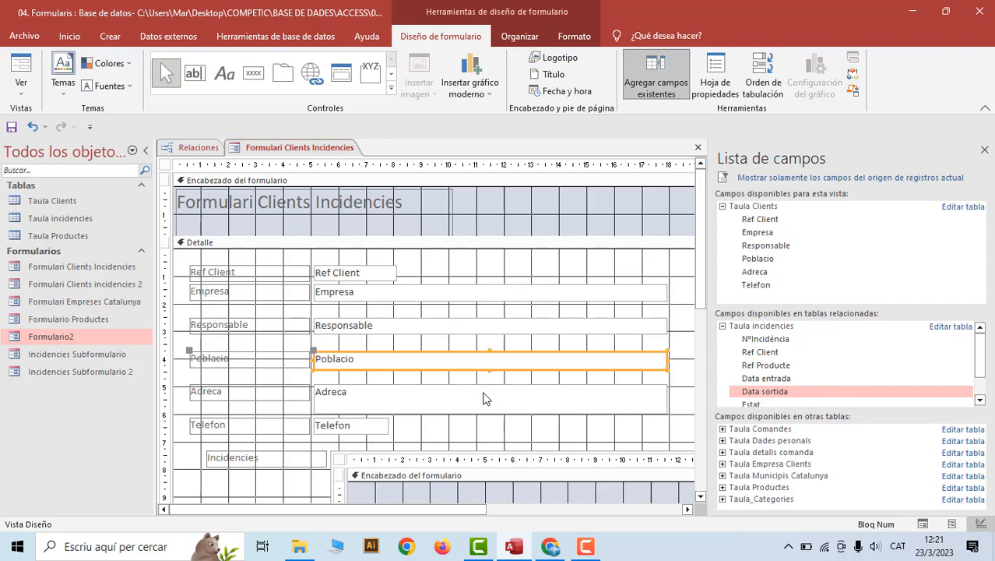
click(491, 399)
drag(488, 414, 488, 401)
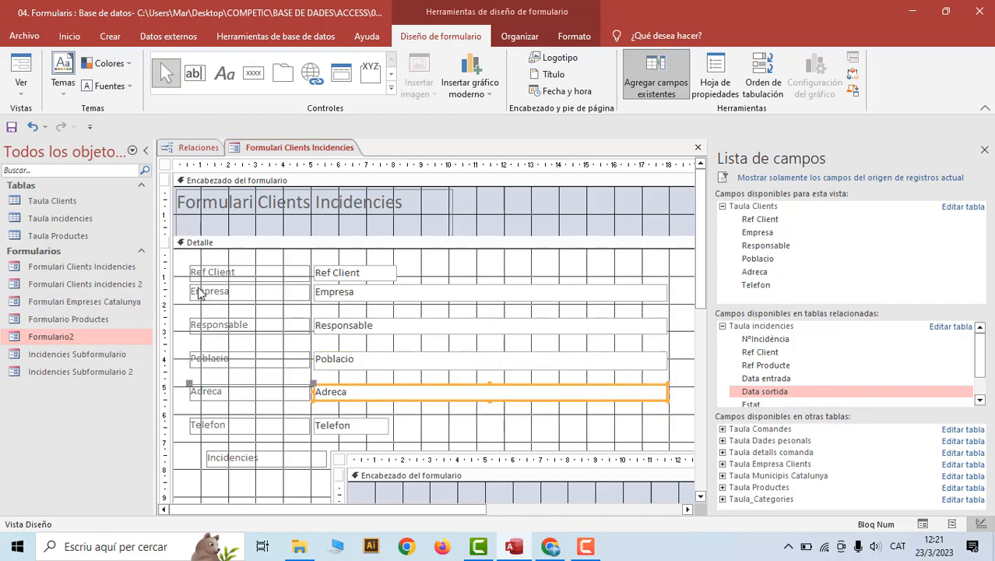
Move the Responsable, Poblacio, Adreca and Telefon controls up to close the gaps between them
drag(437, 447, 221, 313)
drag(348, 330, 347, 316)
drag(421, 428, 271, 330)
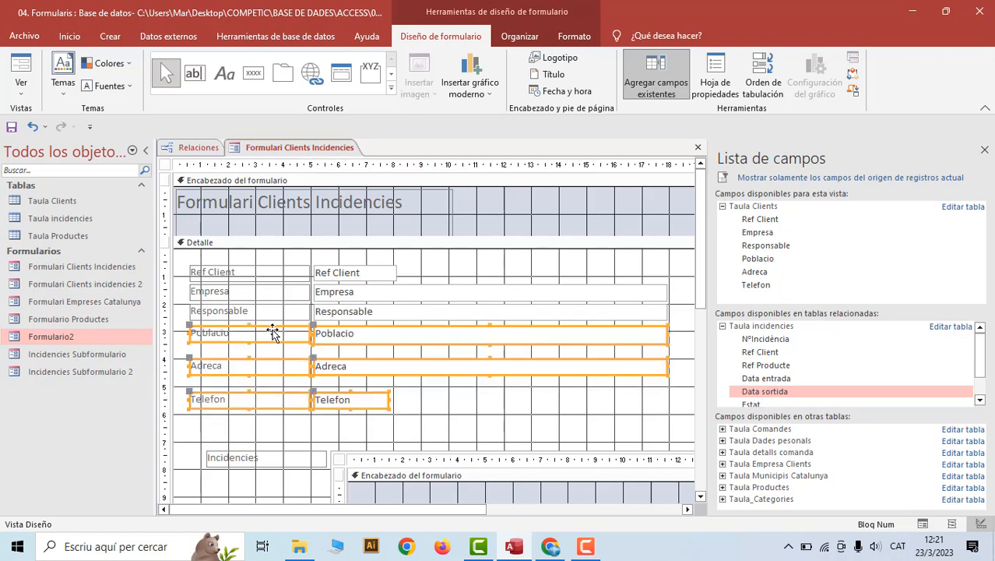
drag(434, 421, 240, 378)
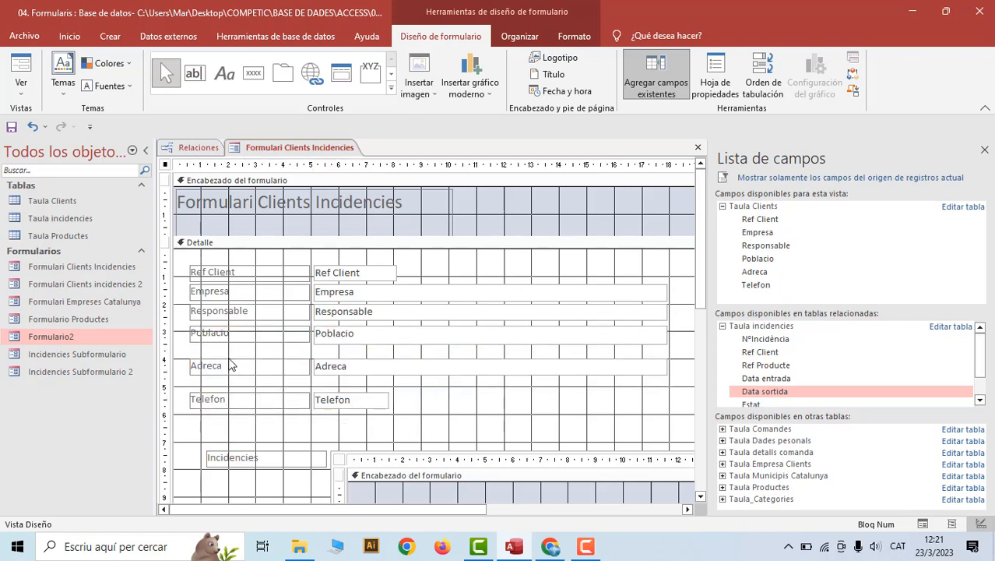
drag(333, 374, 331, 359)
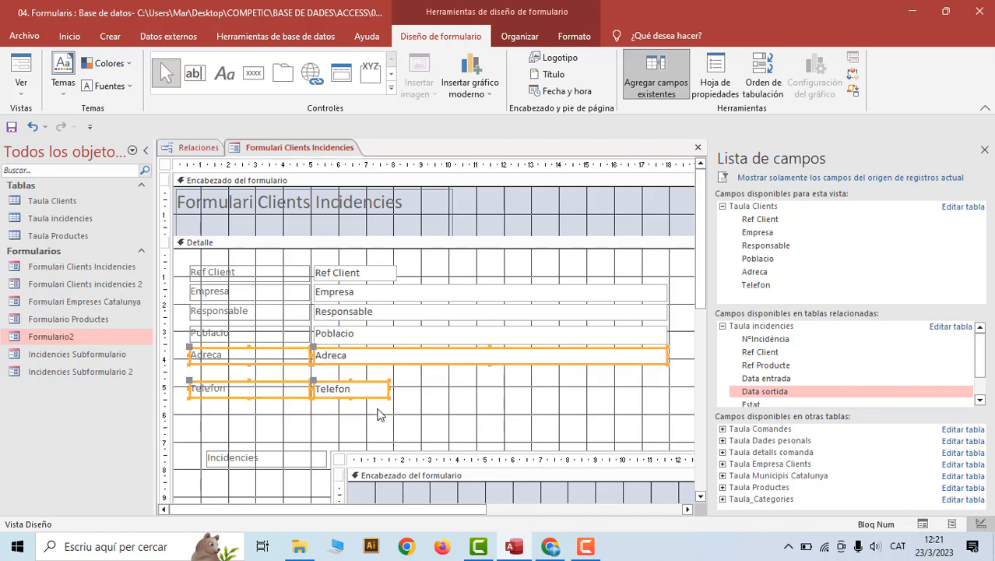
drag(400, 420, 291, 382)
click(435, 426)
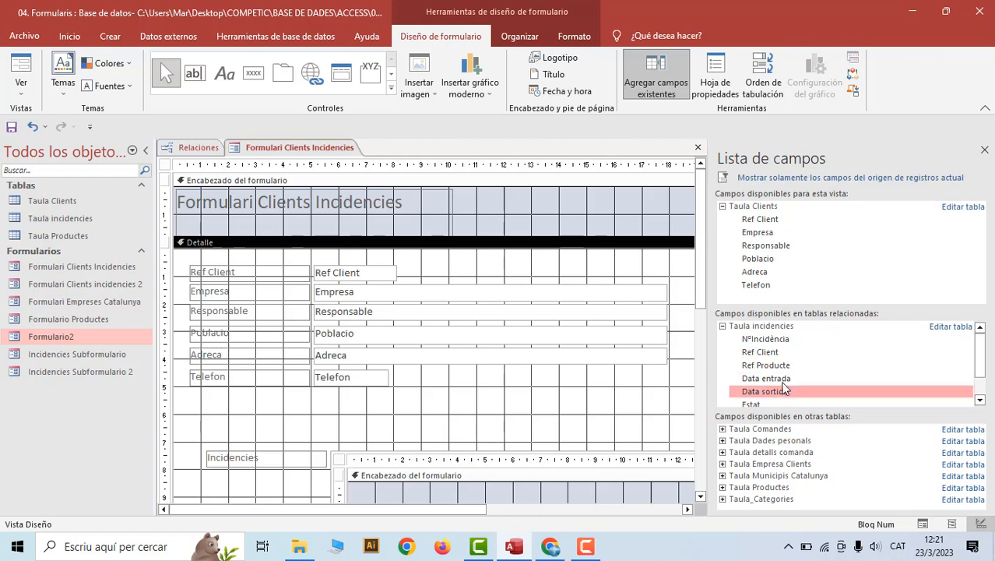
Narrow the field list and move the Incidencies subform and its label up under Telefon
drag(709, 362, 817, 363)
scroll(628, 401, down, 5)
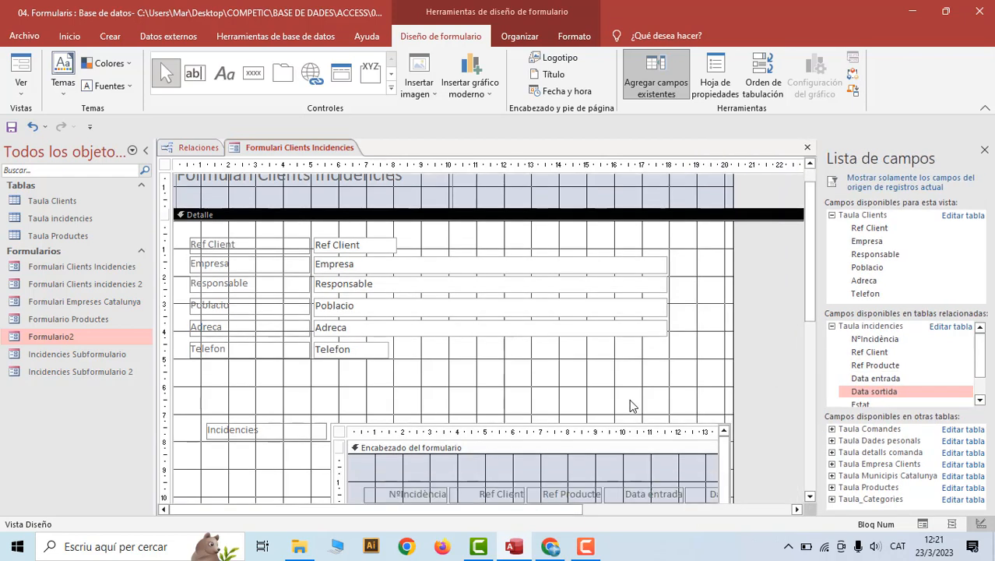
scroll(436, 299, down, 1)
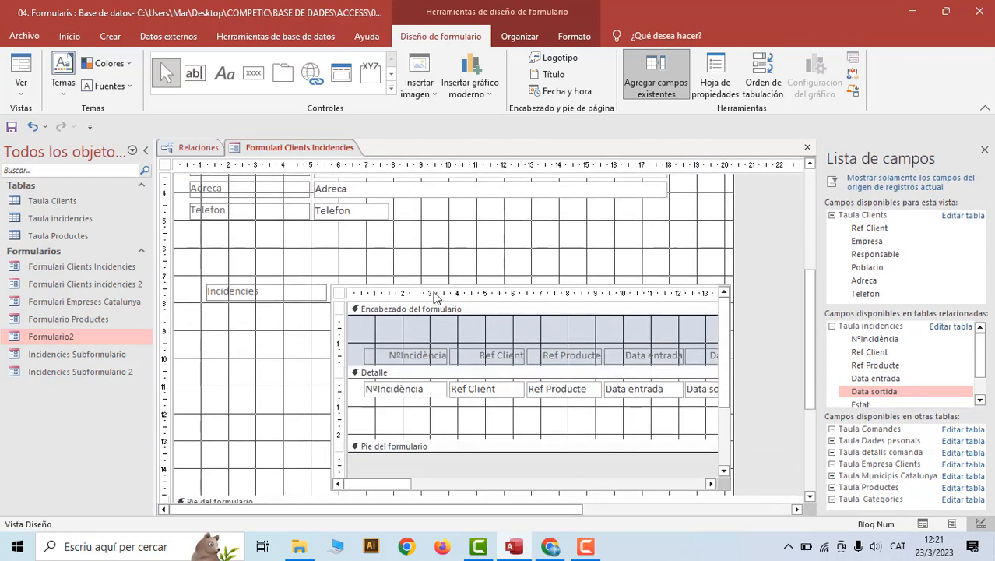
scroll(278, 257, down, 1)
drag(217, 238, 729, 465)
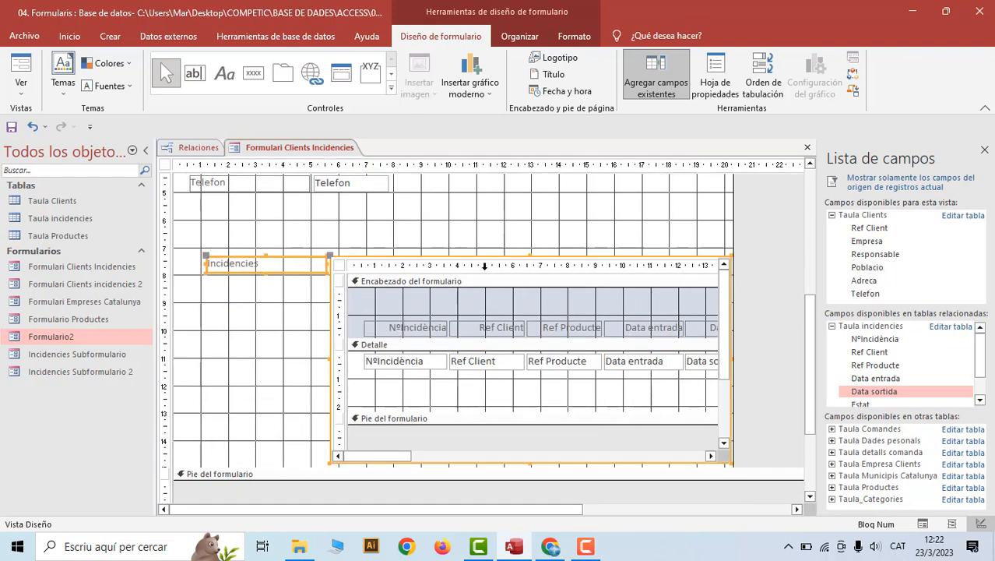
drag(452, 257, 434, 201)
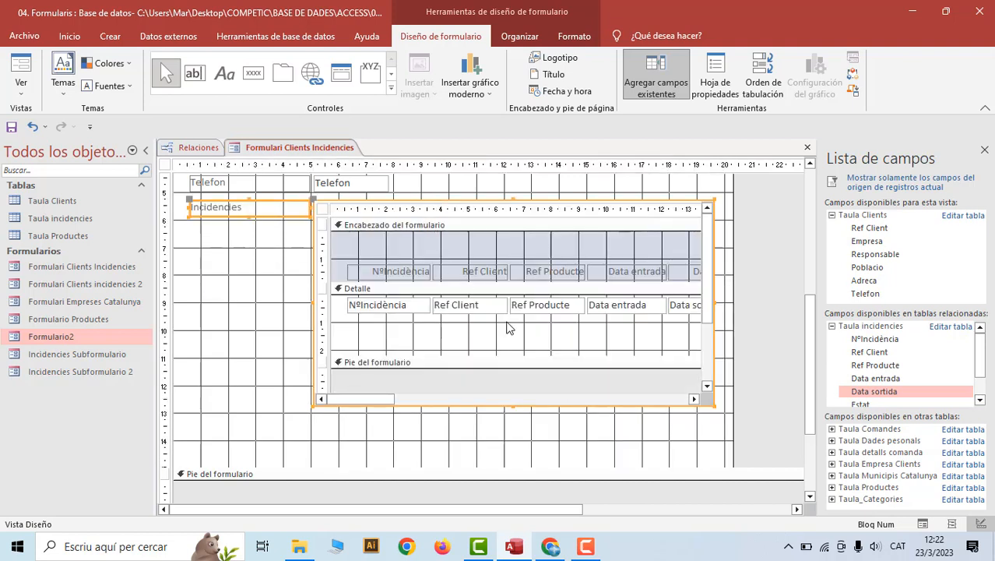
Save the Formulari Clients Incidencies form
scroll(391, 397, up, 3)
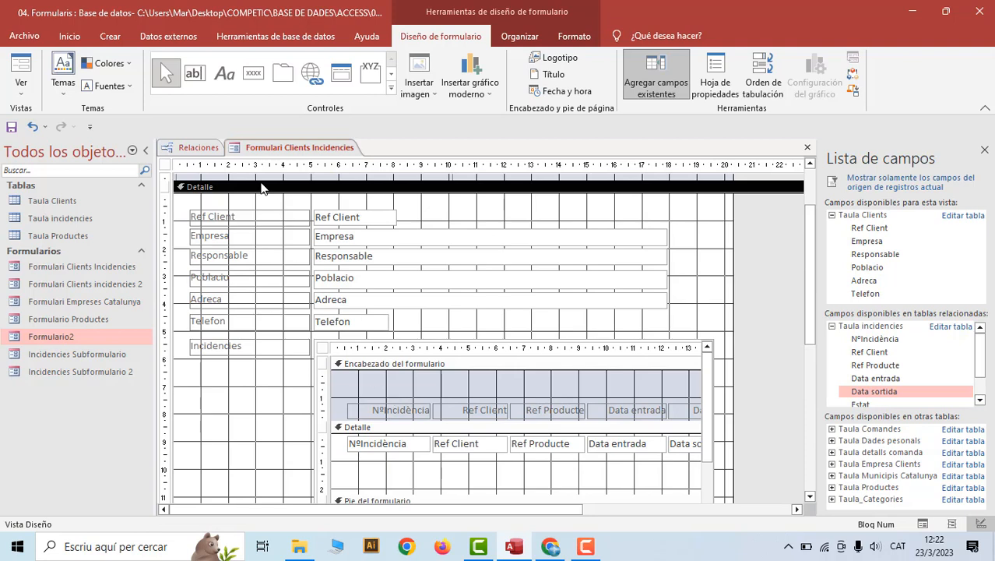
right_click(283, 148)
click(296, 157)
Close the Relaciones diagram, saving its layout, and show Formulari Clients Incidencies in Form view
click(203, 150)
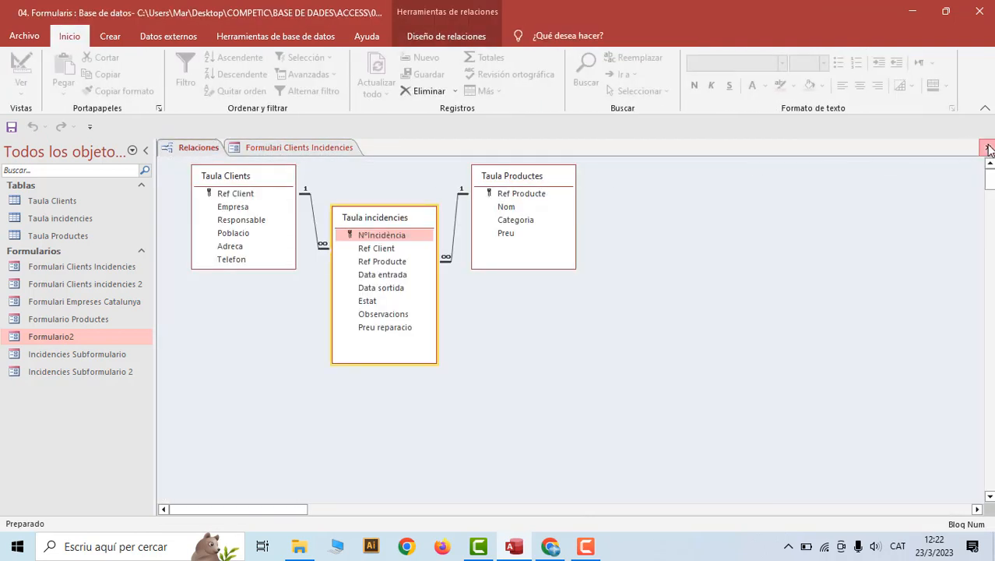
click(989, 148)
click(449, 312)
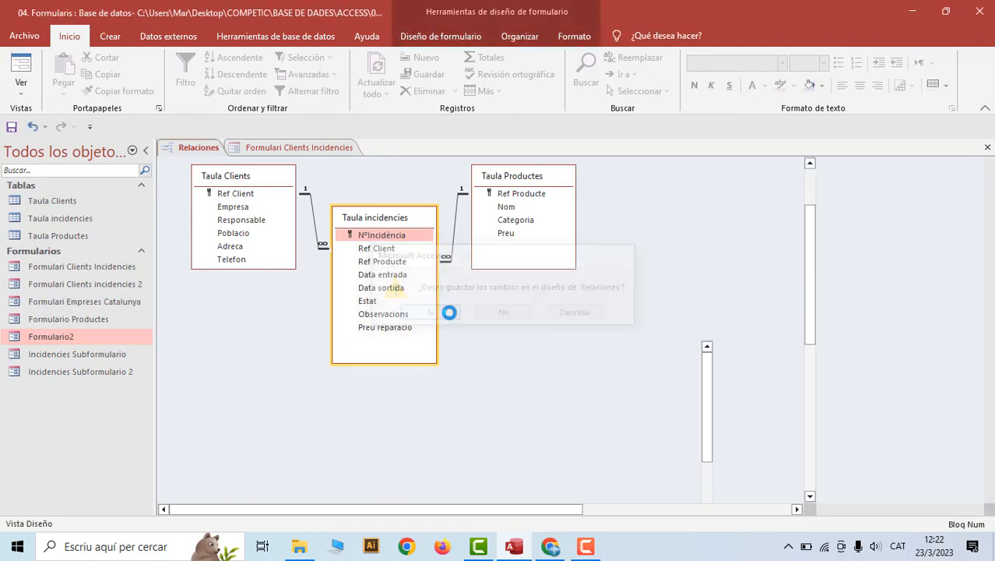
right_click(251, 148)
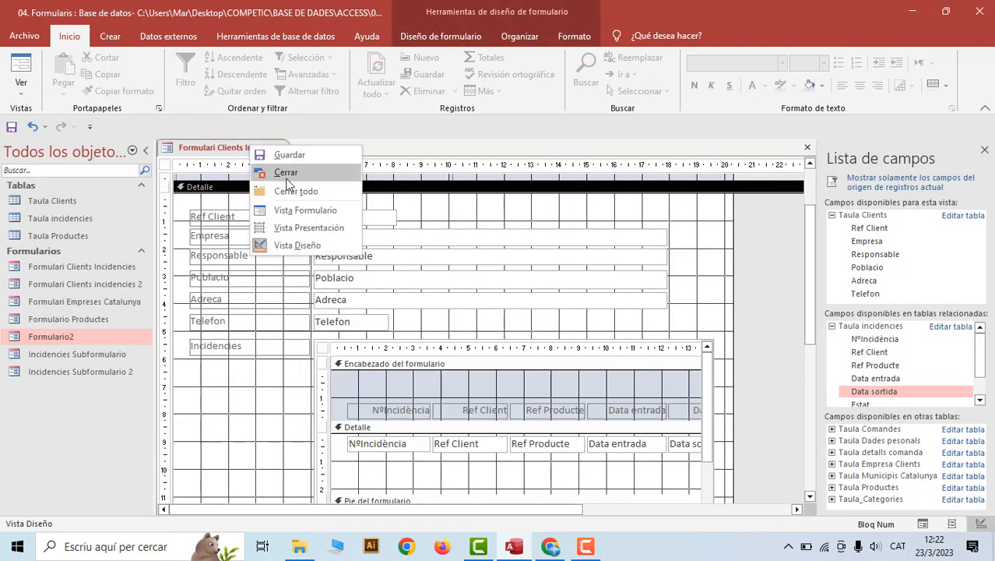
click(290, 206)
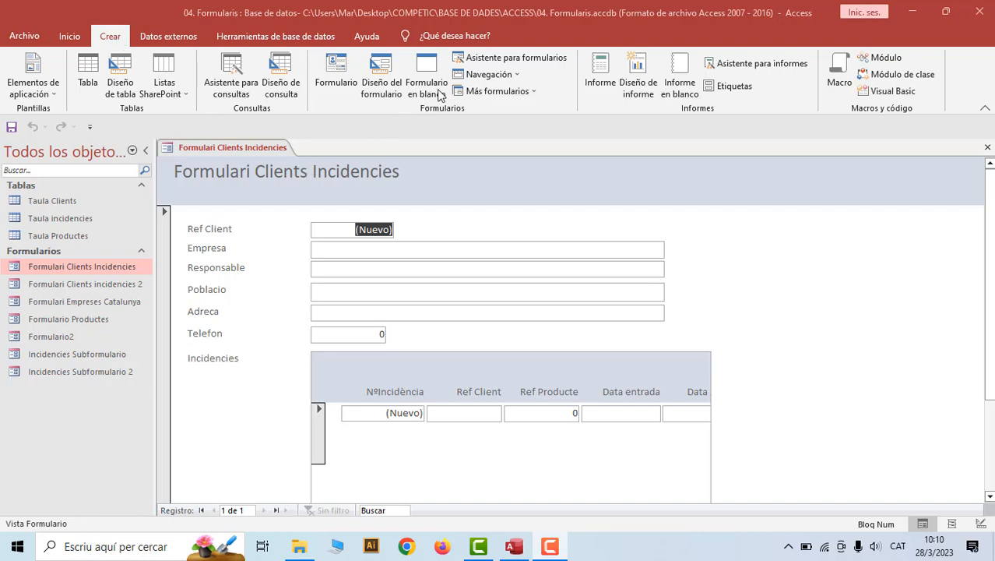
Use the Form Wizard to build linked forms from all Taula Clients and Taula incidencies fields
click(483, 59)
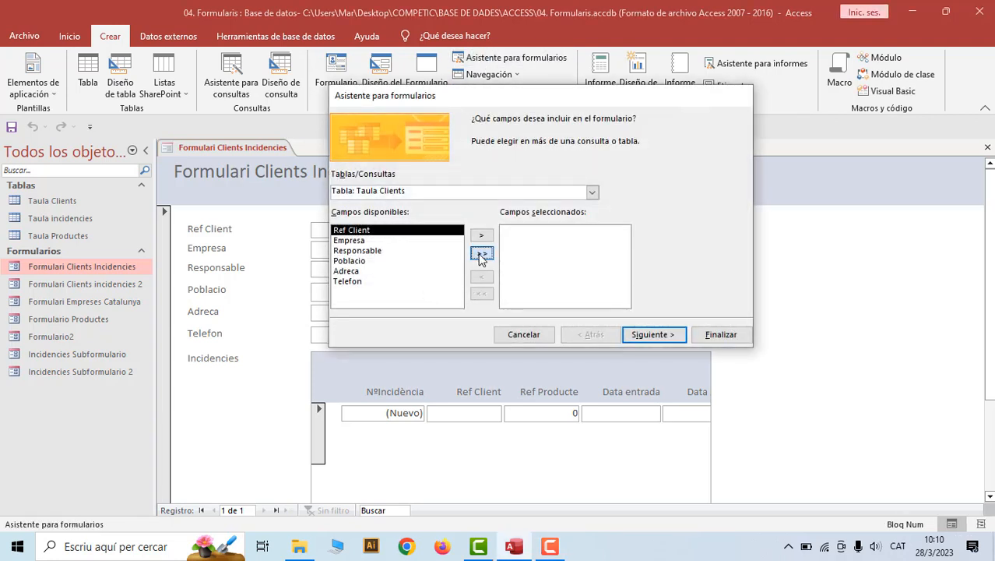
click(481, 252)
click(593, 192)
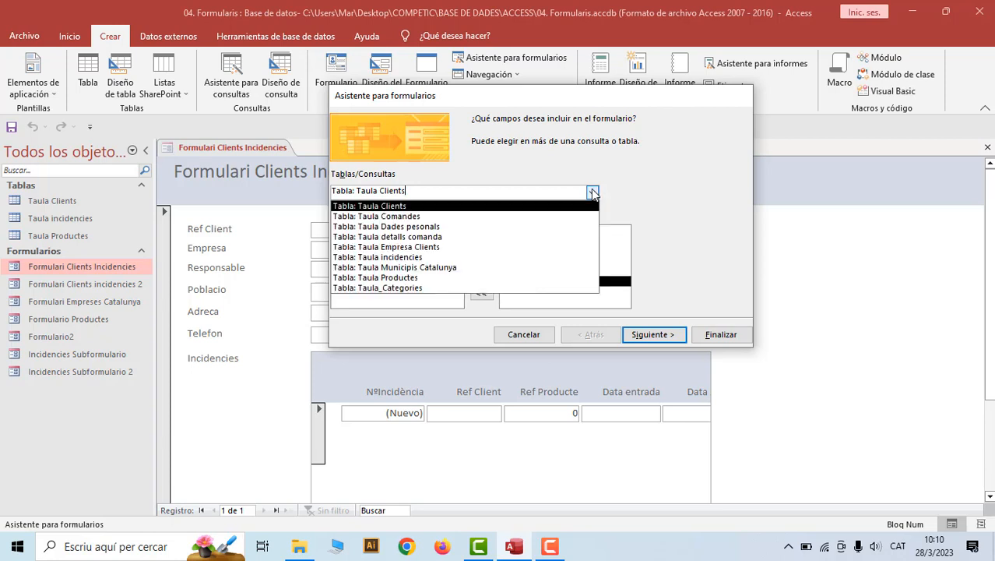
click(429, 258)
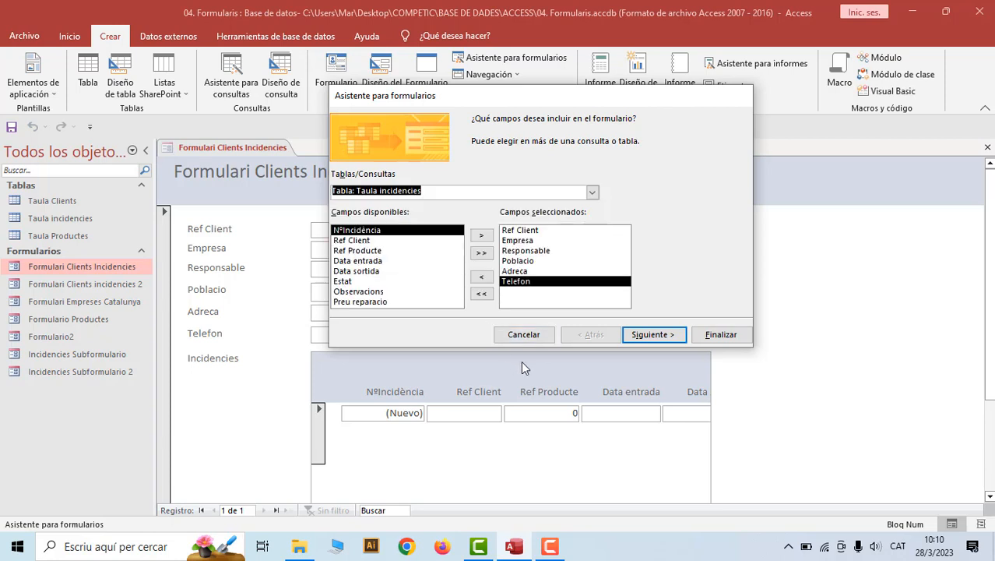
click(482, 253)
click(654, 334)
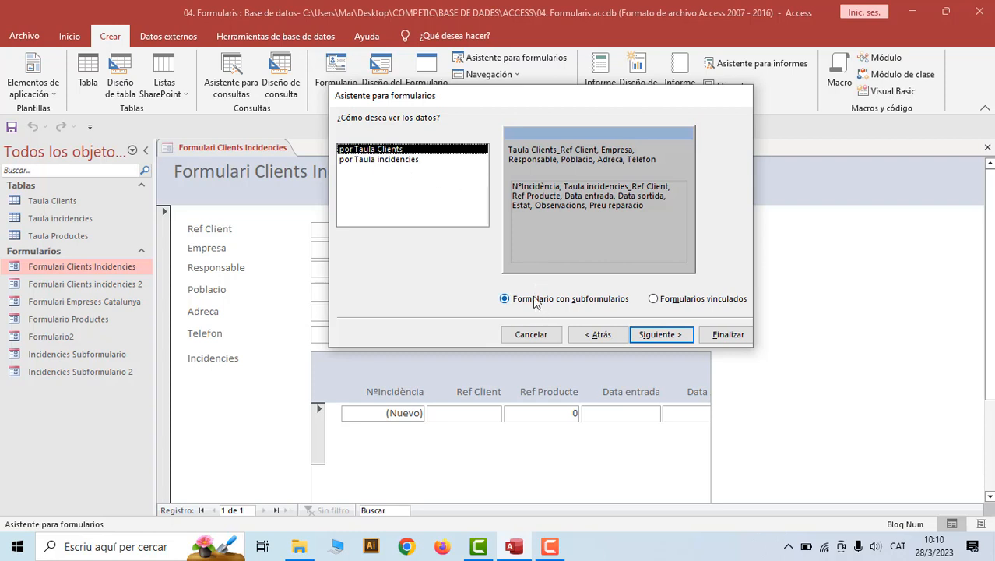
click(654, 299)
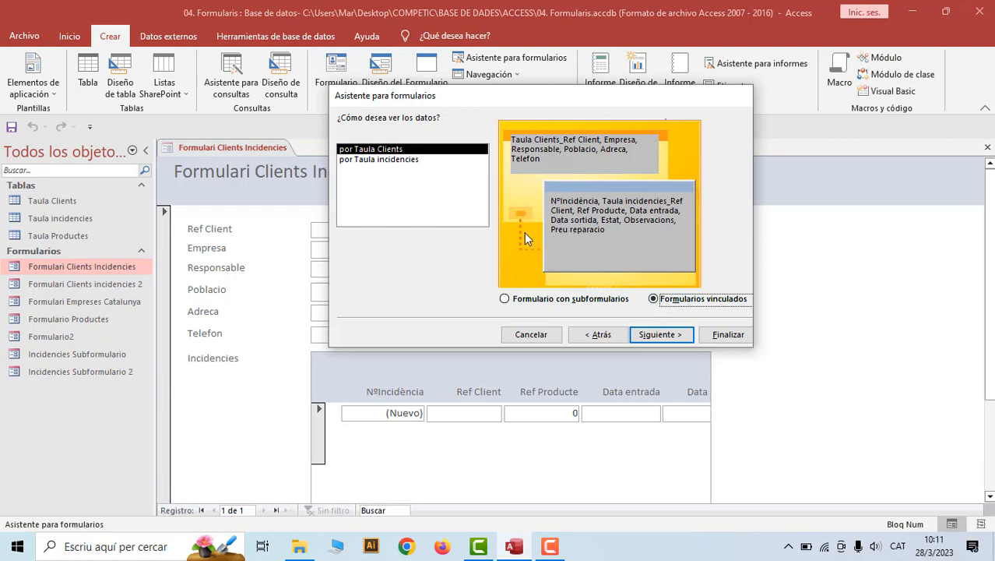
click(651, 336)
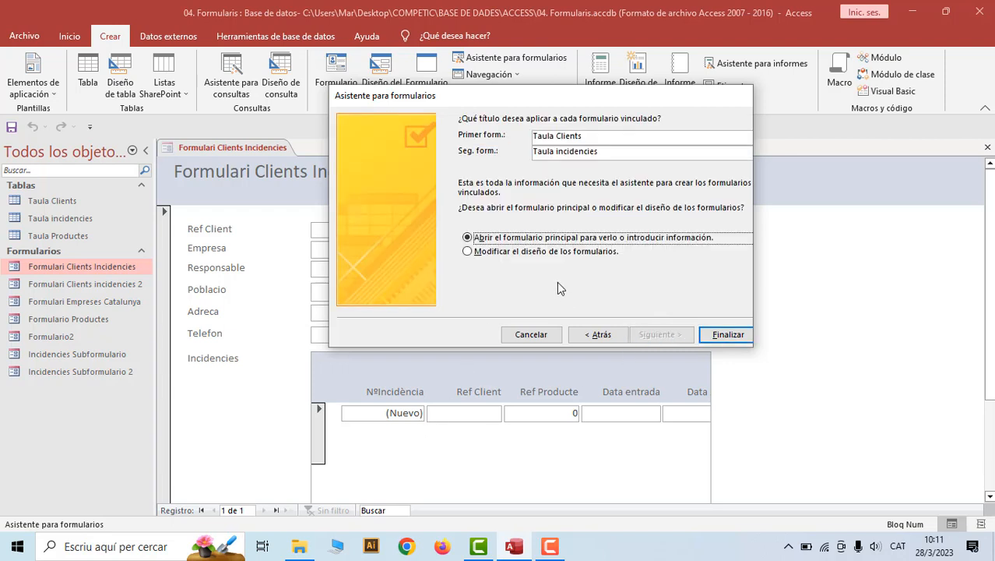
click(725, 334)
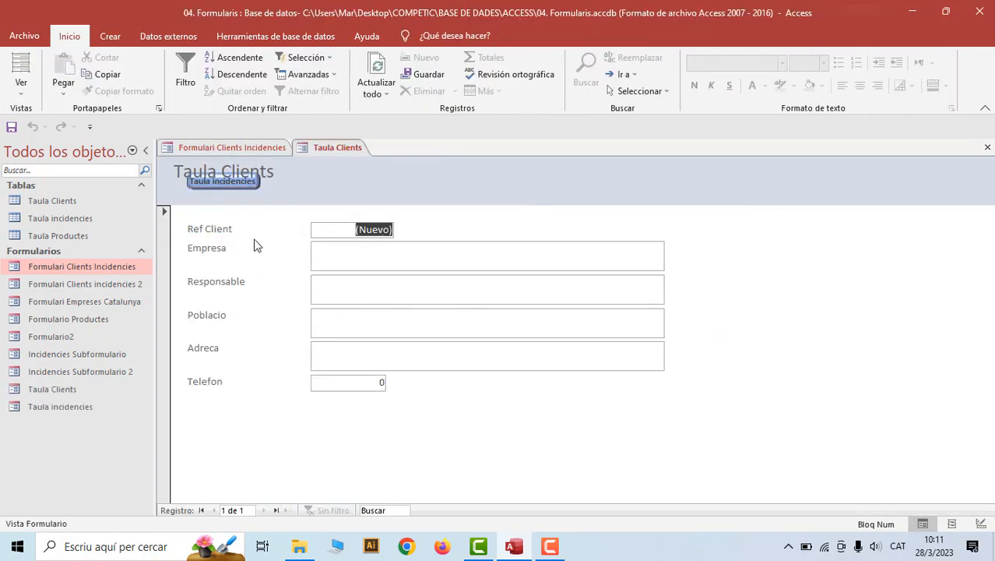
Move the Taula incidencies button to the Taula Clients header's right, keep the title left, and view the form
right_click(309, 156)
click(355, 254)
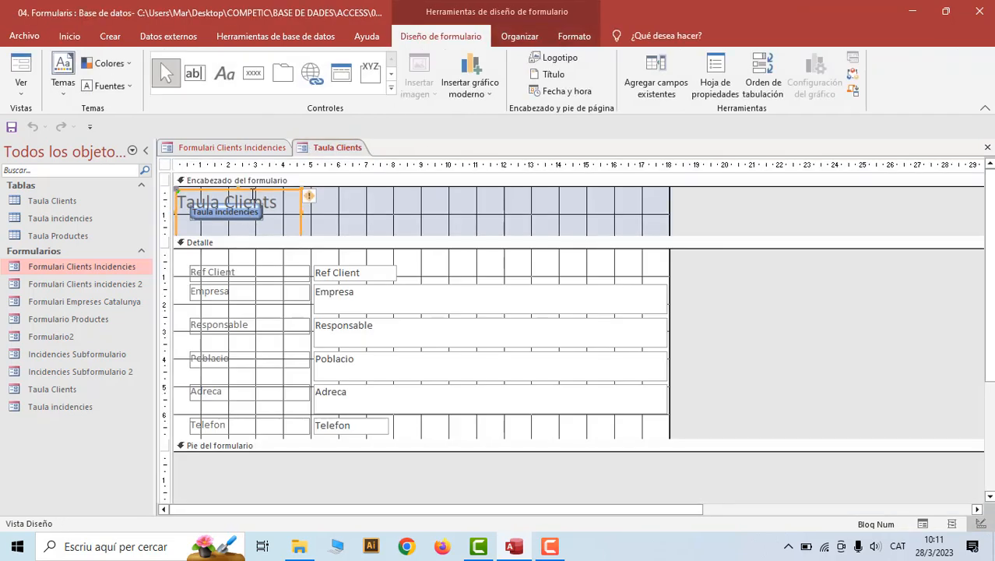
drag(241, 193, 328, 196)
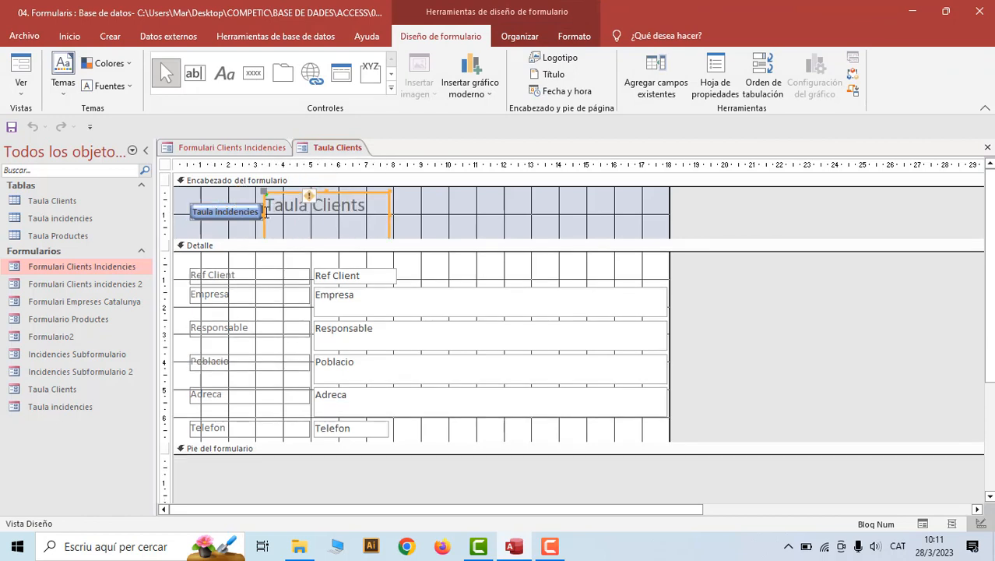
click(222, 204)
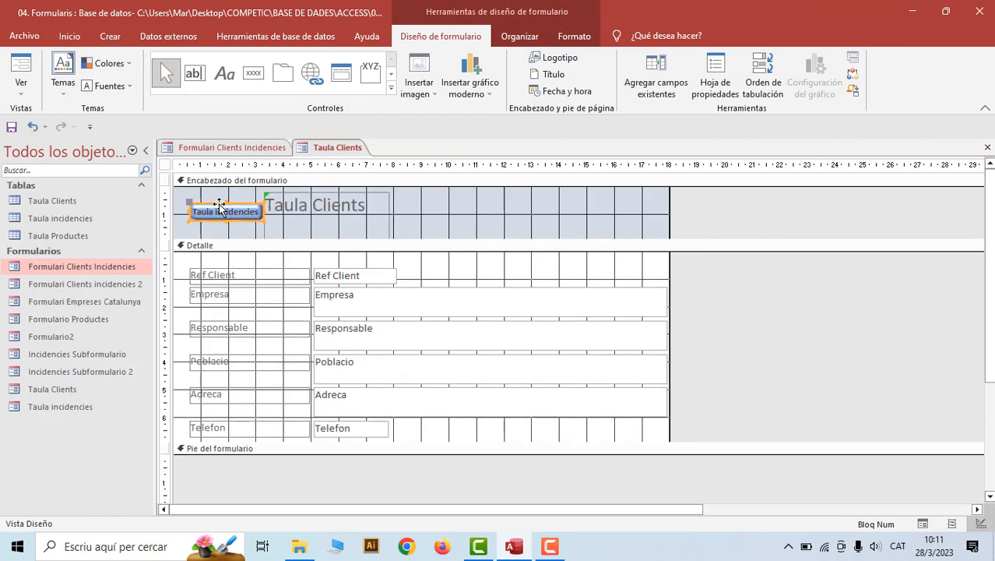
drag(220, 204, 598, 212)
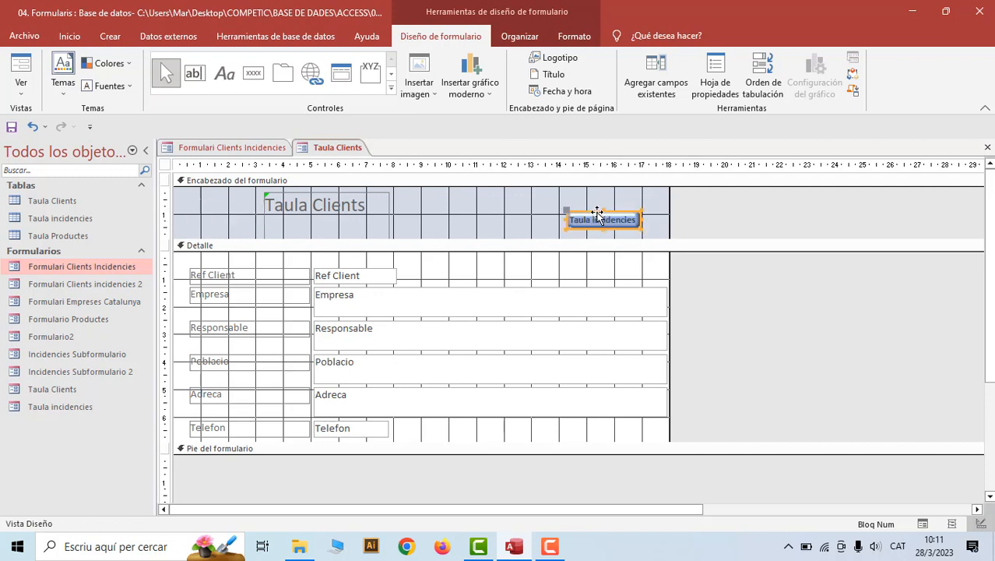
click(271, 208)
drag(271, 209, 206, 197)
right_click(337, 148)
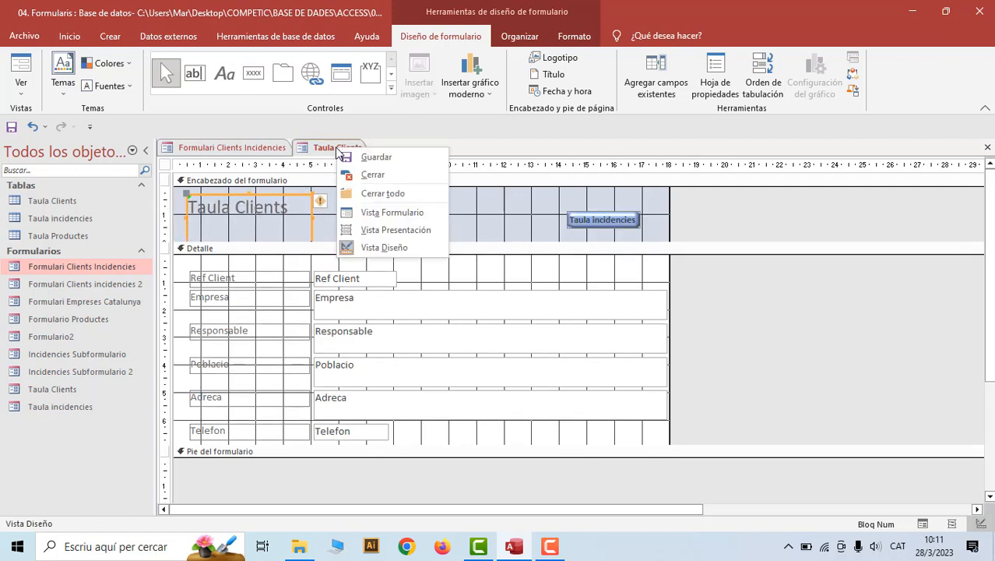
click(379, 212)
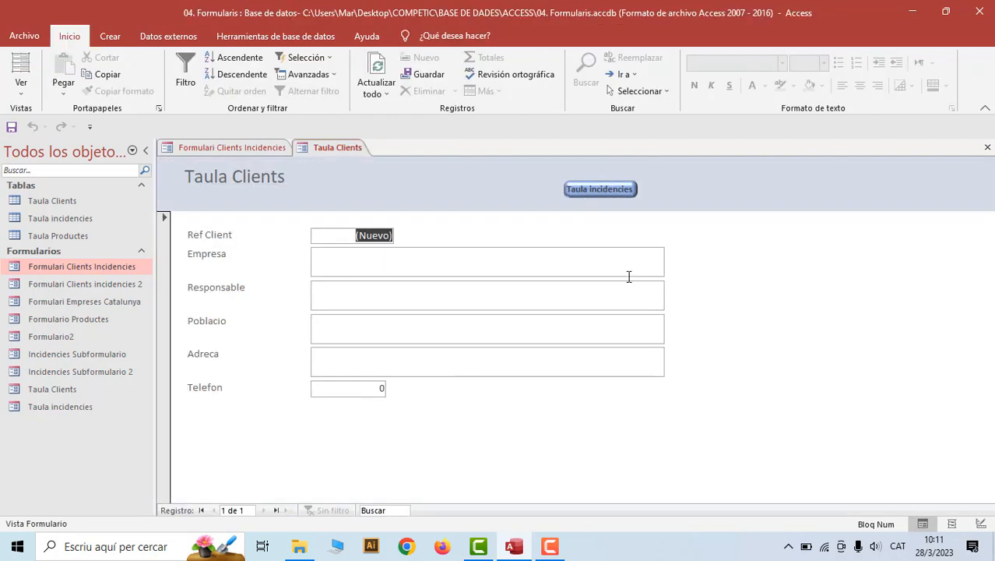
Check the linked Taula incidencies form, then close the Taula Clients form
click(622, 197)
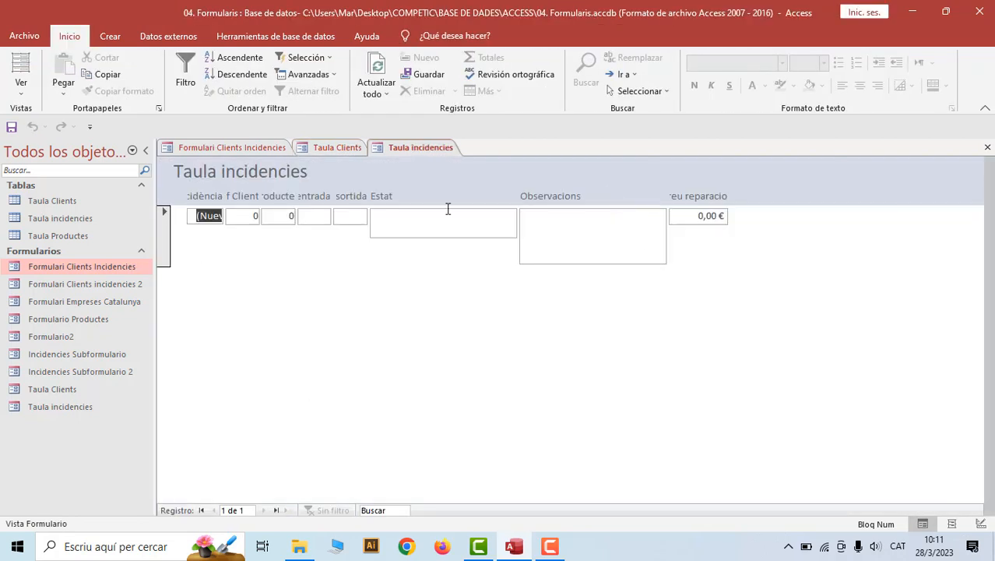
click(341, 147)
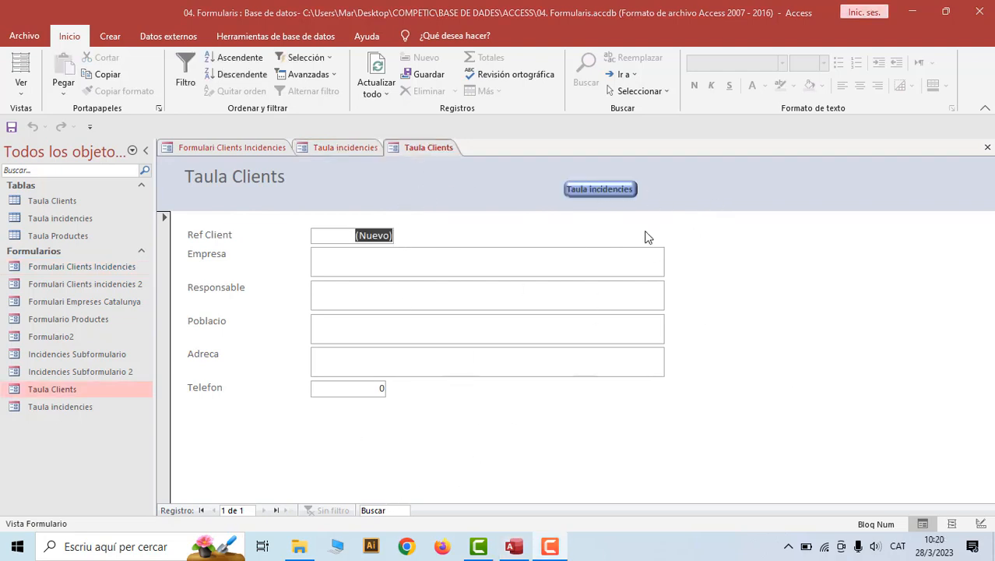
right_click(413, 148)
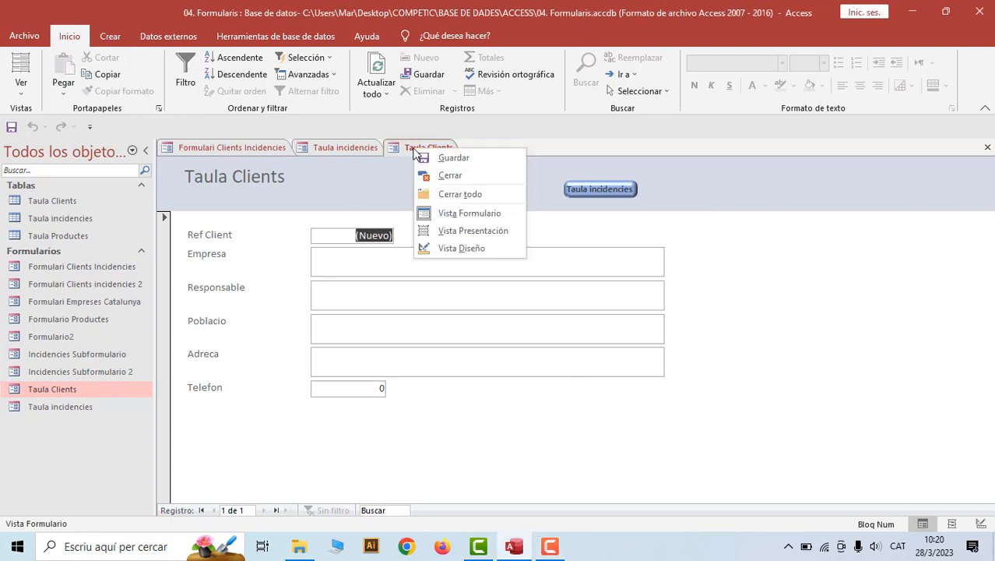
click(428, 176)
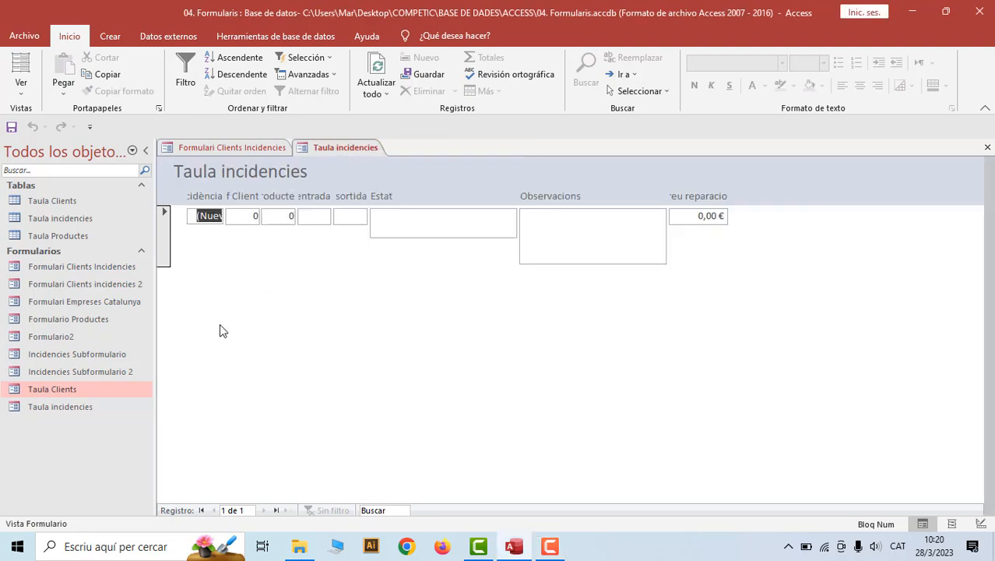
Rename the Taula Clients form in the navigation pane, replacing its name with one beginning 'S'
right_click(56, 392)
click(94, 268)
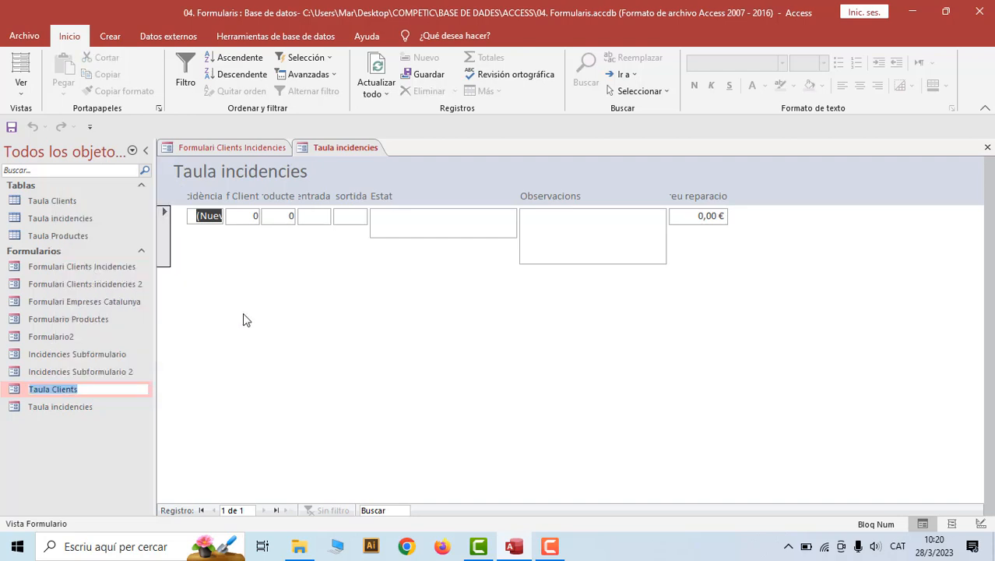
click(62, 388)
drag(82, 389, 27, 392)
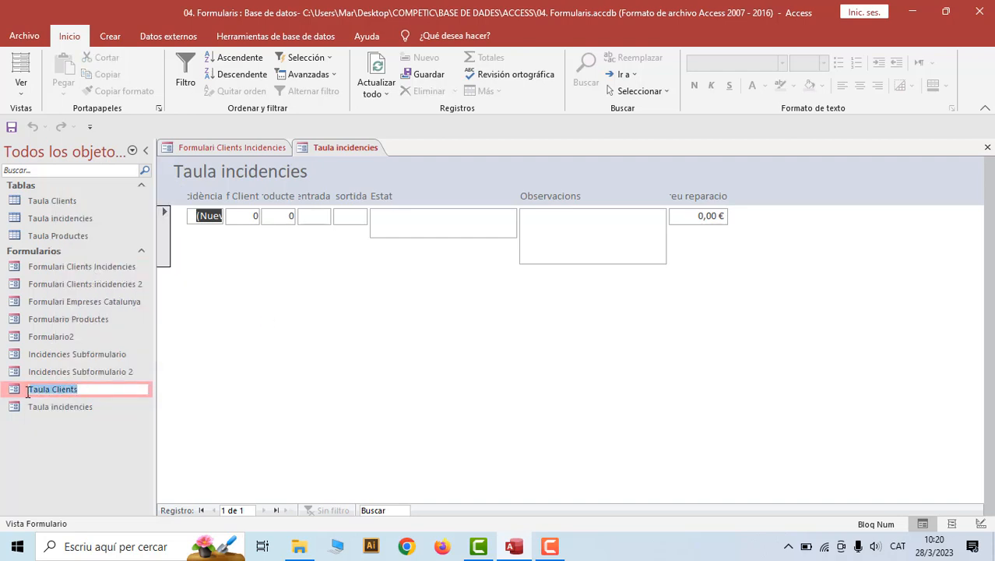
text(Subformulario)
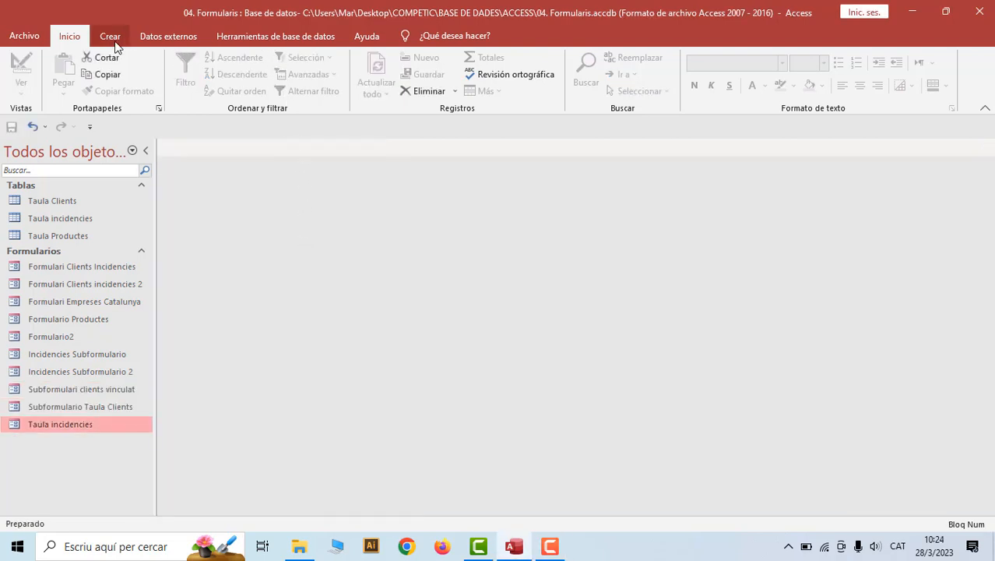
Create a new blank form in Design view with fields from all tables listed
click(112, 36)
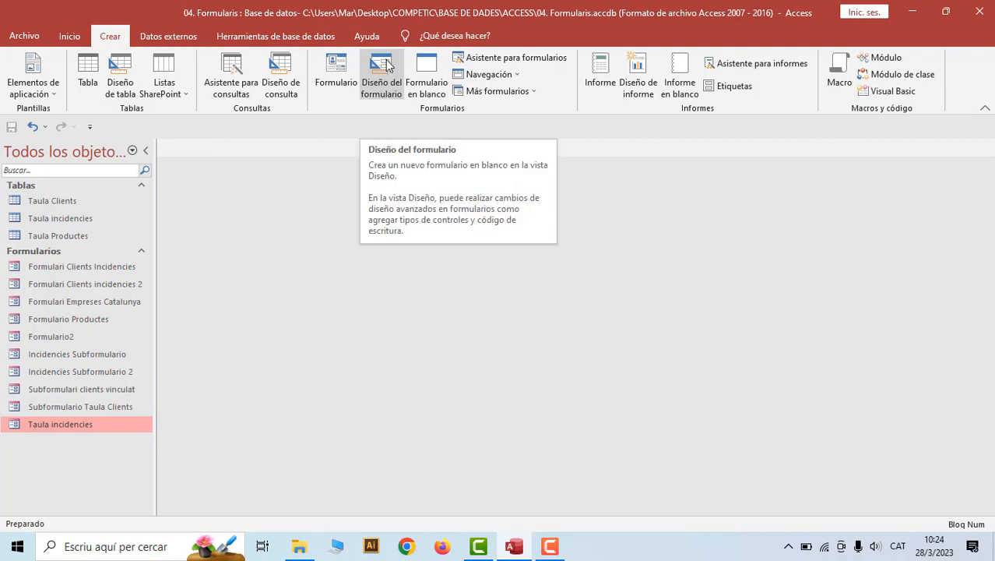
click(383, 65)
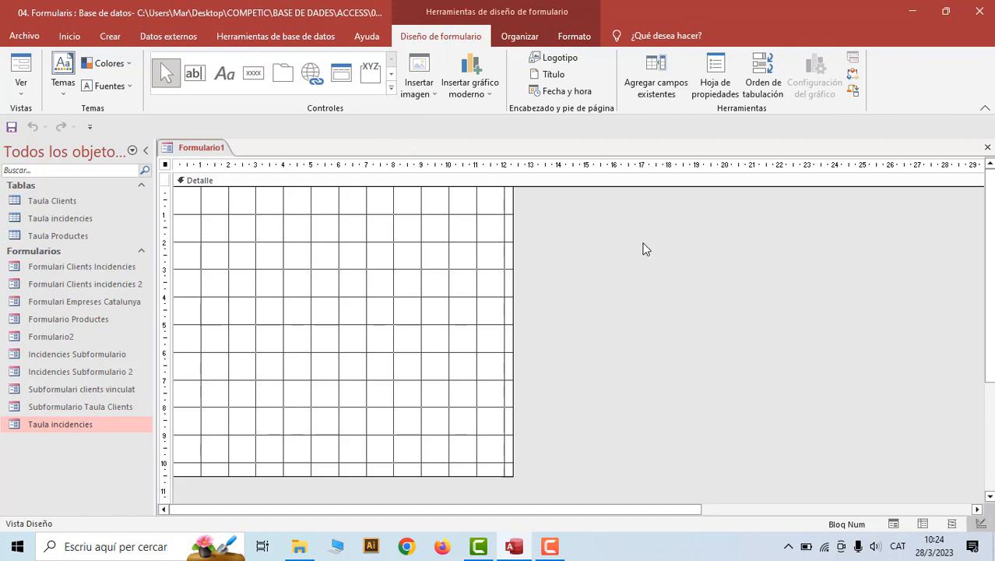
click(661, 90)
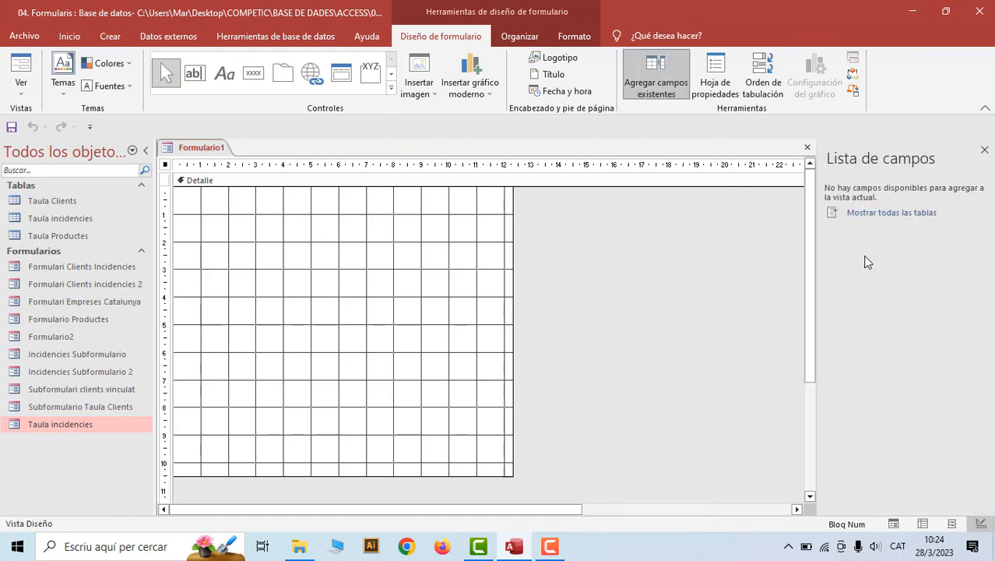
click(893, 213)
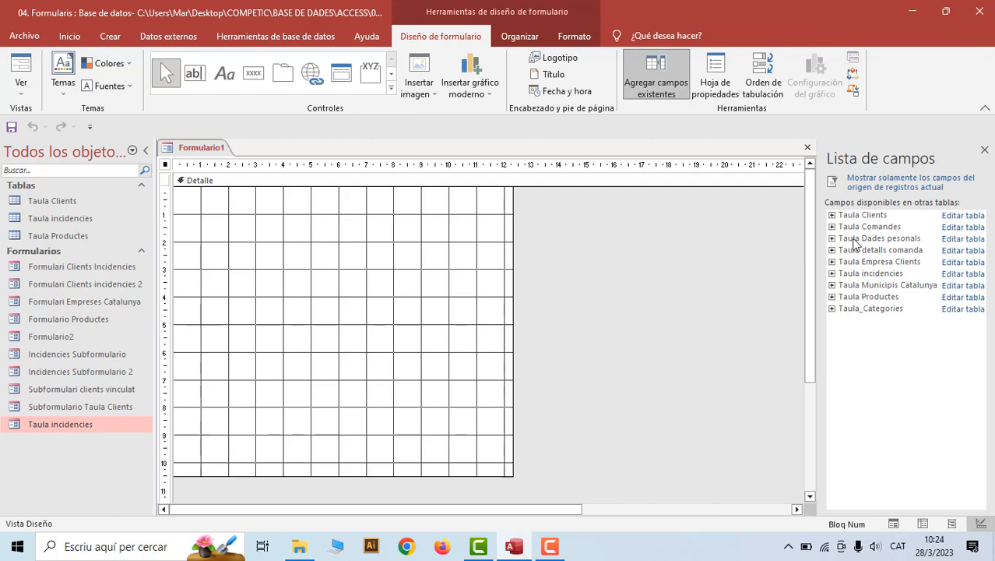
Draw a Subformulario/Subinforme control in the Detalle section
click(392, 93)
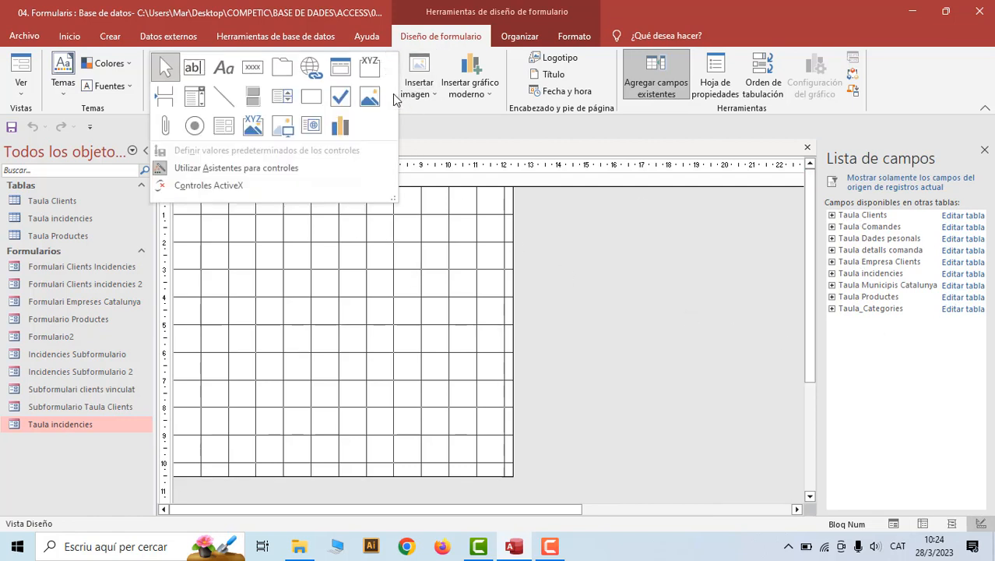
click(223, 126)
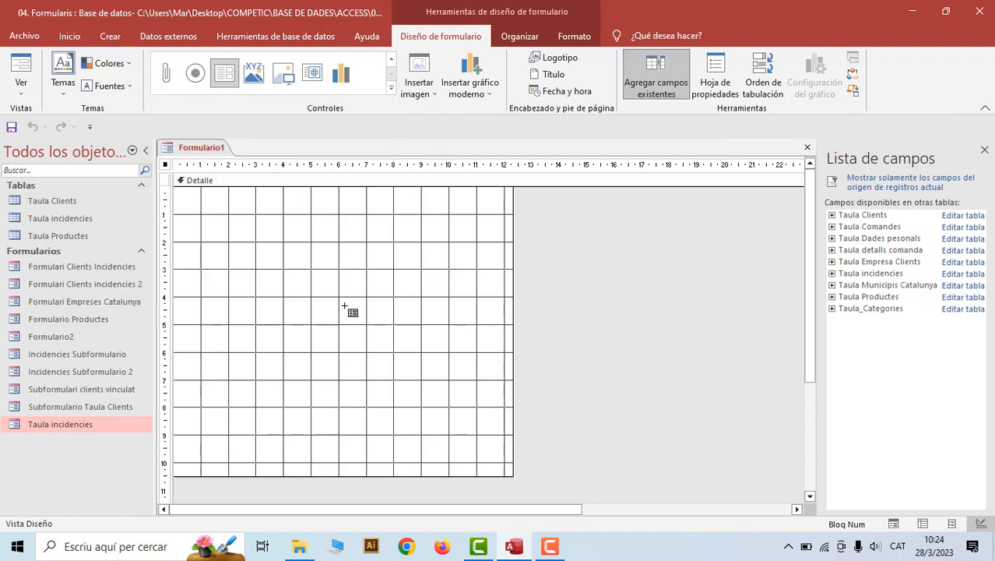
drag(256, 270, 476, 382)
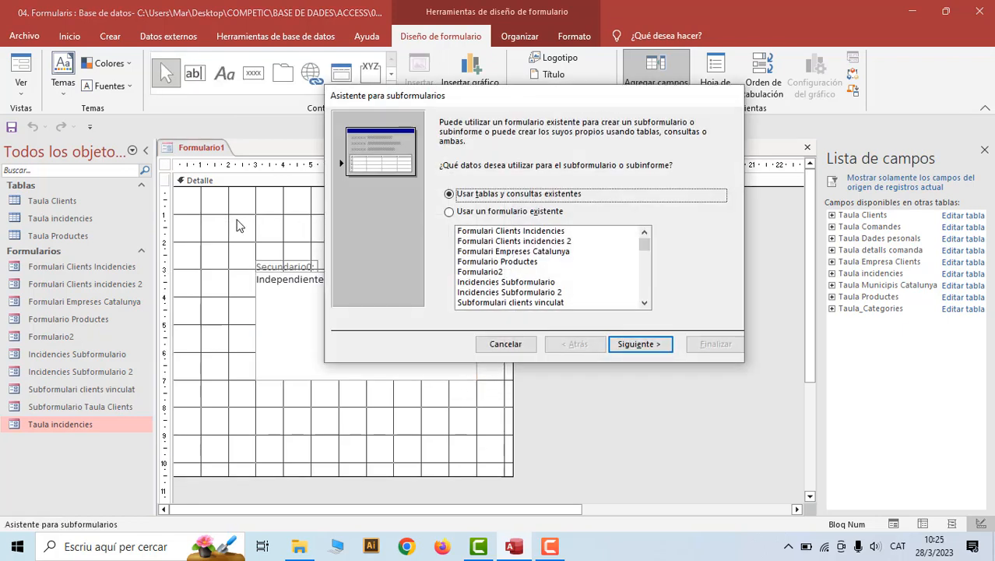
Fill the subform with Ref Producte, Data entrada, Data sortida, Observacions and Preu reparacio from Taula incidencies
click(646, 347)
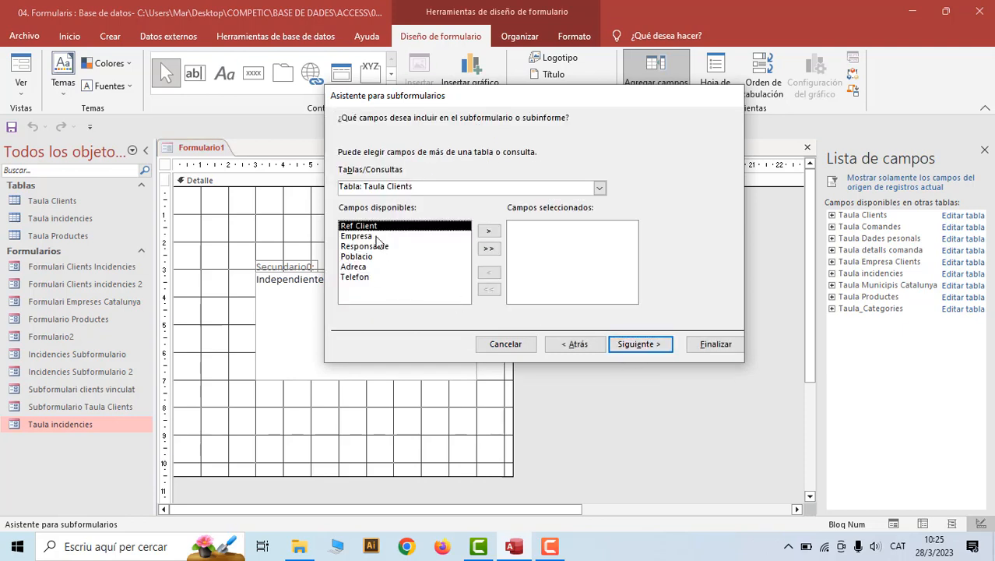
click(599, 188)
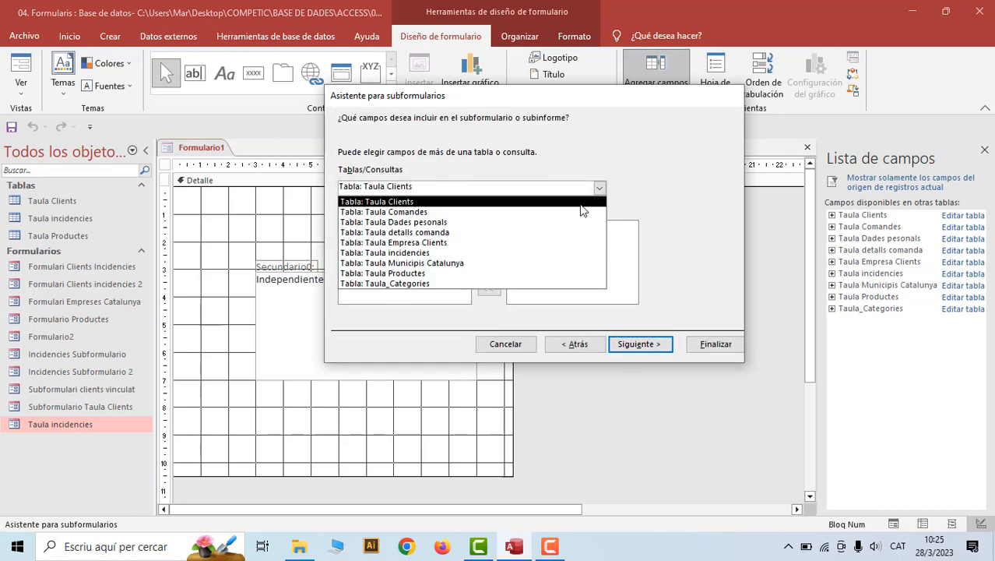
click(560, 253)
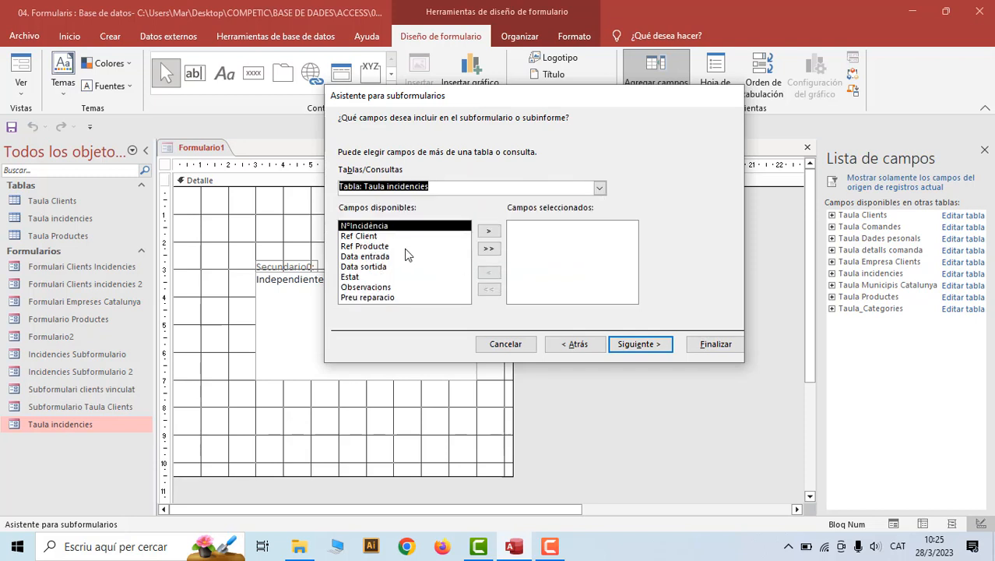
click(376, 247)
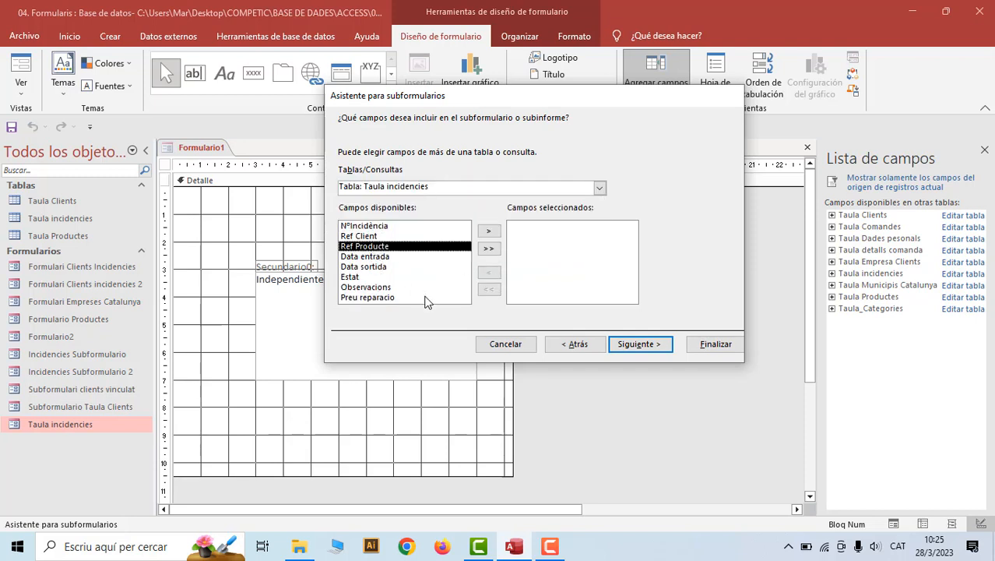
click(488, 230)
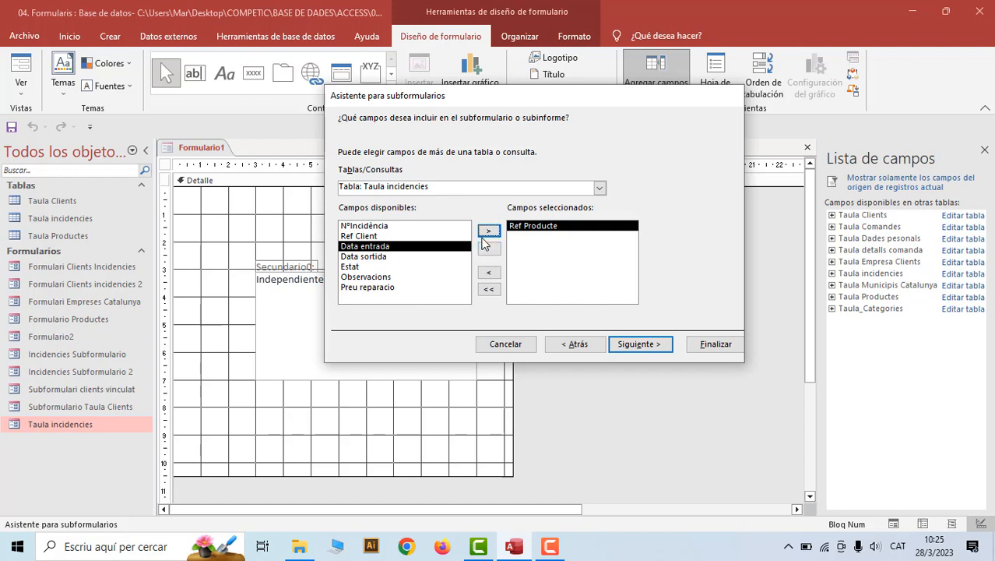
click(488, 231)
click(488, 232)
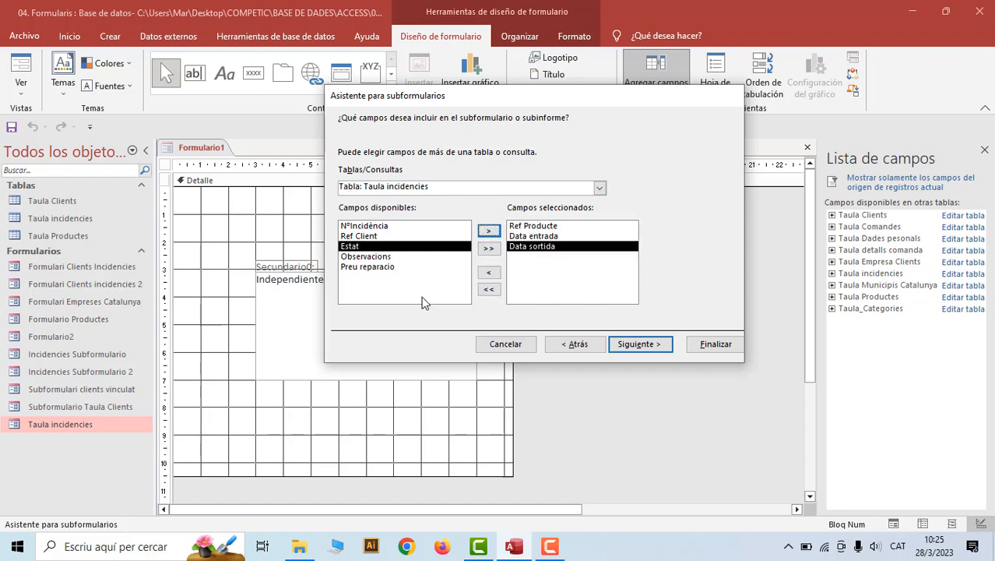
click(362, 259)
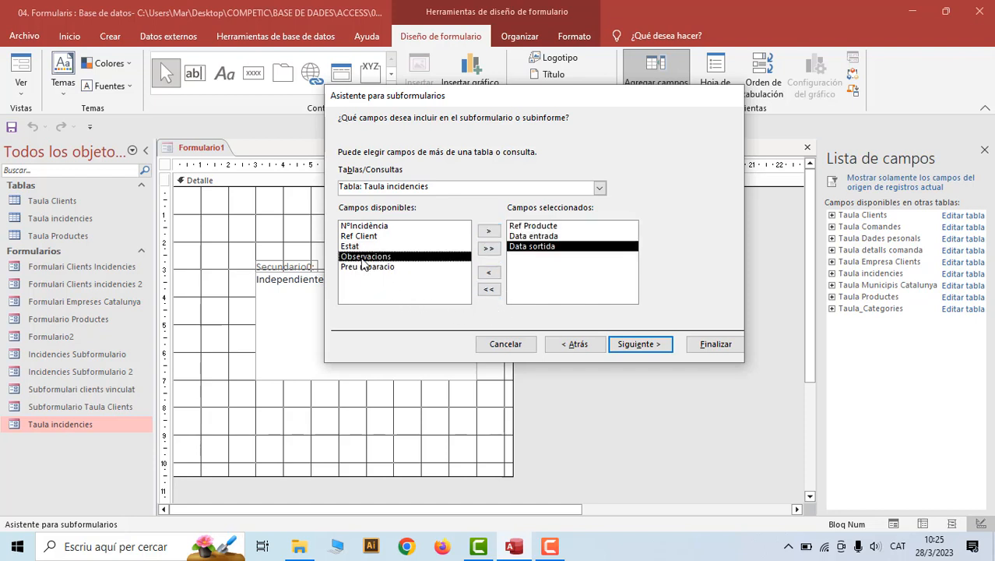
click(488, 232)
click(488, 231)
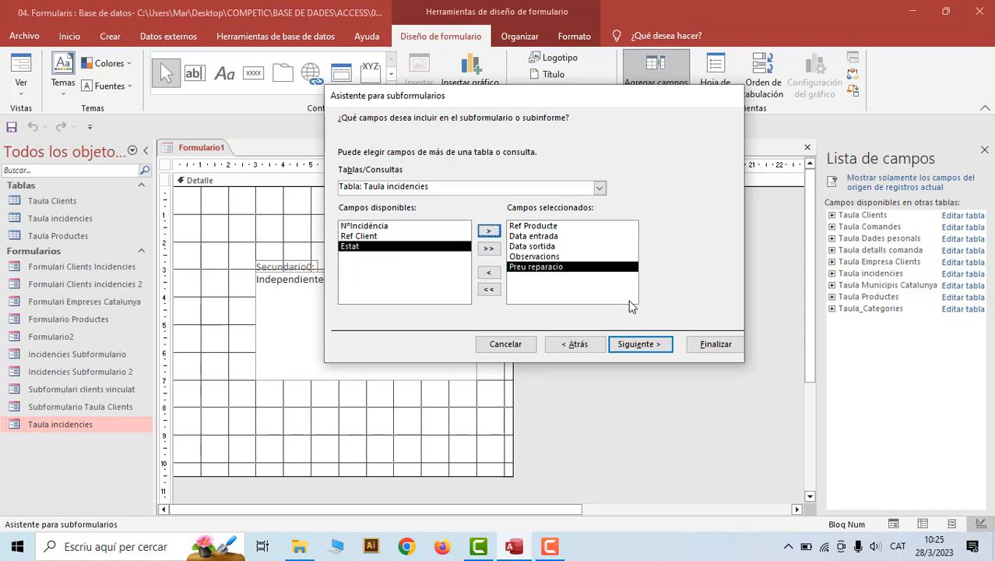
click(639, 343)
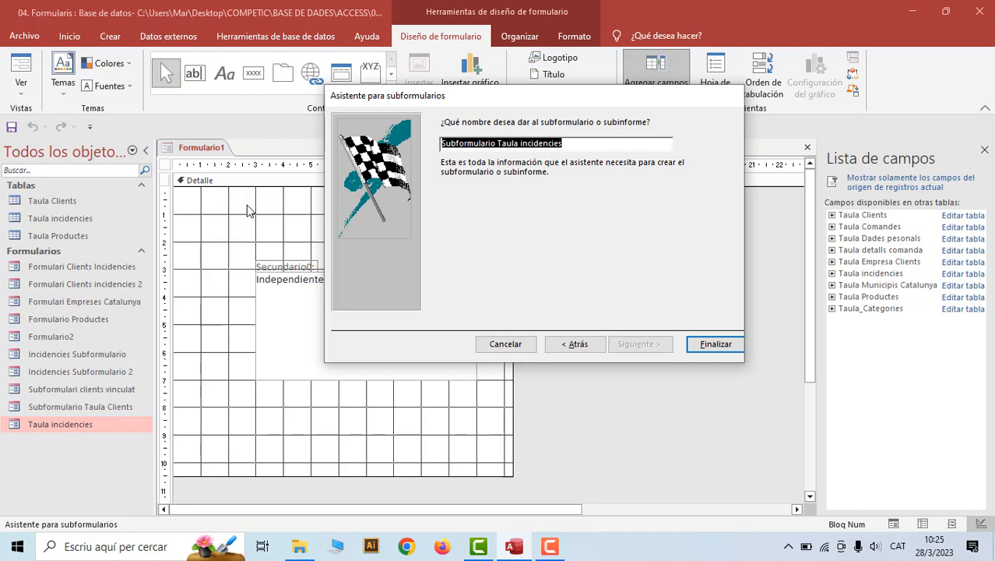
click(716, 345)
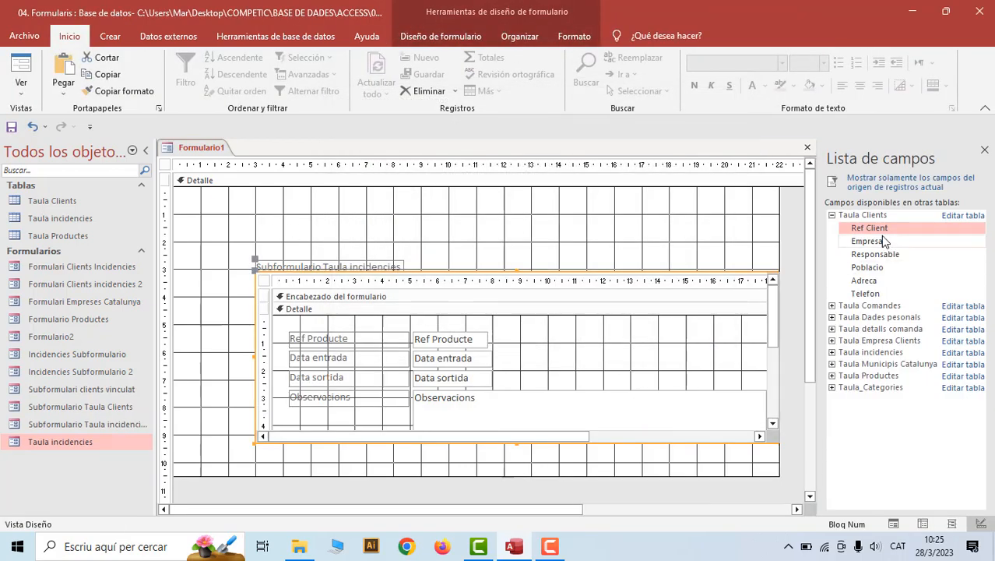
Place Ref Client and Empresa fields above the subform on Formulario1 and switch it to Form view
click(251, 228)
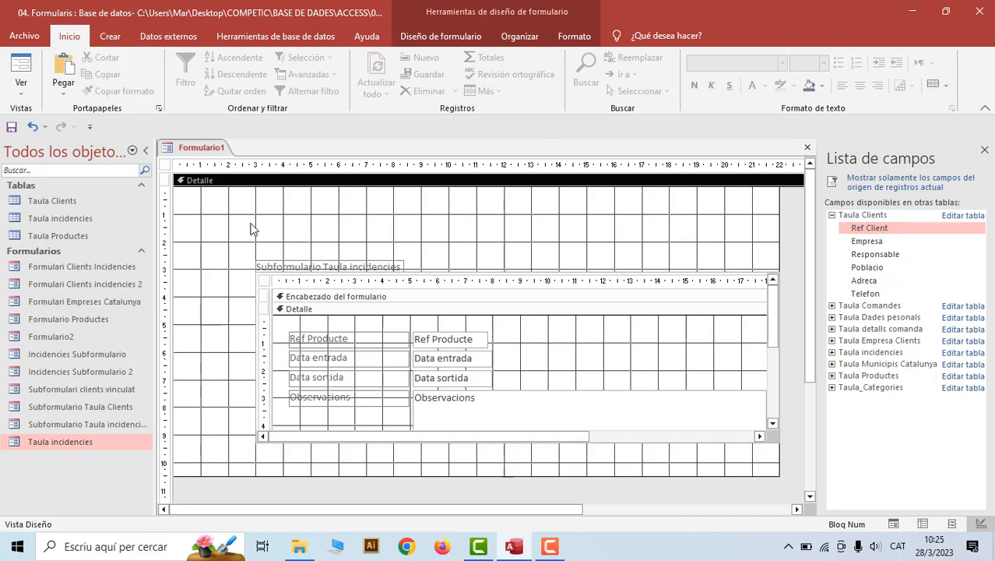
click(862, 241)
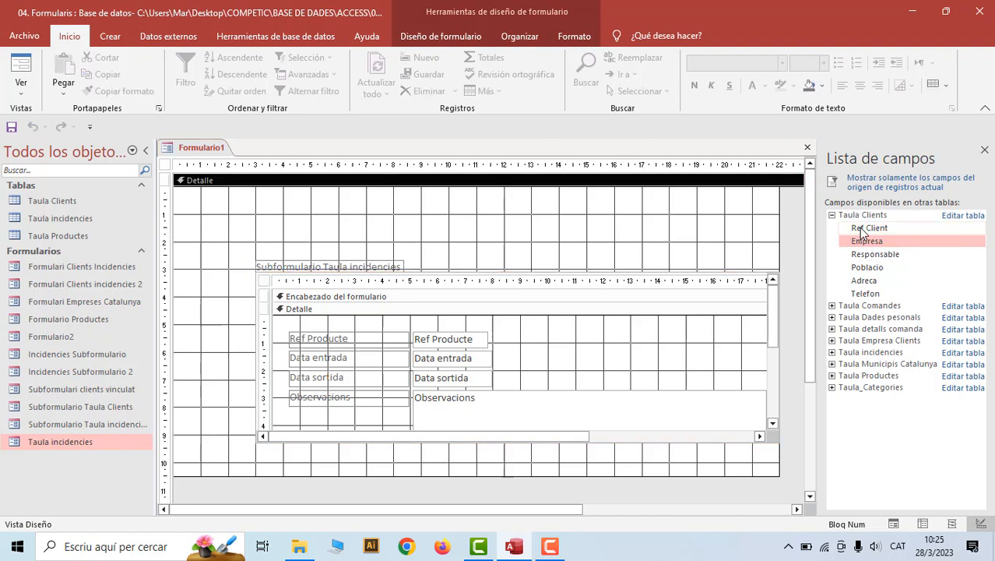
double_click(865, 228)
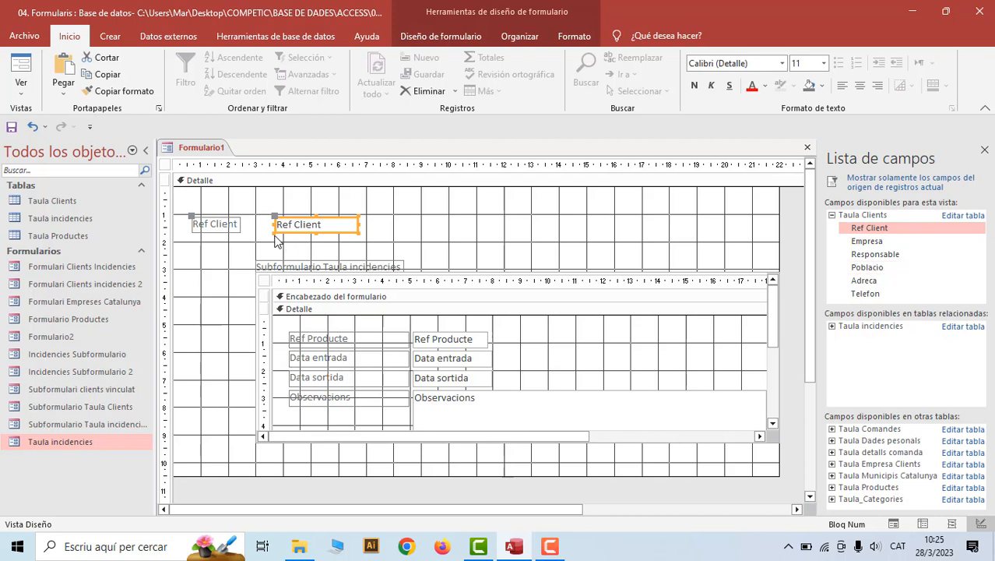
drag(282, 218, 283, 195)
drag(867, 243, 302, 221)
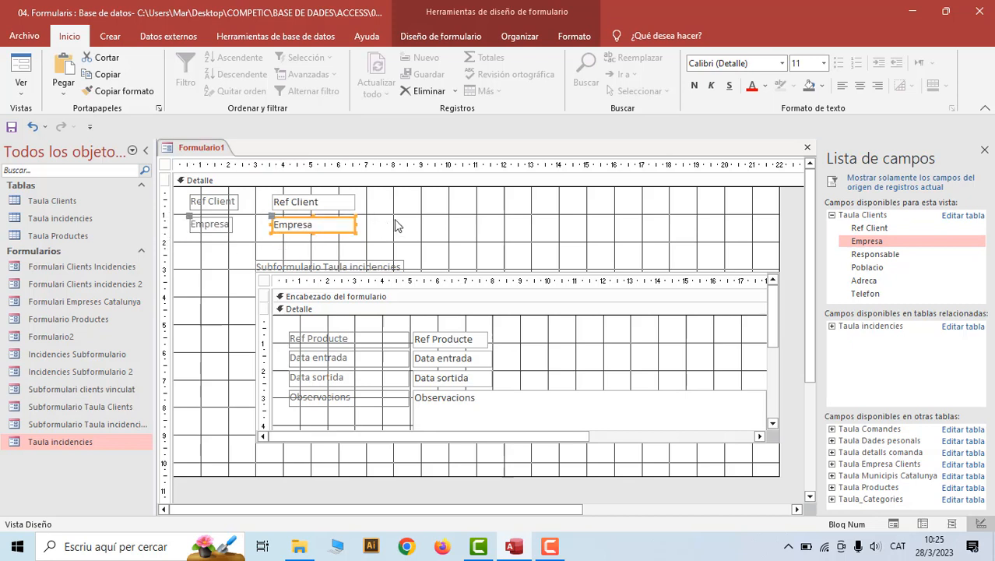
right_click(200, 150)
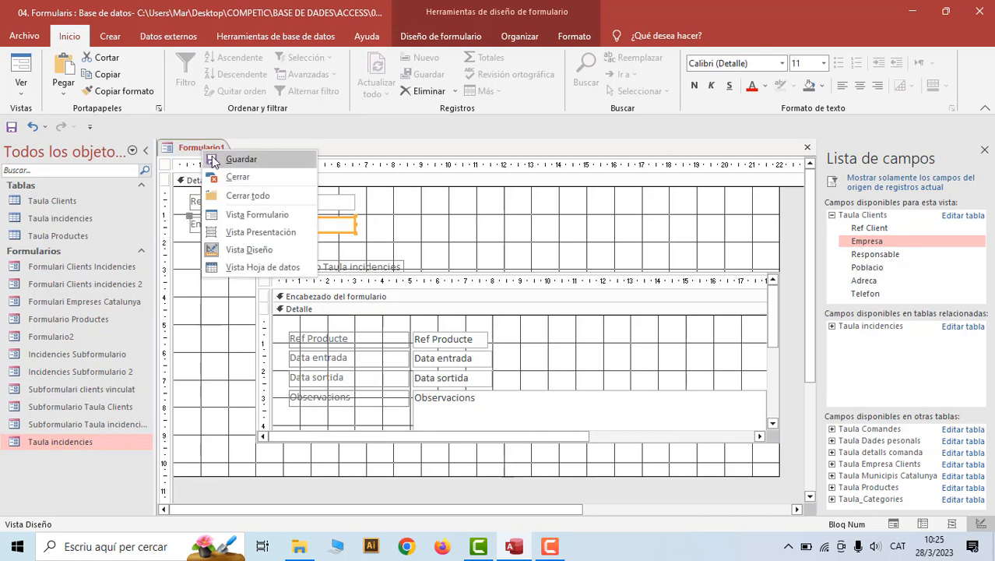
click(251, 214)
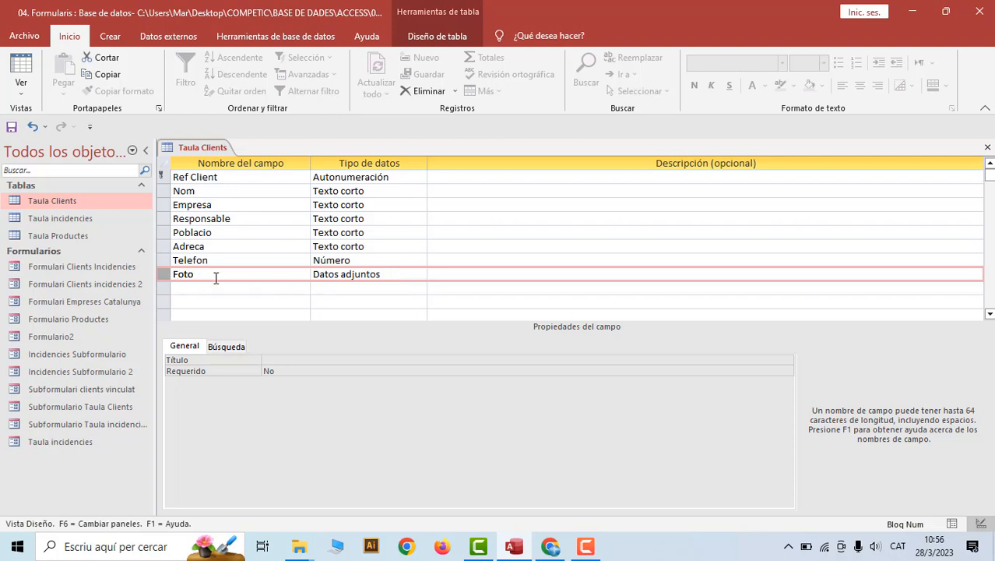
Keep Foto as a Datos adjuntos field, then save and close the Taula Clients table design
click(421, 274)
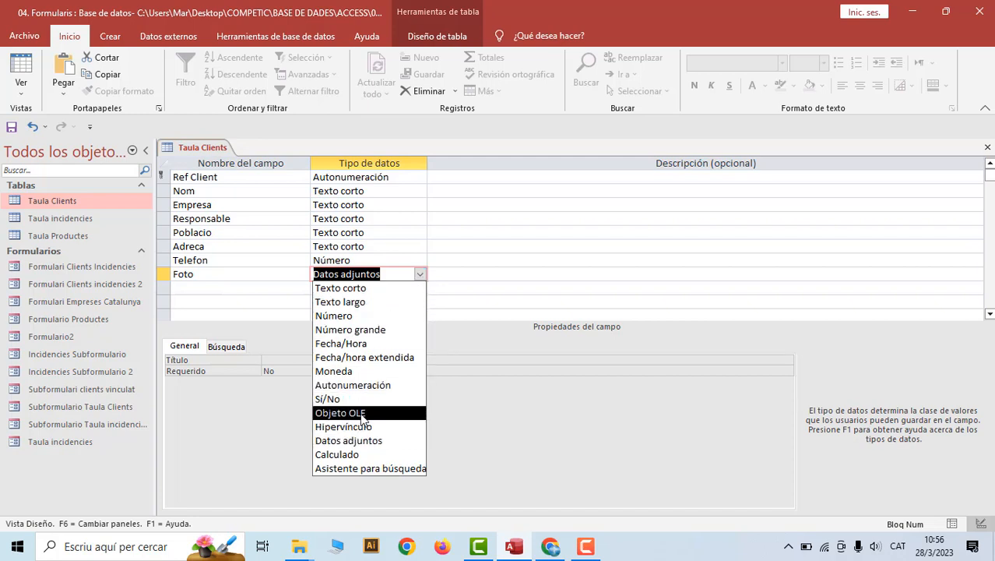
click(273, 275)
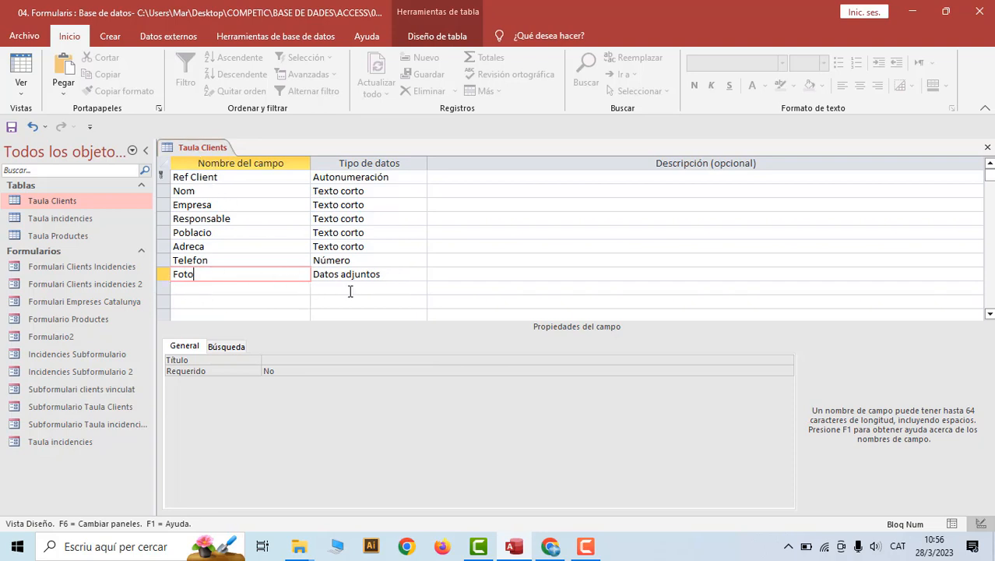
right_click(204, 148)
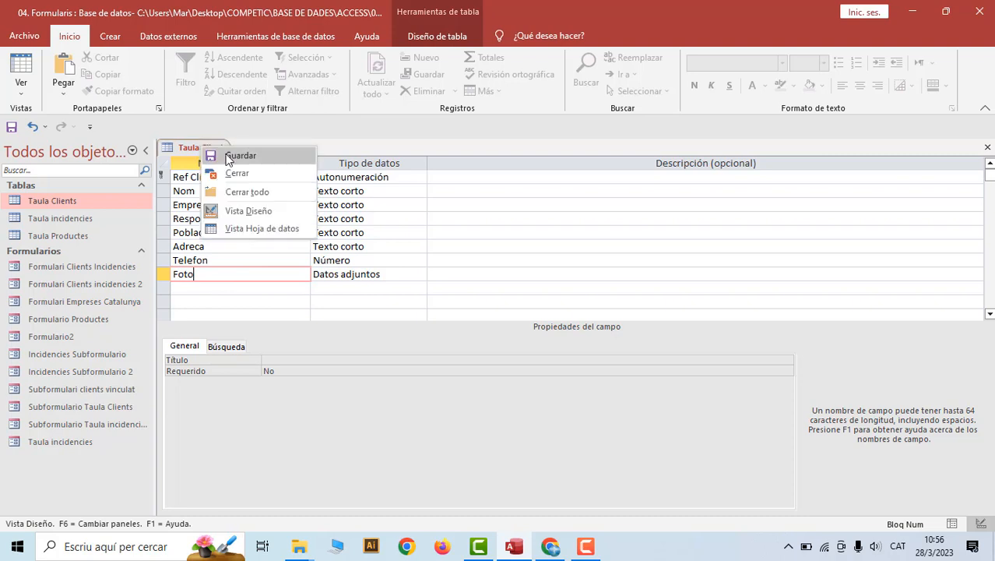
click(208, 156)
right_click(208, 154)
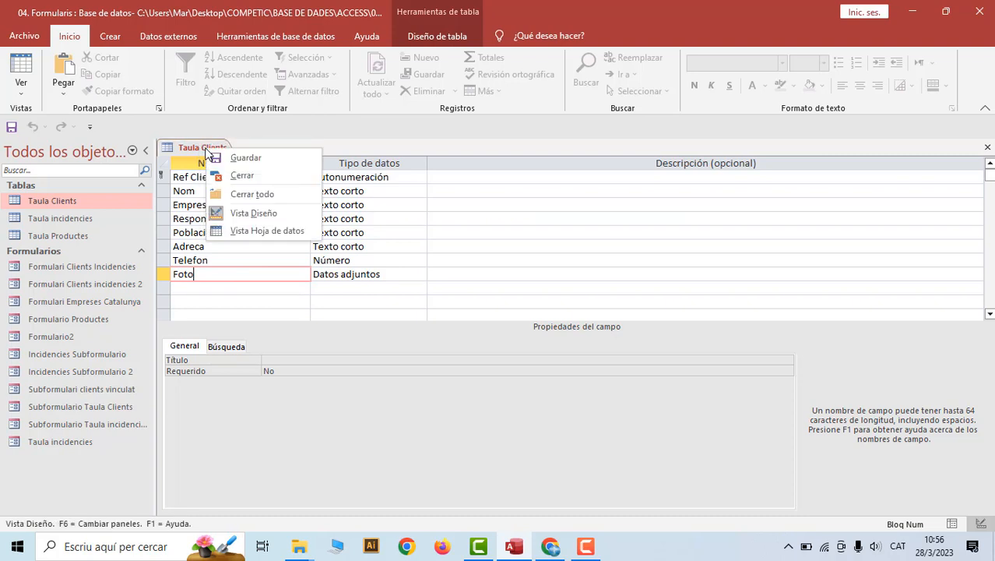
click(240, 176)
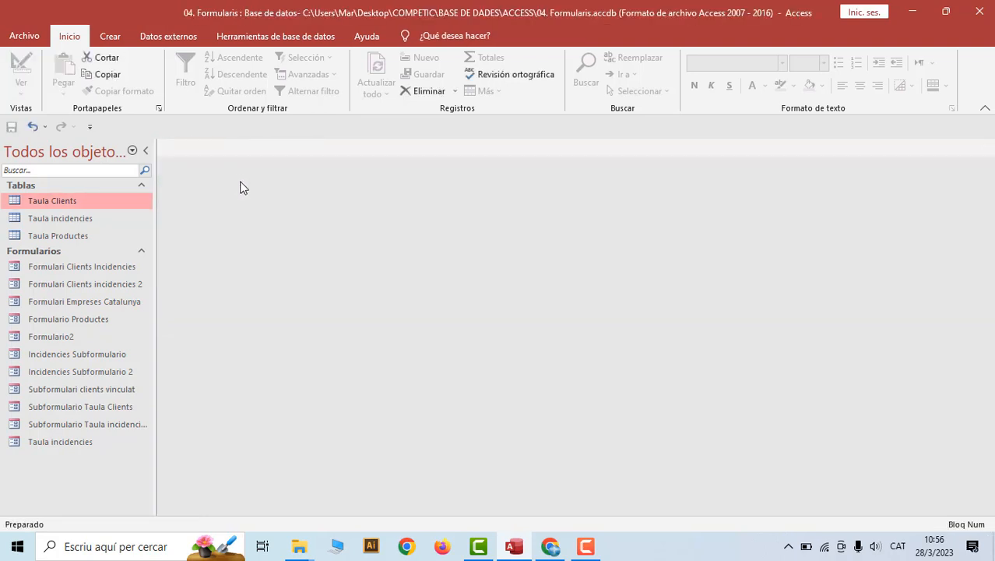
Start another blank design-view form and add the Nom, Empresa and Foto fields
click(110, 36)
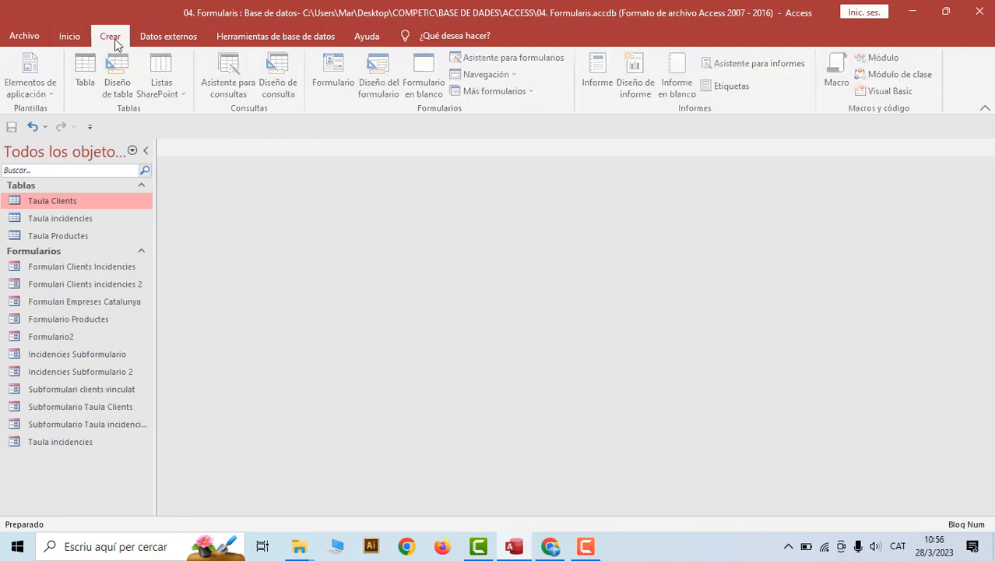
click(382, 86)
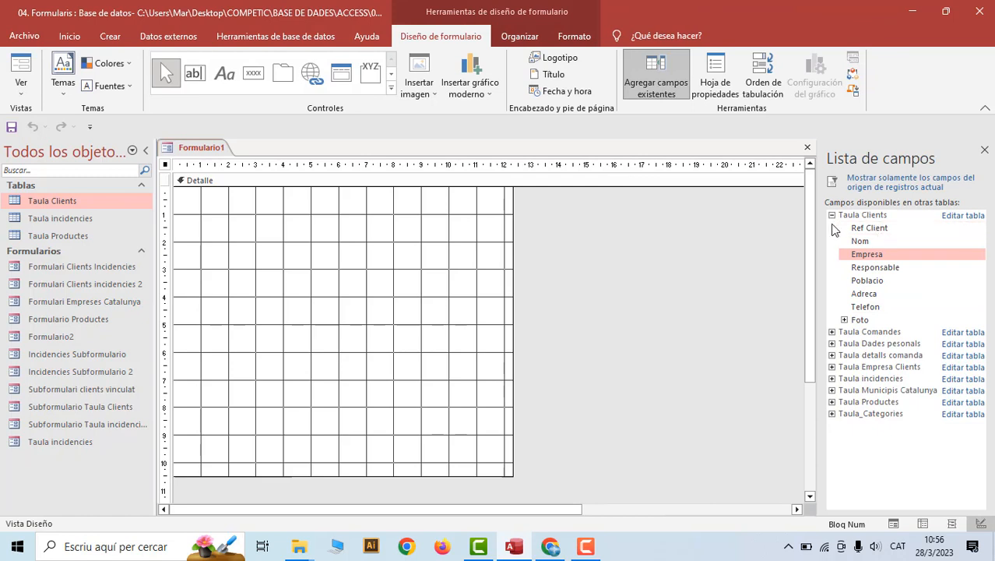
double_click(862, 243)
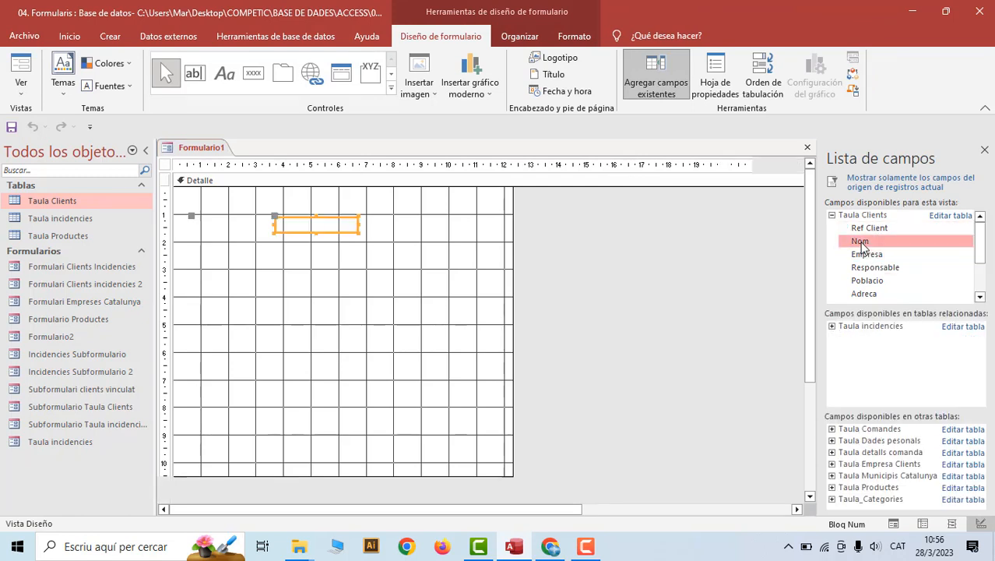
double_click(866, 255)
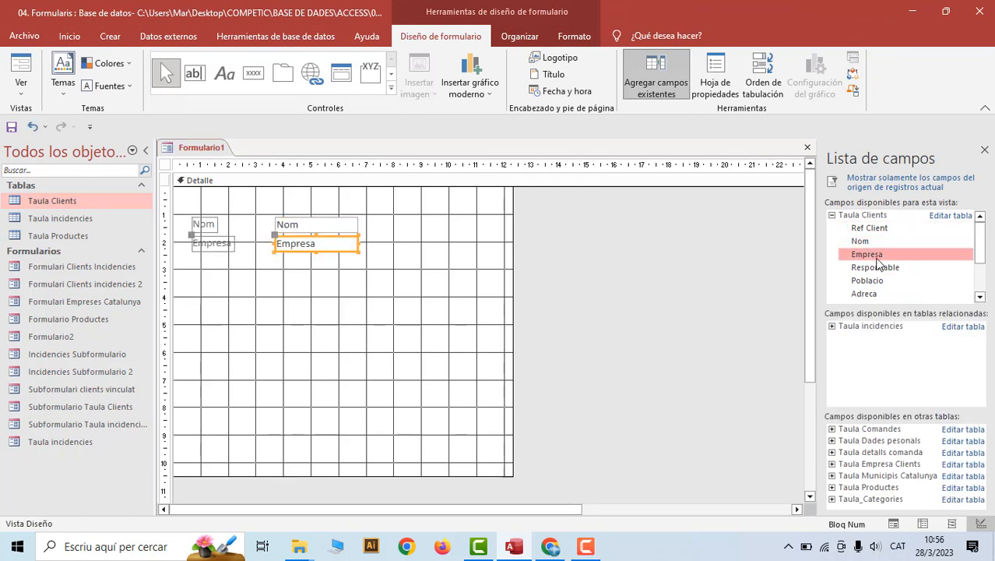
click(979, 298)
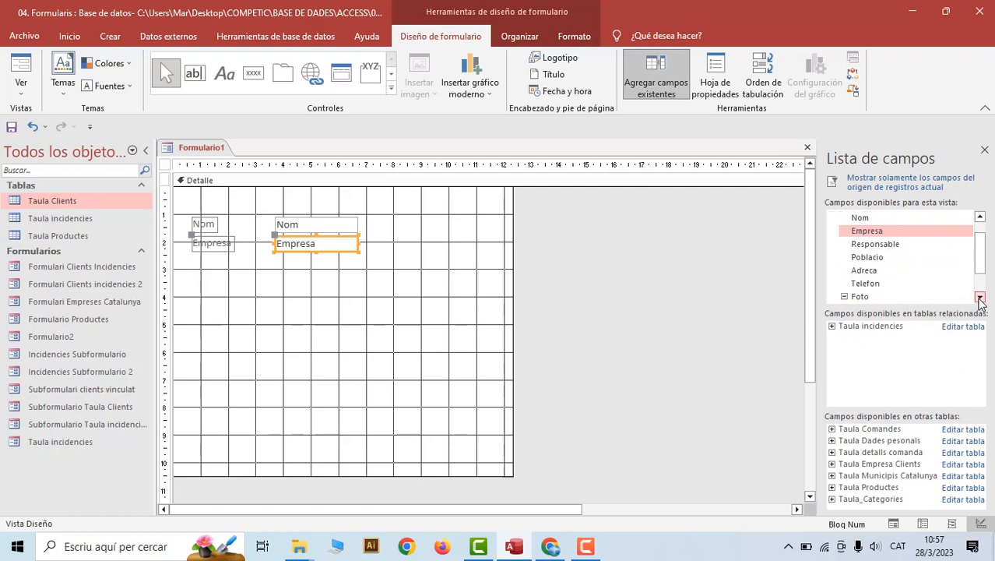
click(980, 297)
click(861, 258)
double_click(860, 257)
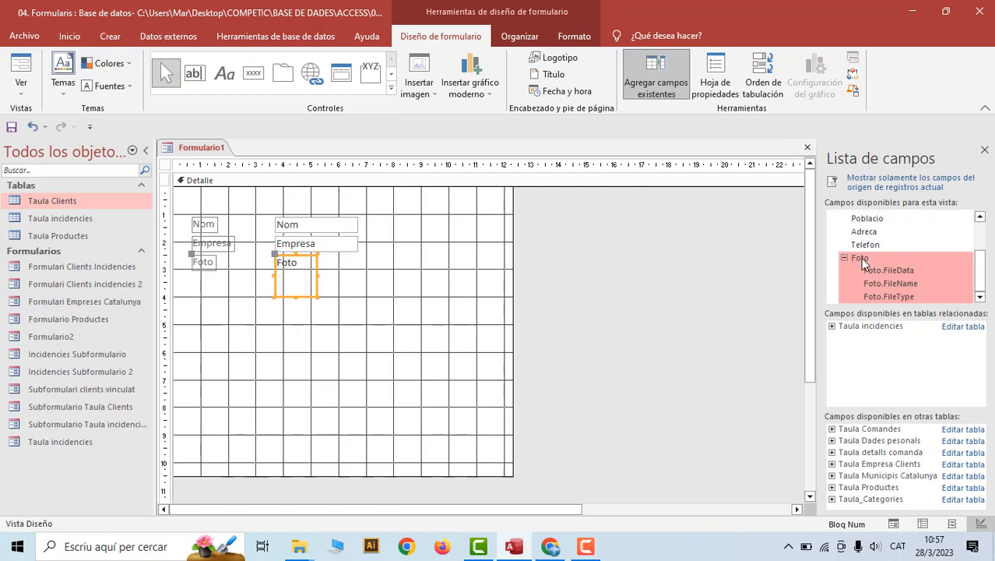
Move the Foto attachment box up beside Nom and enlarge it
click(301, 306)
click(288, 275)
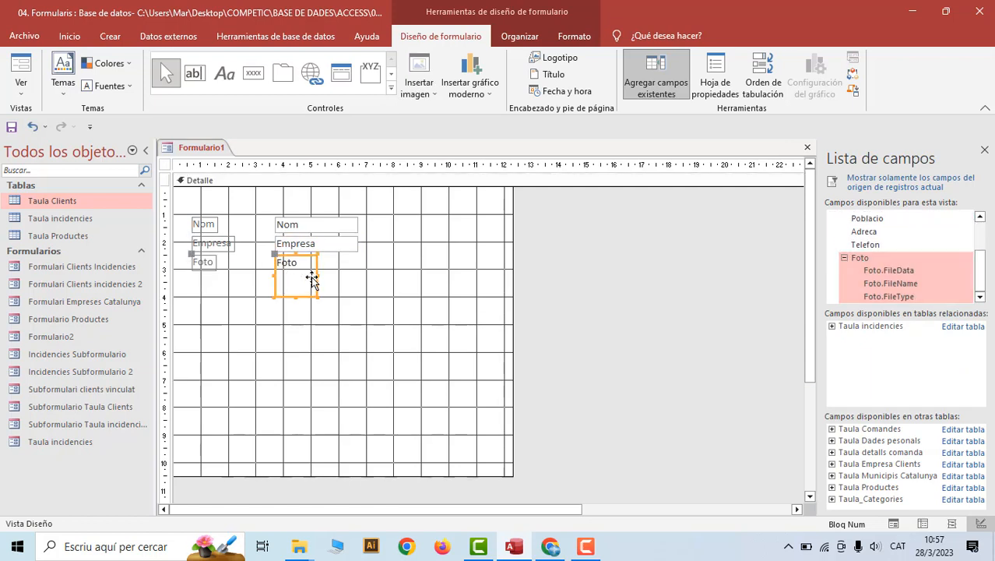
drag(304, 258, 460, 271)
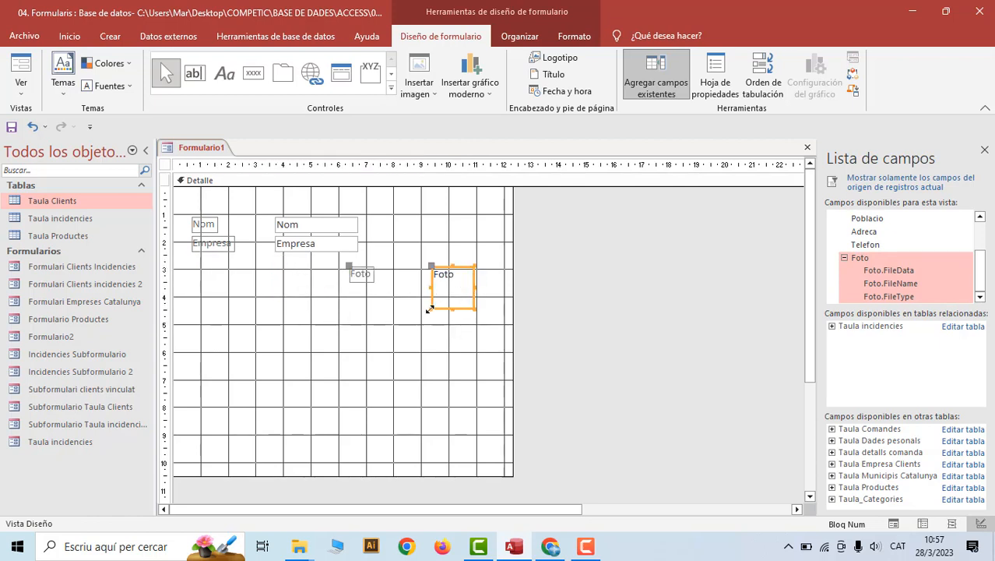
drag(429, 309, 377, 383)
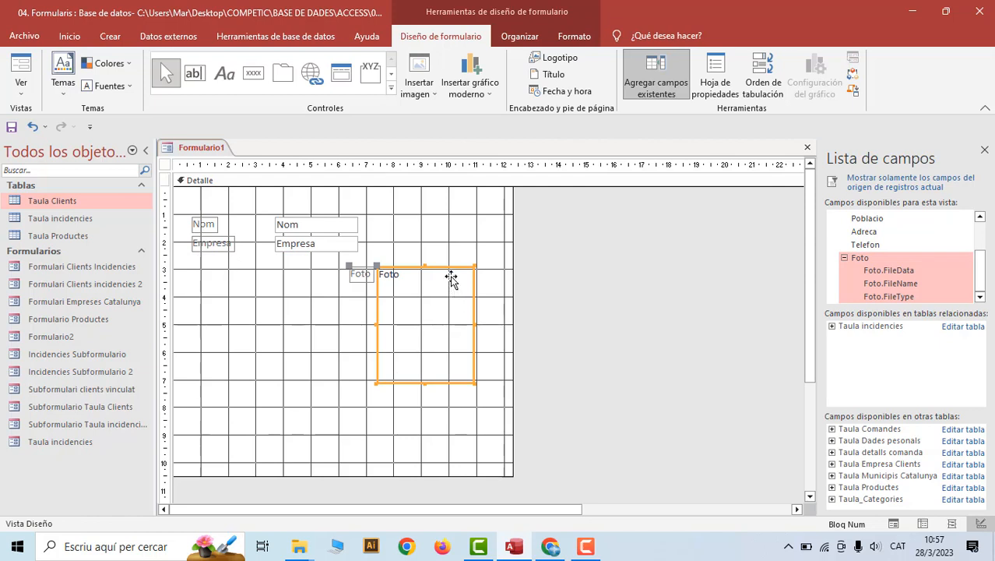
drag(450, 274, 467, 217)
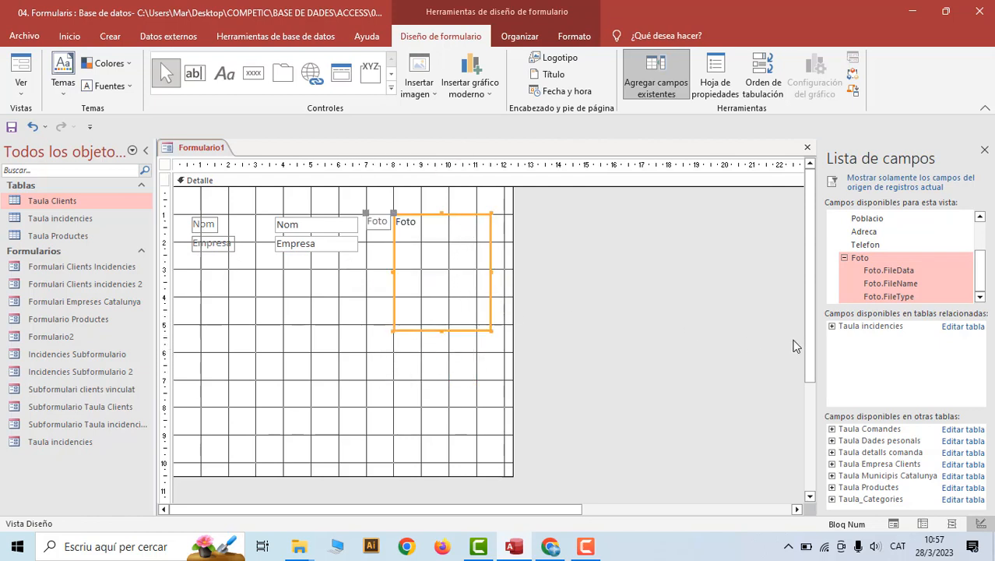
Close the Field List and open the Foto control's Default Picture builder from a widened Property Sheet
click(984, 151)
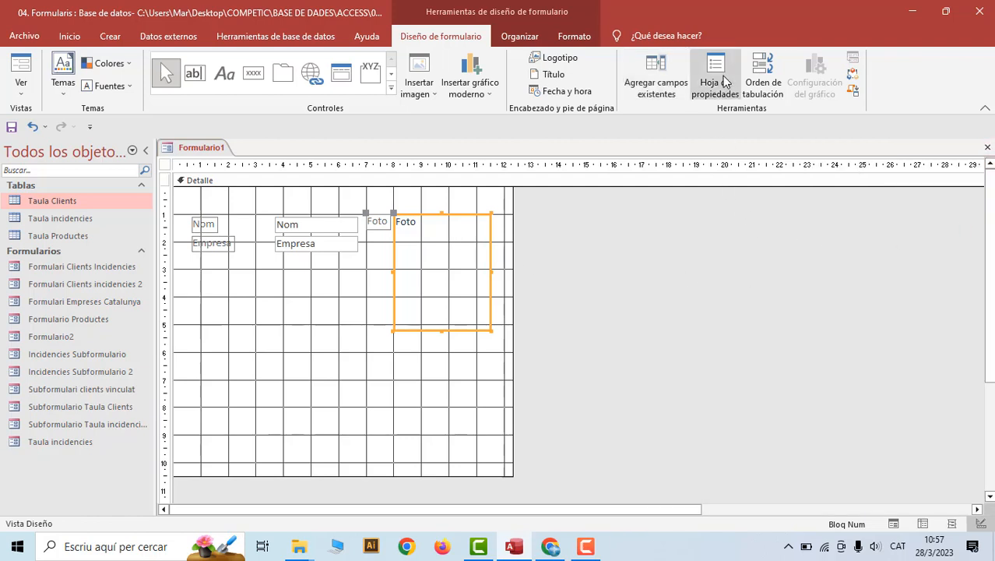
click(723, 75)
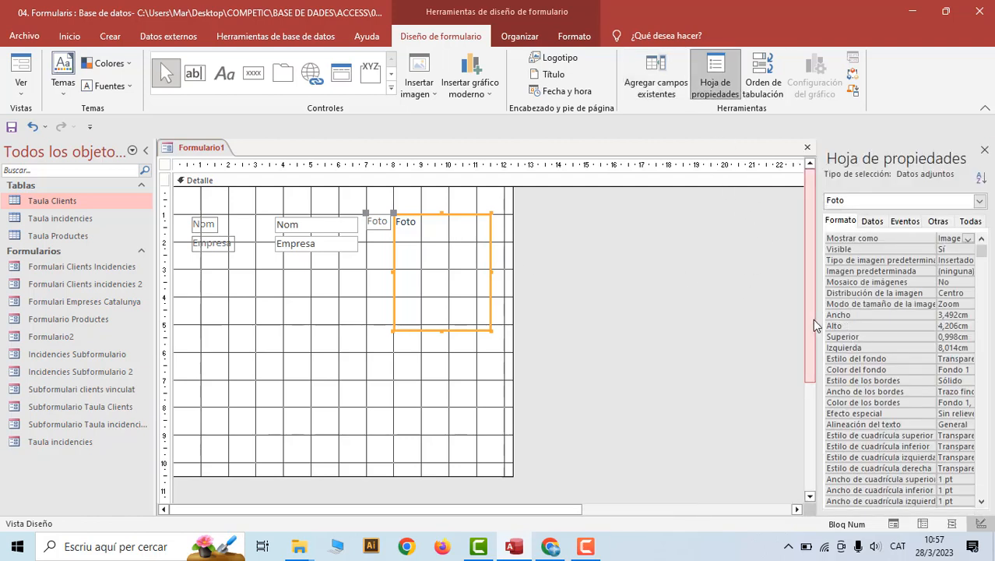
drag(818, 318, 766, 318)
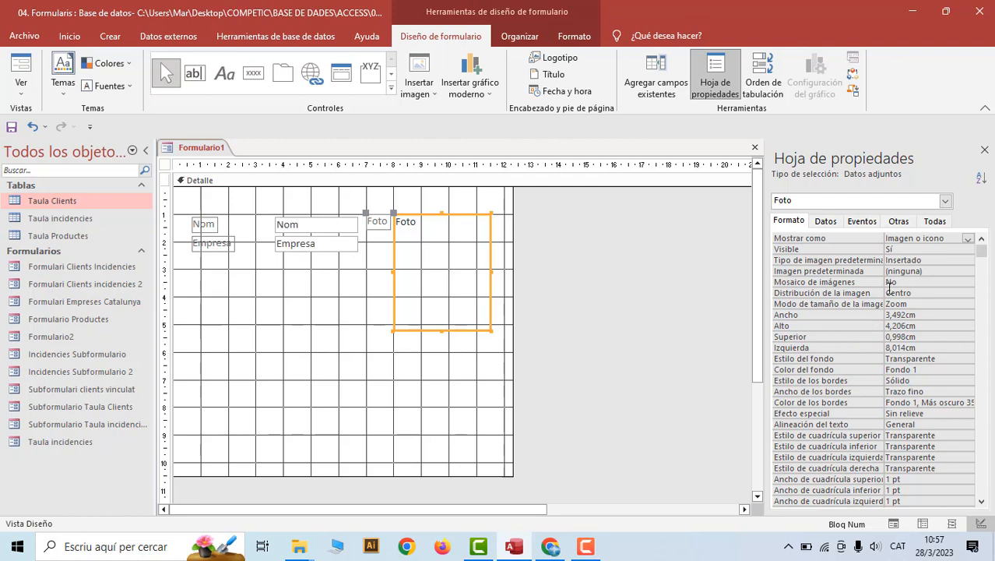
click(902, 270)
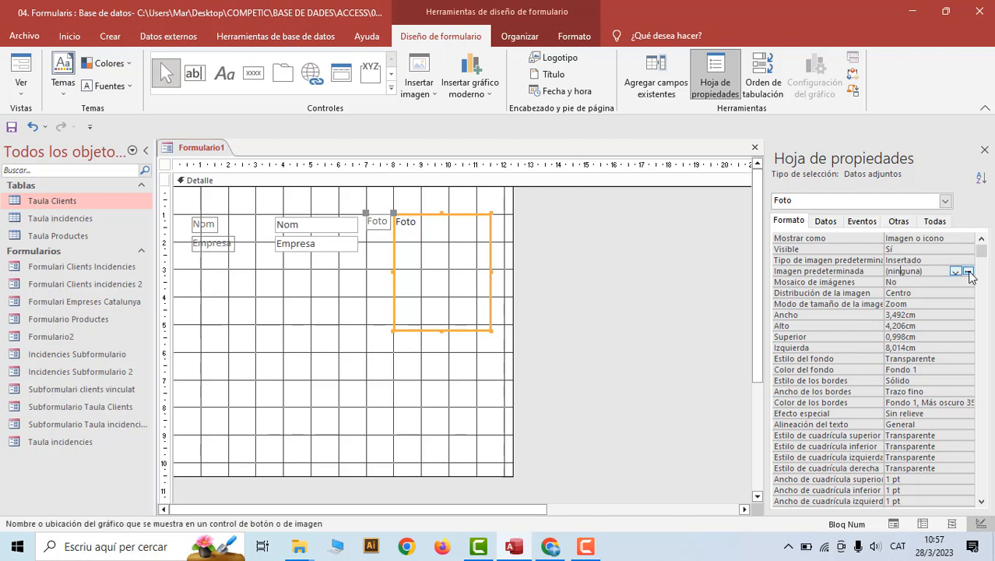
click(967, 272)
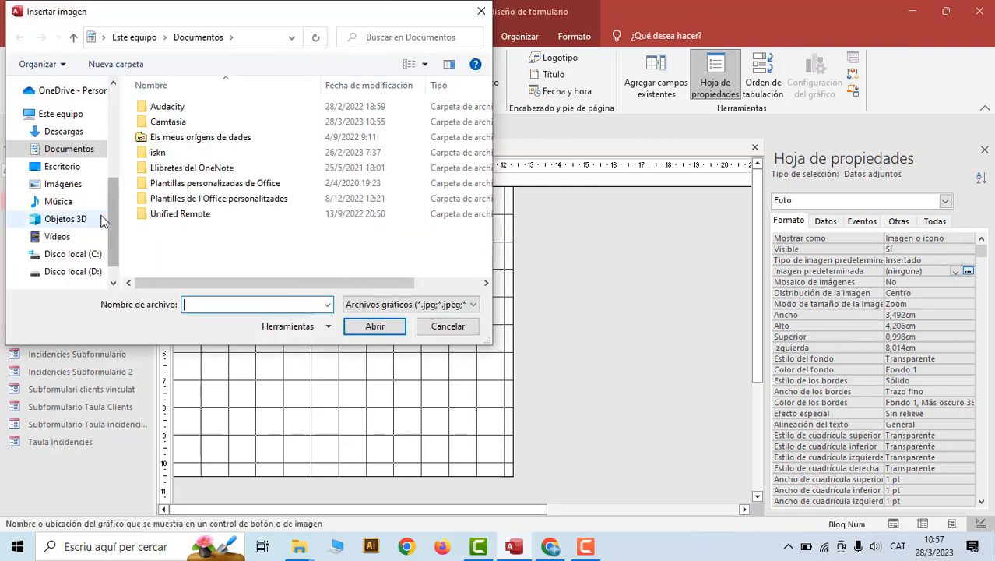
Pick add-user (1).png from the Descargas folder as Foto's default picture
click(64, 131)
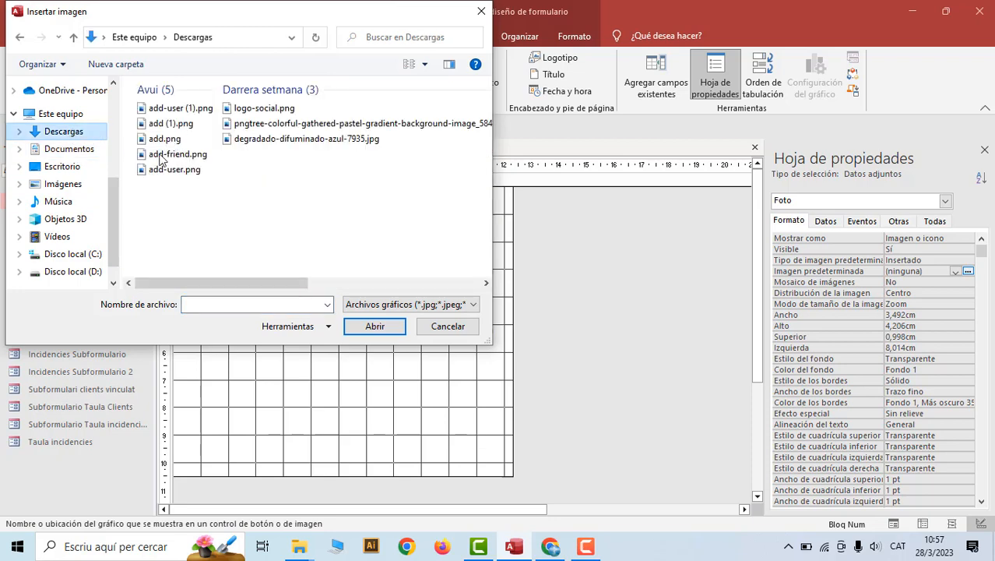
click(424, 65)
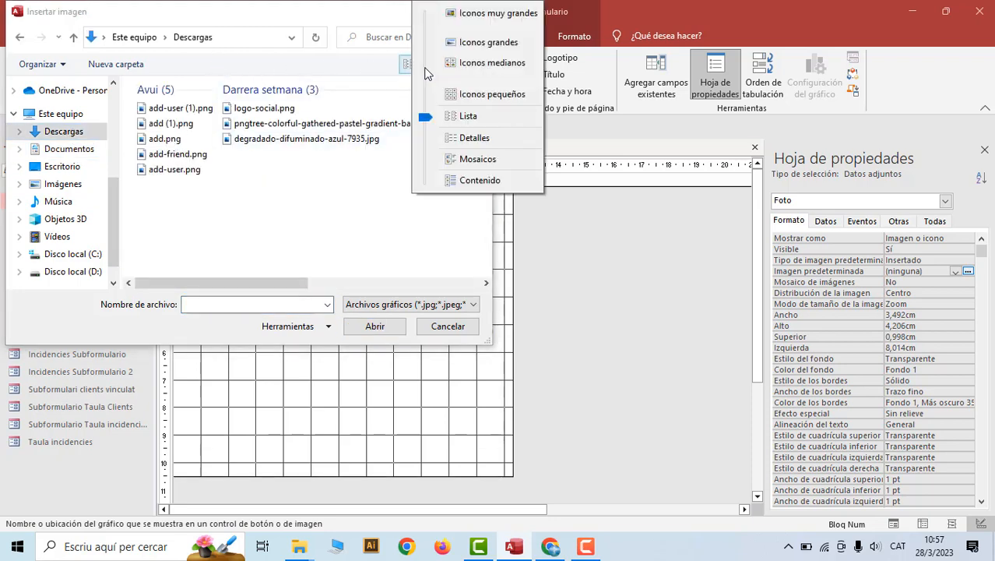
click(472, 45)
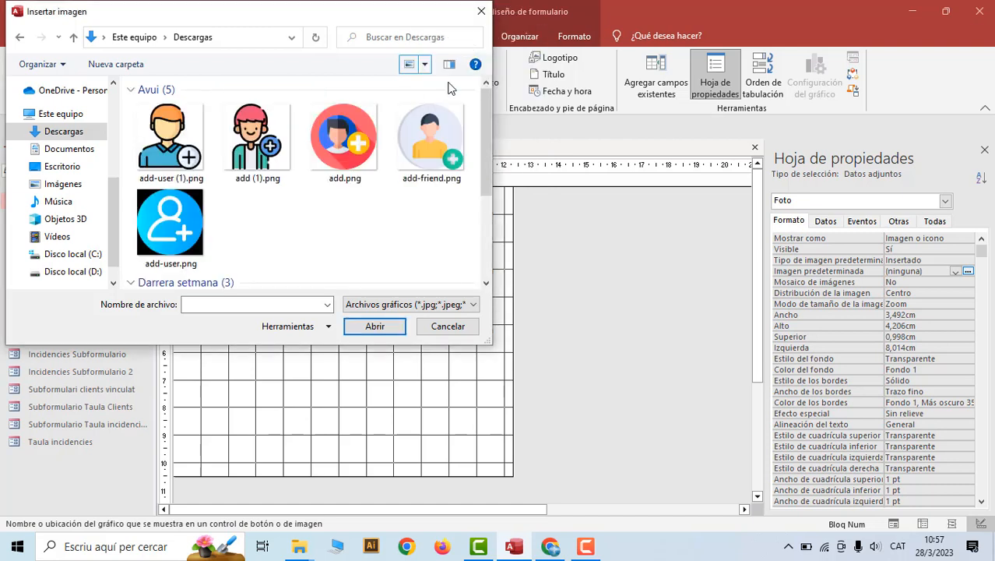
click(181, 153)
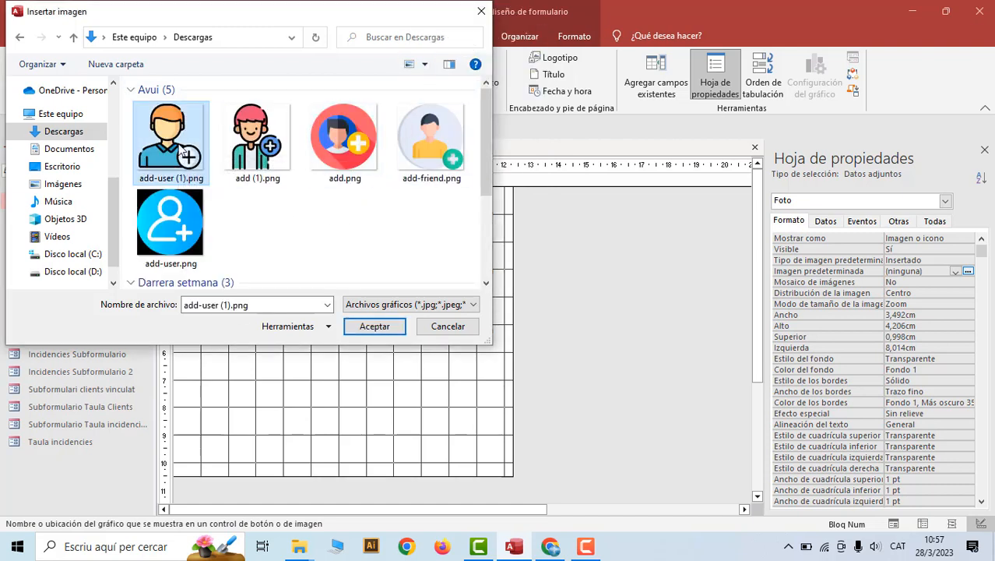
click(552, 547)
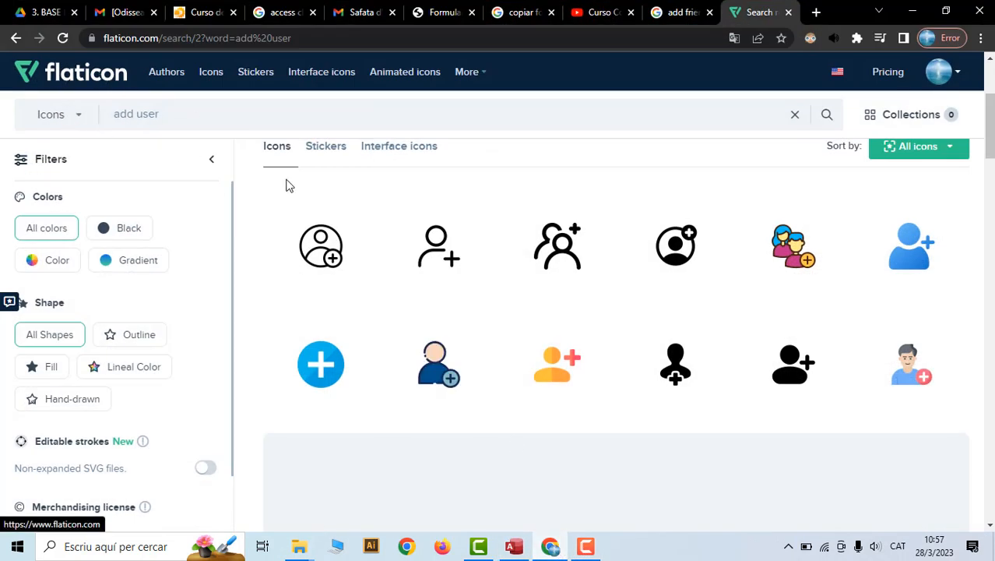
mouse_move(417, 291)
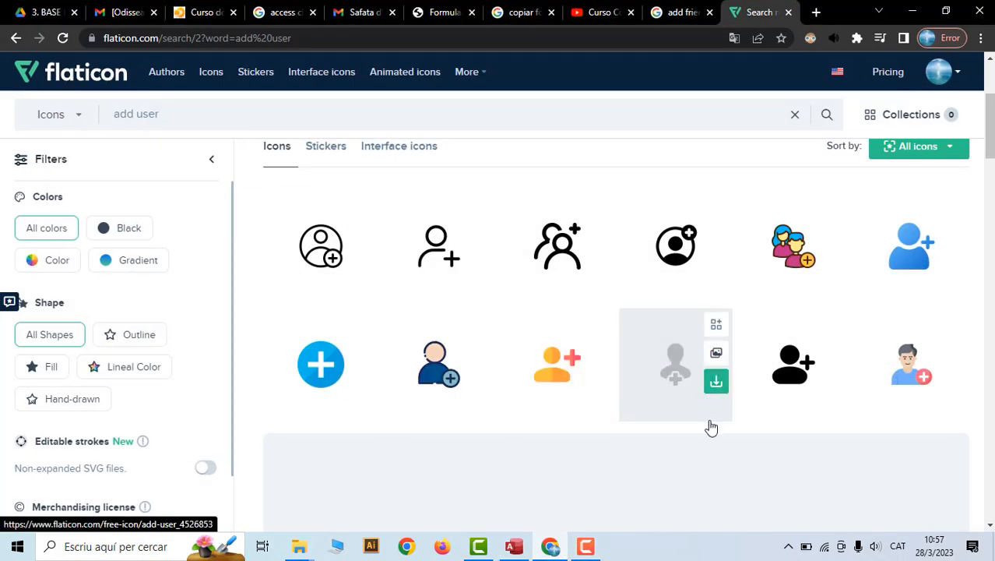
click(520, 551)
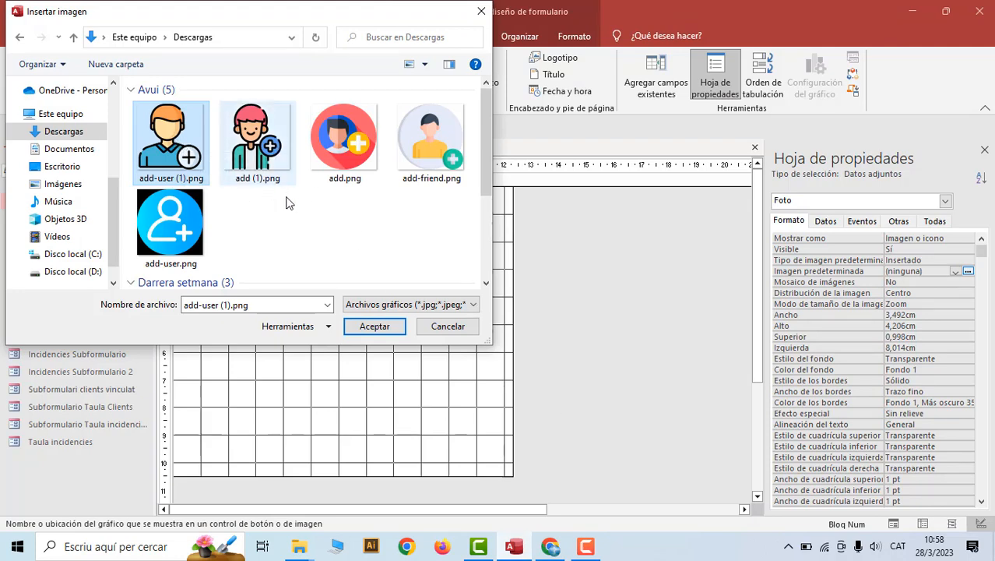
click(384, 329)
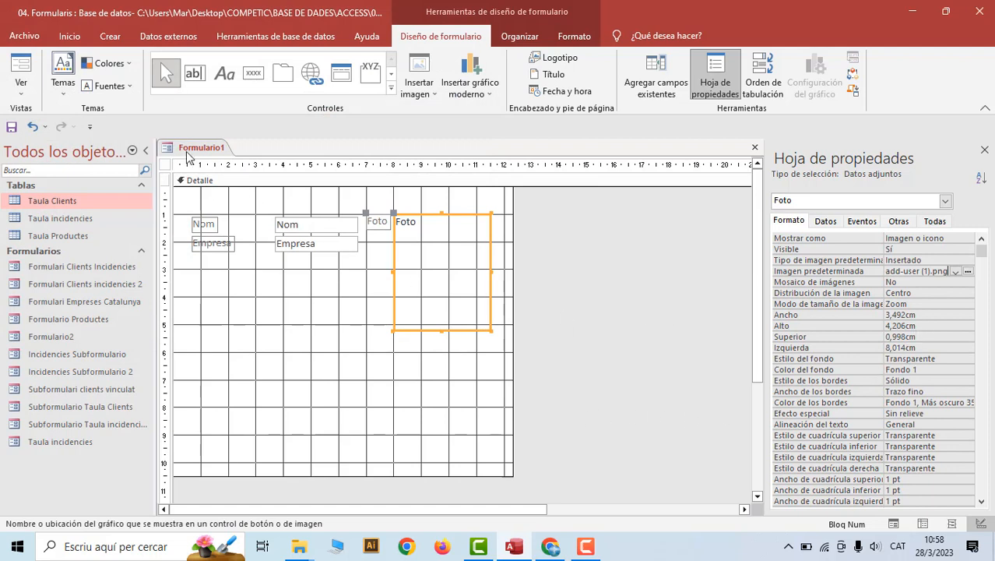
Save the Formulario1 form and begin editing its suggested name in Guardar como
right_click(191, 152)
click(201, 156)
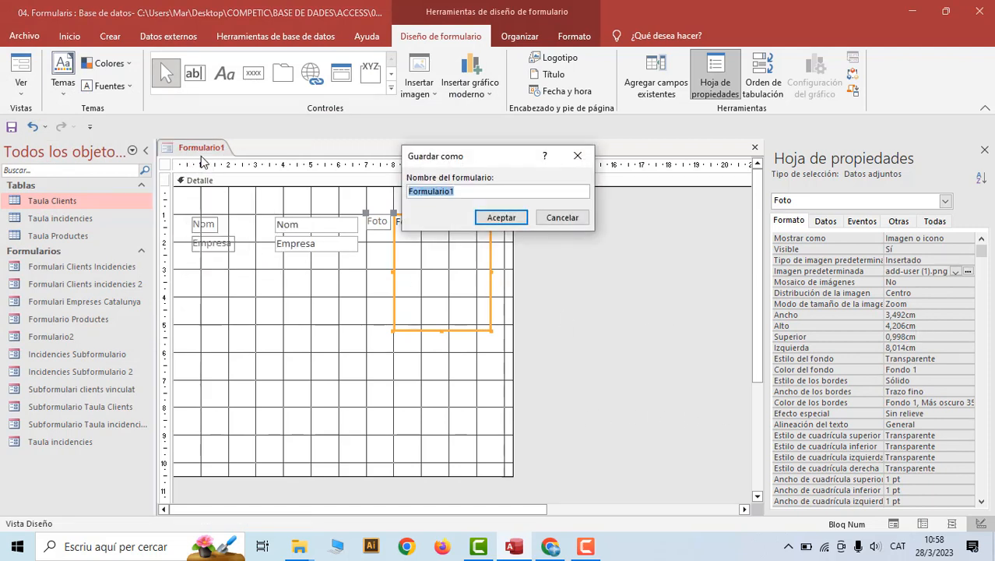
click(454, 193)
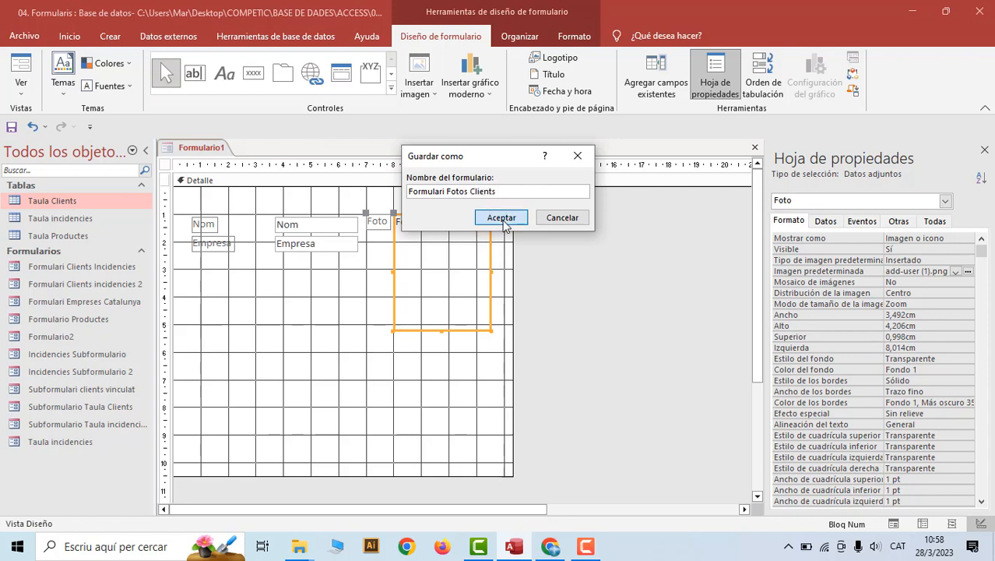
Confirm saving the form as 'Formulari Fotos Clients' and bring up the form tab's menu
click(501, 217)
right_click(231, 150)
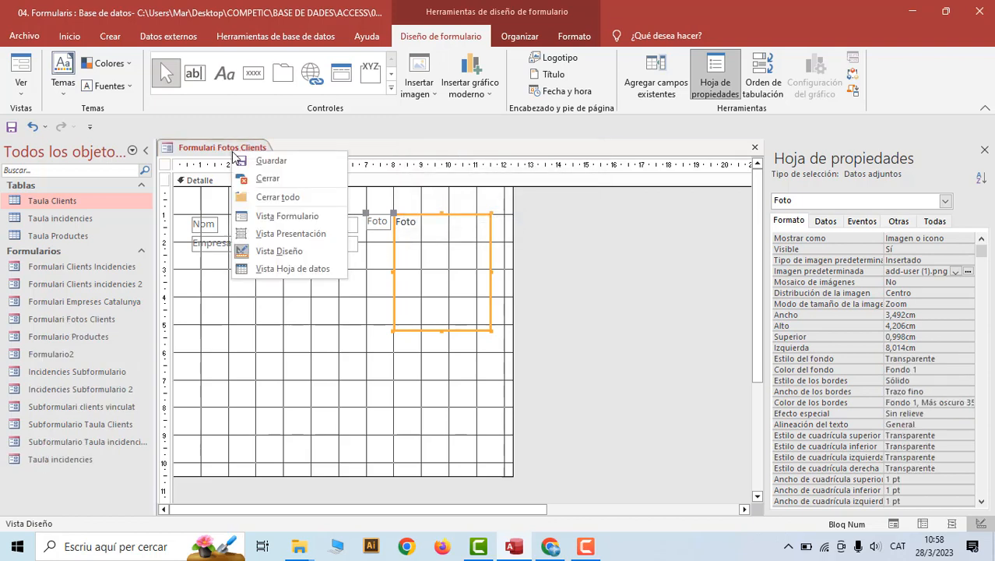
click(263, 215)
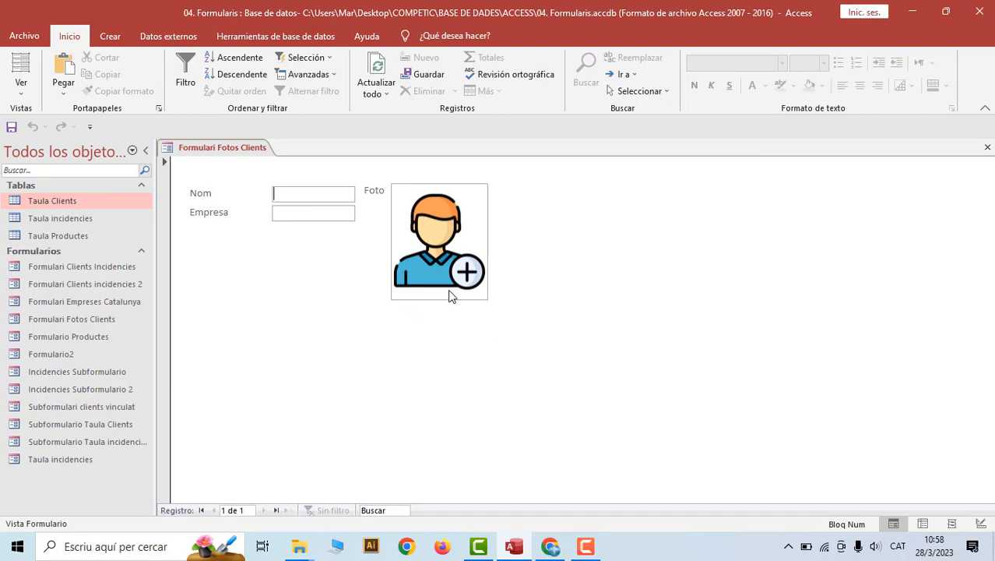
click(439, 203)
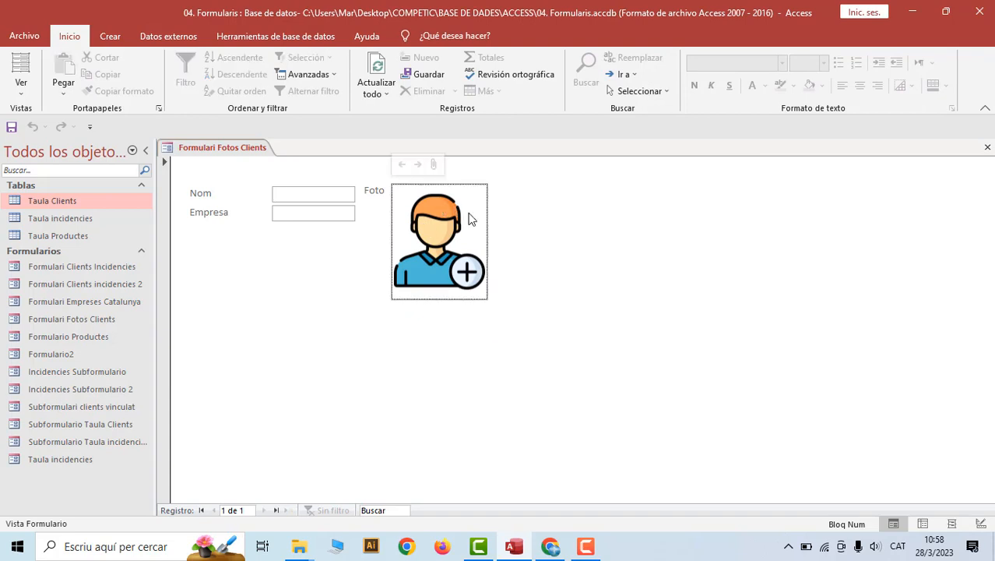
click(431, 165)
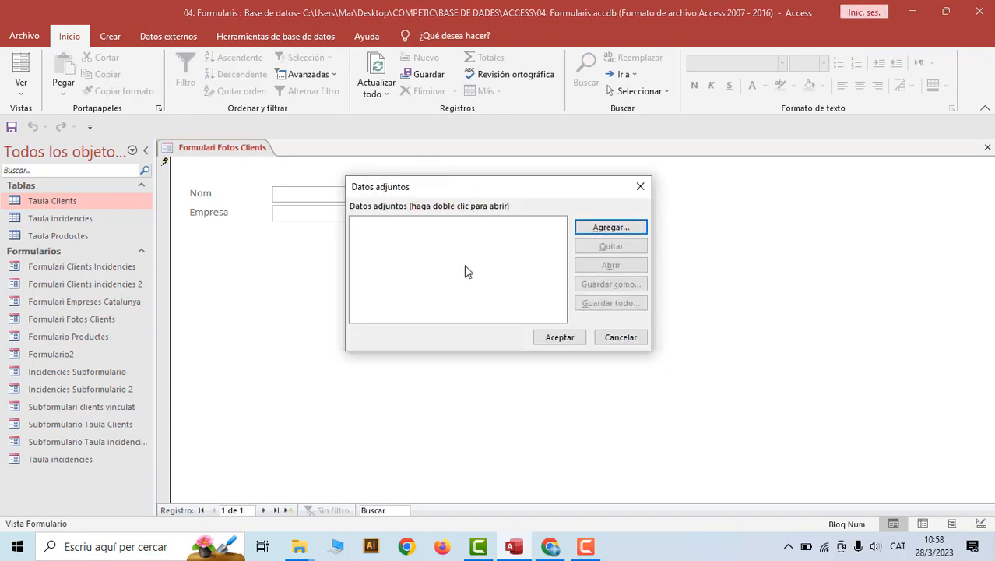
click(640, 186)
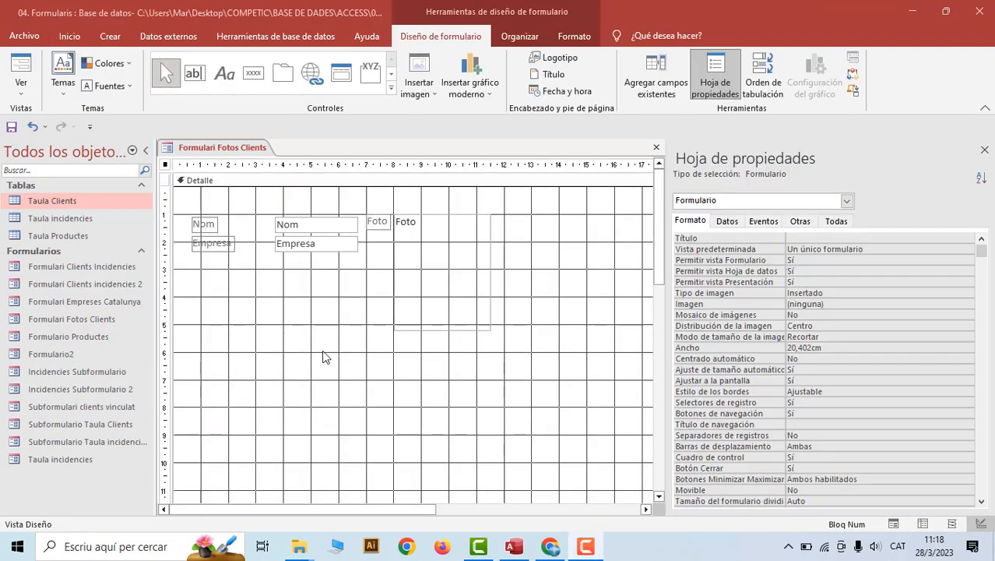
Draw a command button below Empresa whose action is Aplicación > Salir de la aplicación
click(253, 72)
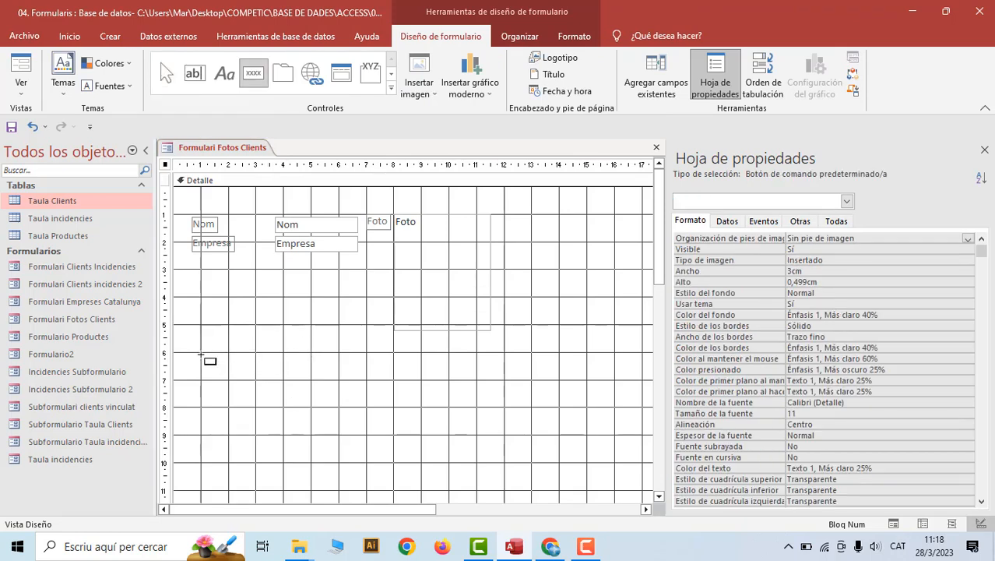
drag(201, 354, 269, 404)
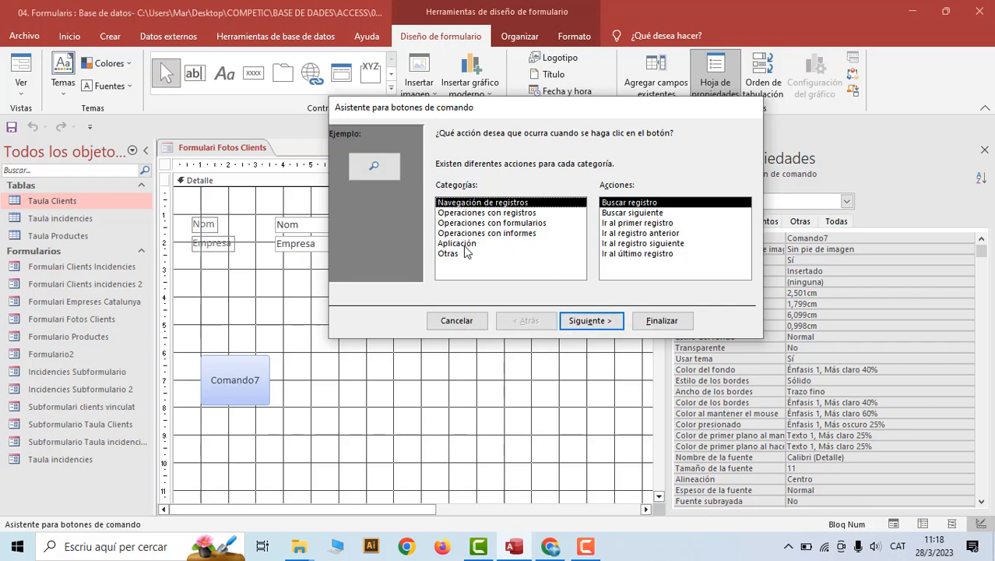
click(460, 243)
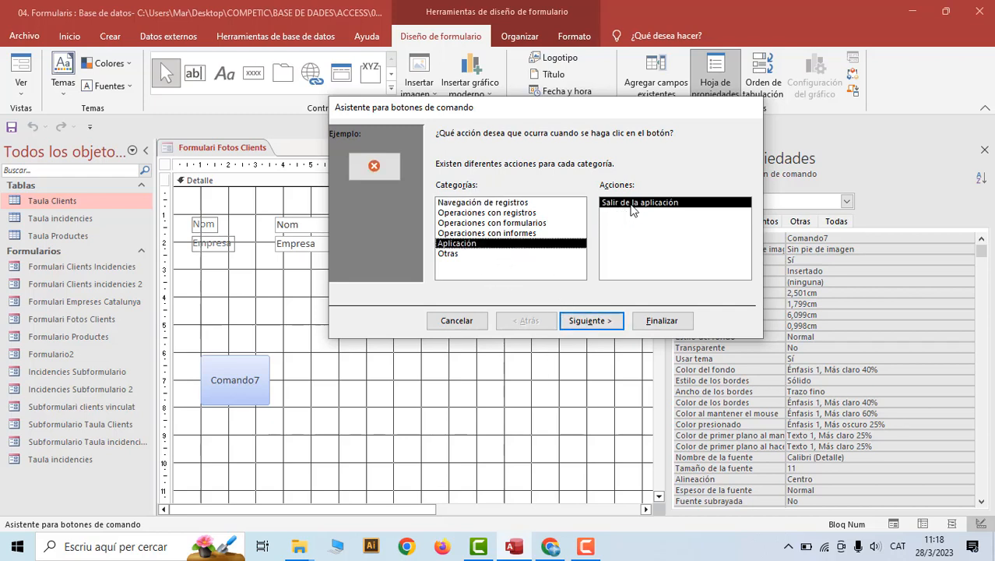
click(588, 321)
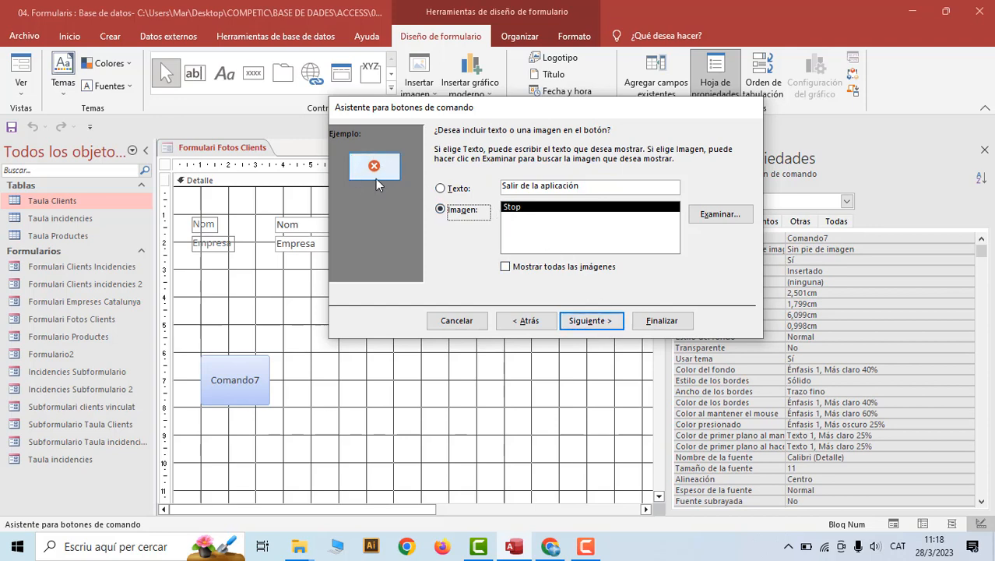
Give the exit button the exit50x50.png picture, finish it, and move it to the form's right side
click(719, 217)
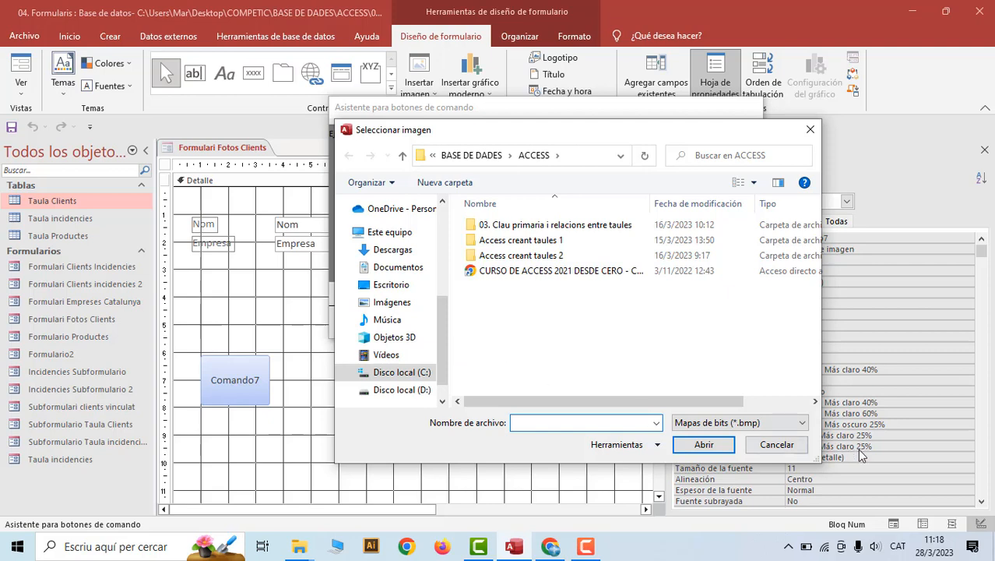
click(801, 425)
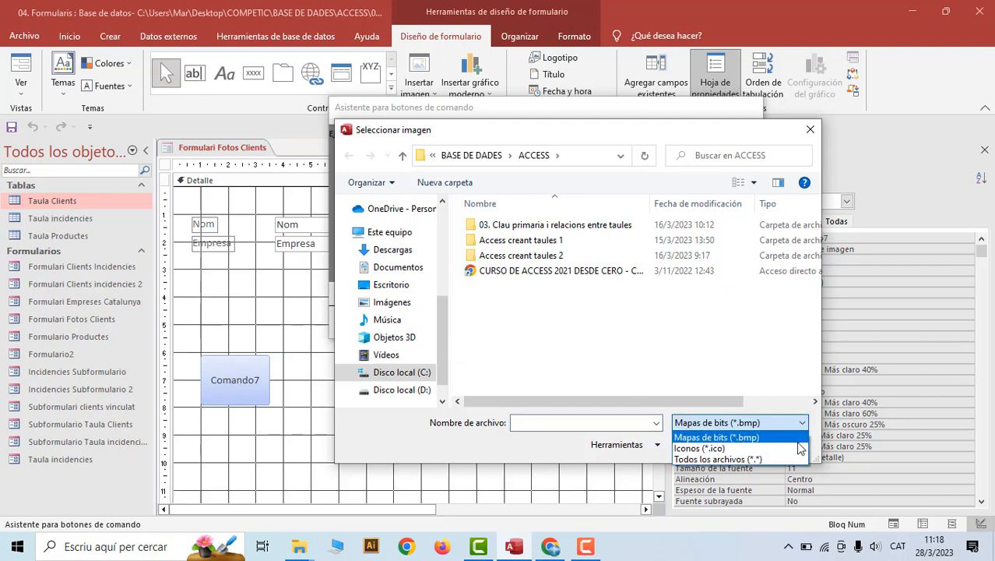
click(794, 459)
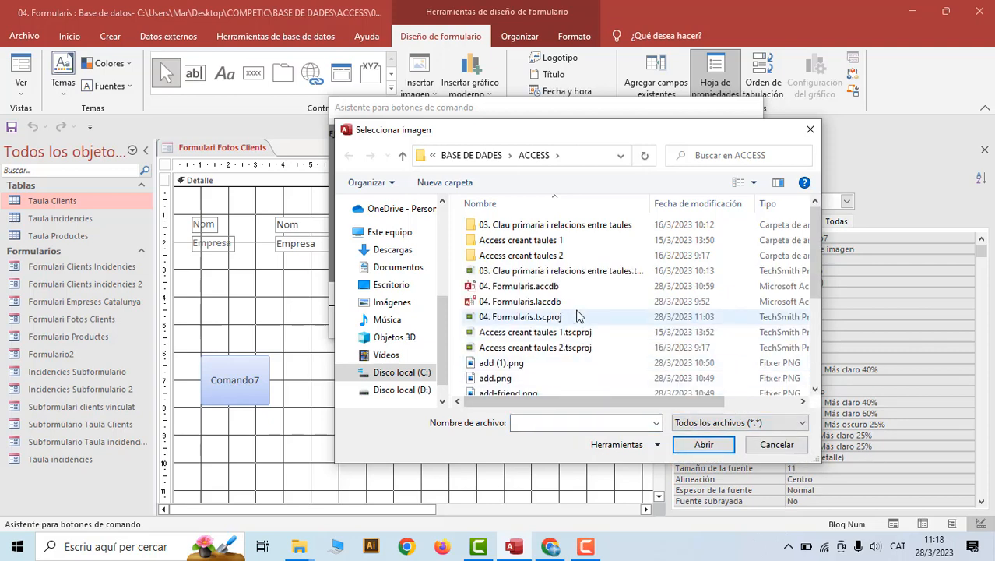
scroll(576, 312, down, 3)
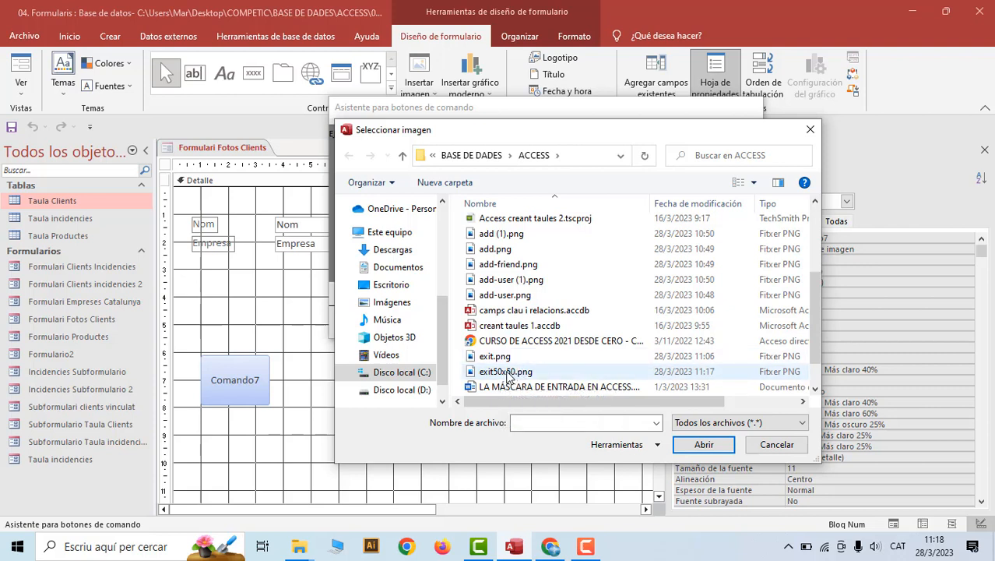
click(502, 372)
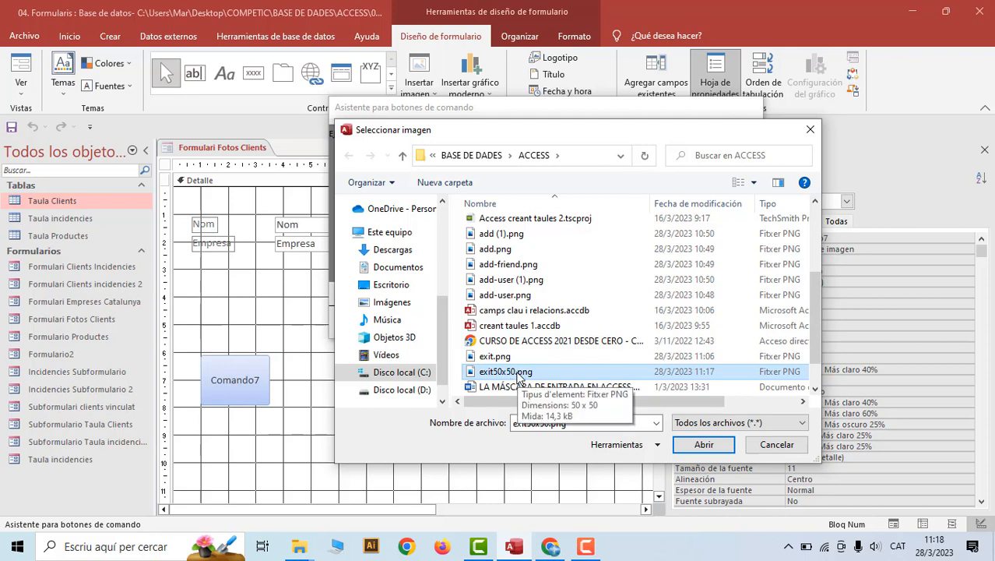
click(701, 445)
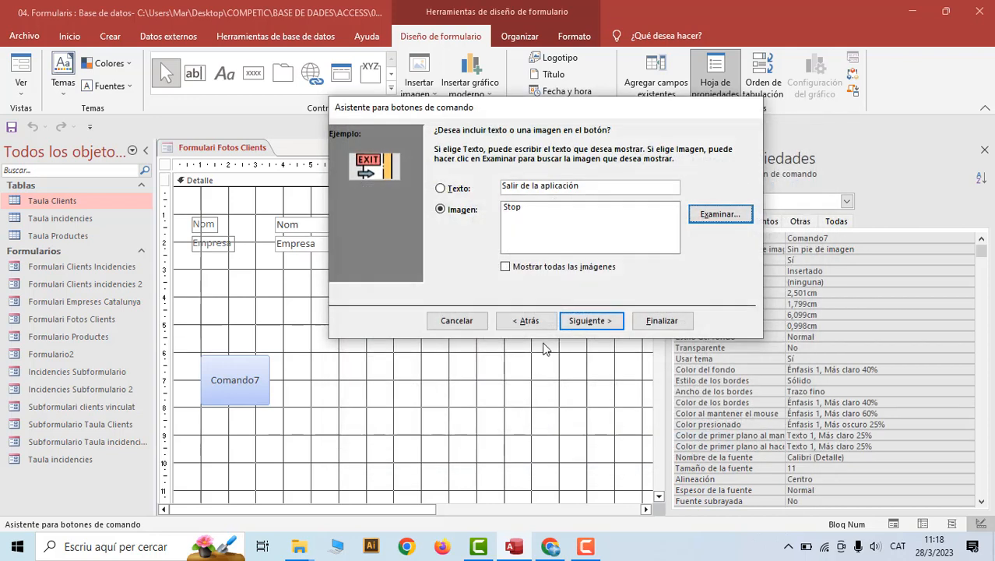
click(663, 322)
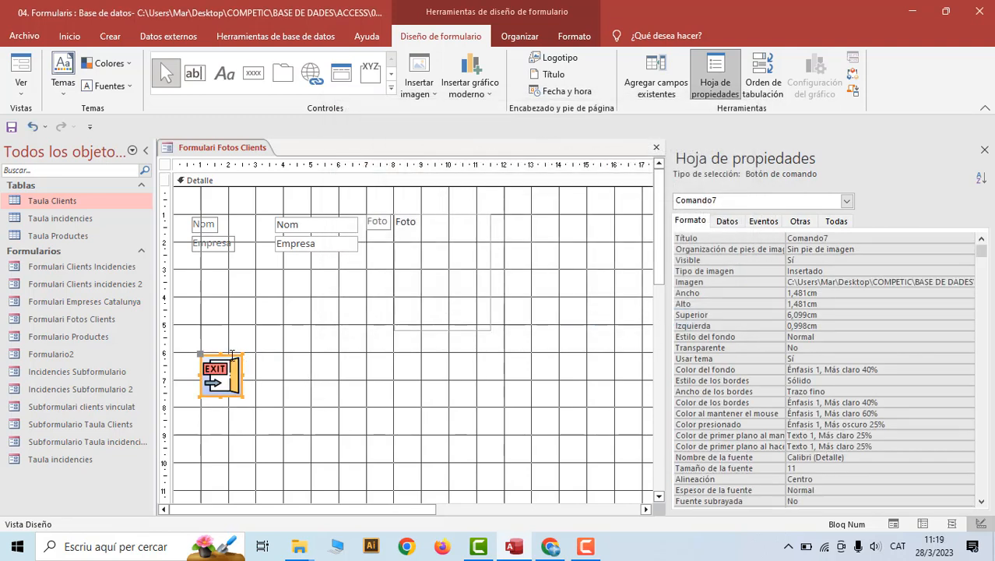
drag(231, 359, 587, 368)
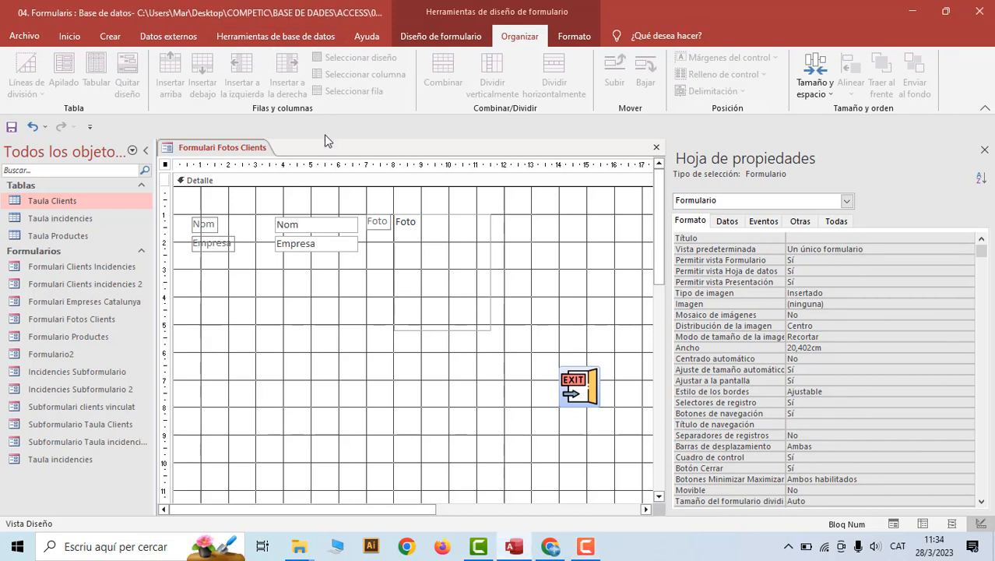
Create the Comando11 button going to the first record, with the text caption 'Primer registre'
click(291, 35)
click(441, 36)
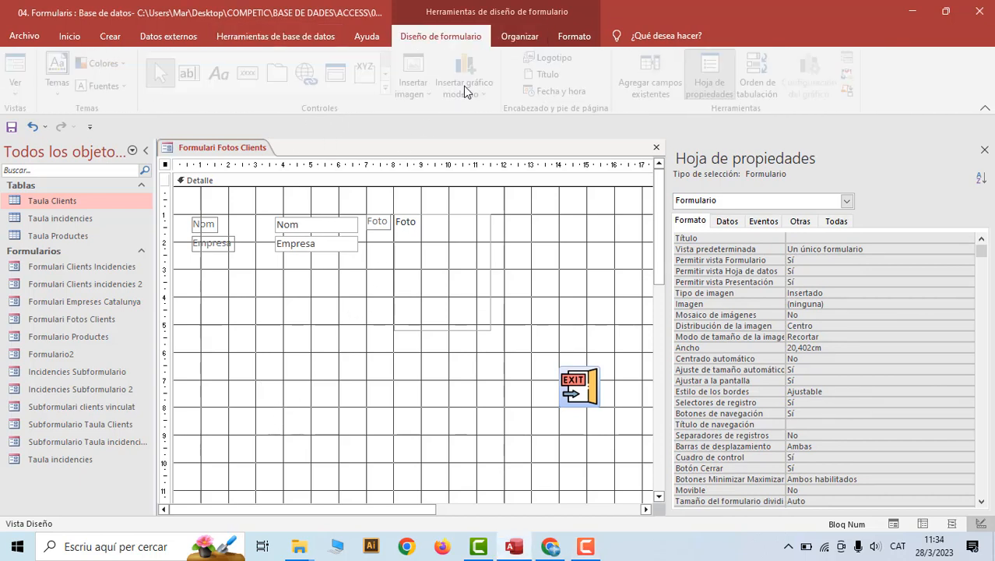
click(253, 73)
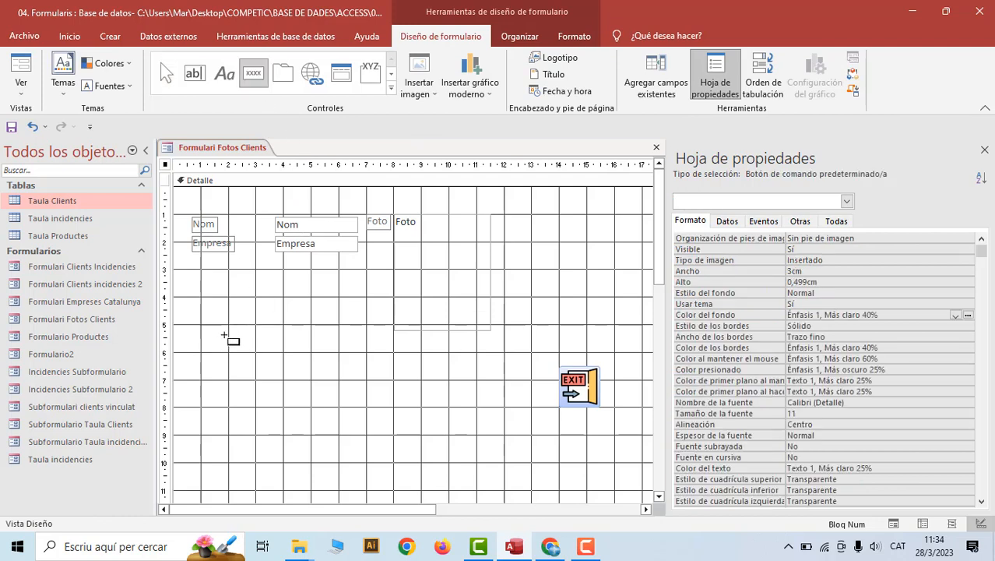
drag(298, 352, 306, 352)
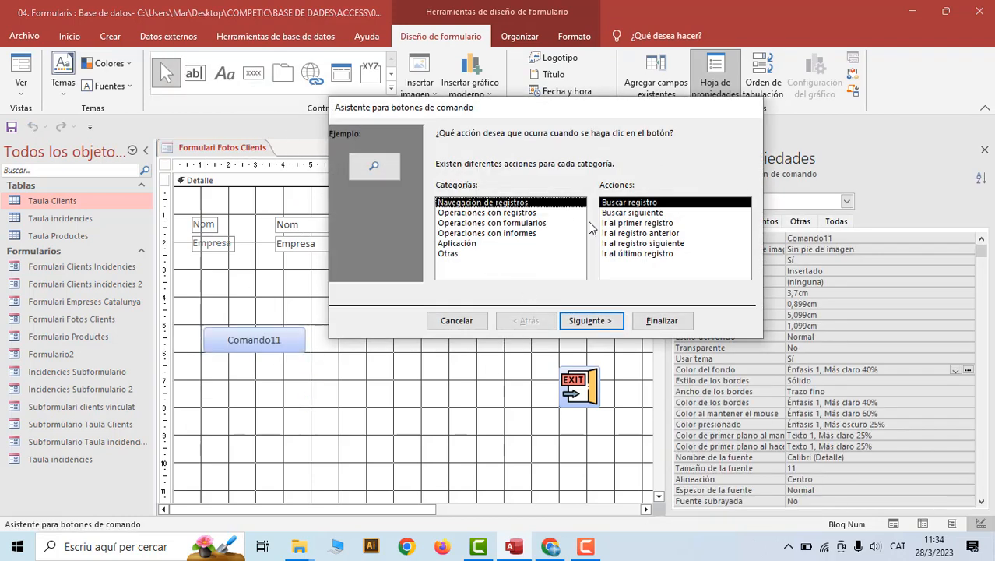
click(622, 225)
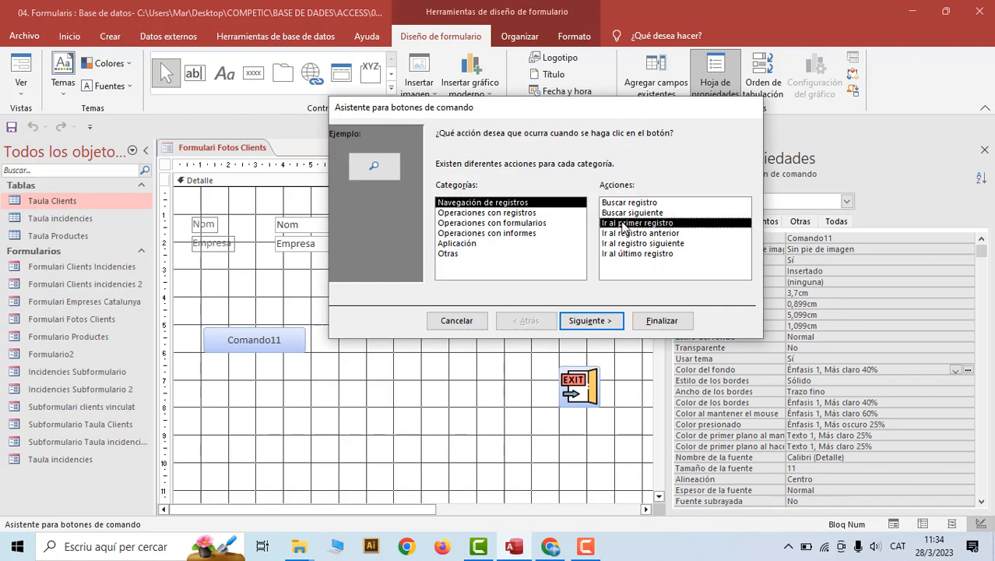
click(609, 322)
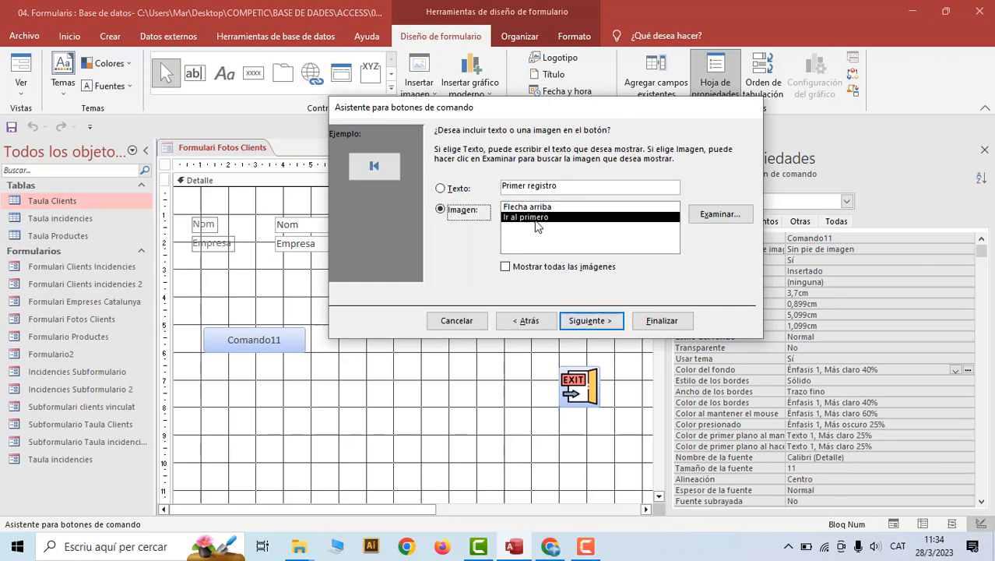
click(443, 190)
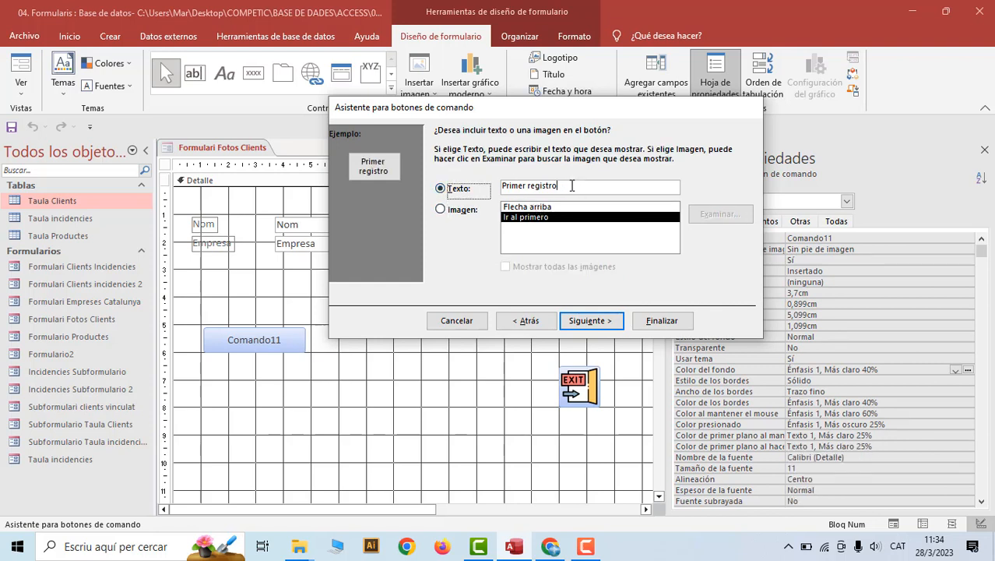
click(555, 187)
text(e)
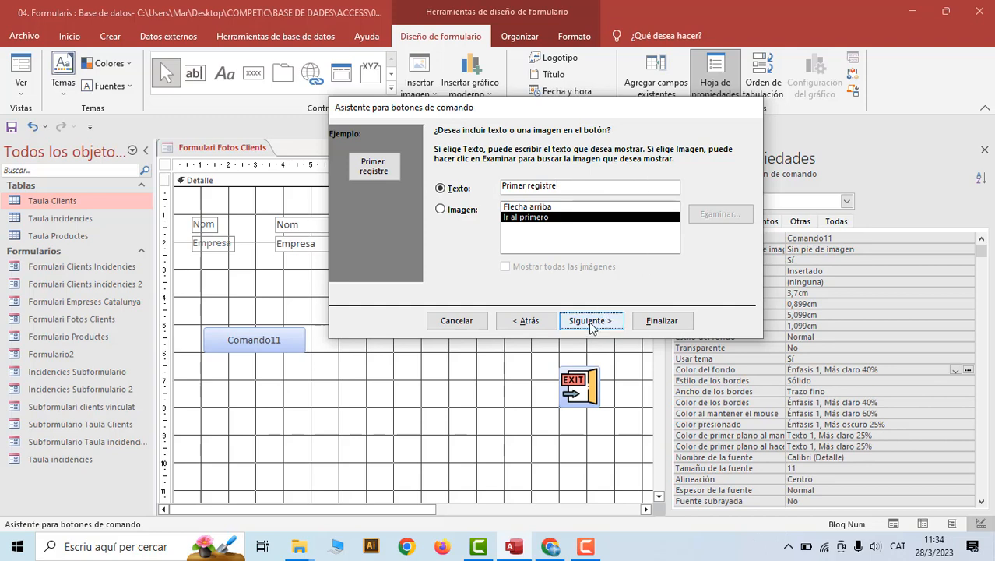
click(590, 321)
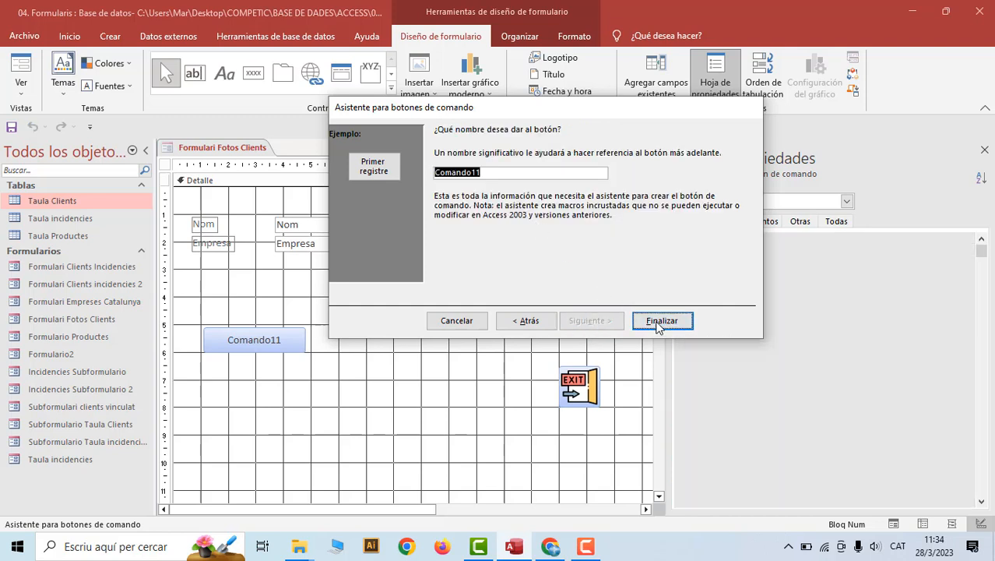
click(658, 321)
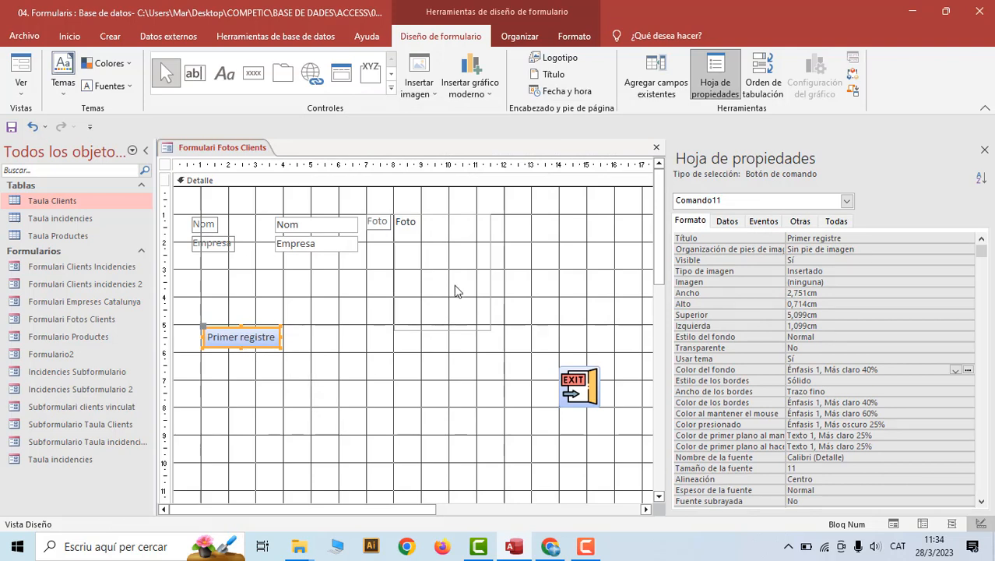
Fill the Primer registre button with blue Énfasis 1 and a dark gradient variation
click(574, 36)
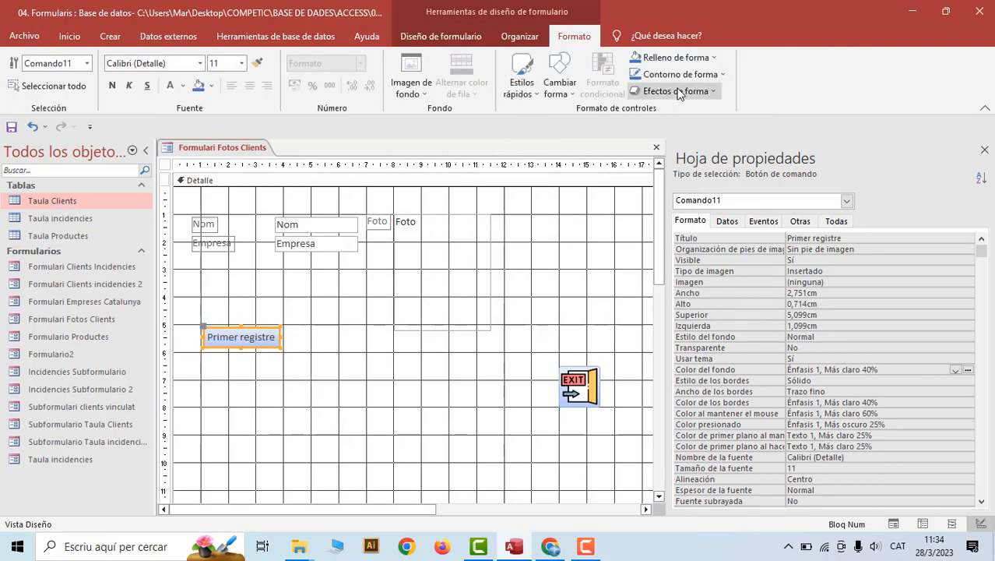
click(714, 58)
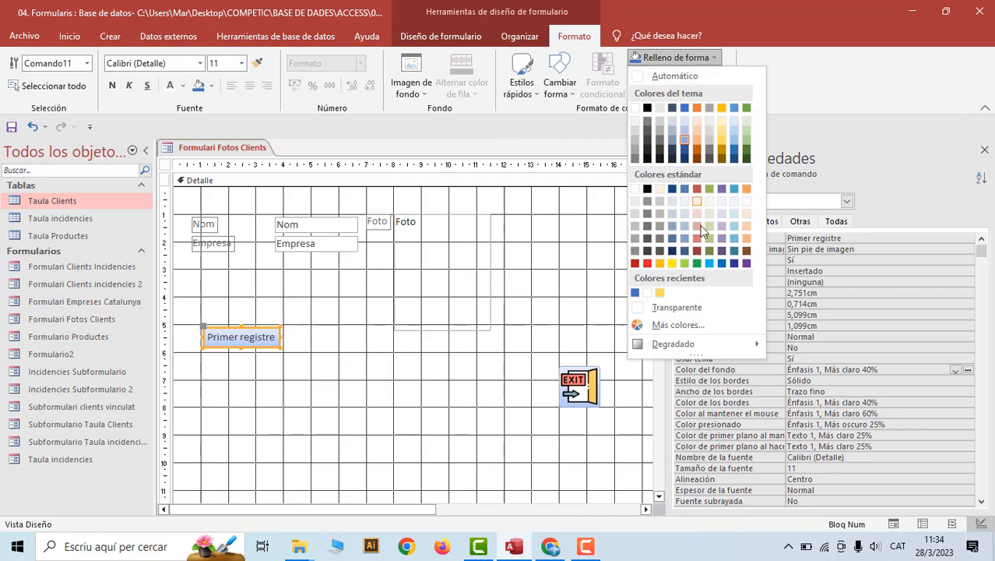
mouse_move(679, 346)
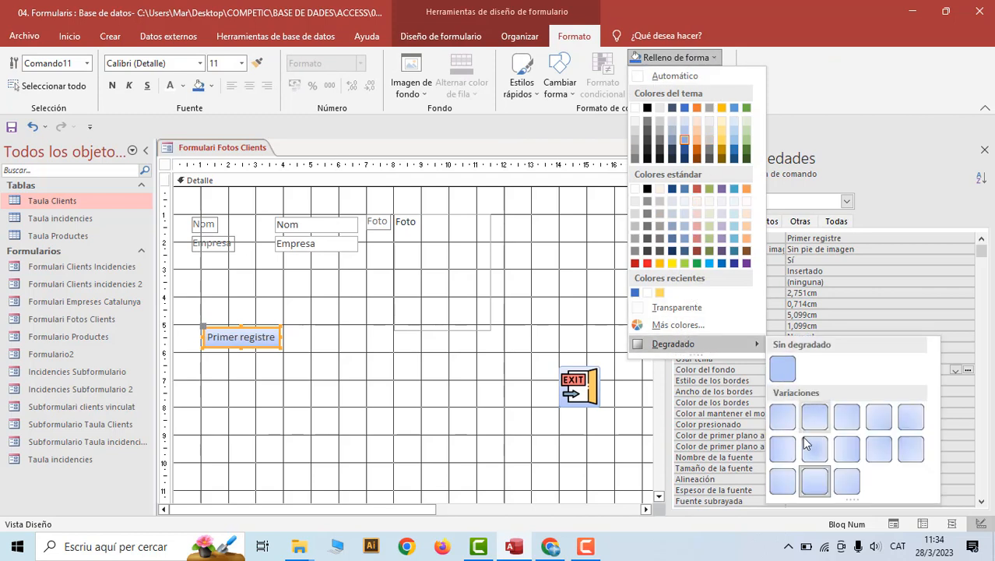
click(684, 108)
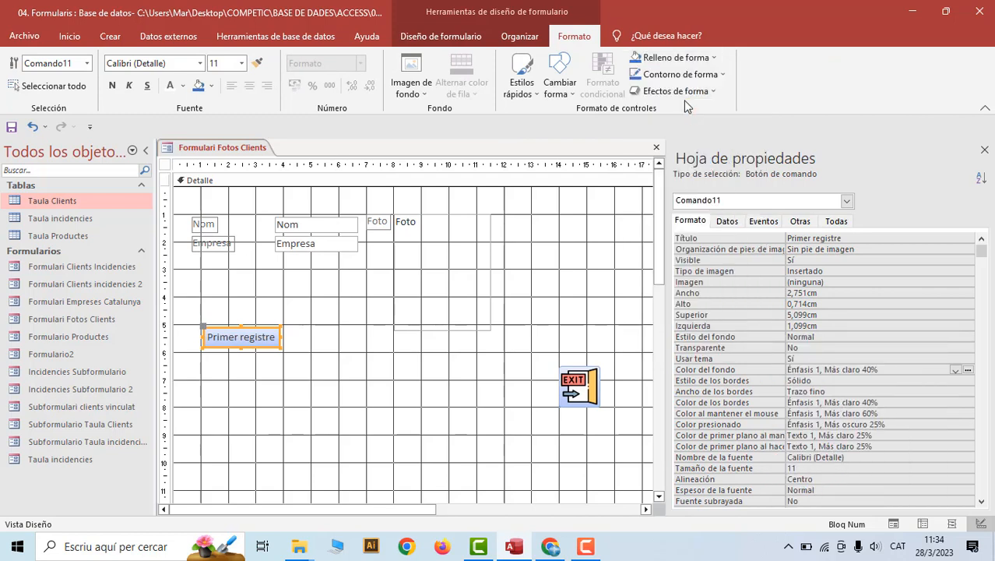
click(714, 58)
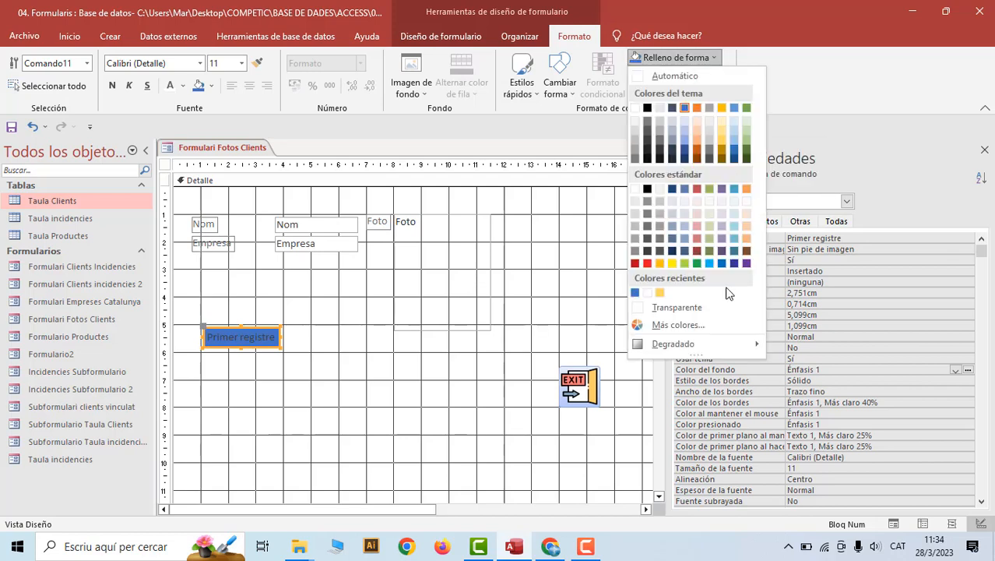
mouse_move(708, 341)
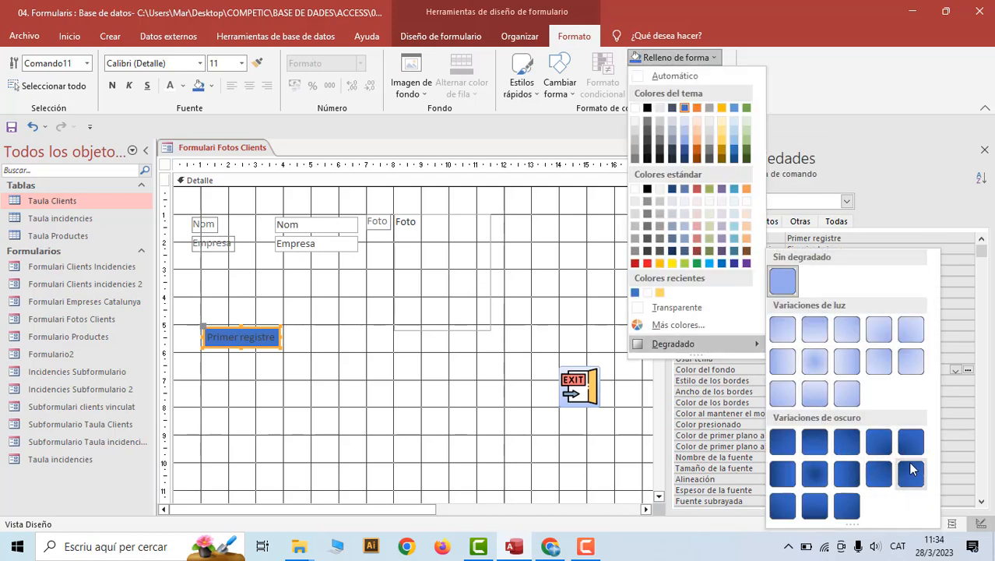
click(815, 506)
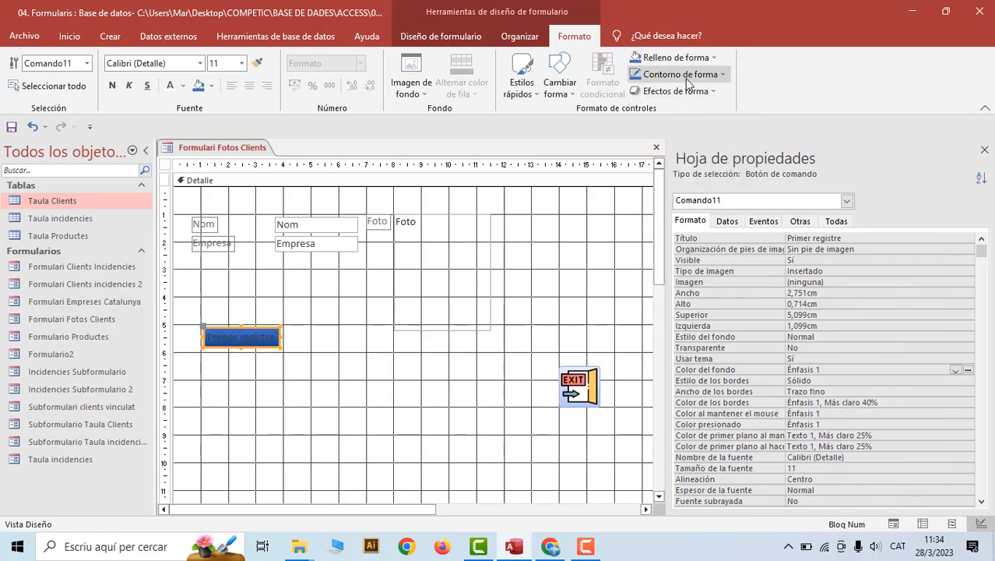
Make the Primer registre caption bold and give the button a blue 1 pt outline
click(256, 338)
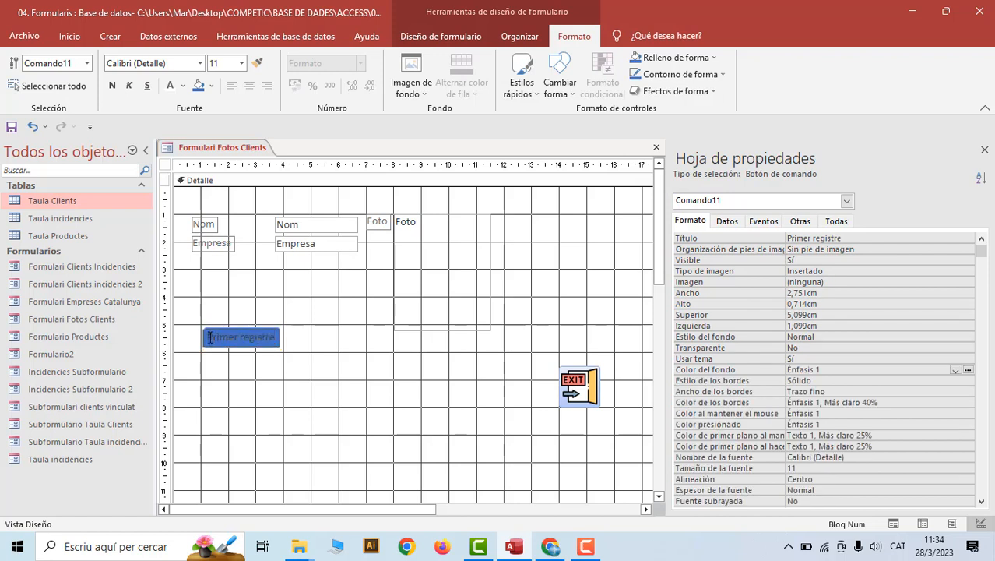
drag(210, 337, 277, 336)
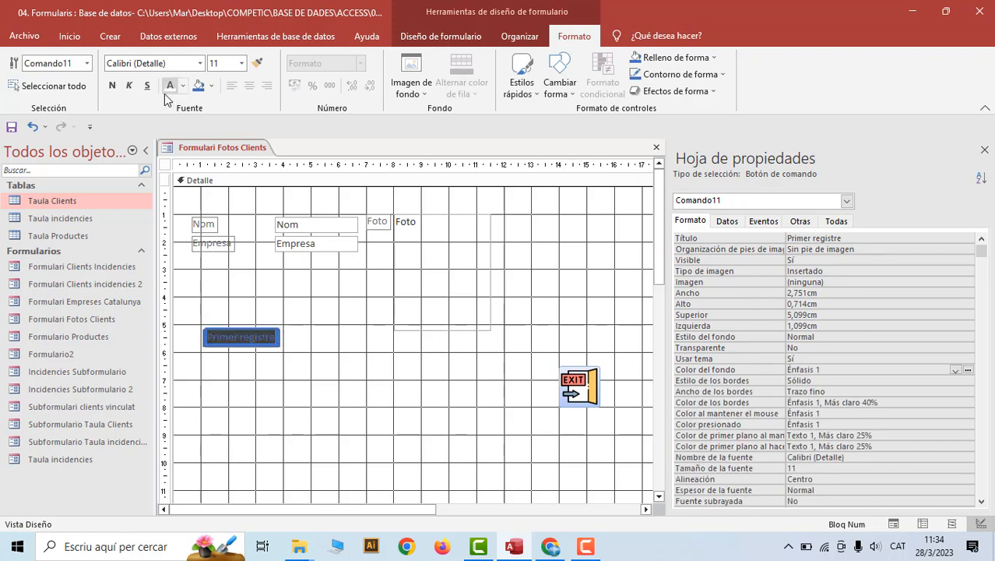
click(113, 86)
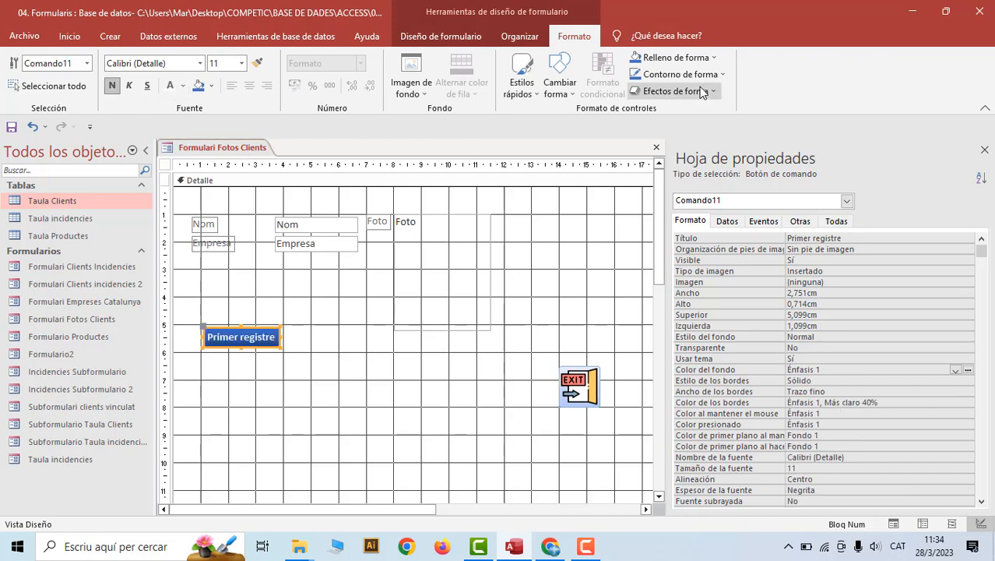
click(723, 75)
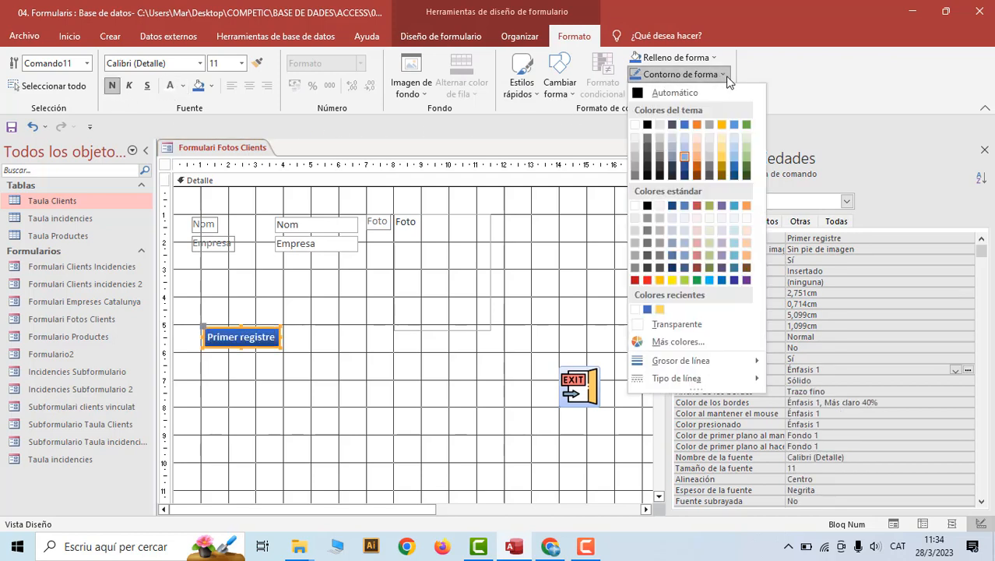
click(684, 125)
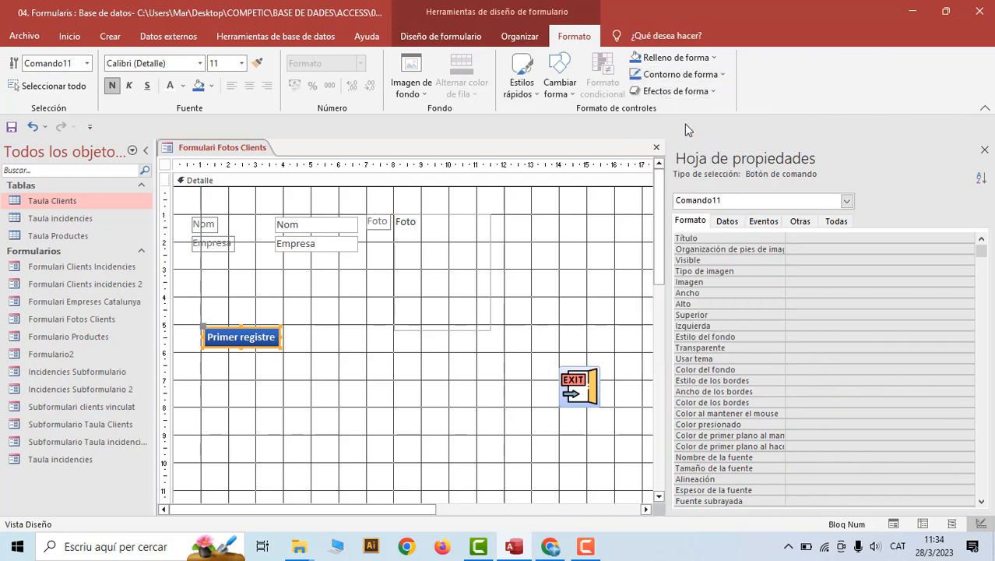
click(713, 79)
mouse_move(740, 361)
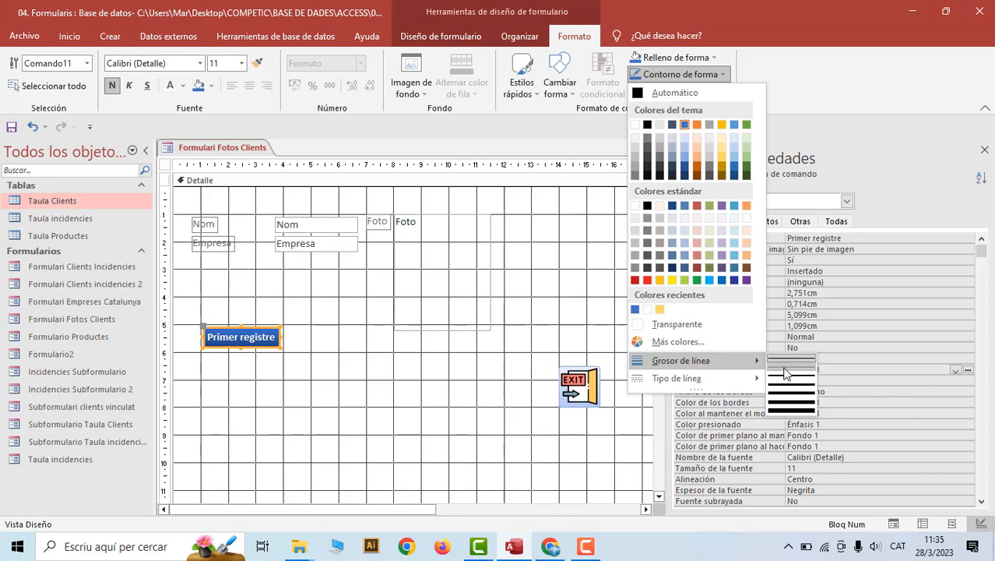
click(785, 368)
Add an outer drop shadow and a bevel effect to the Primer registre button
click(708, 92)
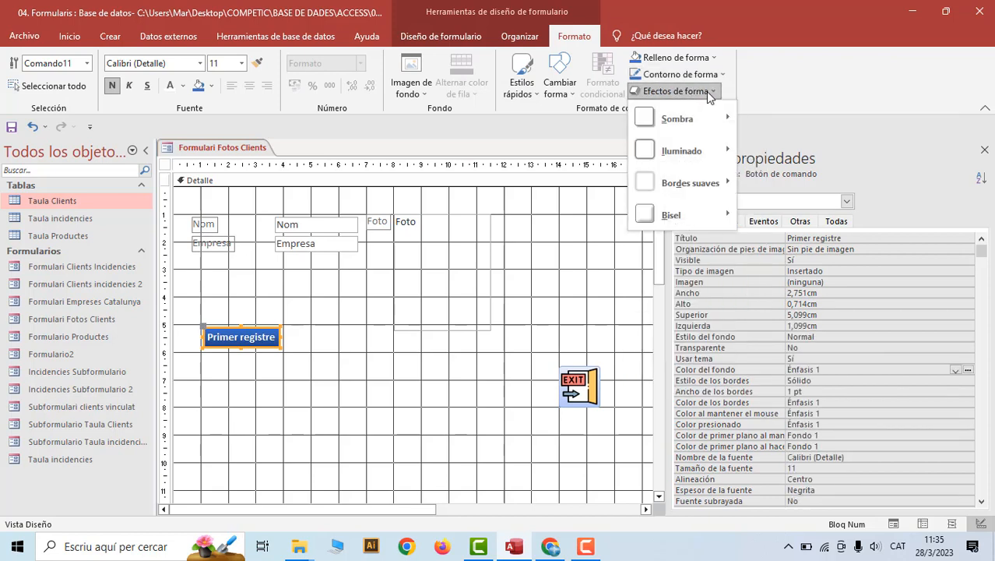
mouse_move(705, 118)
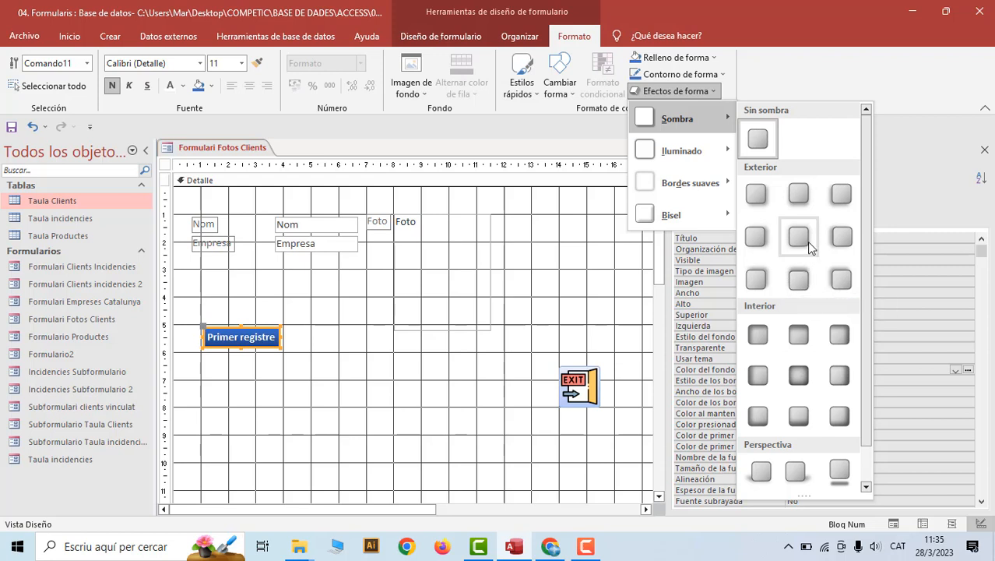
click(757, 194)
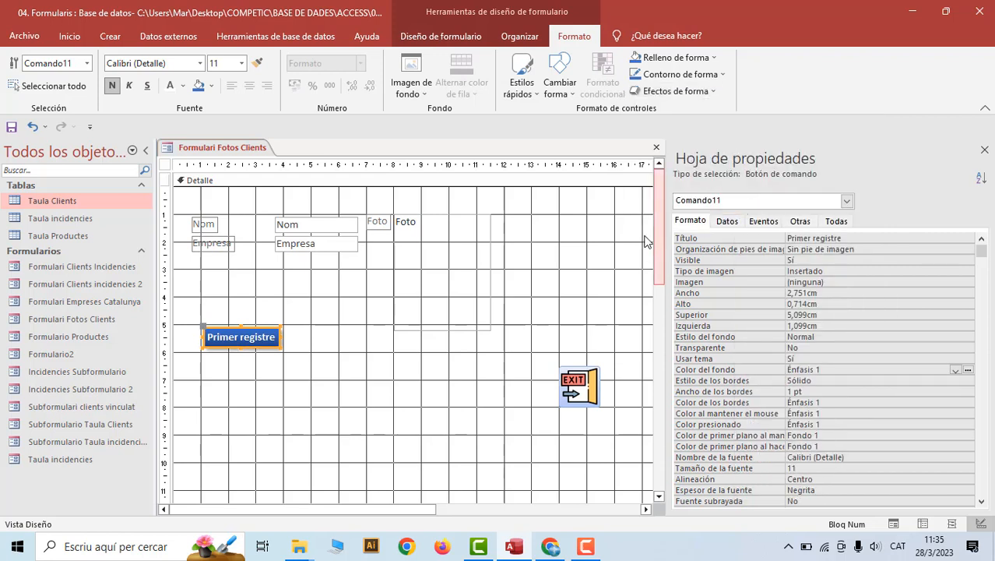
click(710, 94)
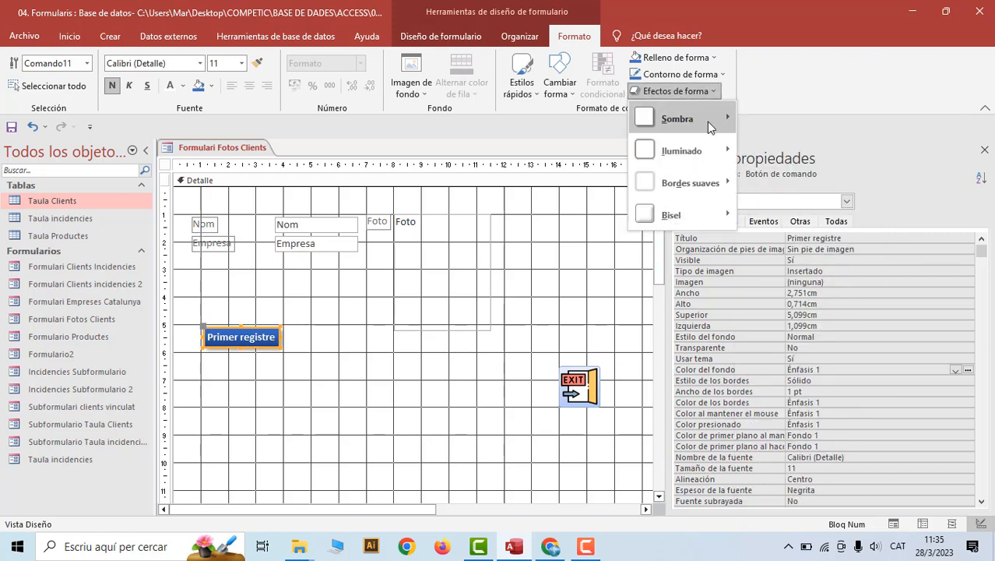
mouse_move(693, 211)
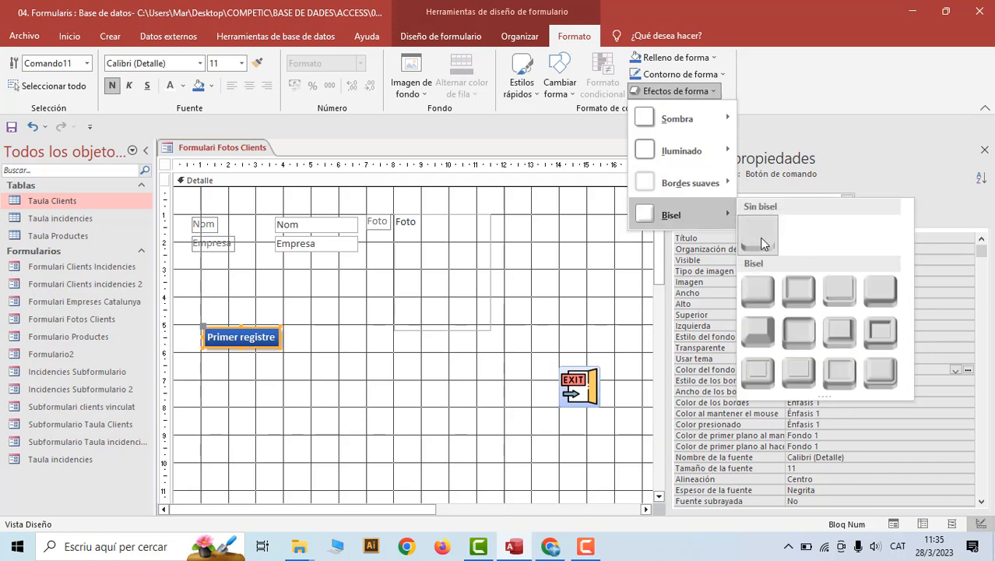
click(758, 291)
click(352, 406)
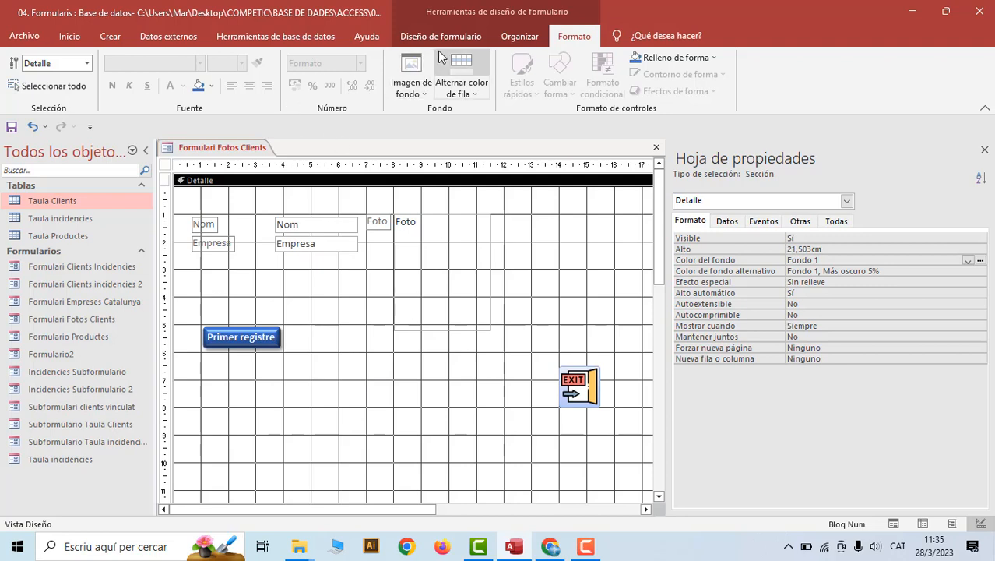
Draw a button below Primer registre set to Navegación de registros > go to previous record
click(468, 36)
click(253, 74)
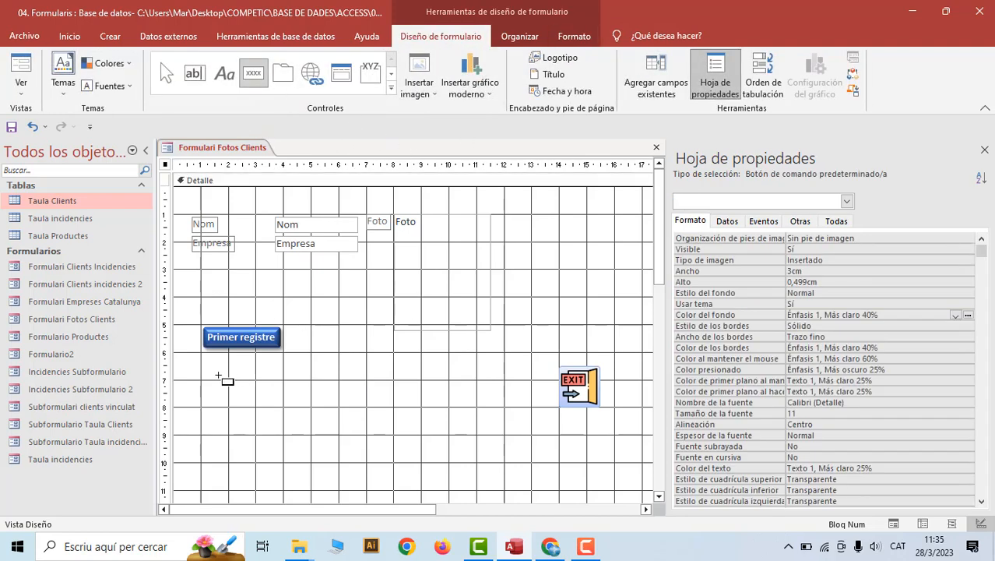
drag(206, 380, 358, 411)
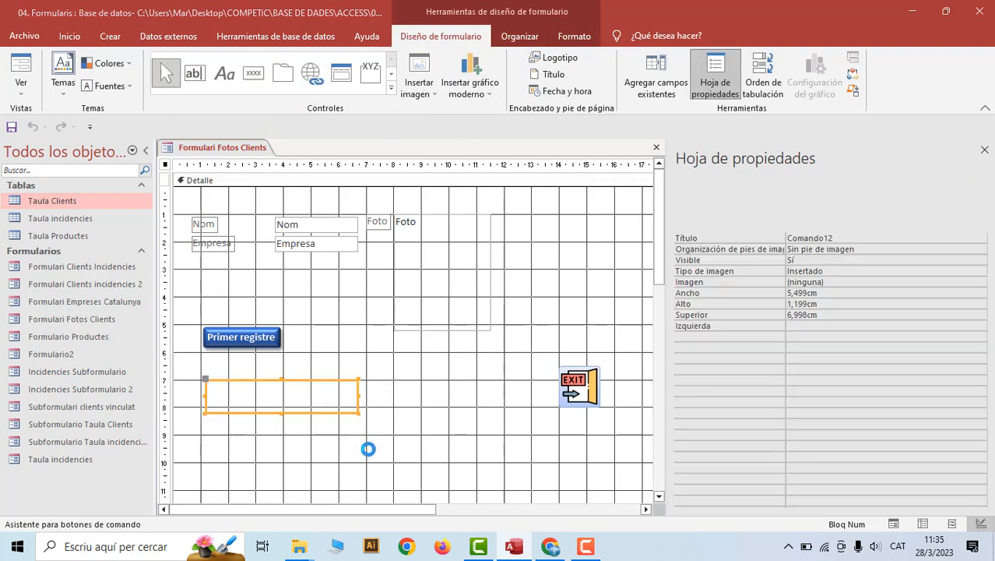
click(491, 212)
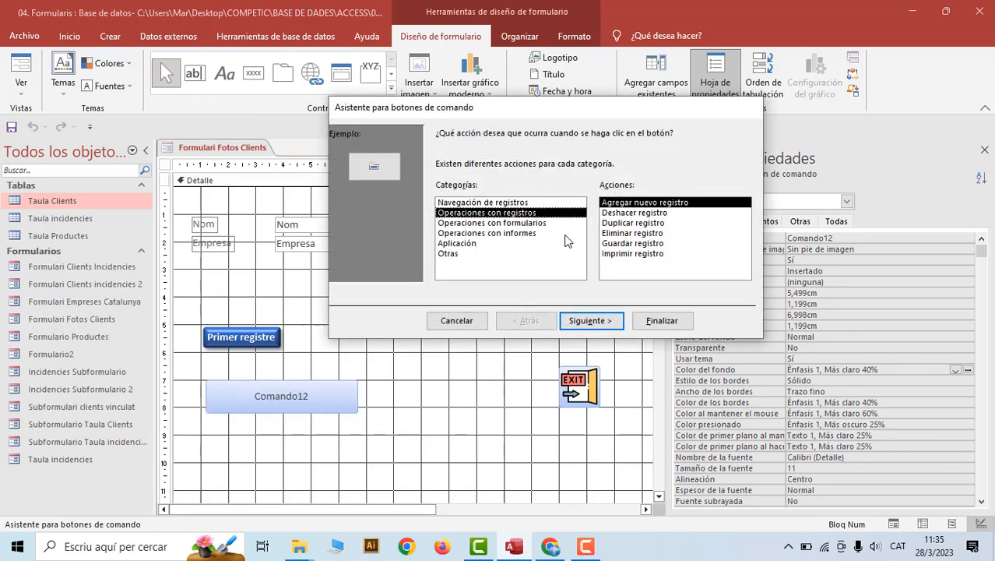
click(532, 204)
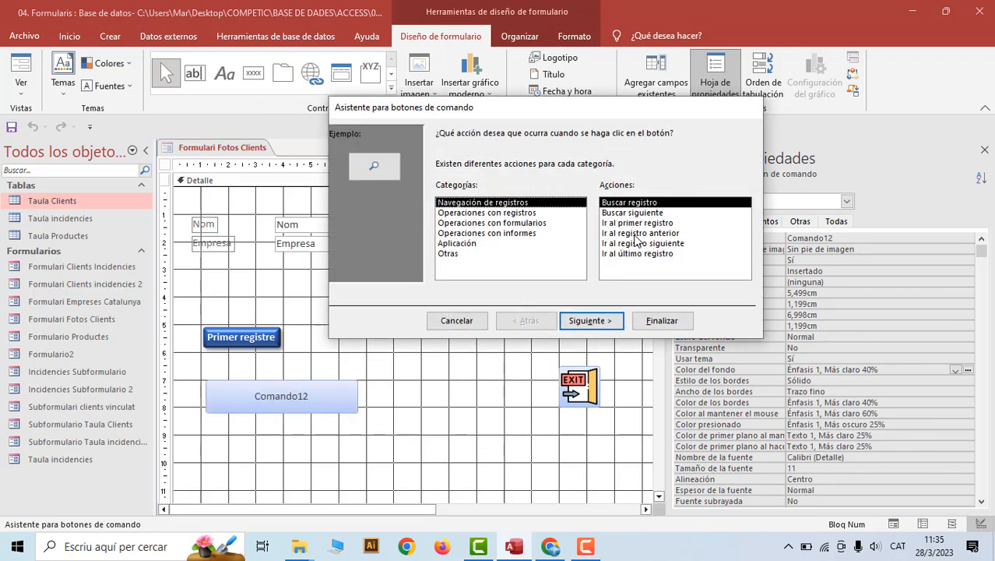
click(635, 232)
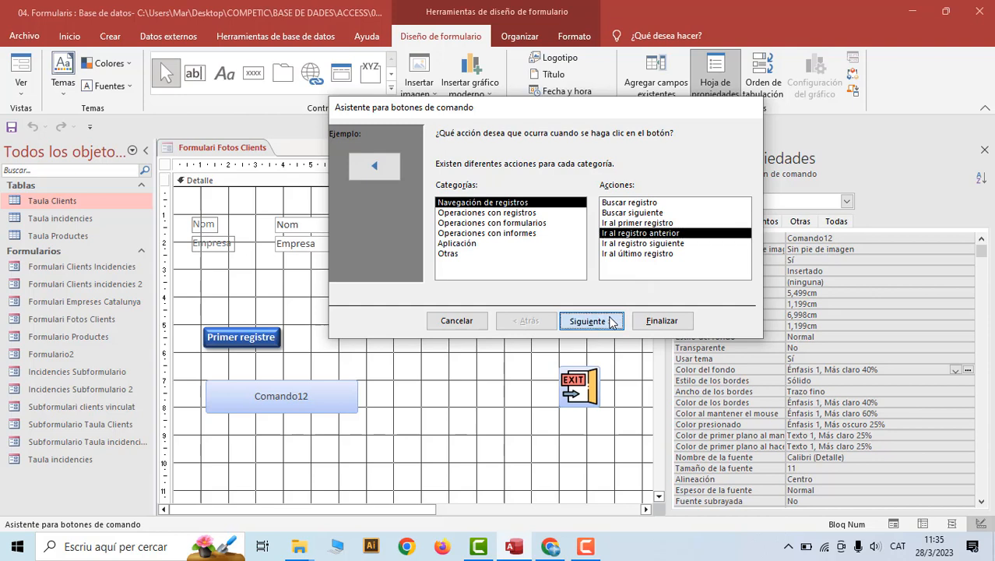
click(600, 320)
Caption the new button 'Següent' and finish the wizard
drag(570, 184, 487, 195)
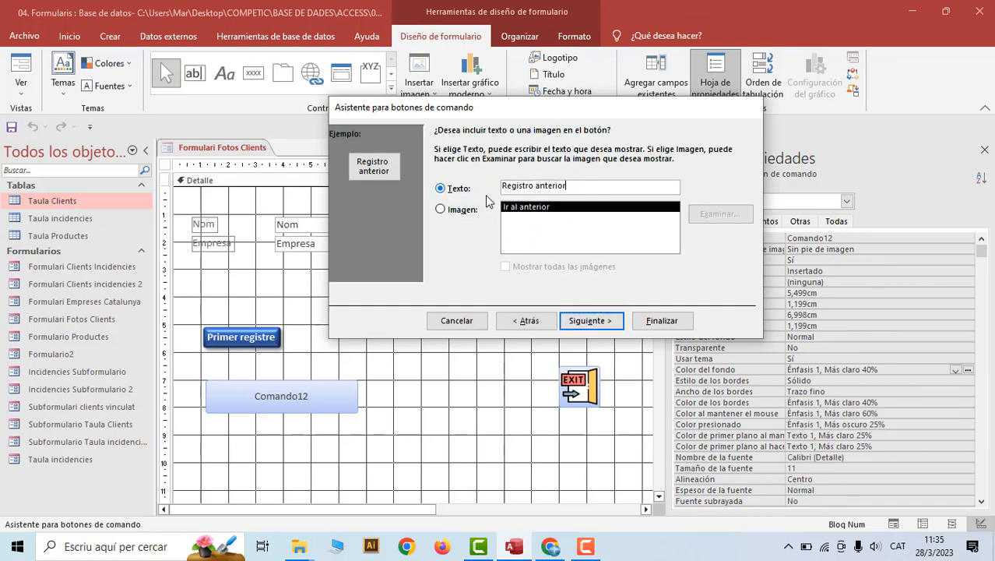
drag(575, 183, 488, 190)
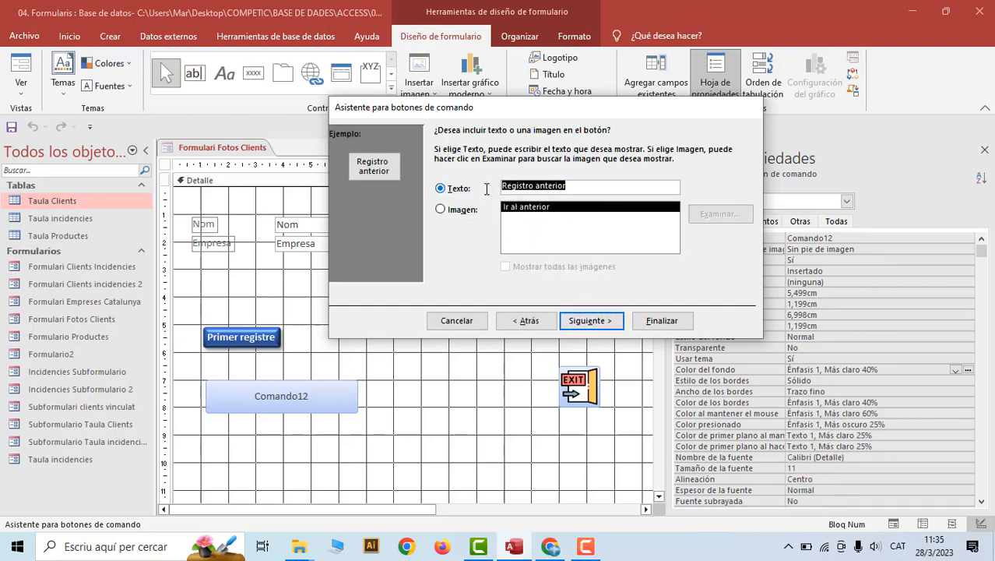
text(Se)
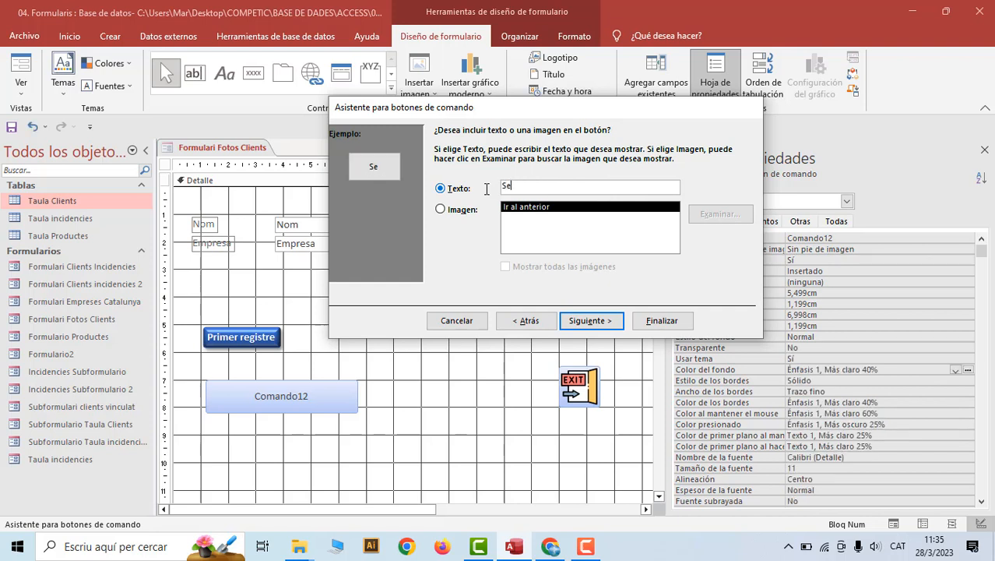
text(güent)
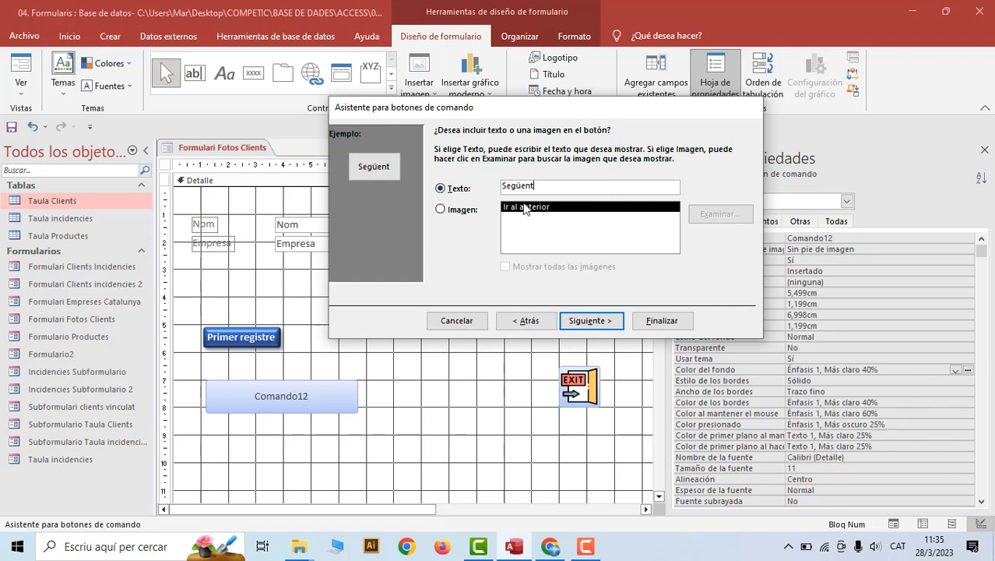
click(601, 321)
click(662, 320)
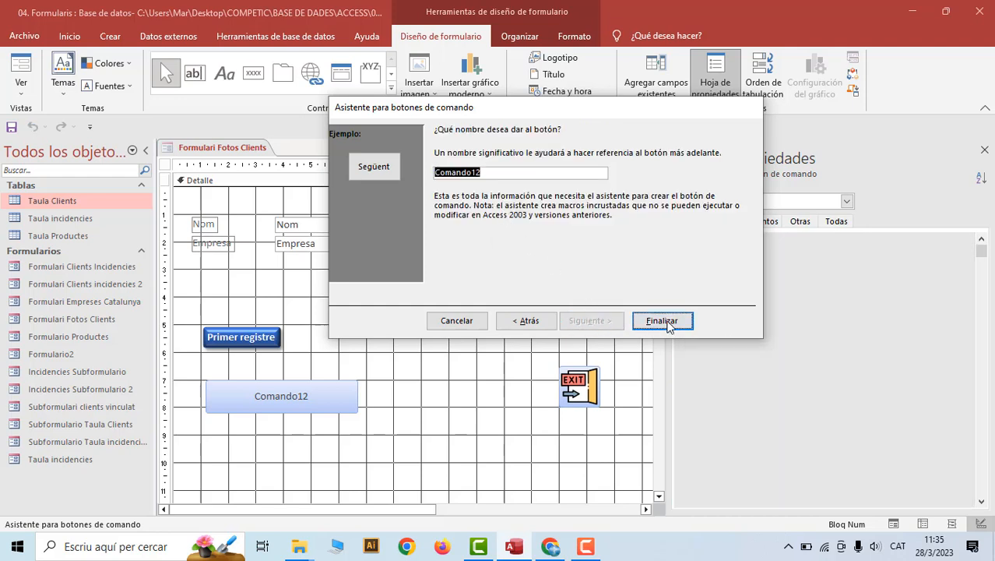
click(288, 391)
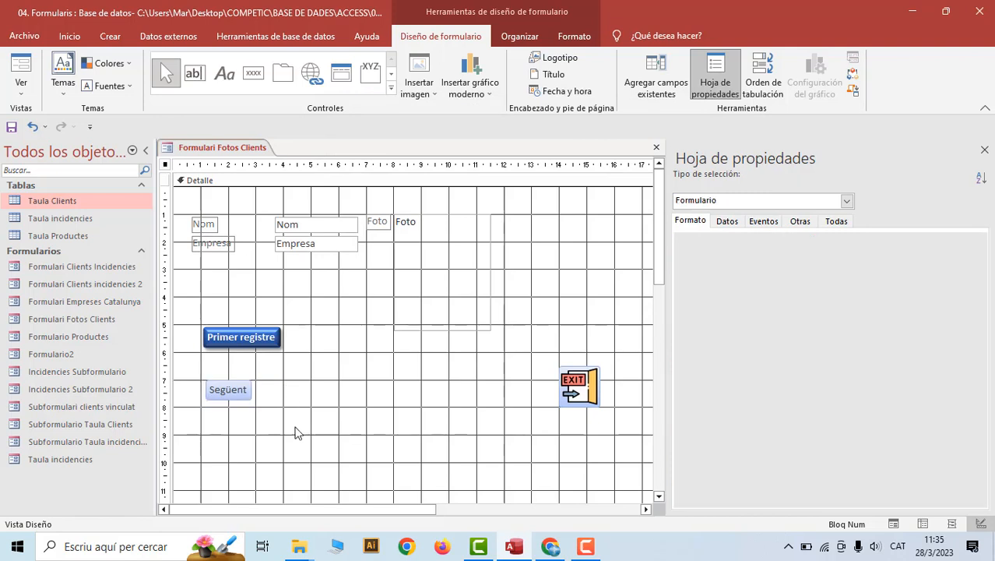
Widen the Següent button to about 5.9 cm and make it taller
drag(196, 310, 330, 432)
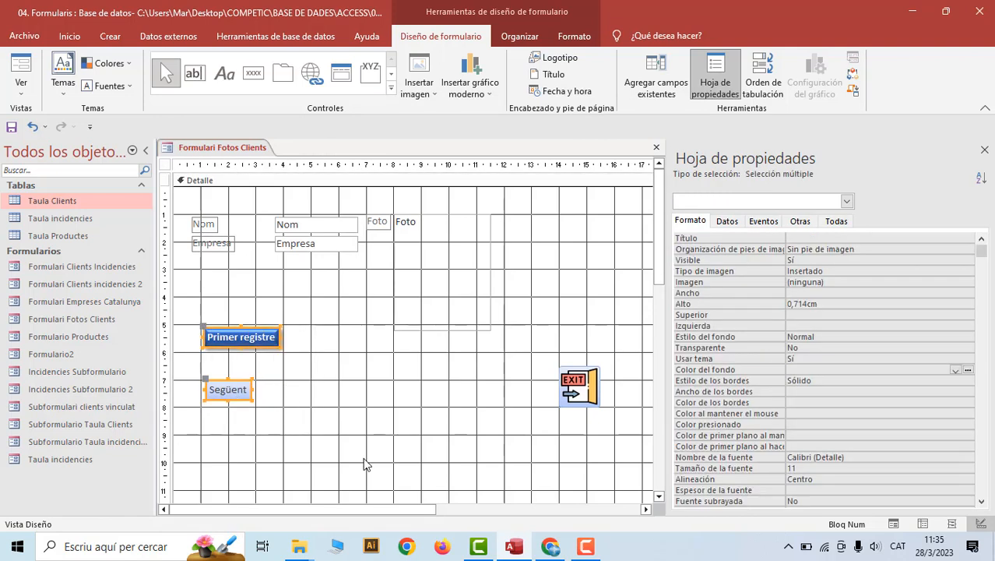
click(253, 375)
click(241, 391)
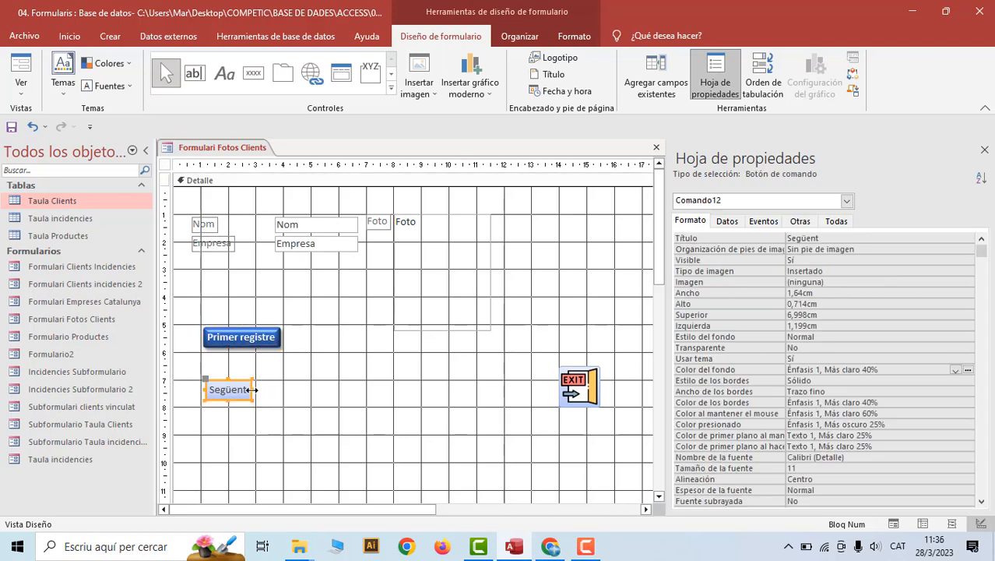
drag(253, 389, 371, 389)
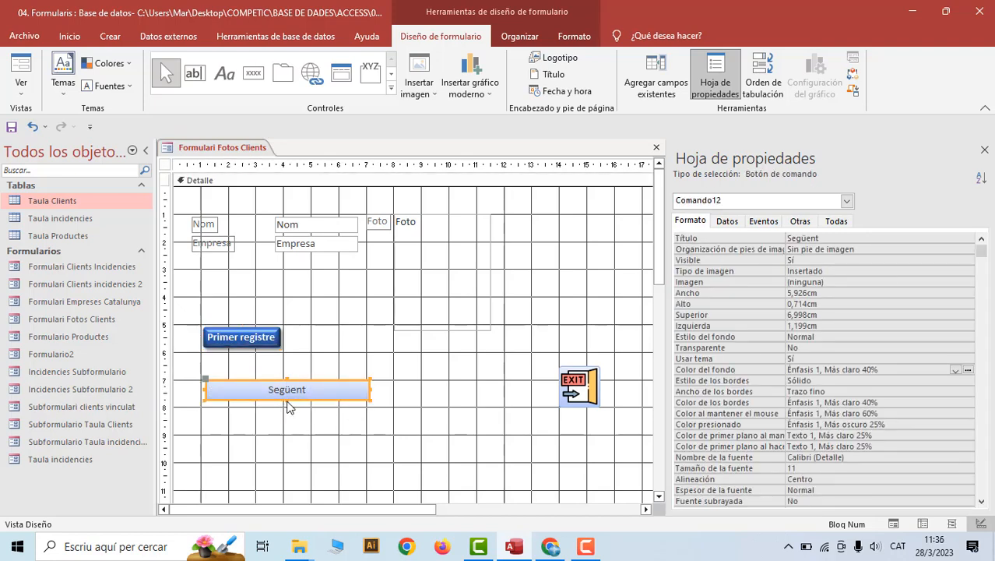
drag(286, 398, 311, 419)
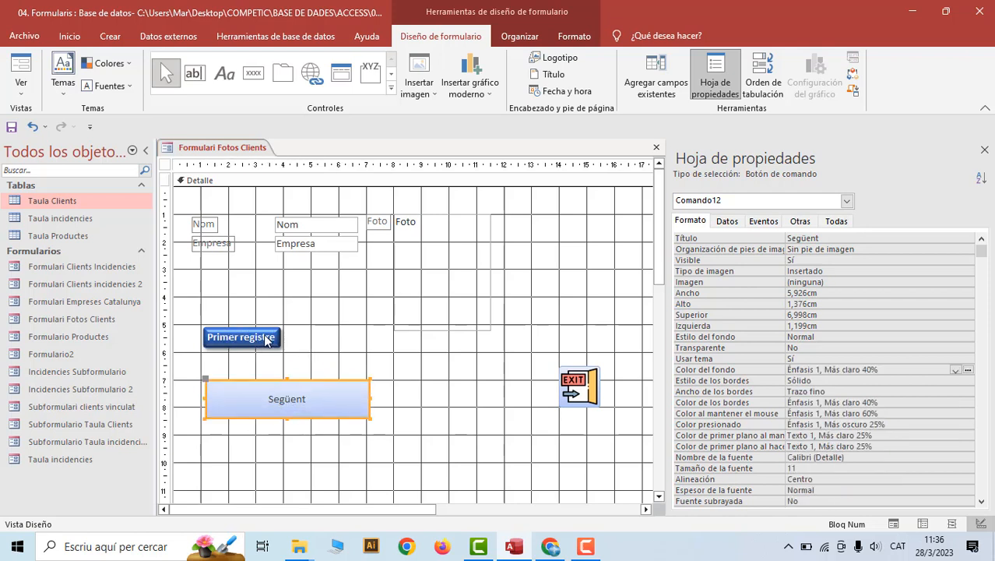
Size Primer registre to match Següent using Ajustar al más ancho and Ajustar al más alto
drag(199, 308, 402, 448)
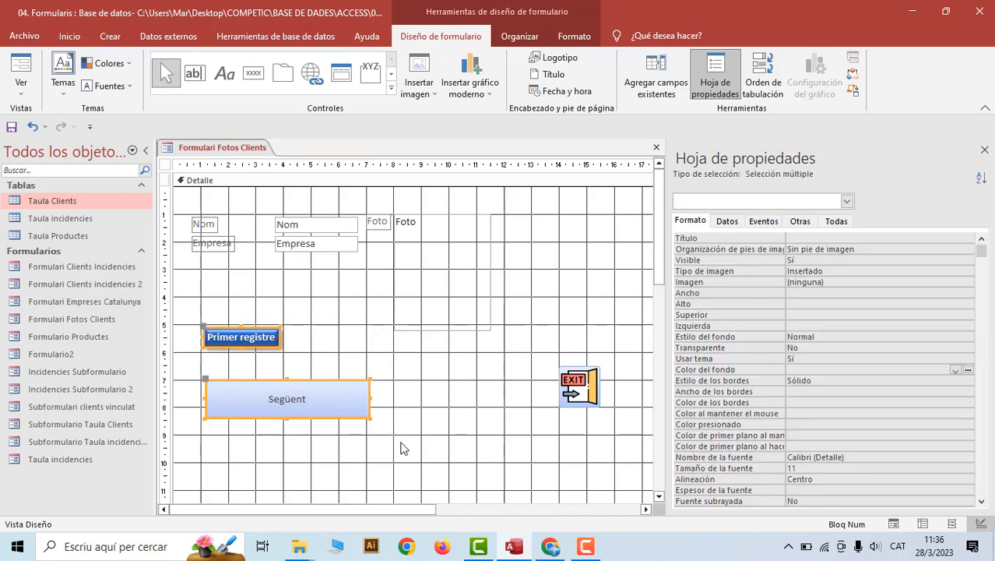
click(520, 36)
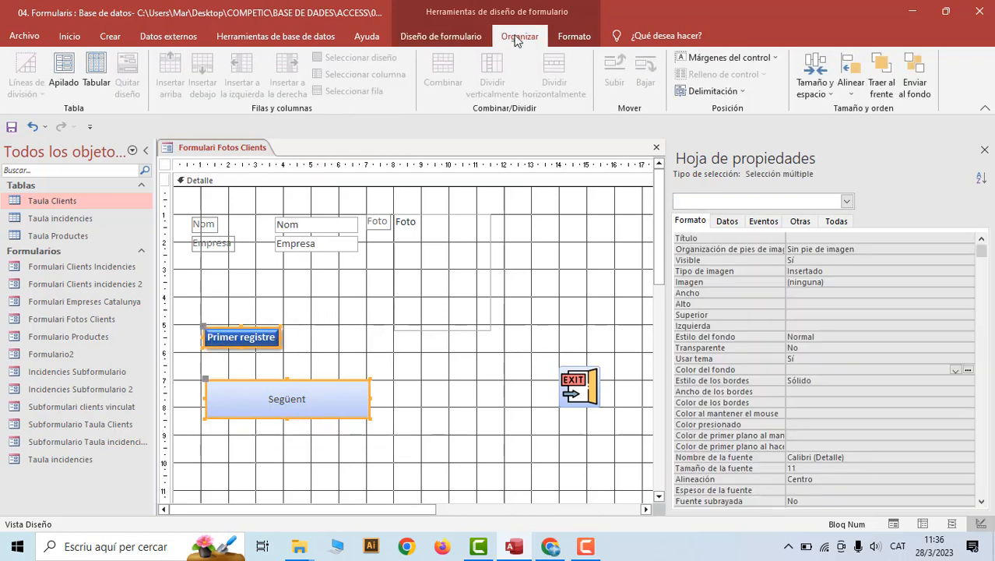
click(827, 102)
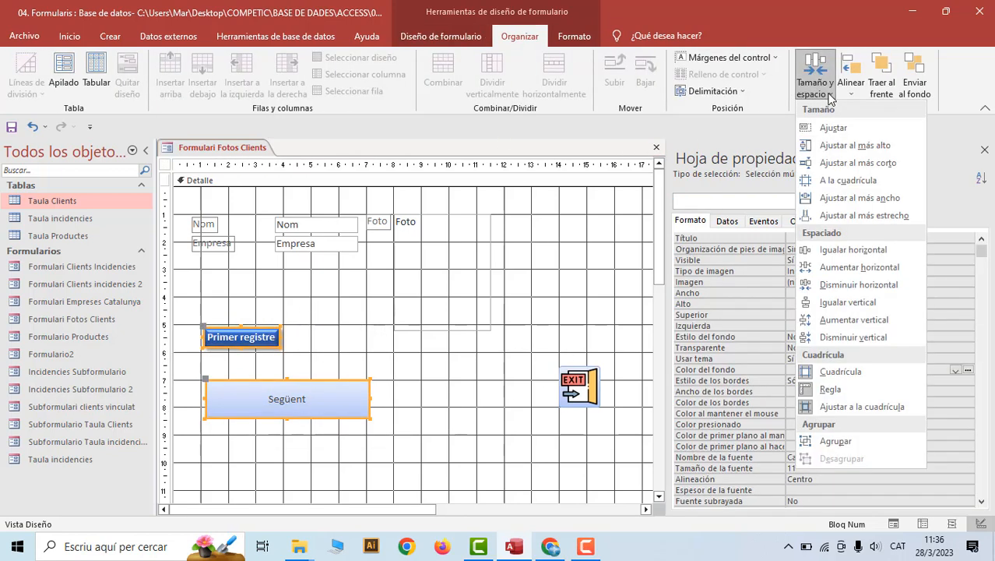
click(855, 201)
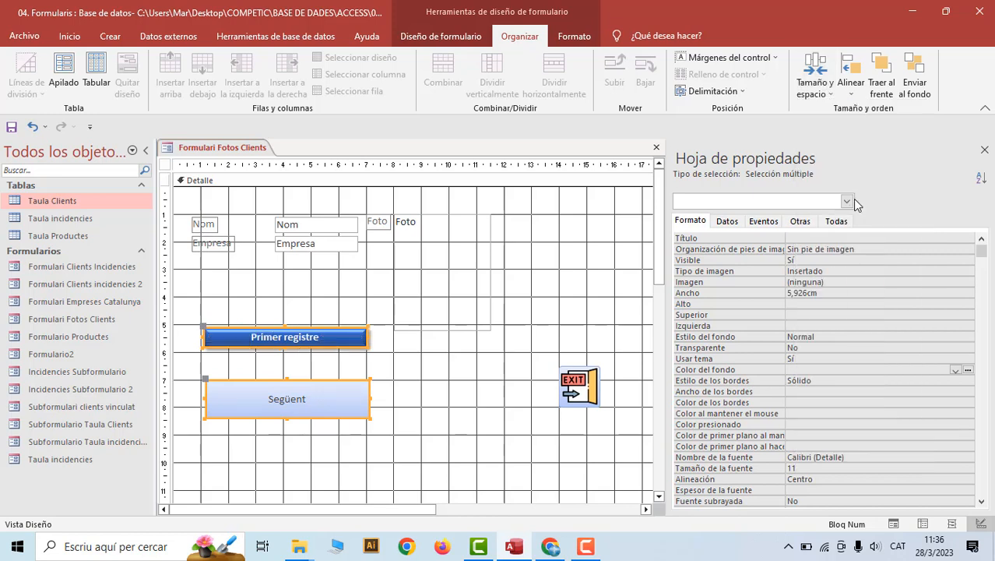
click(828, 93)
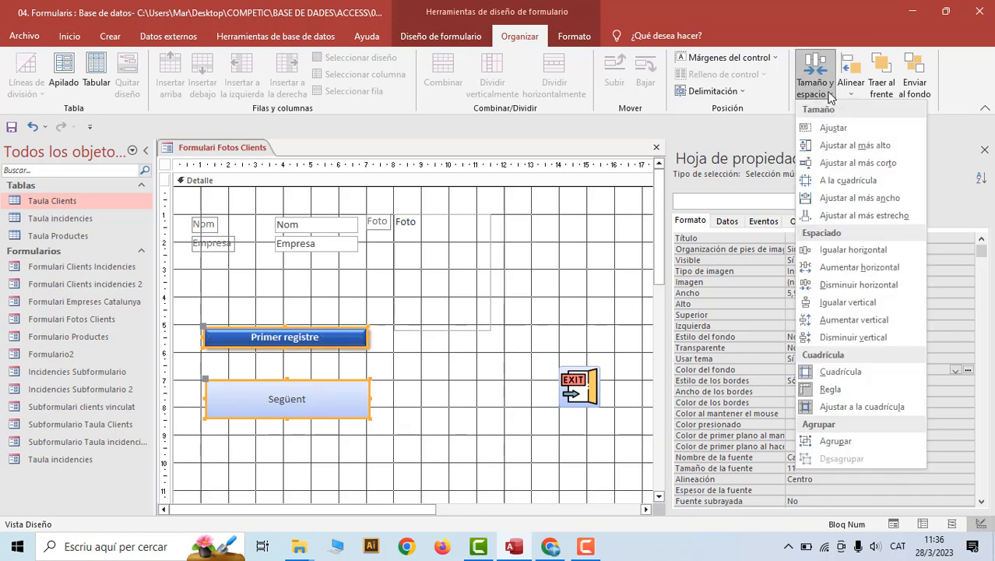
click(839, 145)
click(459, 419)
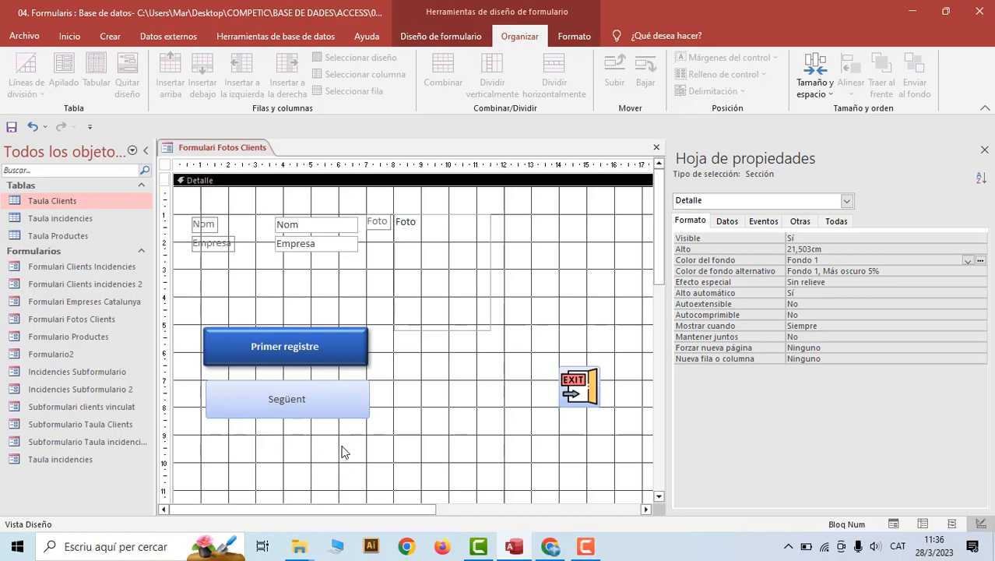
Copy Primer registre's dark blue formatting onto the Següent button with Copiar formato
click(349, 350)
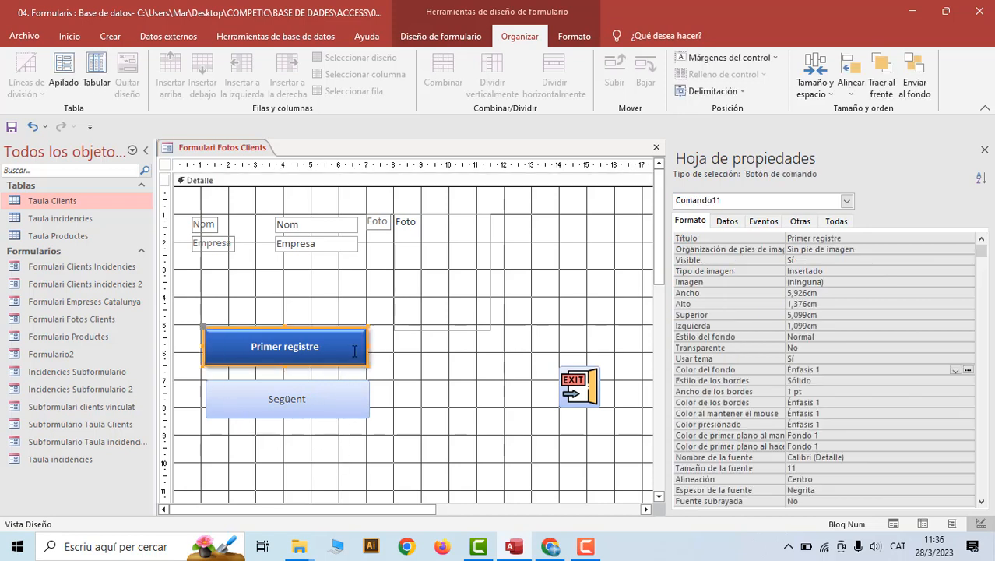
click(68, 35)
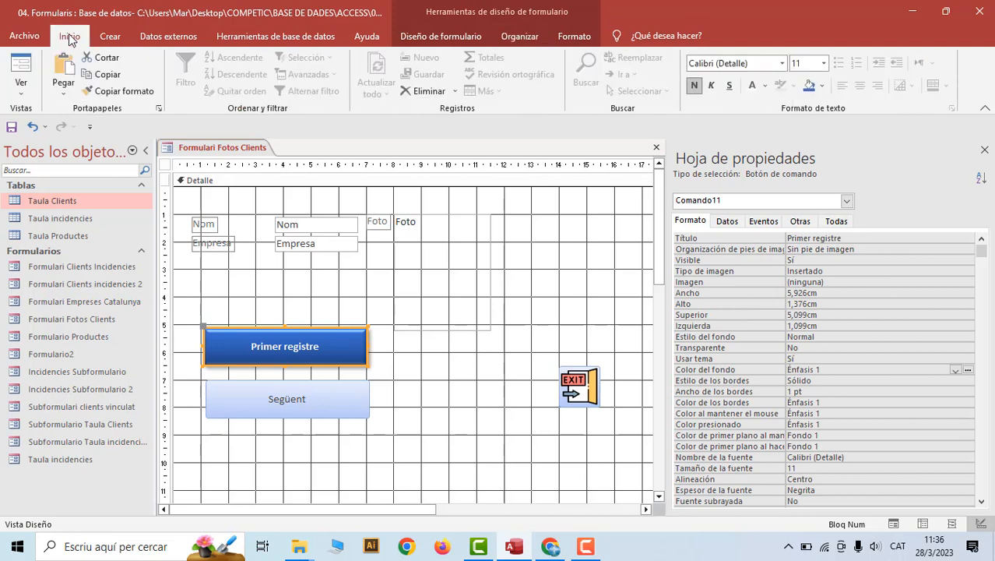
click(105, 91)
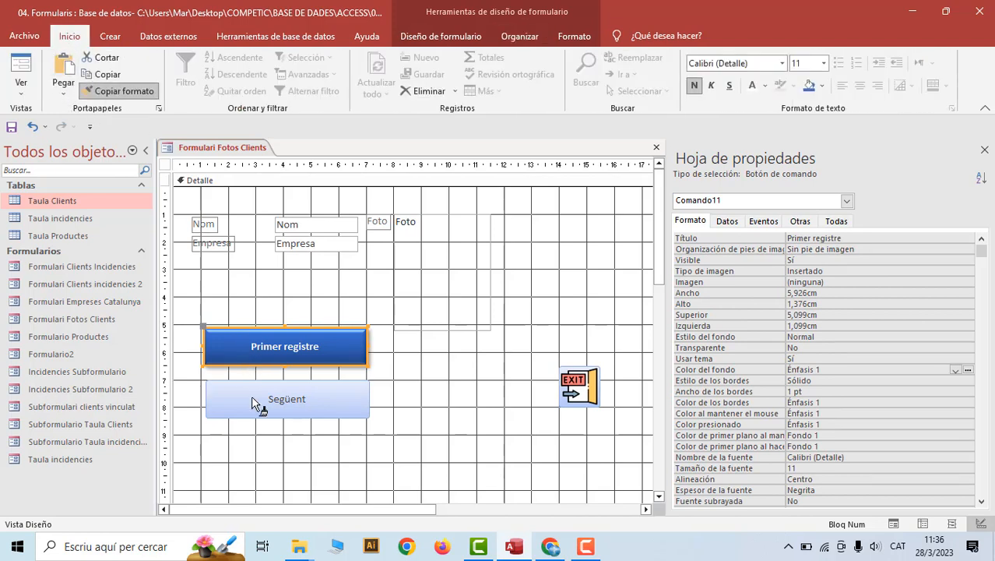
click(259, 401)
click(397, 446)
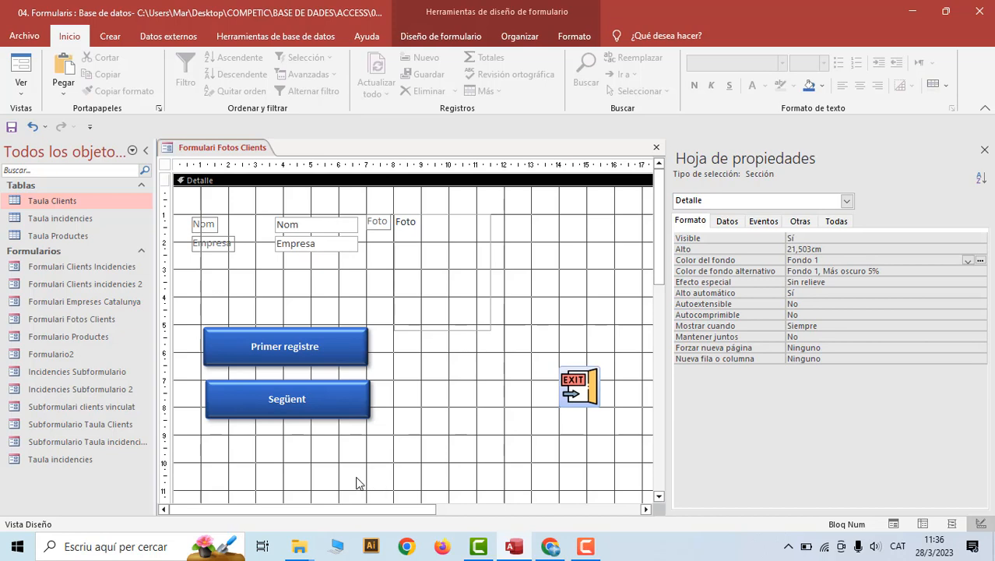
Shrink both navigation buttons and align them on their left edges
drag(199, 306, 285, 389)
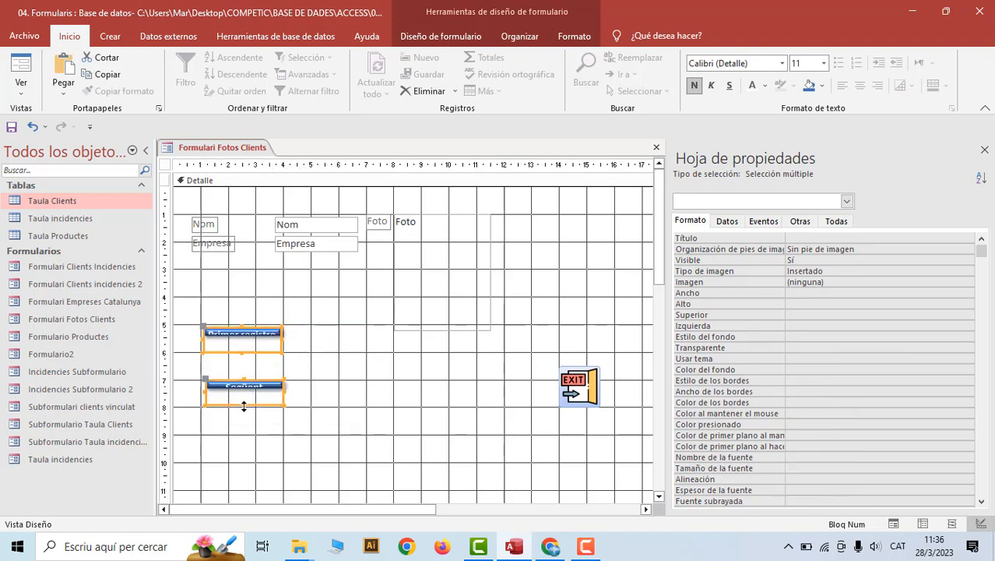
click(404, 488)
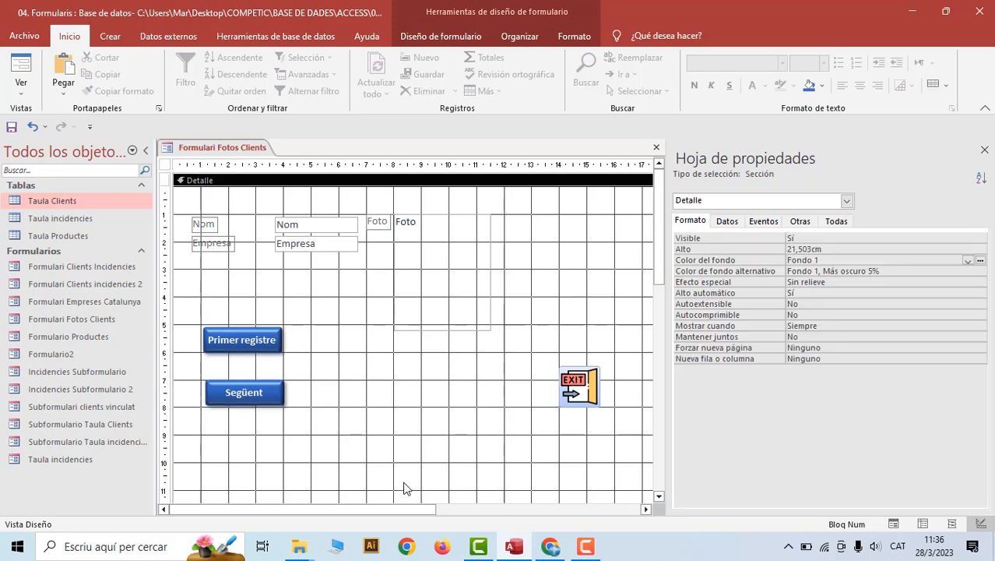
drag(195, 314, 311, 436)
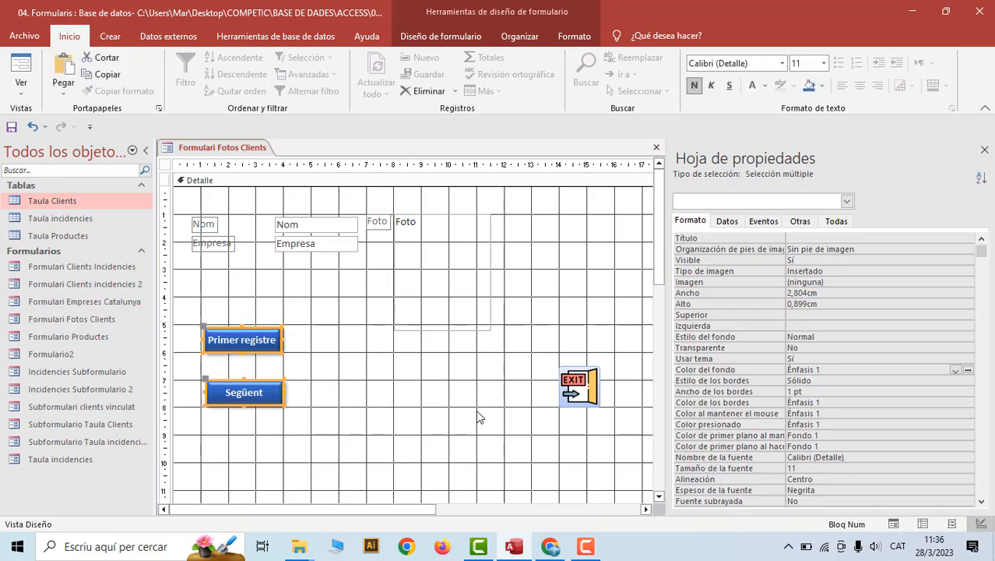
click(535, 36)
click(851, 82)
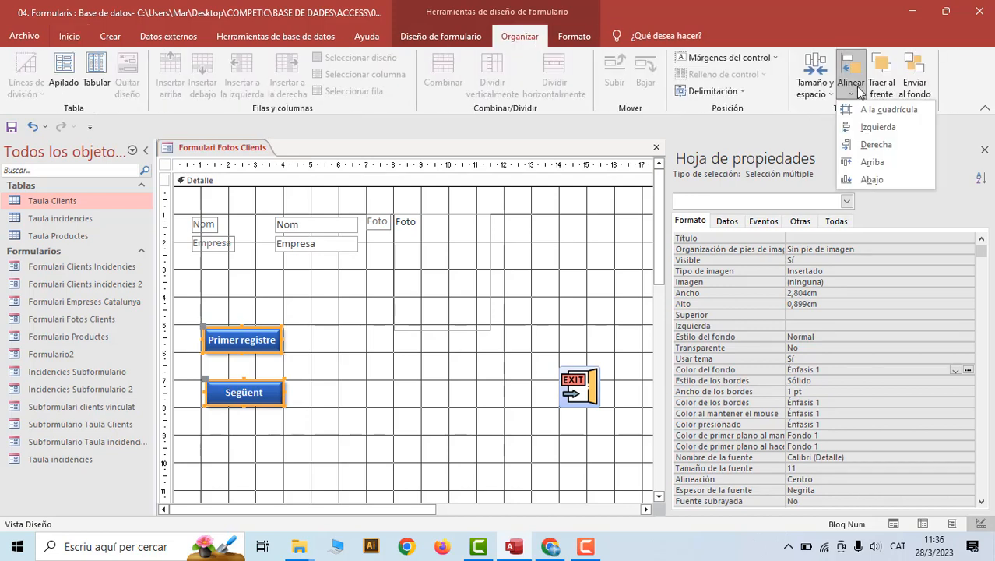
click(878, 127)
click(438, 441)
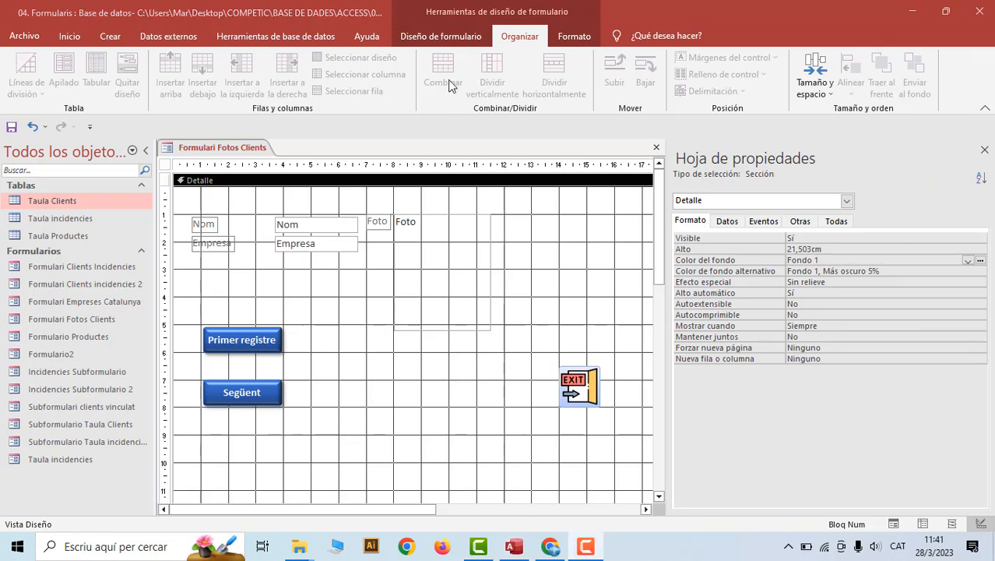
Draw a button below Següent whose action is going to the last record
click(424, 35)
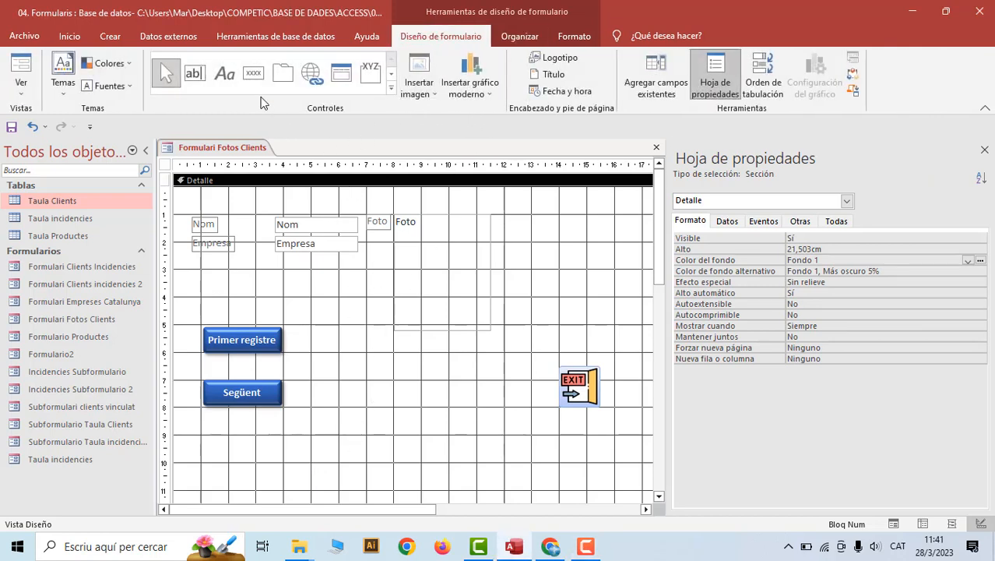
click(253, 72)
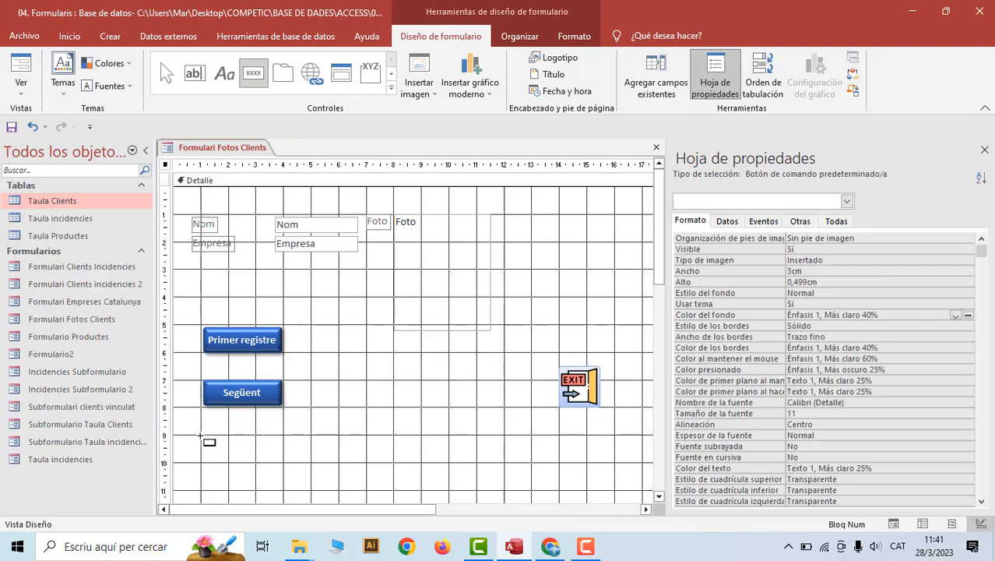
drag(200, 436, 292, 460)
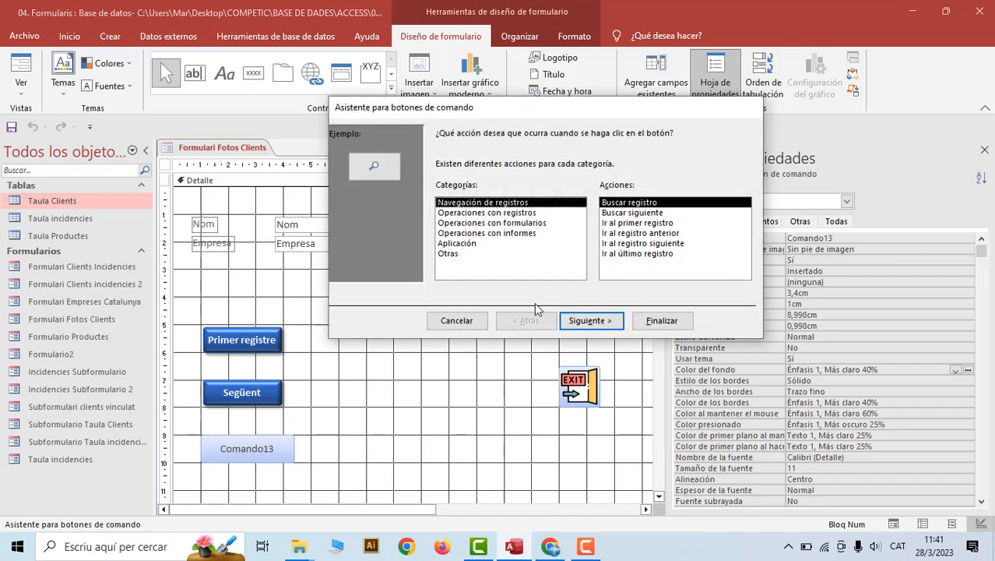
click(619, 254)
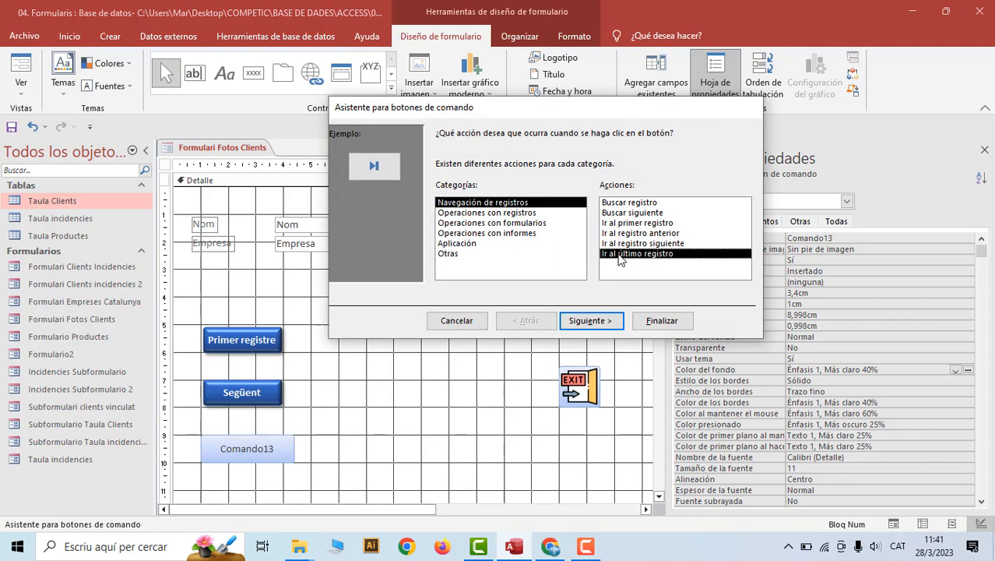
click(604, 326)
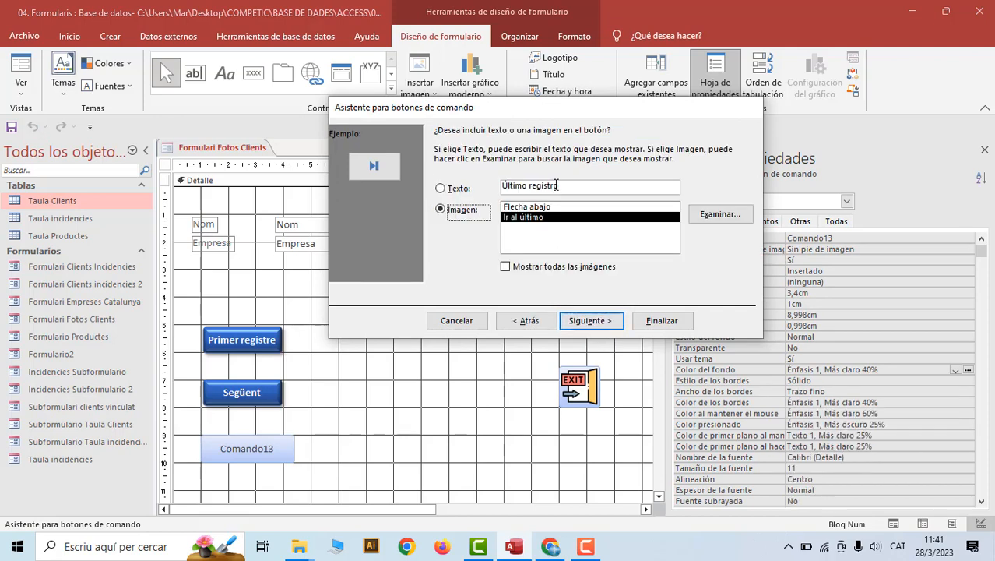
Caption the button '&Últim', name it btultim, and finish the wizard
drag(533, 189, 497, 188)
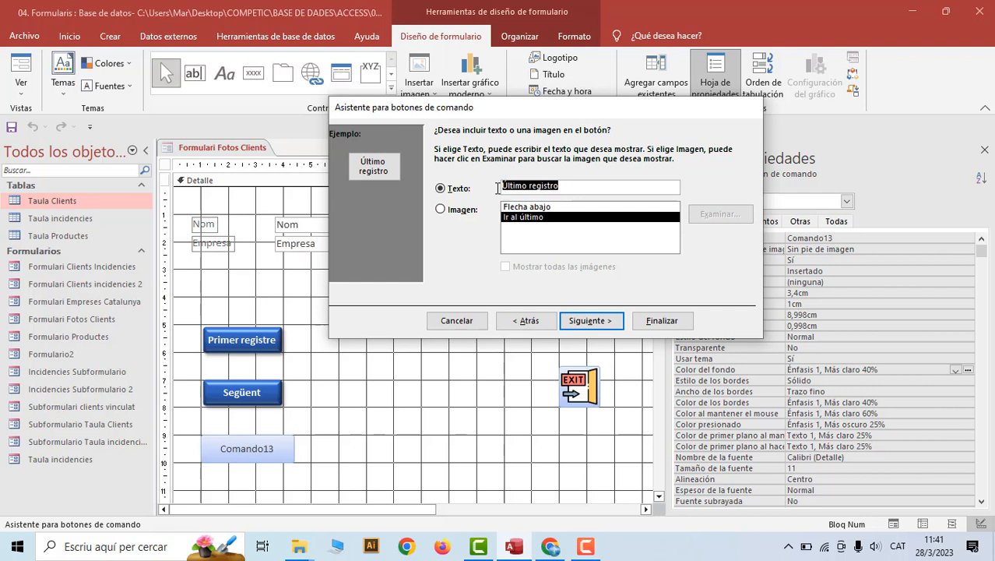
text(&)
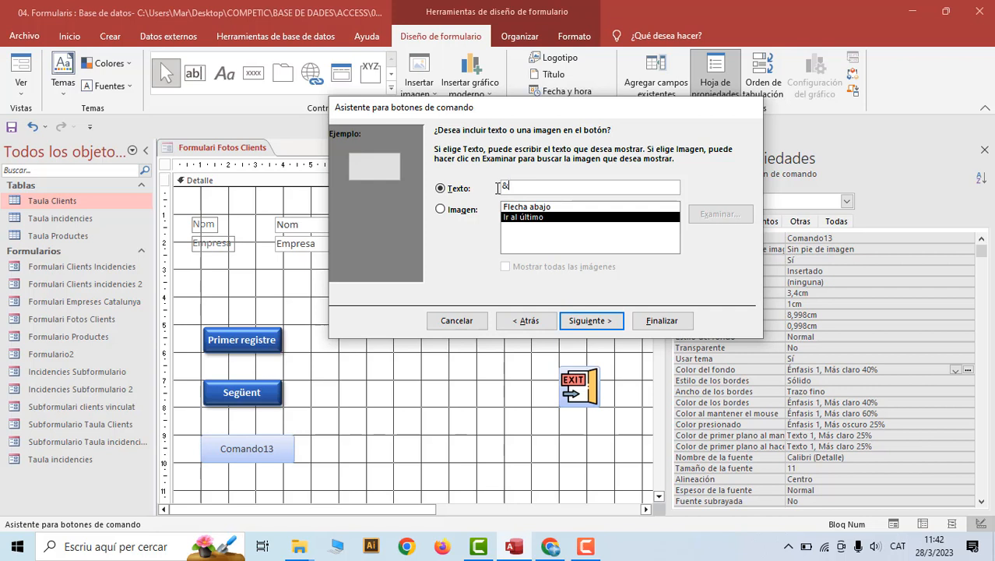
text(Últim)
click(587, 321)
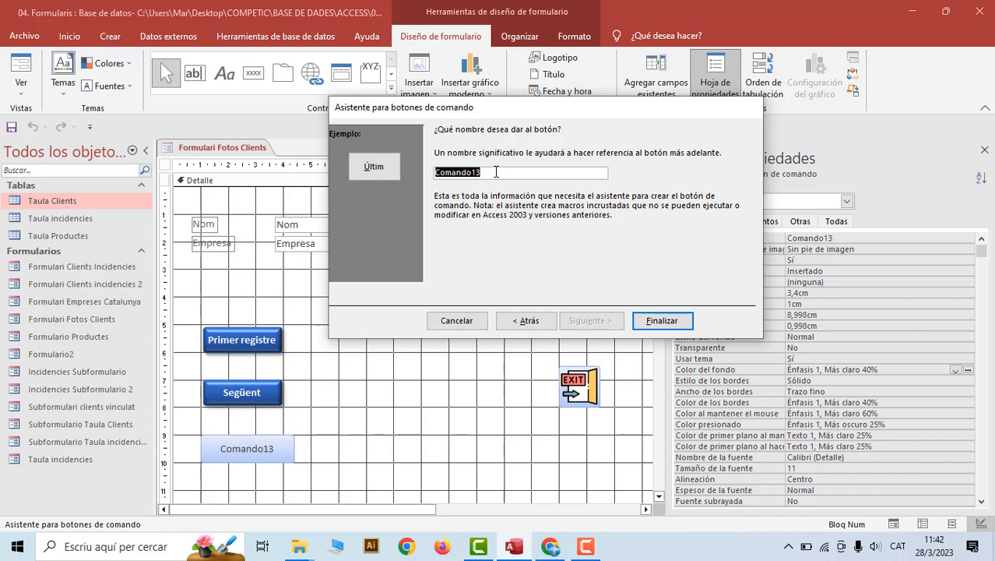
text(btultim)
click(662, 320)
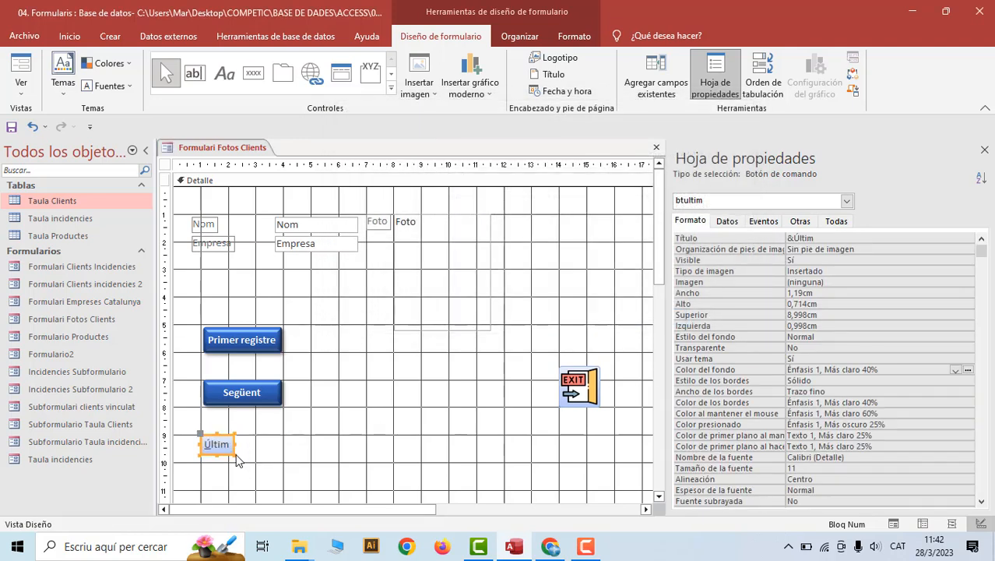
Stretch the Últim button, then delete it from the form
drag(236, 460, 337, 463)
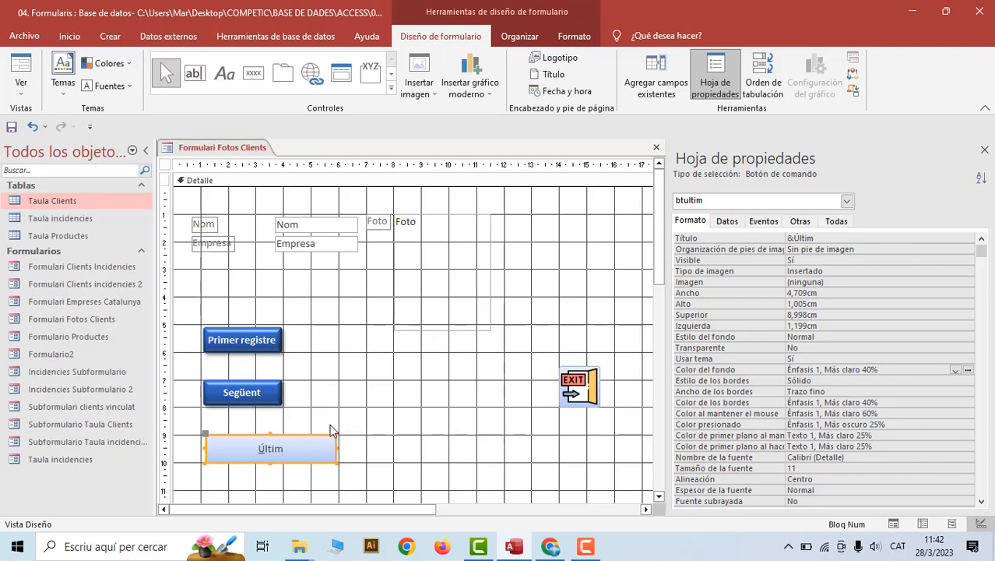
key(Delete)
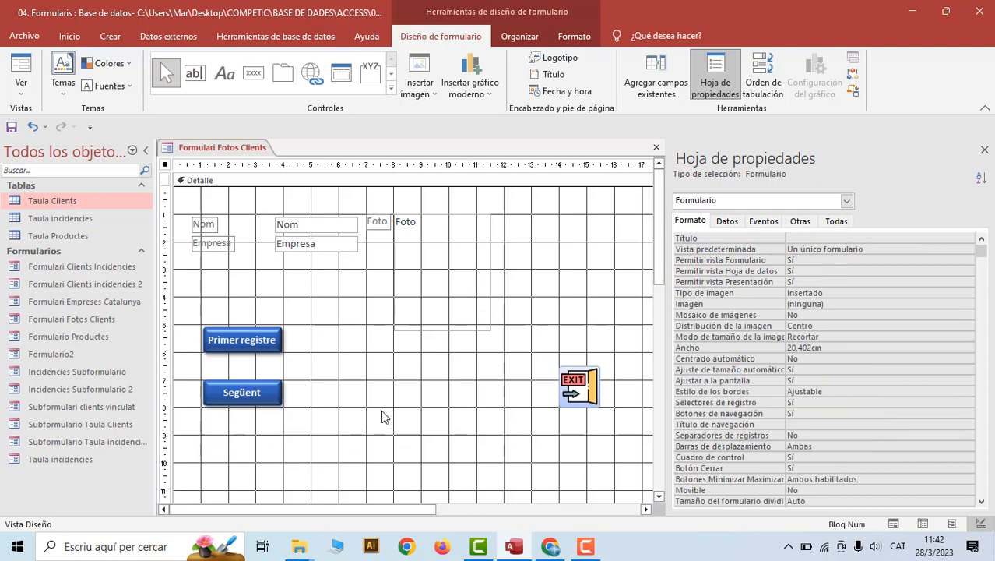
Create the Comando14 button below Següent that quits the application, with text caption '&SORTIR'
click(254, 76)
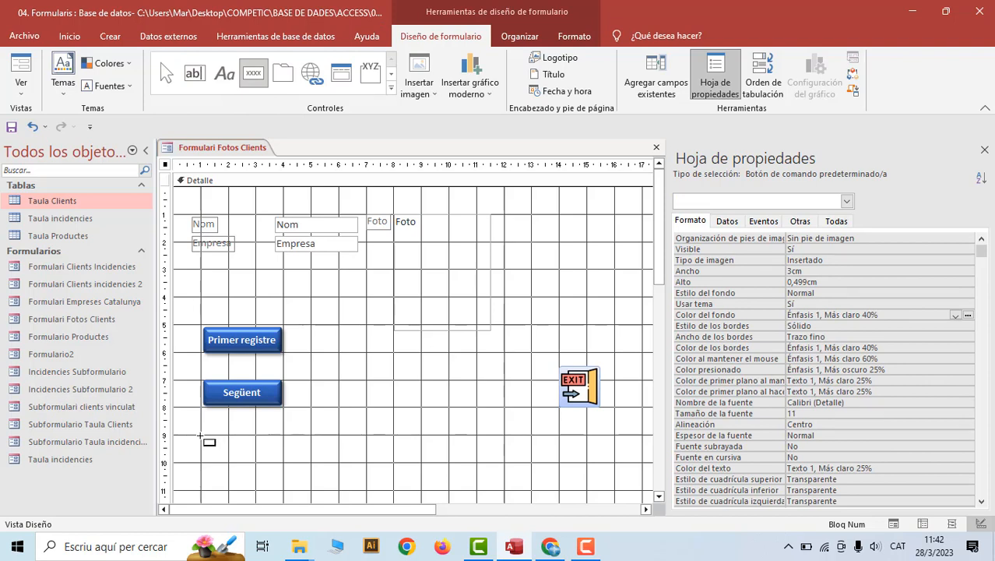
drag(200, 432, 308, 461)
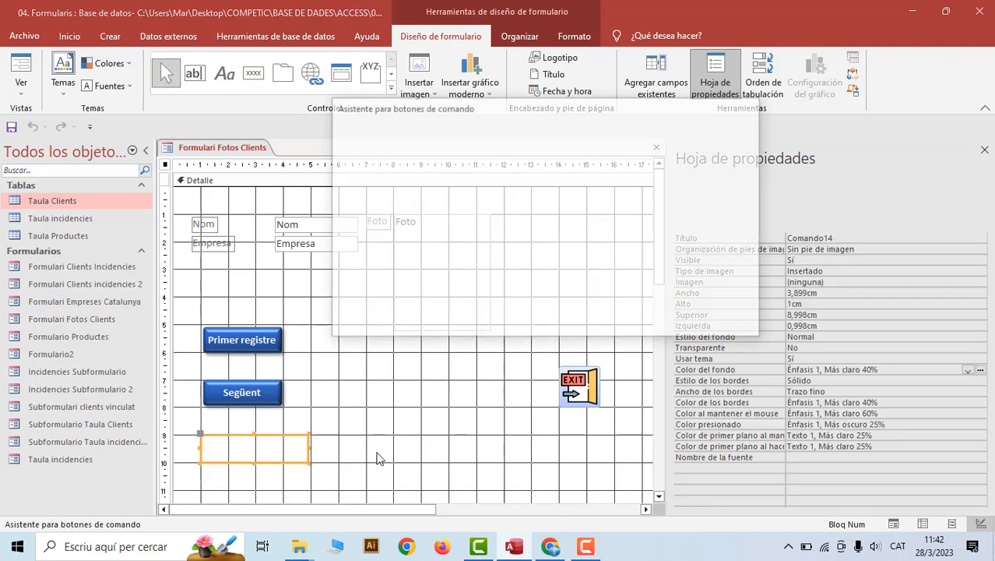
click(458, 244)
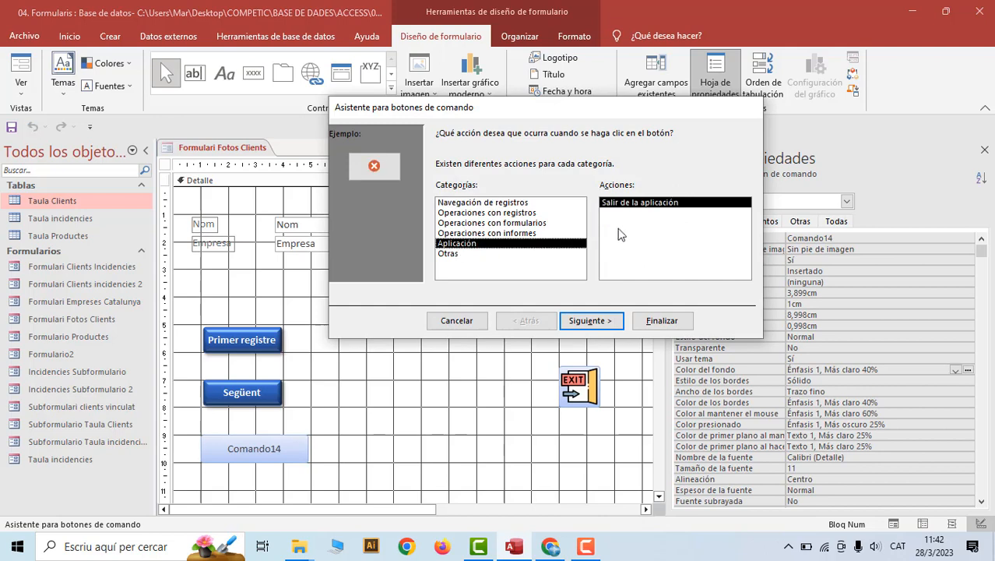
click(589, 320)
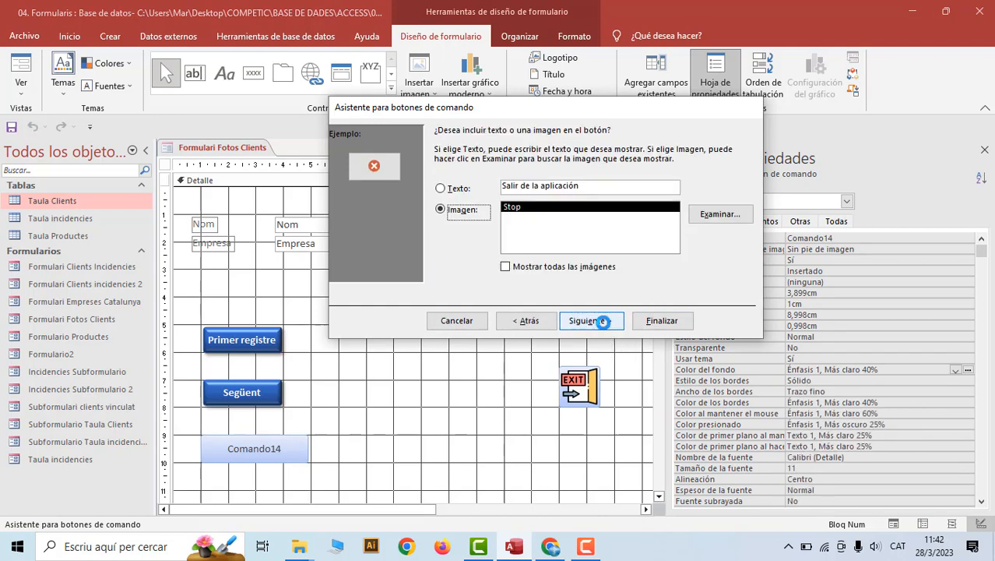
click(441, 190)
drag(580, 186, 510, 178)
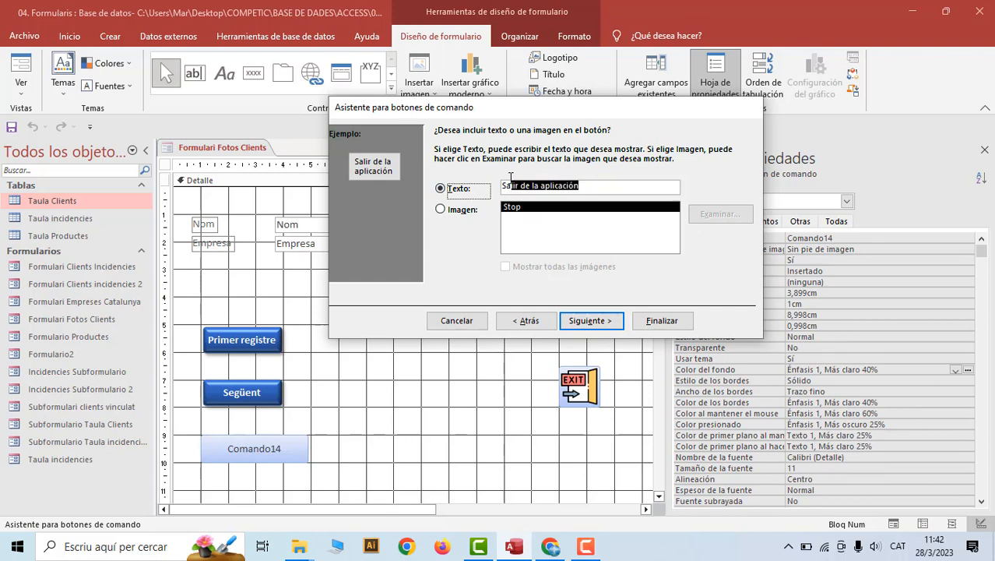
key(BackSpace)
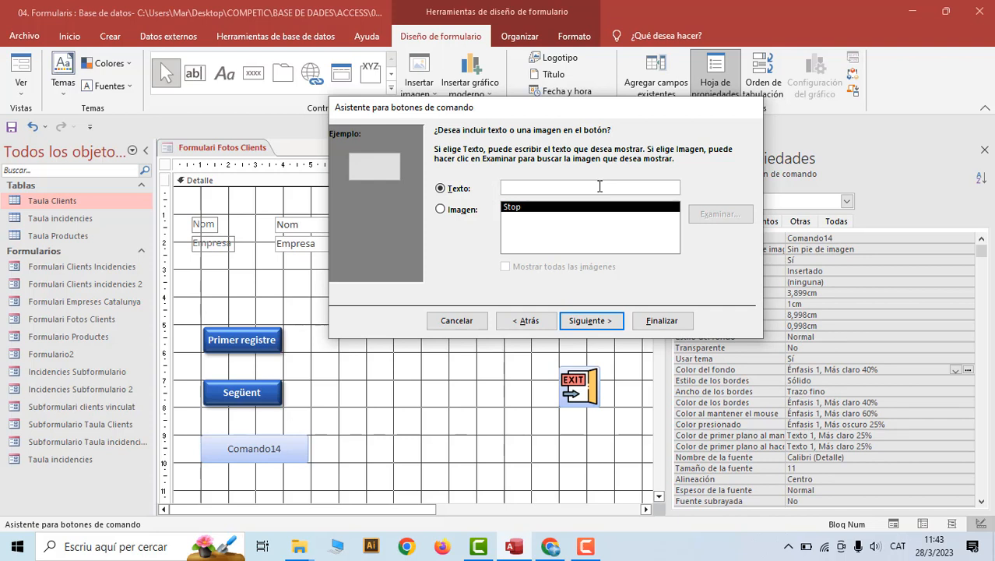
text(&SORTIR)
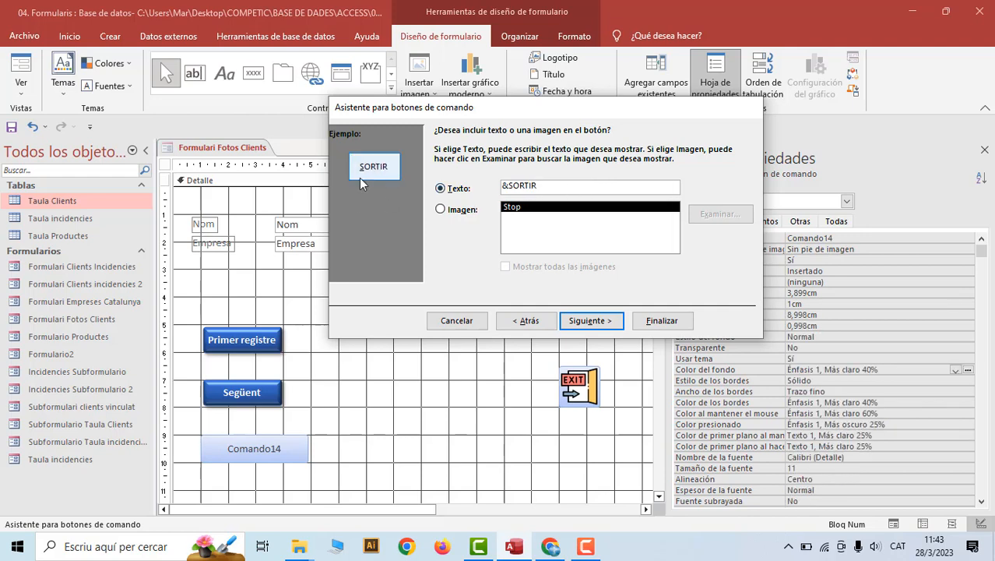
click(590, 320)
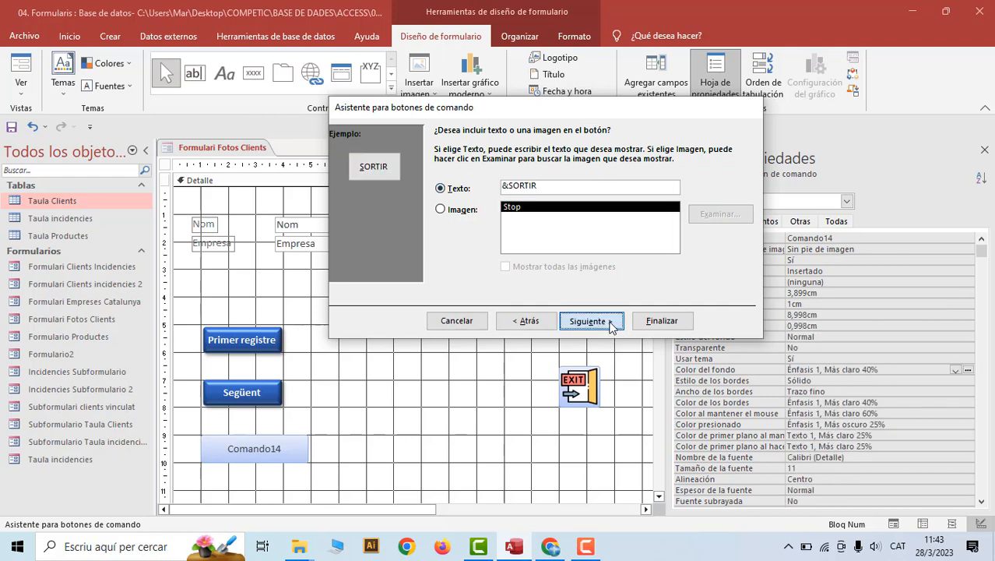
click(662, 320)
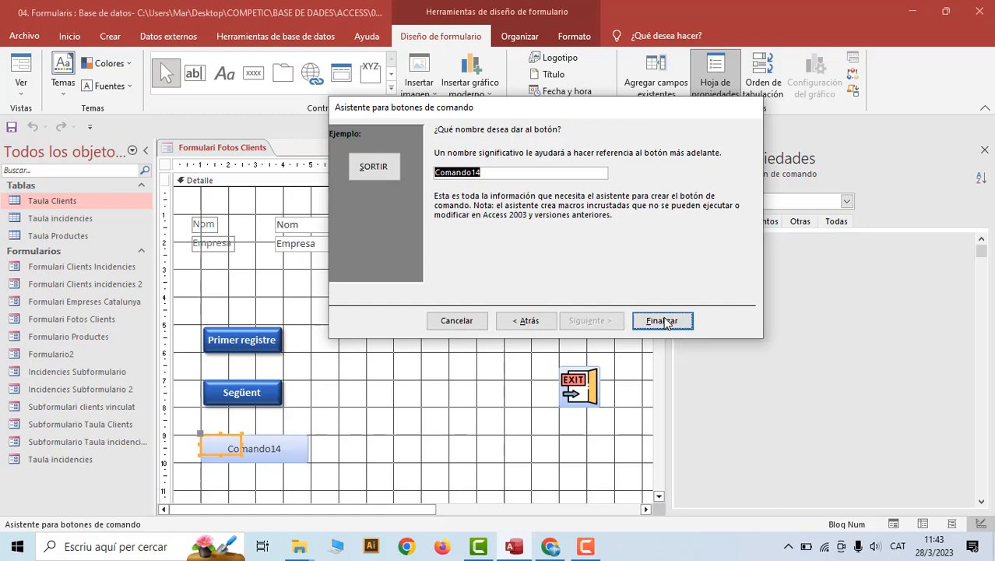
Save Formulari Fotos Clients, preview it in Form view, and close Access
right_click(216, 146)
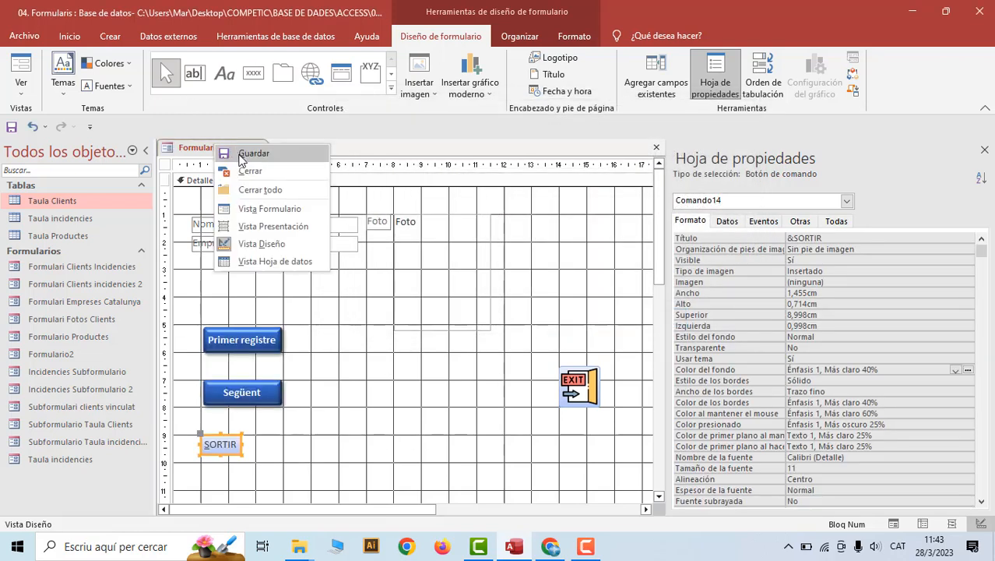
click(239, 156)
right_click(227, 146)
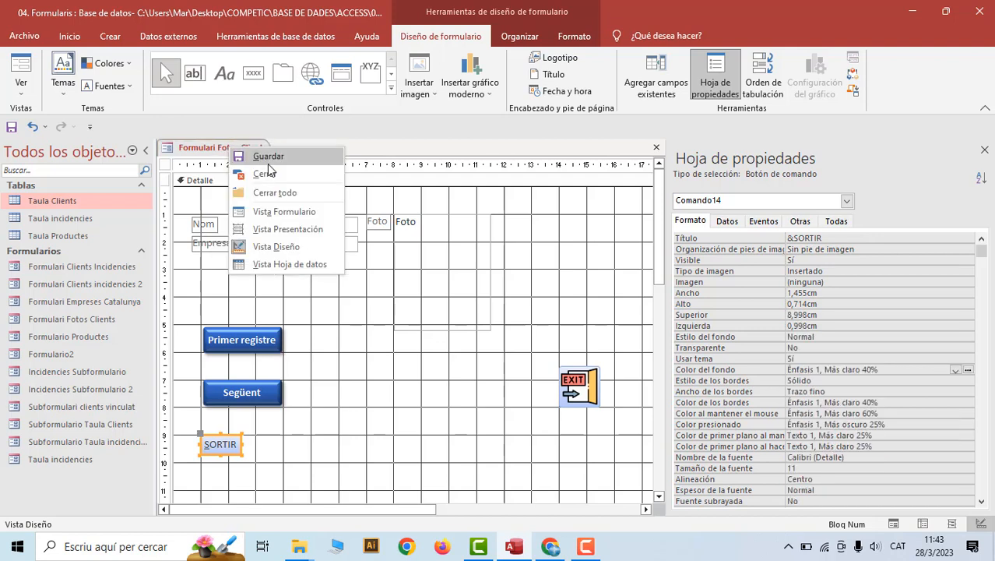
click(284, 212)
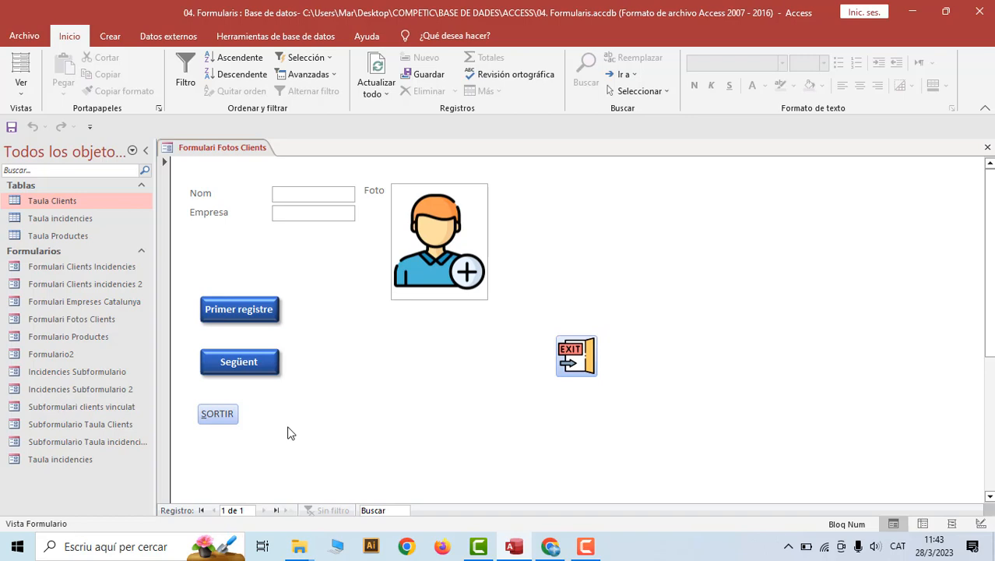
key(alt+s)
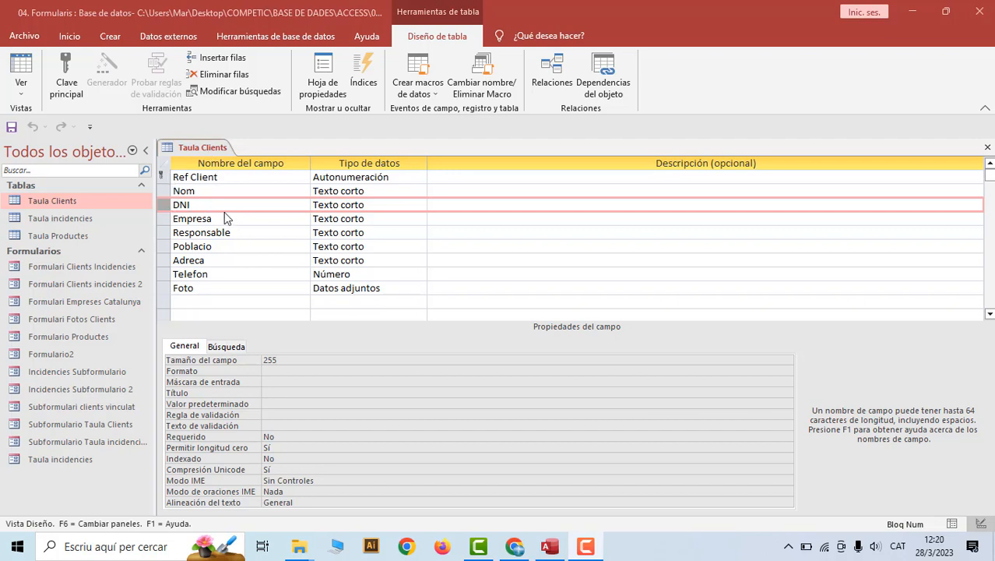
Save and close the Taula Clients table design
right_click(178, 146)
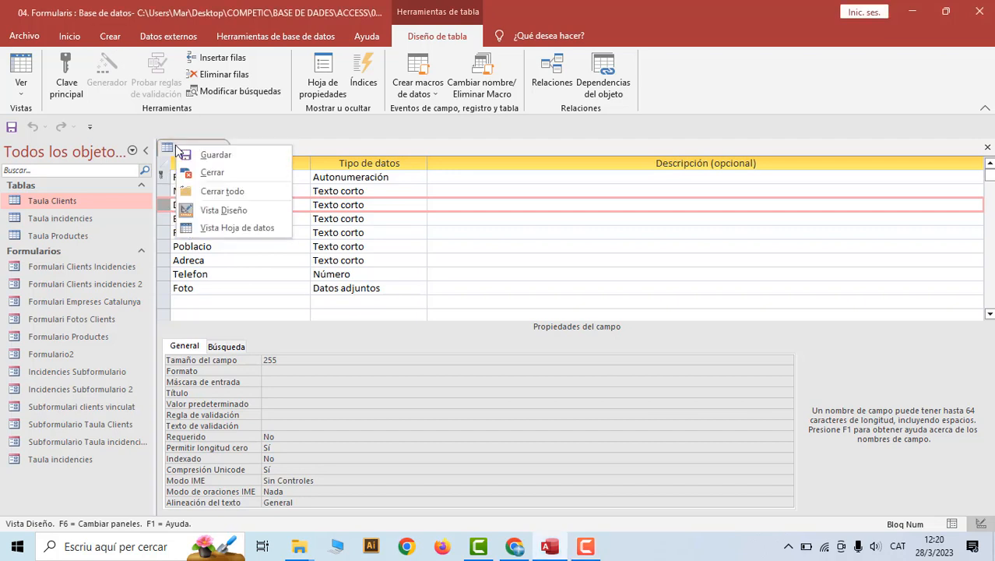
click(216, 155)
right_click(208, 145)
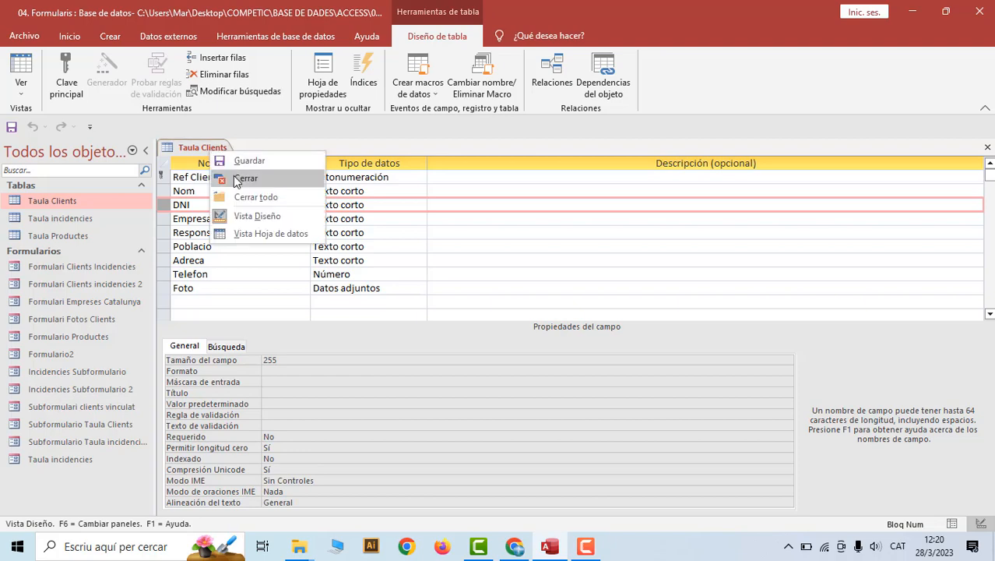
click(243, 172)
Start a blank form in Design view and add Nom, DNI and Empresa, removing Responsable
click(110, 36)
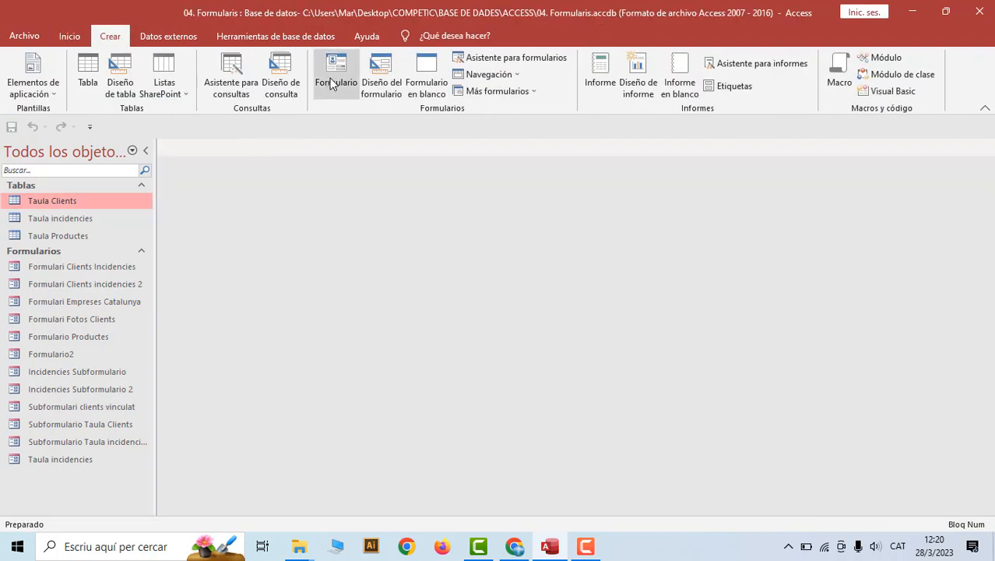
click(380, 75)
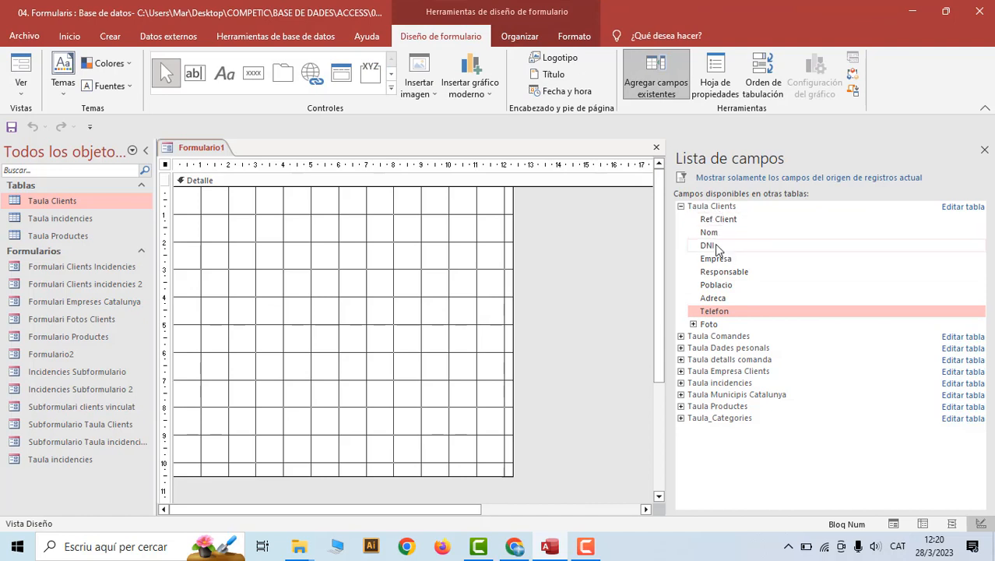
double_click(711, 236)
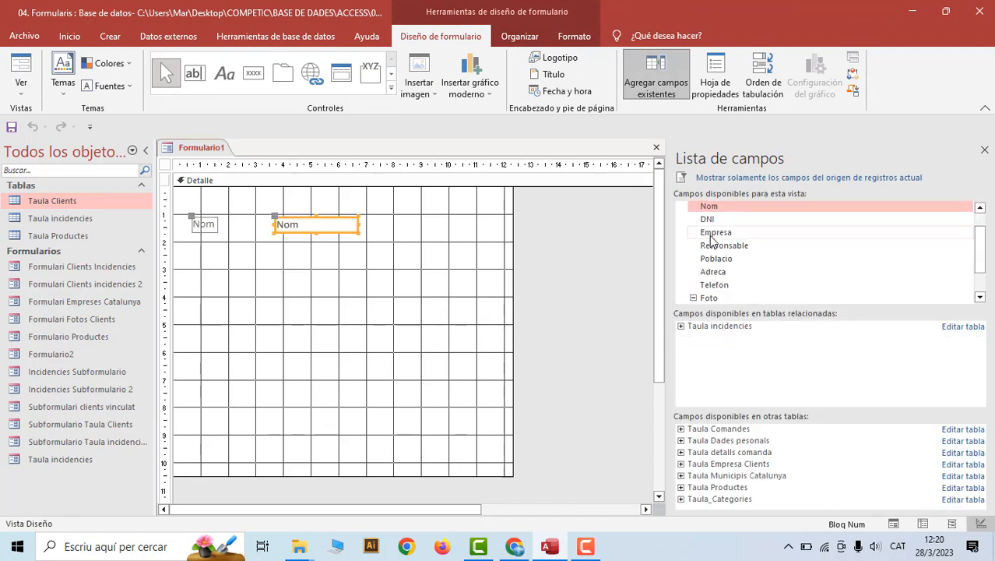
double_click(709, 220)
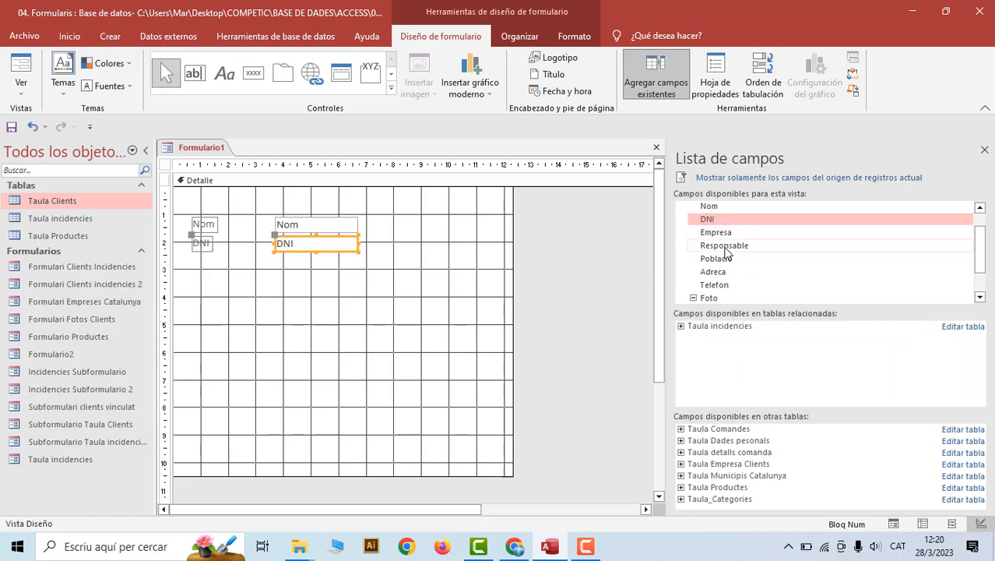
double_click(718, 234)
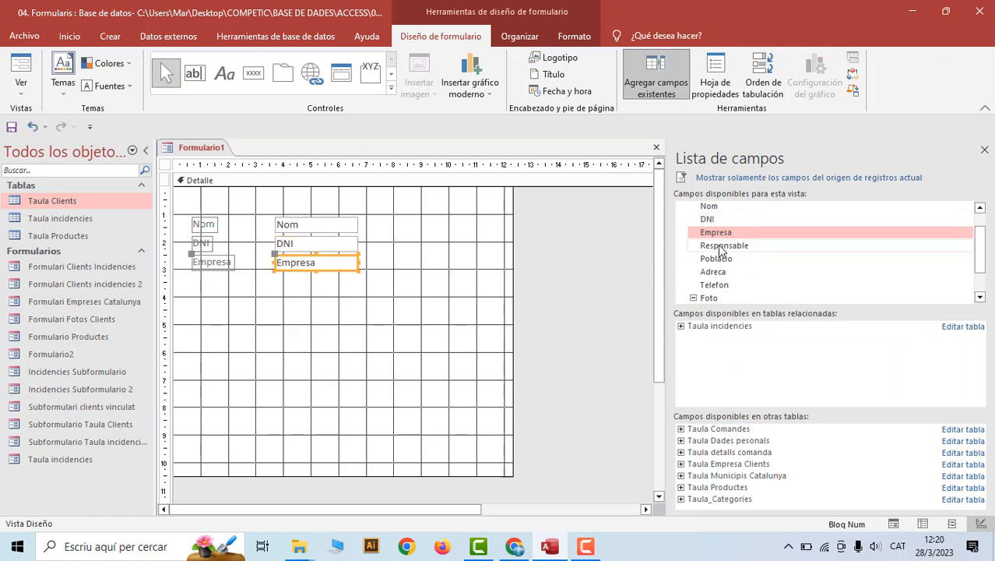
double_click(721, 246)
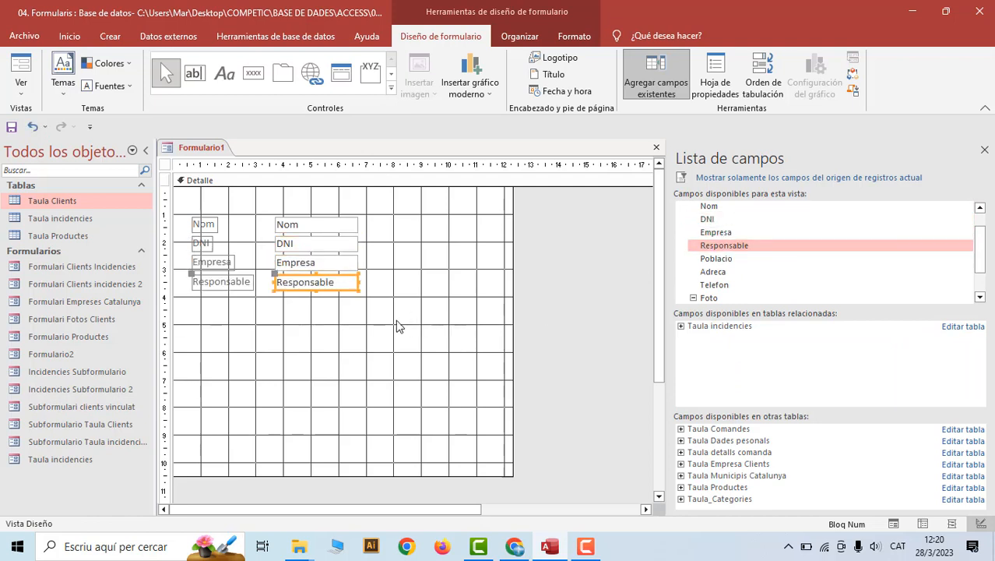
key(Delete)
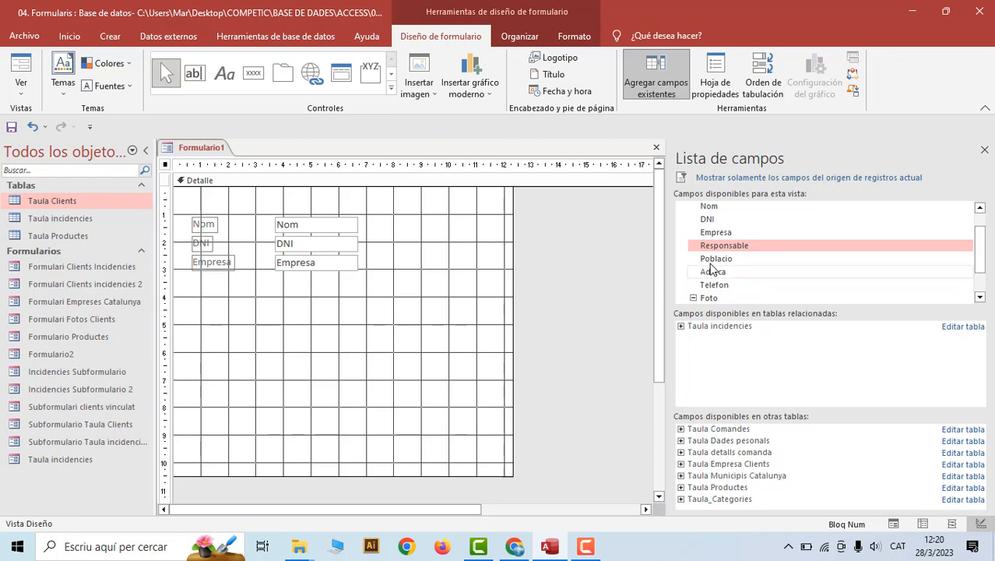
Add the Poblacio, Adreca, Telefon and Foto fields, then select those controls together
click(712, 264)
double_click(711, 260)
double_click(713, 271)
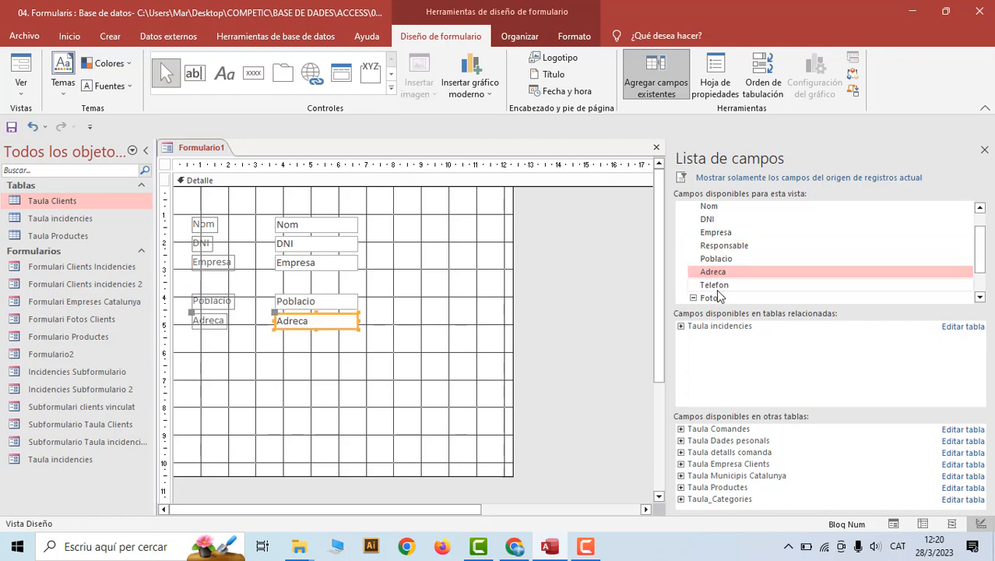
double_click(715, 285)
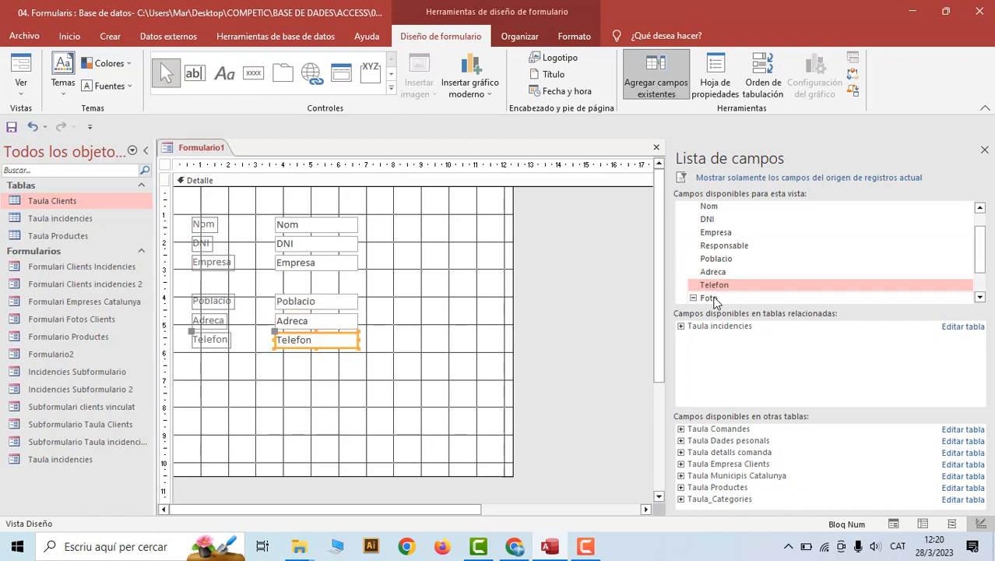
click(714, 299)
double_click(715, 299)
drag(190, 287, 365, 410)
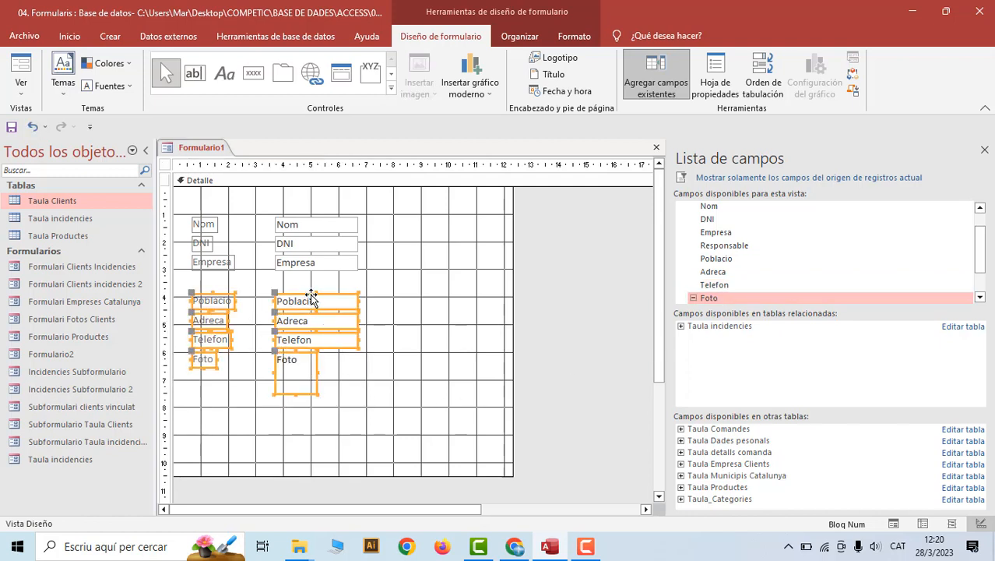
Move the Poblacio–Foto controls up under Empresa and place a resized Foto picture box top right
drag(313, 293, 312, 284)
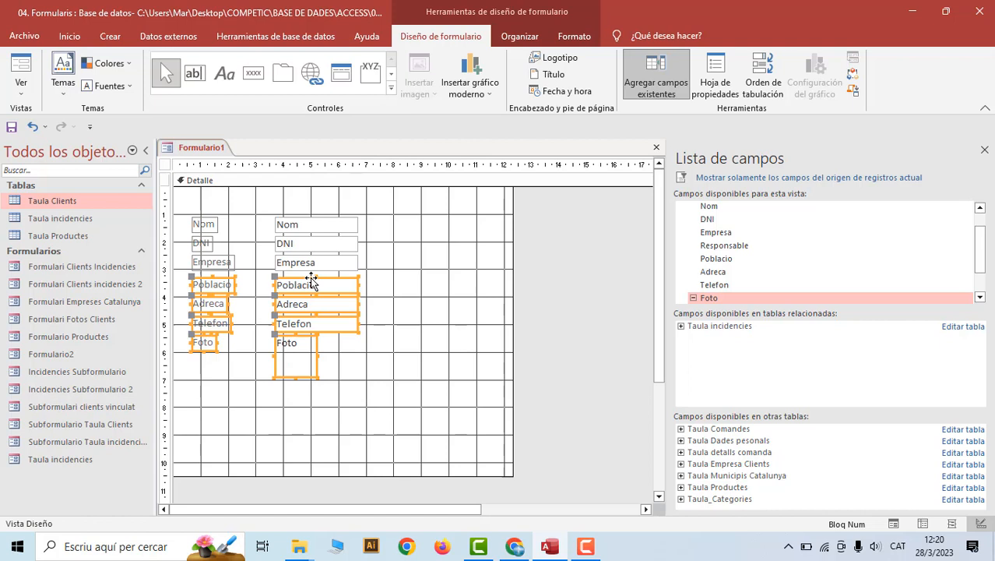
click(431, 308)
click(307, 369)
drag(295, 341, 484, 223)
drag(460, 256, 418, 337)
Place the Foto label above its picture box
click(387, 224)
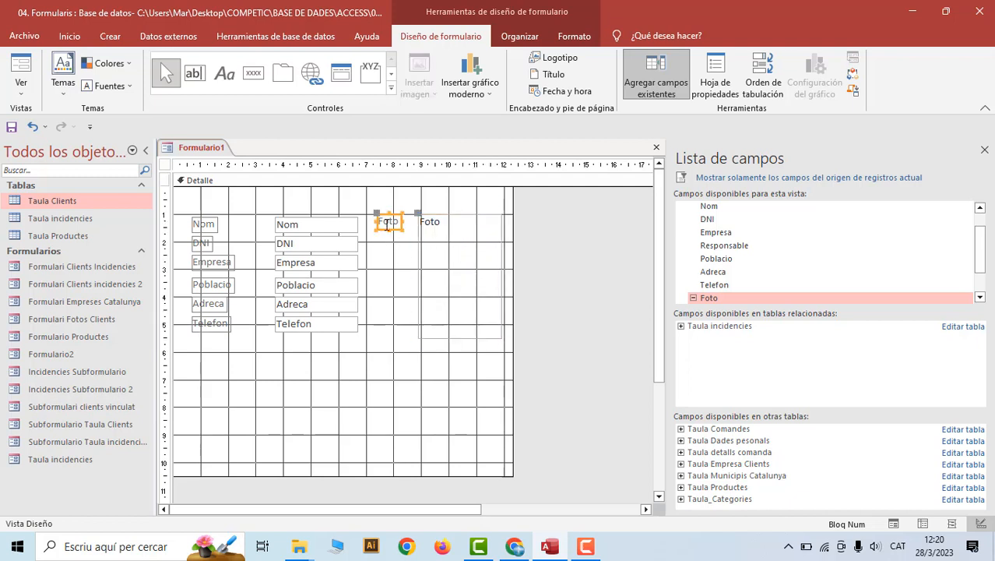
drag(380, 215, 419, 191)
click(401, 294)
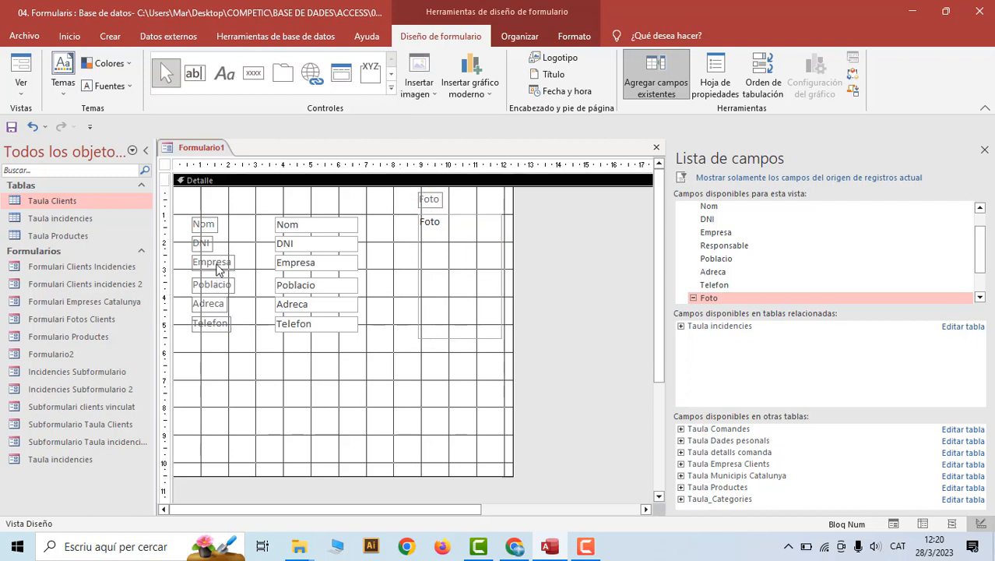
click(287, 244)
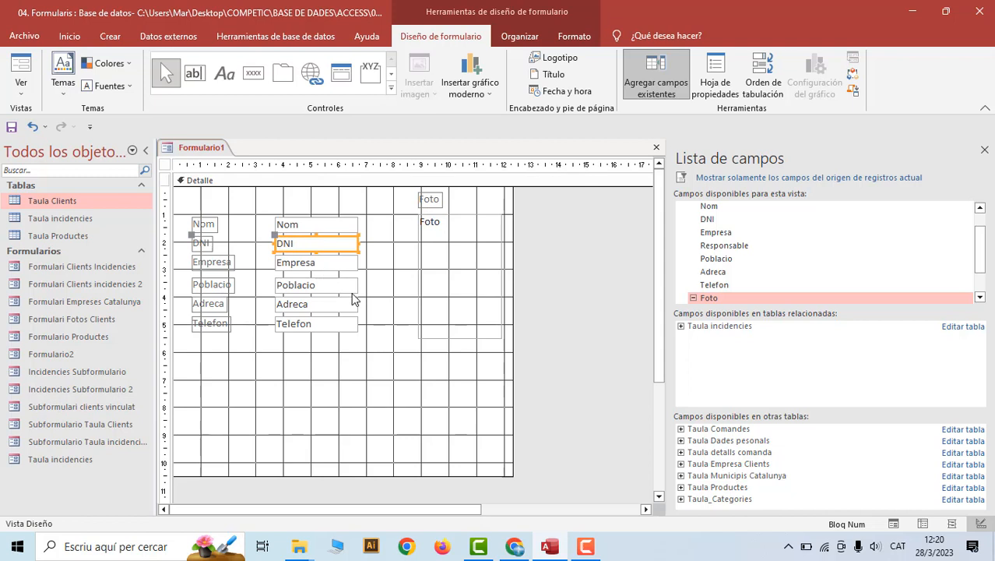
Give the DNI text box the input mask 00000000L and view Formulario1 in Form view
click(716, 86)
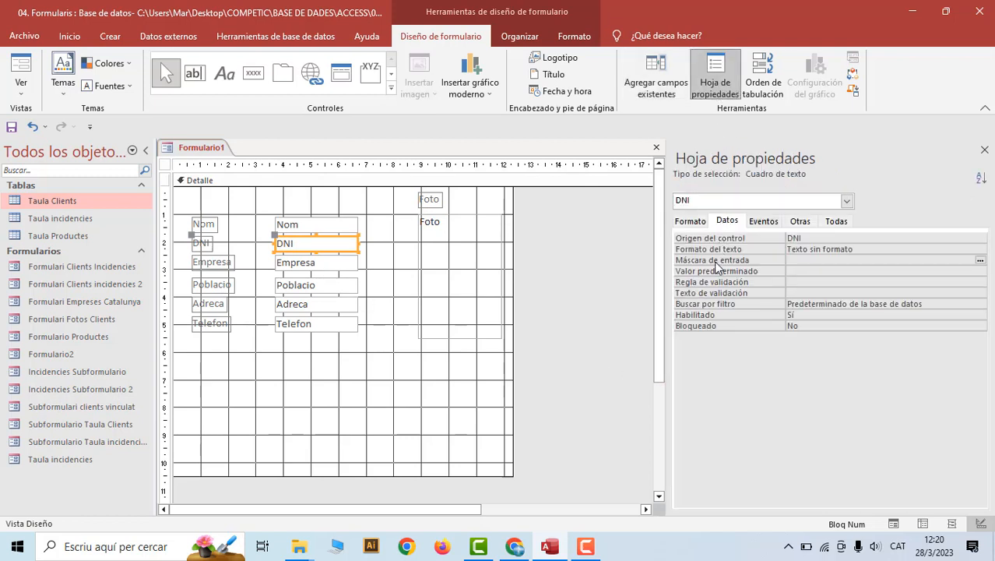
click(791, 260)
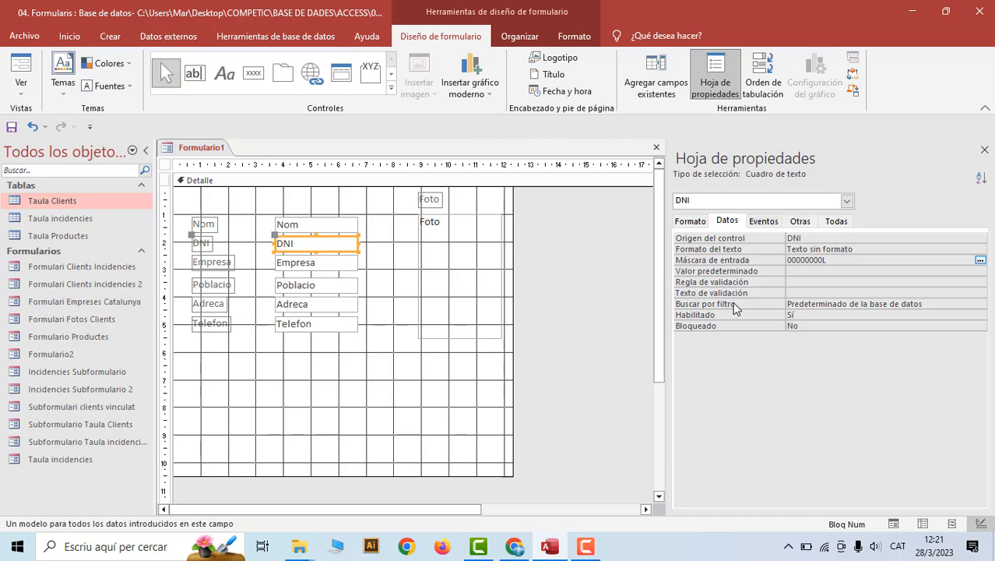
right_click(202, 152)
click(257, 215)
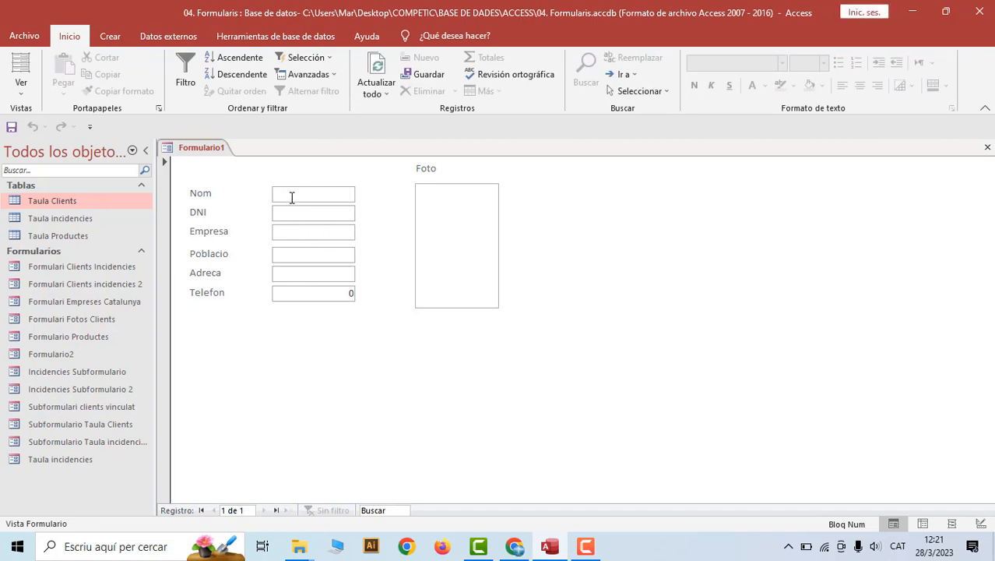
Enter a test name and DNI in Form view and check the mask on the DNI's final letter
text(Xavier)
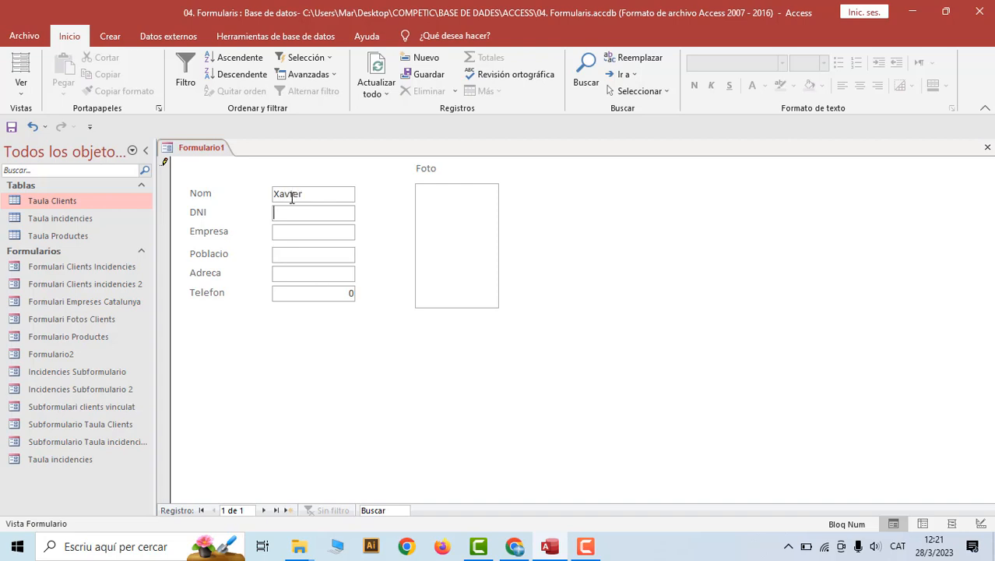
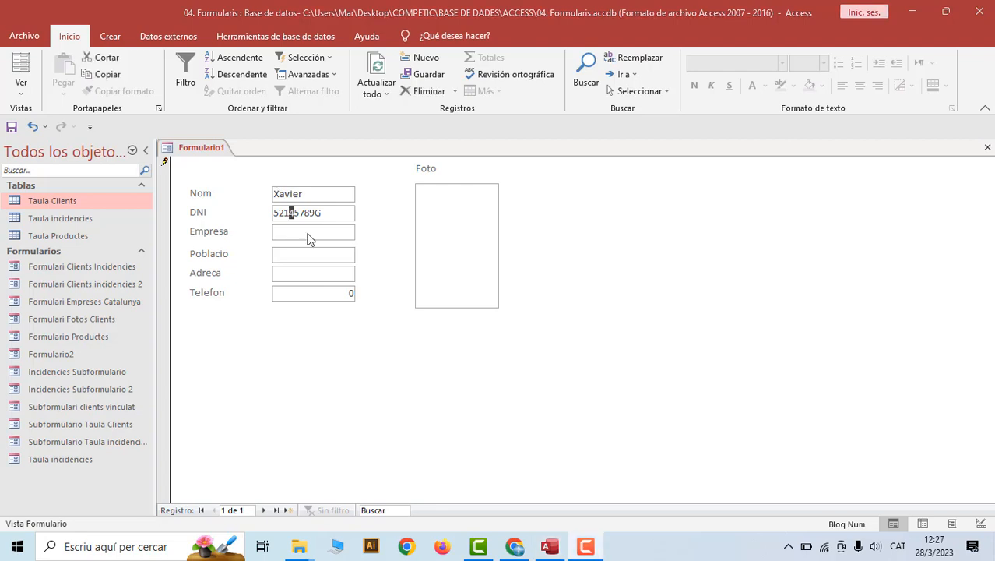
drag(314, 214, 321, 213)
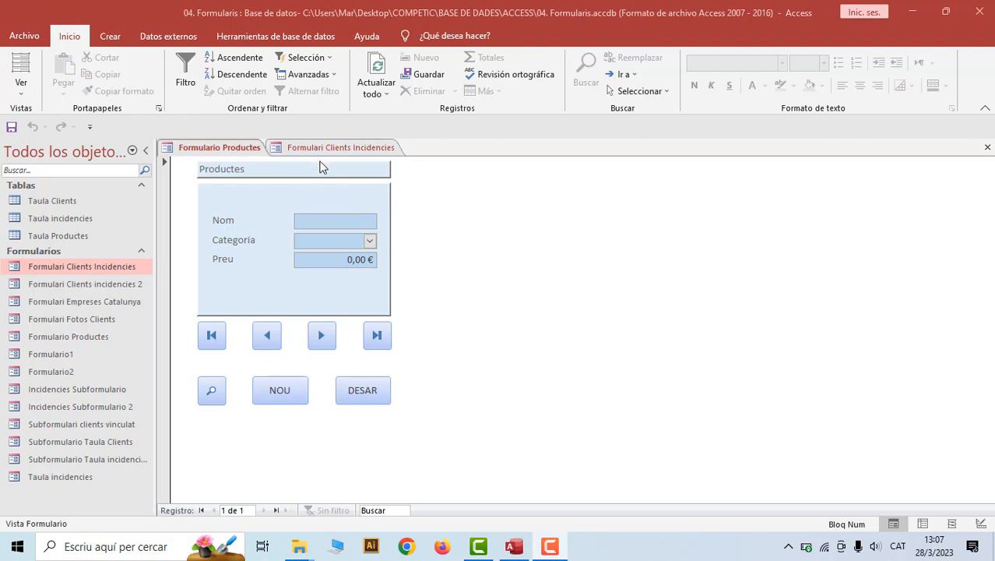
Copy the seven navigation and command buttons from Formulario Productes in Design view
right_click(239, 151)
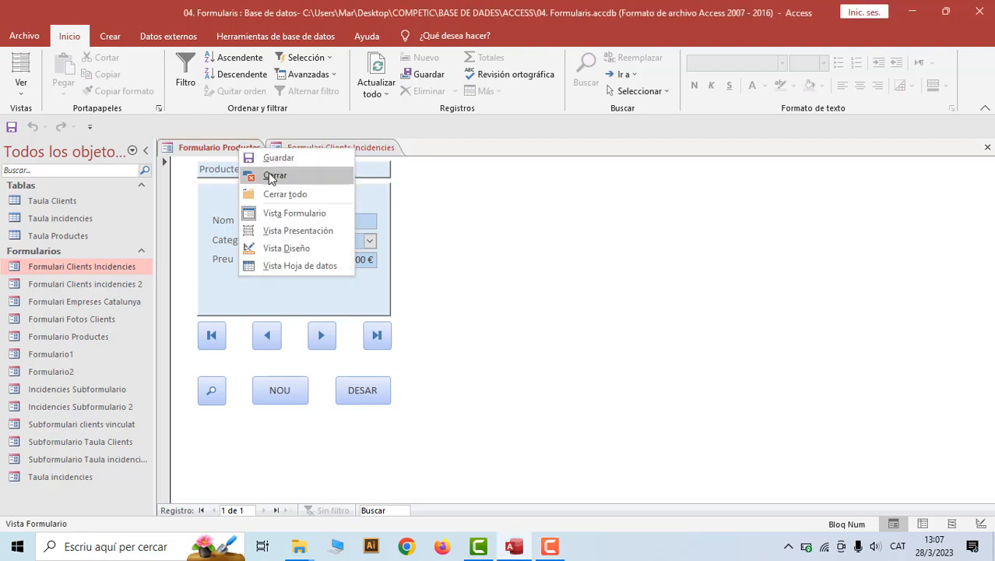
click(290, 247)
drag(475, 434, 226, 369)
right_click(226, 369)
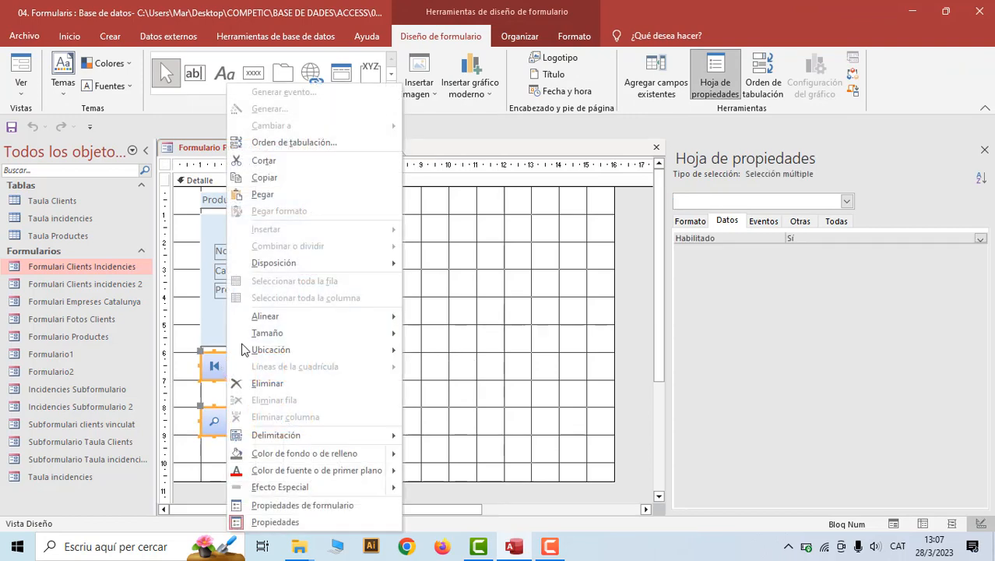
click(303, 181)
Open Formulari Clients Incidencies in Design view
click(328, 148)
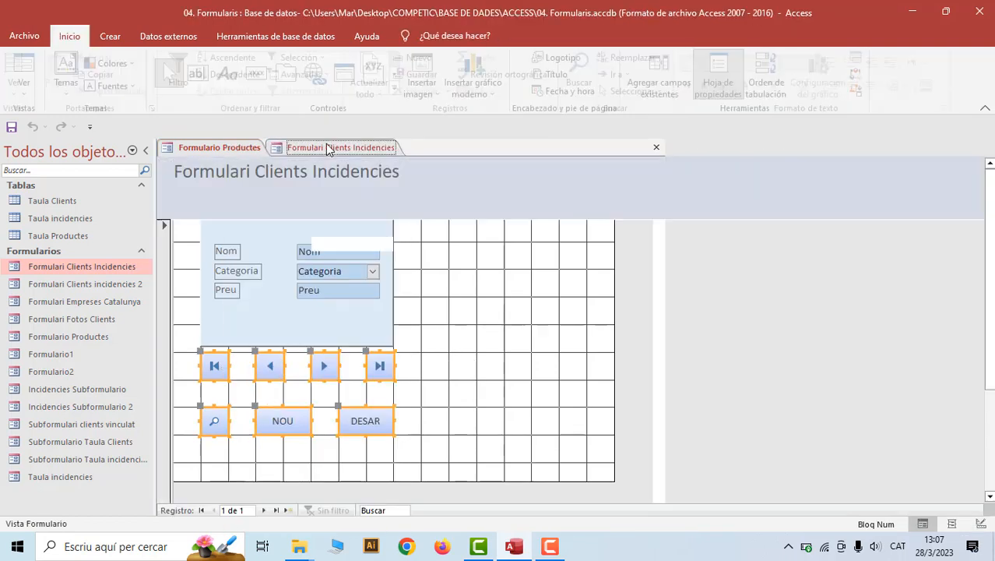
right_click(359, 149)
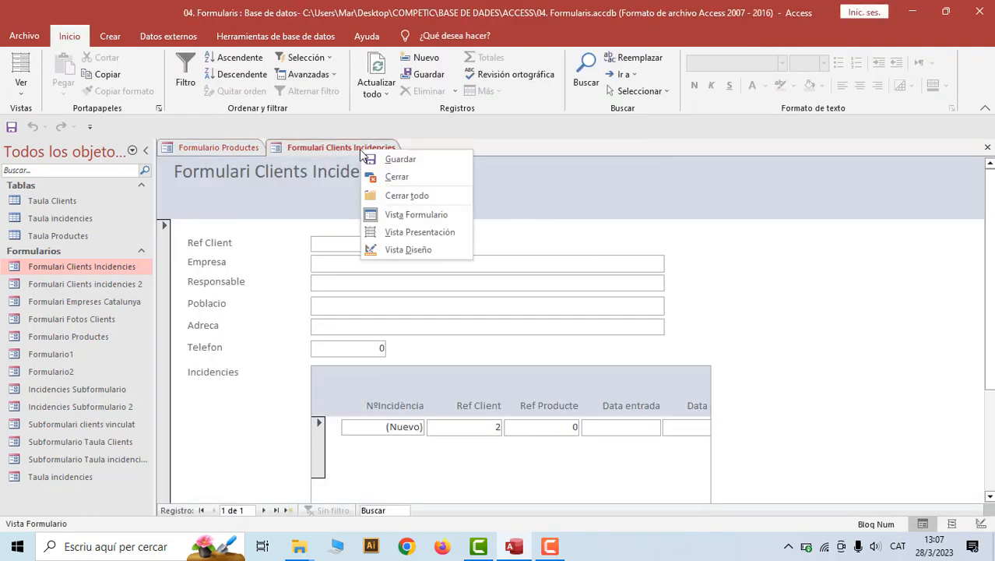
click(398, 249)
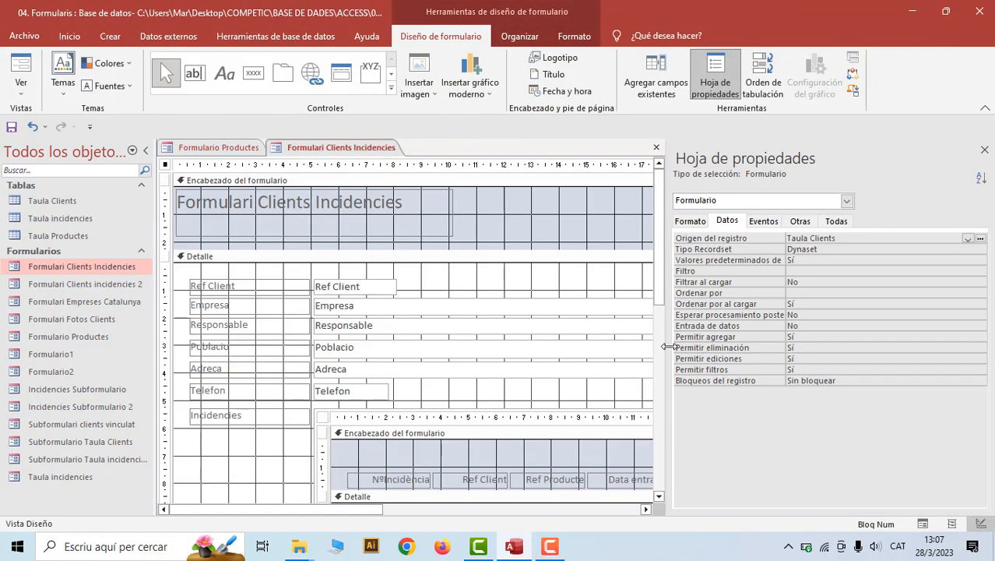
Enlarge the header, paste the copied buttons on its right side, and preview in Form view
drag(669, 346, 818, 347)
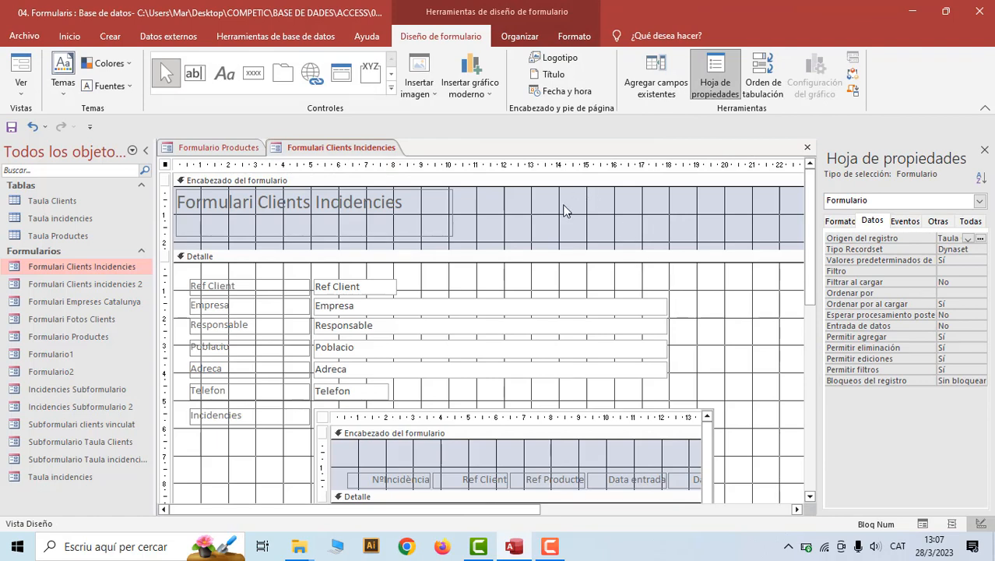
drag(555, 248, 555, 293)
right_click(549, 258)
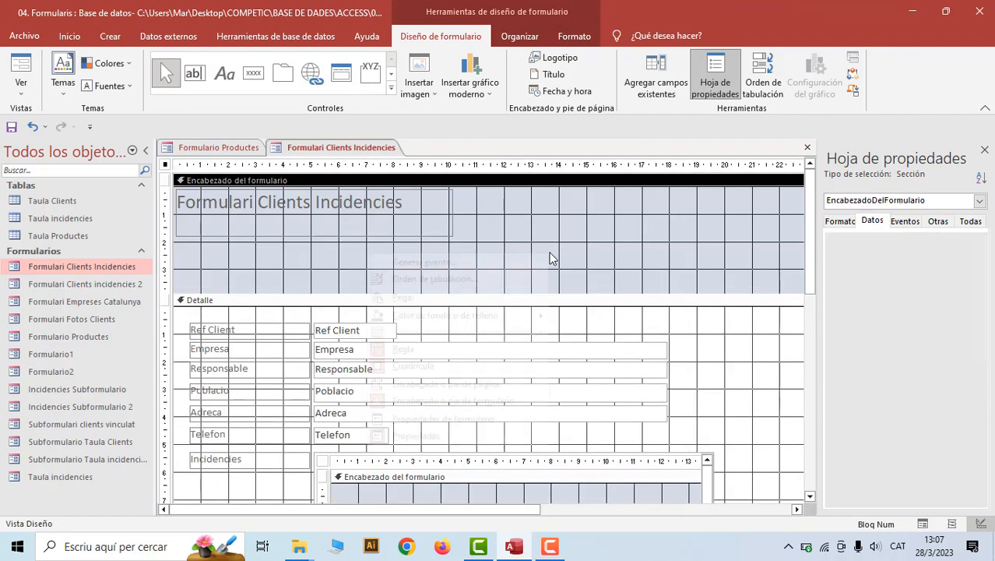
click(442, 295)
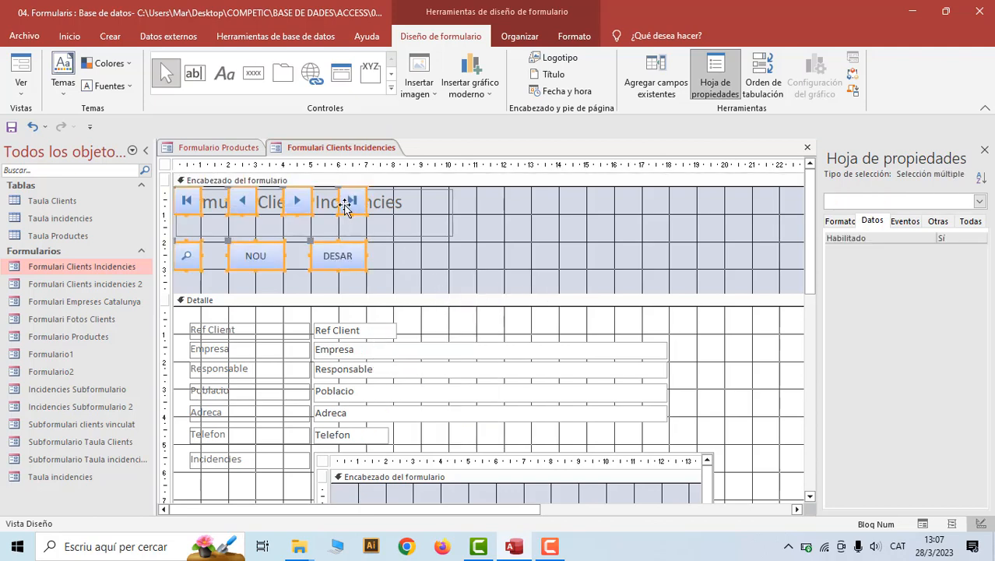
drag(346, 209, 680, 216)
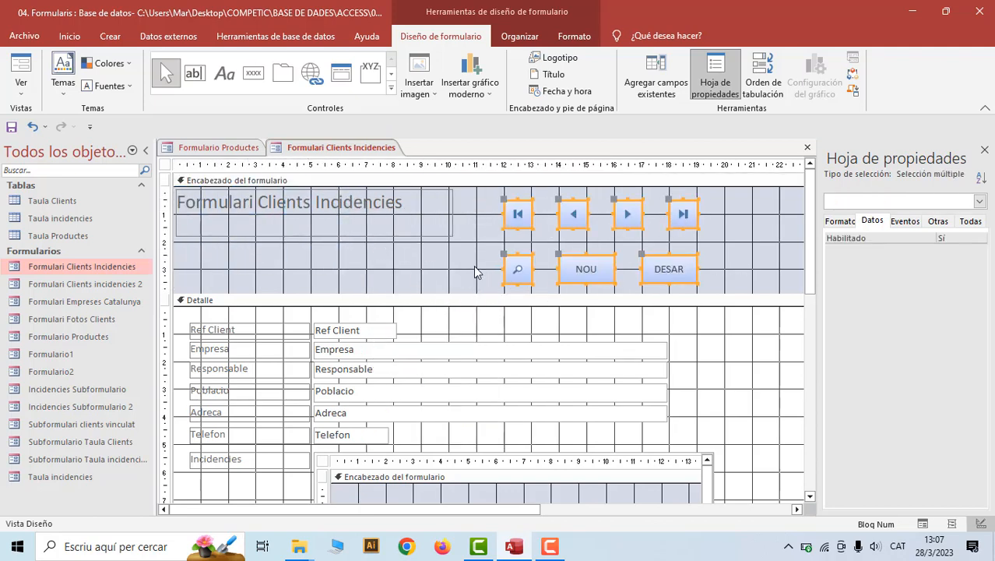
right_click(351, 150)
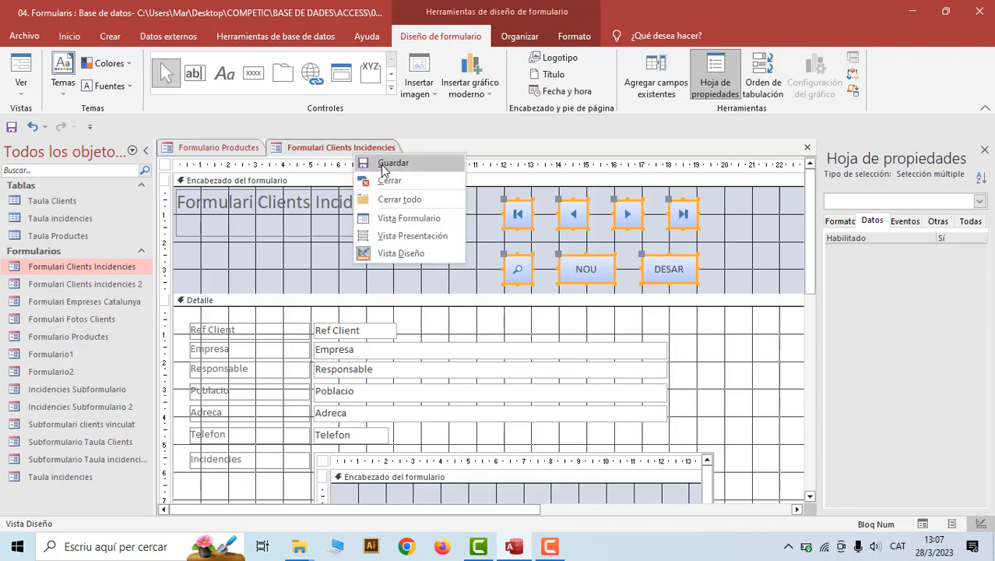
click(392, 218)
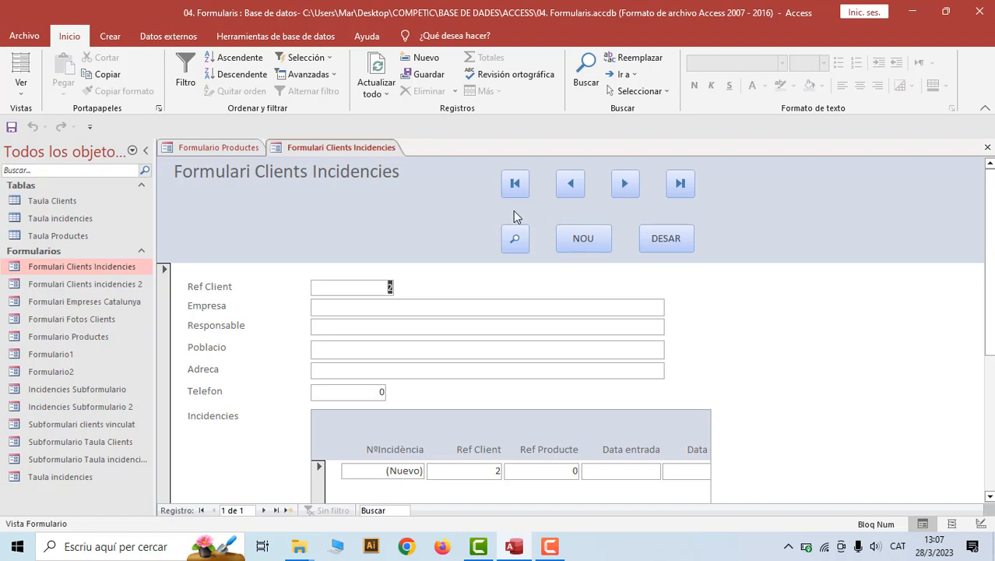
Back in Design view, shrink the Formulari Clients Incidencies header to fit its buttons
right_click(352, 148)
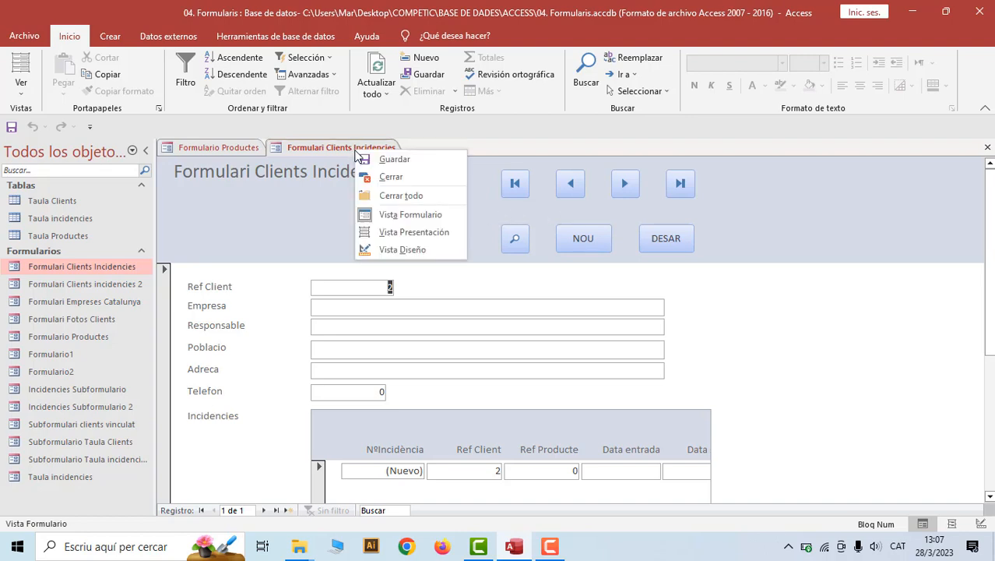
click(397, 247)
drag(471, 259, 681, 253)
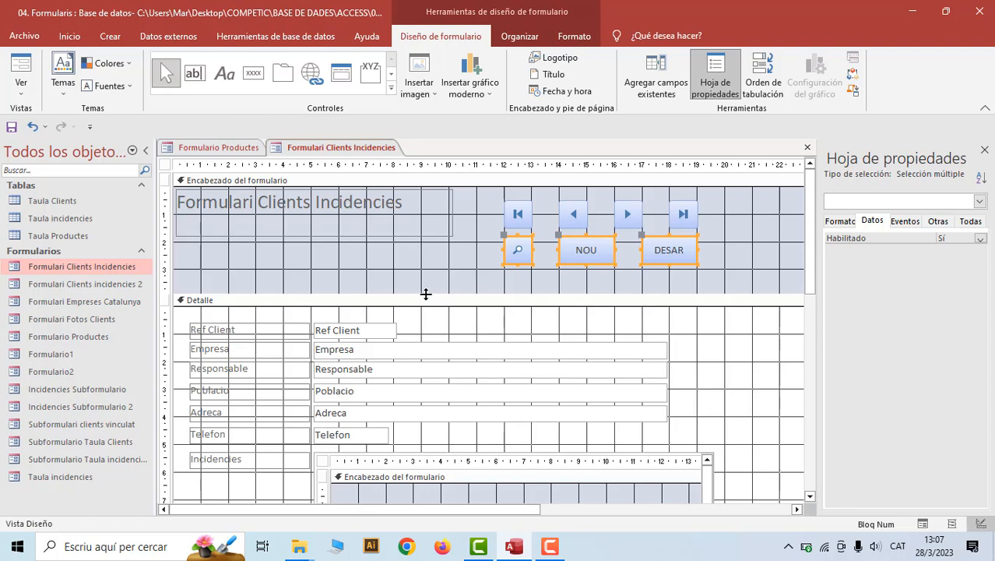
drag(426, 294, 425, 275)
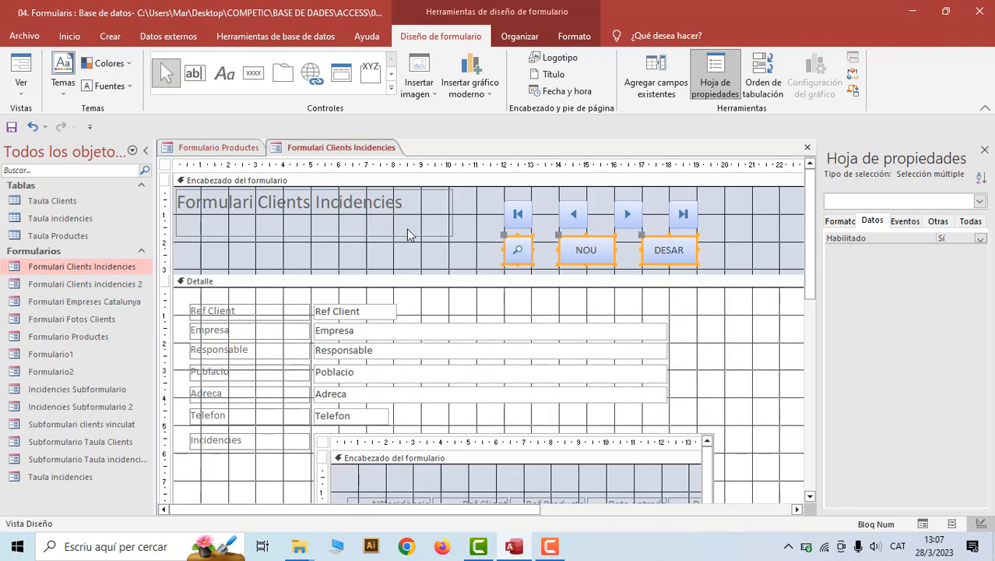
Preview Formulari Clients Incidencies in Form view, then open Dades Clients in Design view
right_click(359, 151)
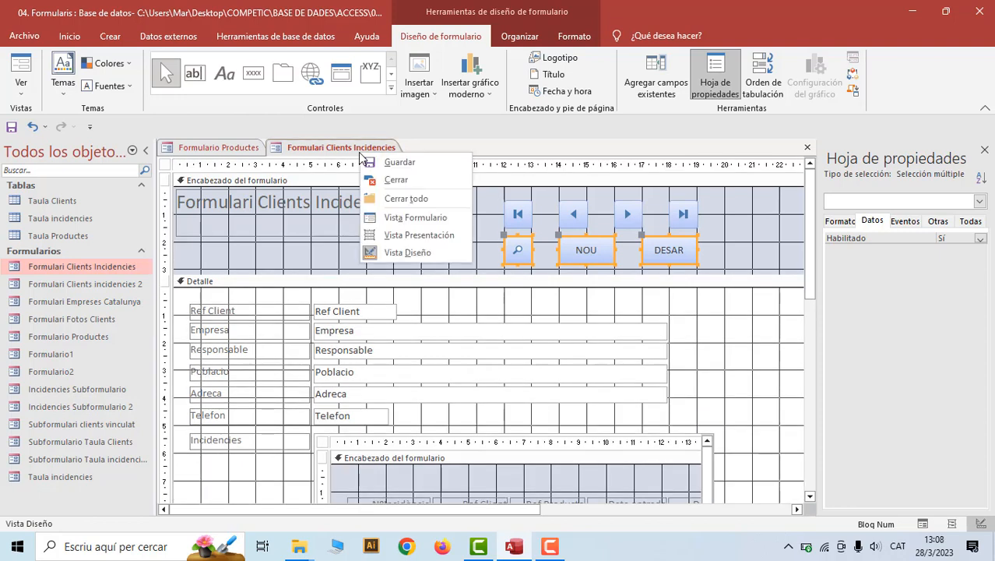
click(393, 218)
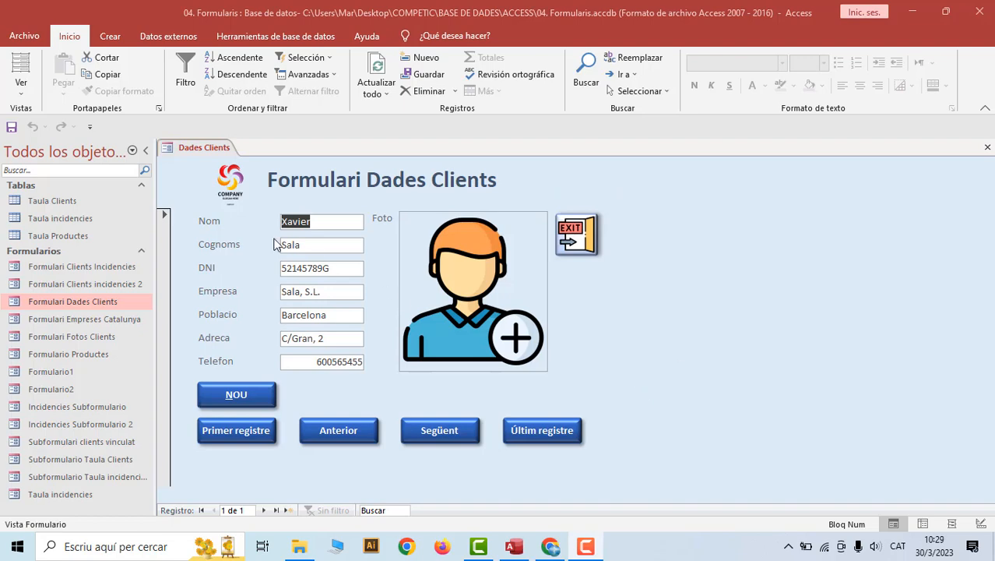
right_click(199, 155)
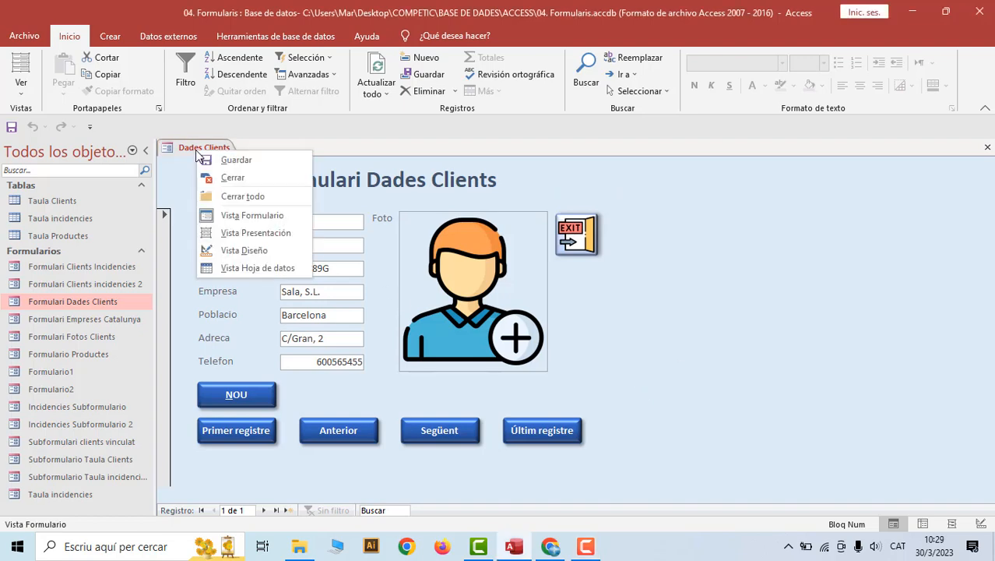
click(237, 250)
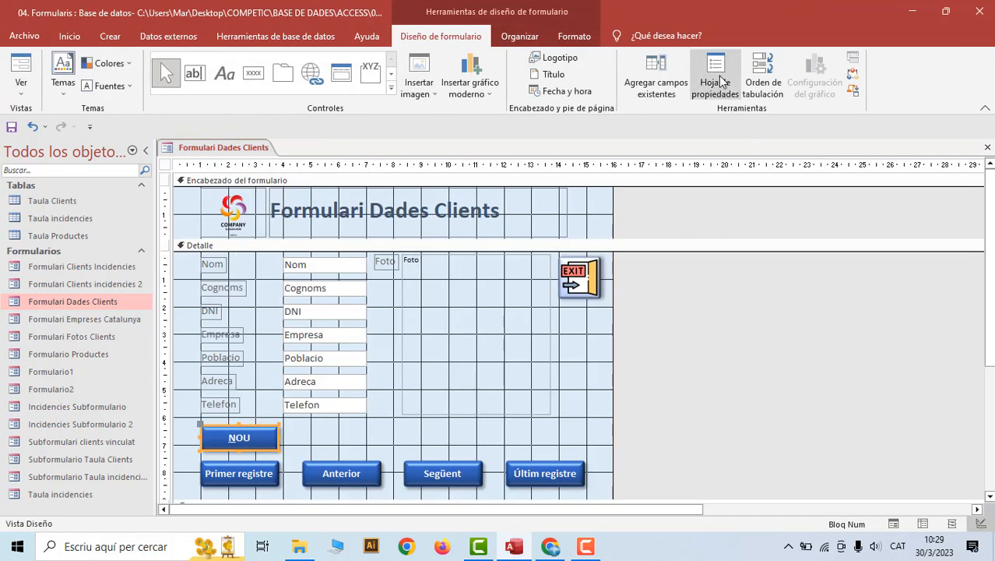
Set the Dades Clients form's Emergente property to Sí under the property sheet's Todas list
click(714, 80)
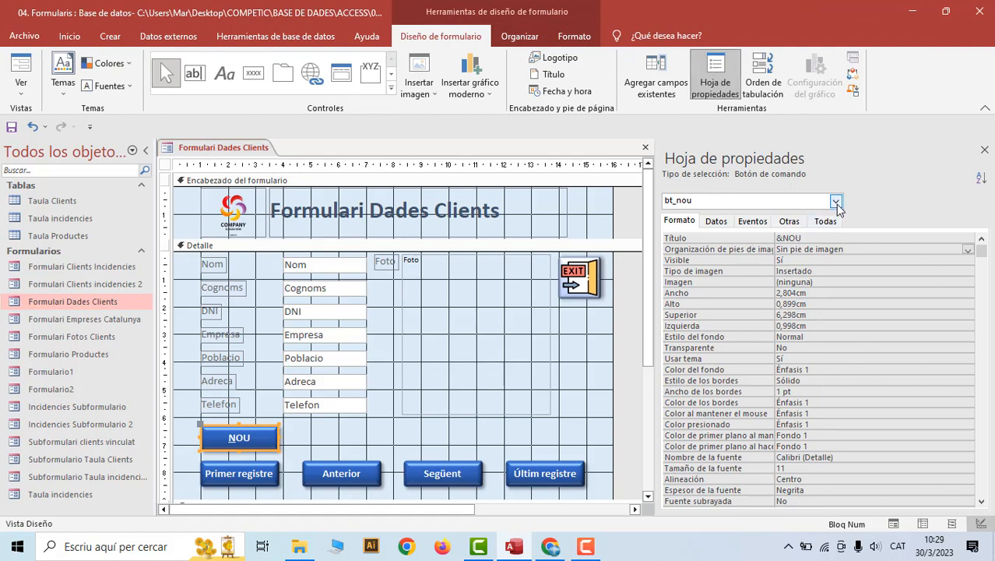
click(836, 200)
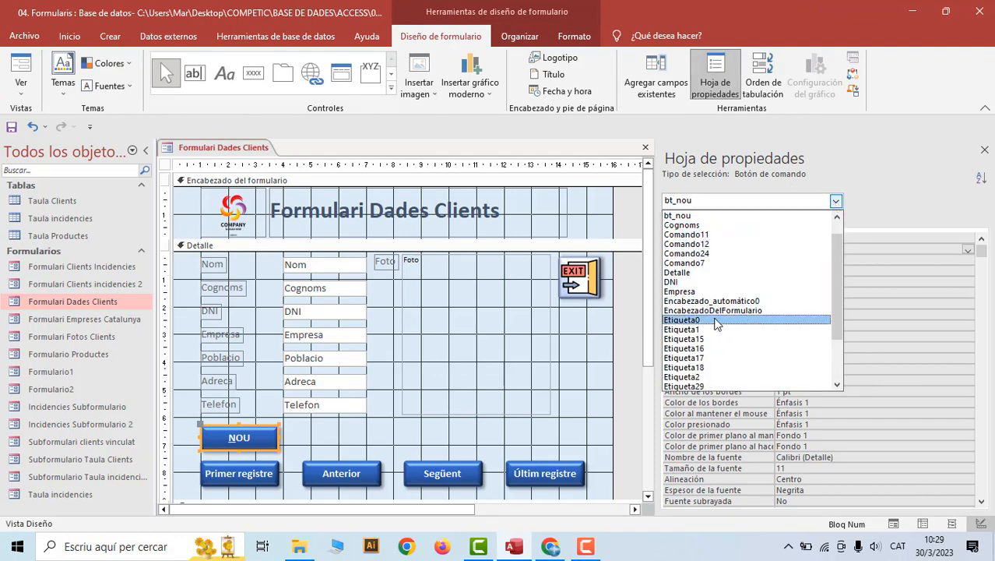
scroll(717, 326, down, 2)
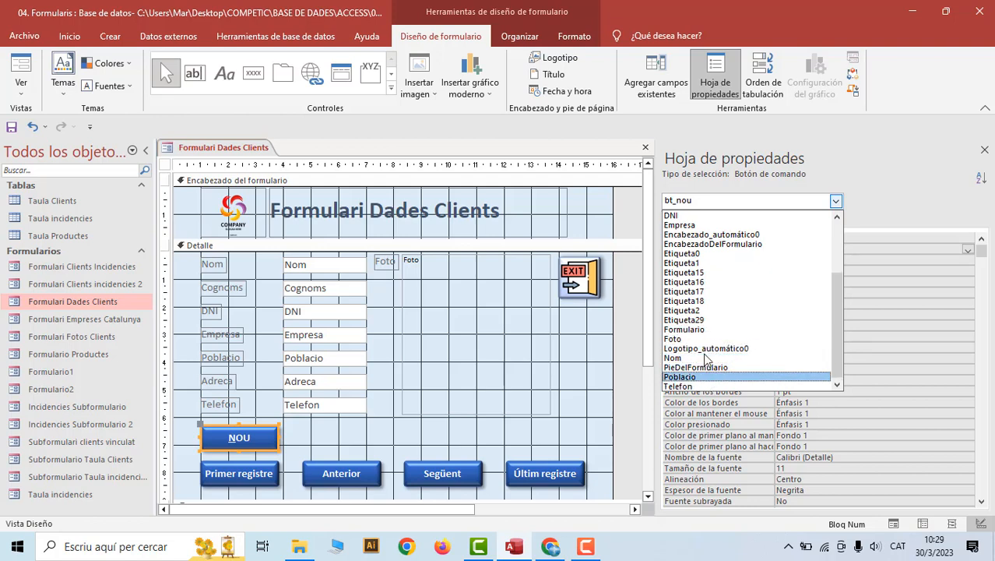
click(700, 330)
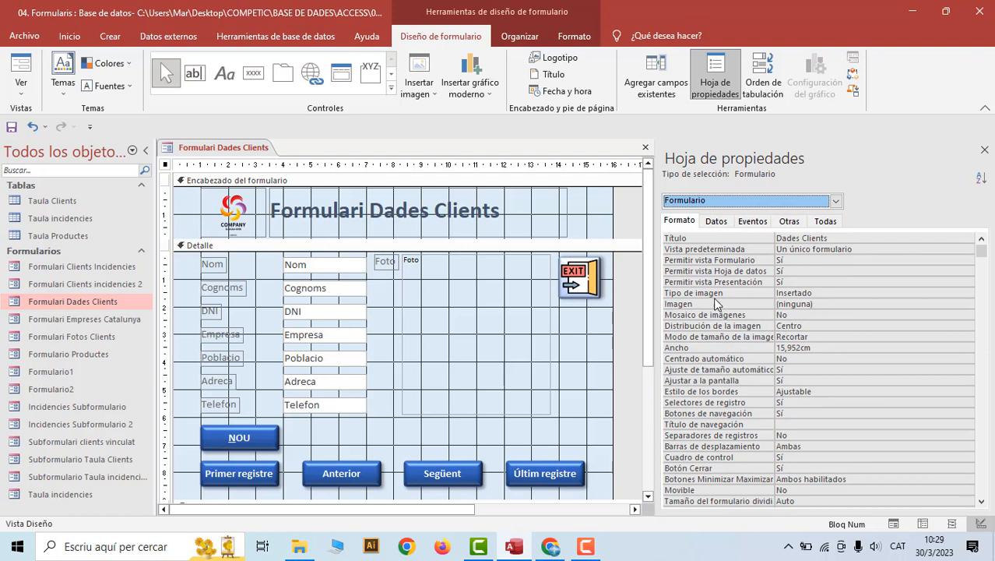
click(823, 223)
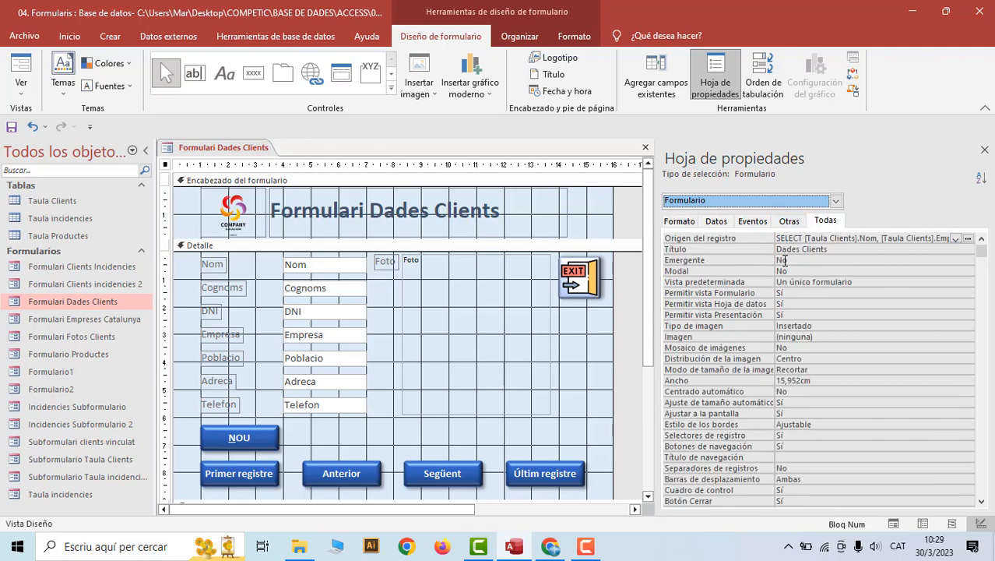
click(784, 261)
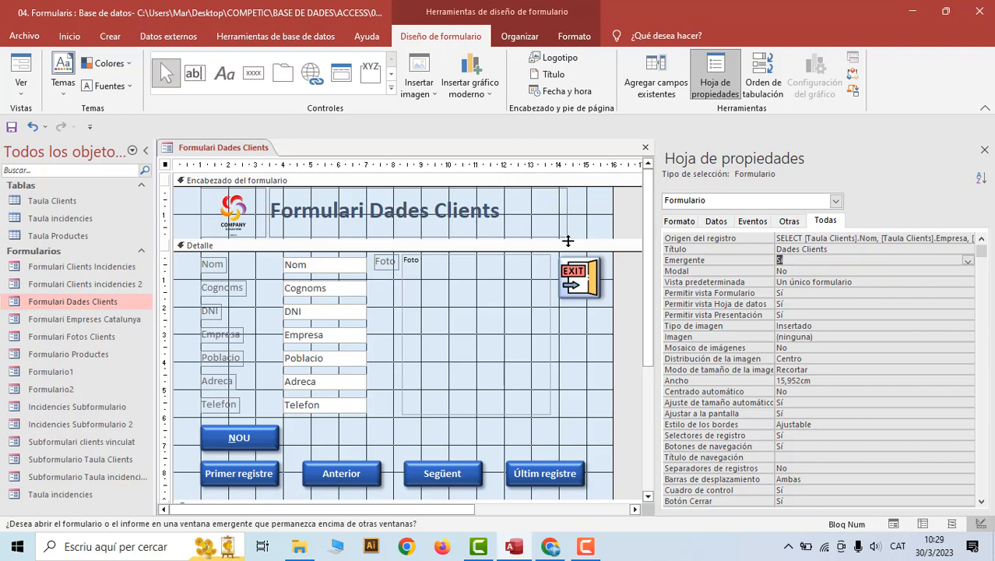
right_click(253, 150)
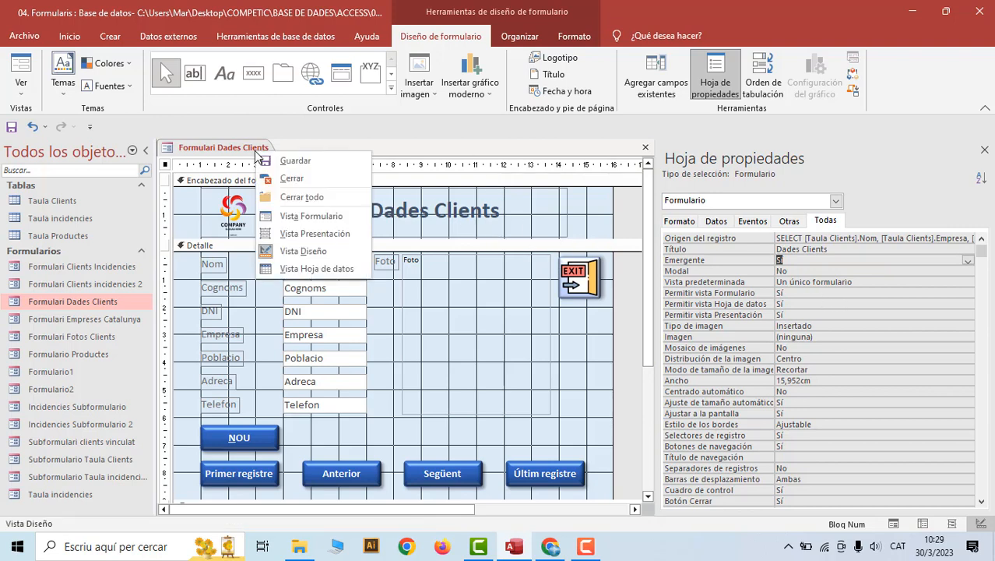
Test the pop-up in Form view, moving its window, then return to Design view
key(Escape)
right_click(219, 150)
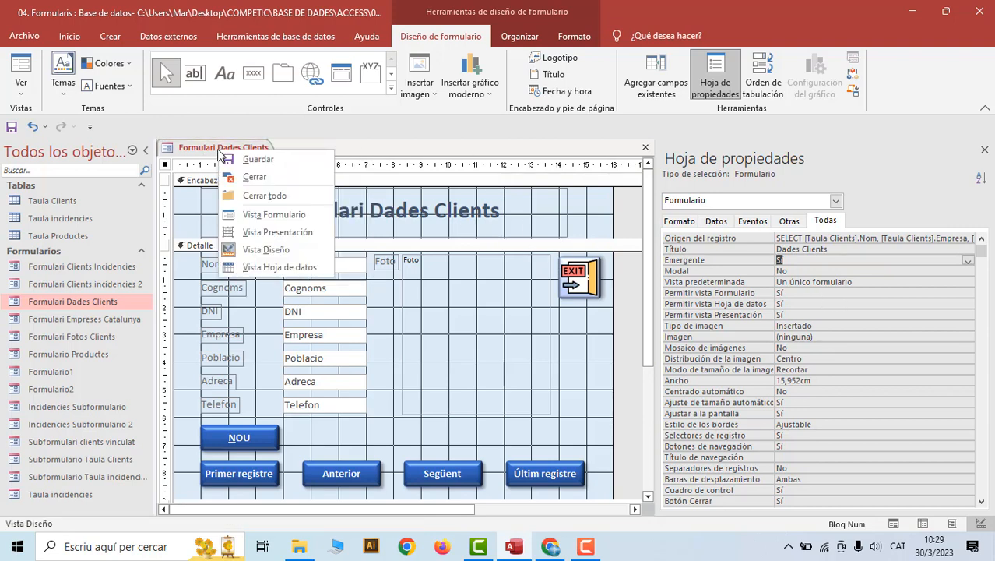
click(254, 212)
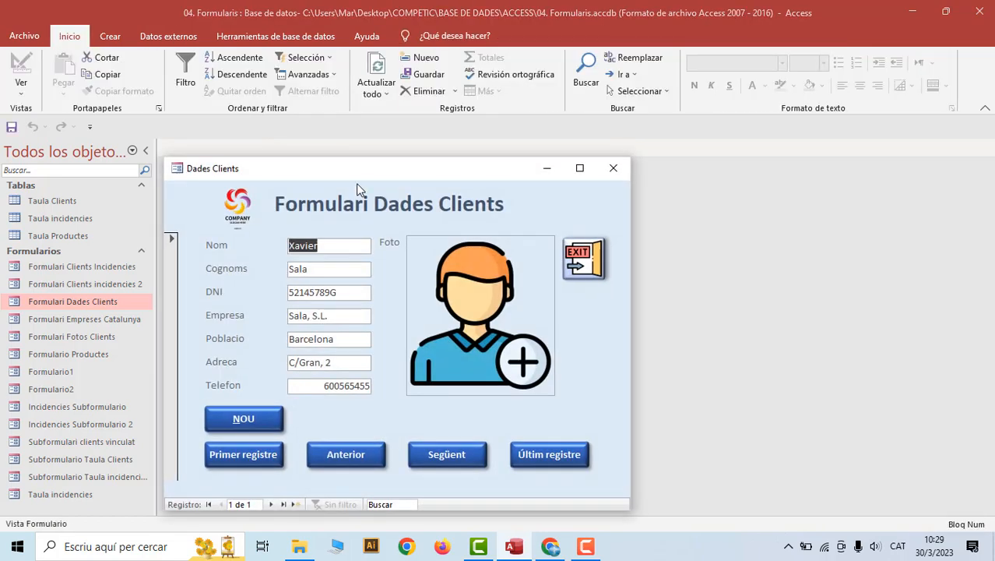
drag(356, 174, 423, 119)
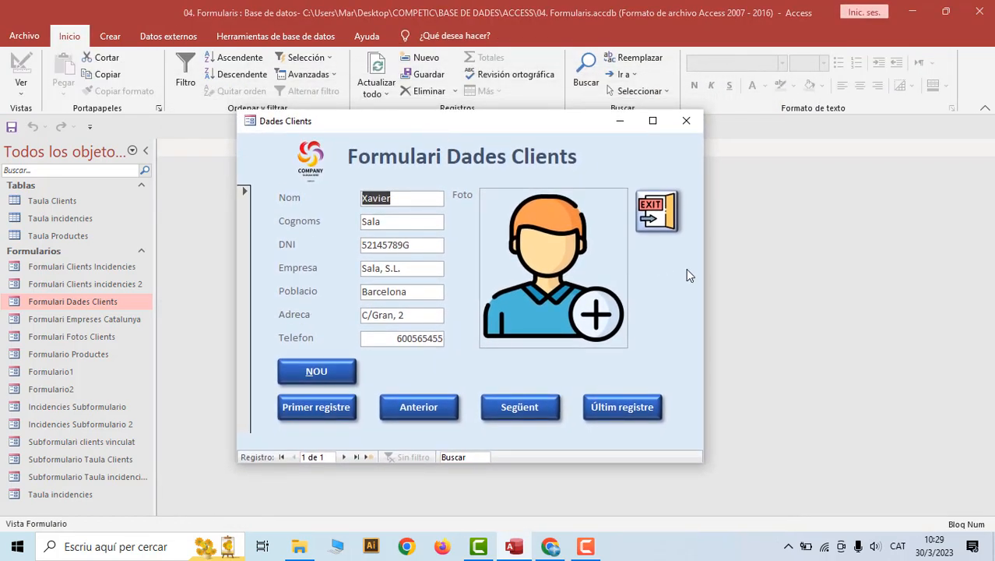
right_click(362, 120)
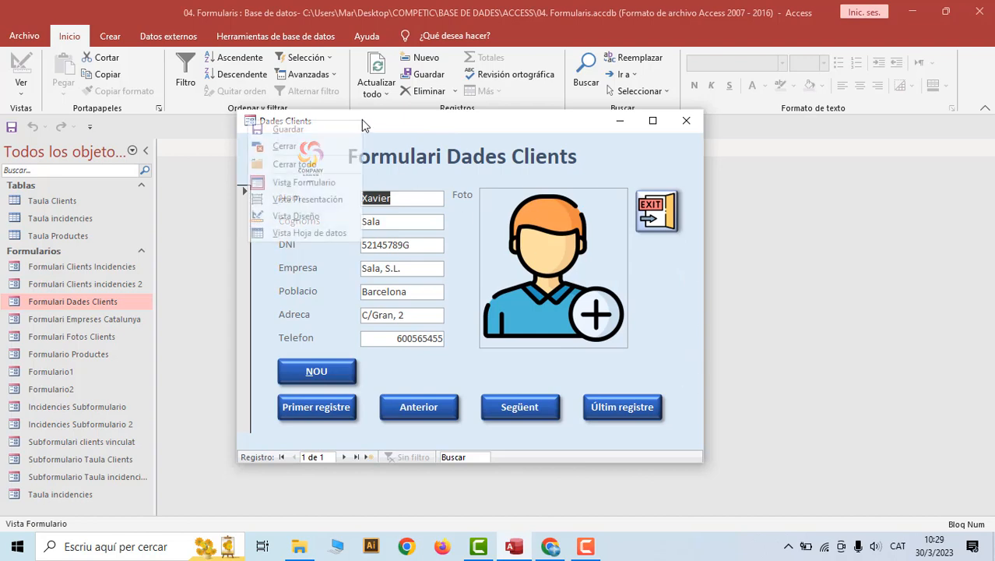
click(315, 216)
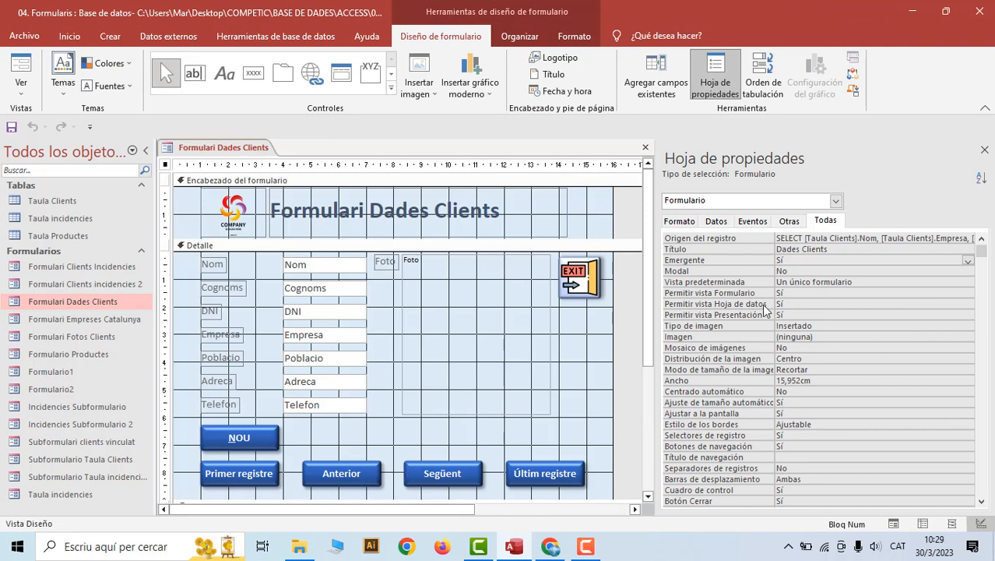
Set Centrado automático to Sí, save and reopen the form, then set Modal to Sí
click(820, 228)
double_click(785, 391)
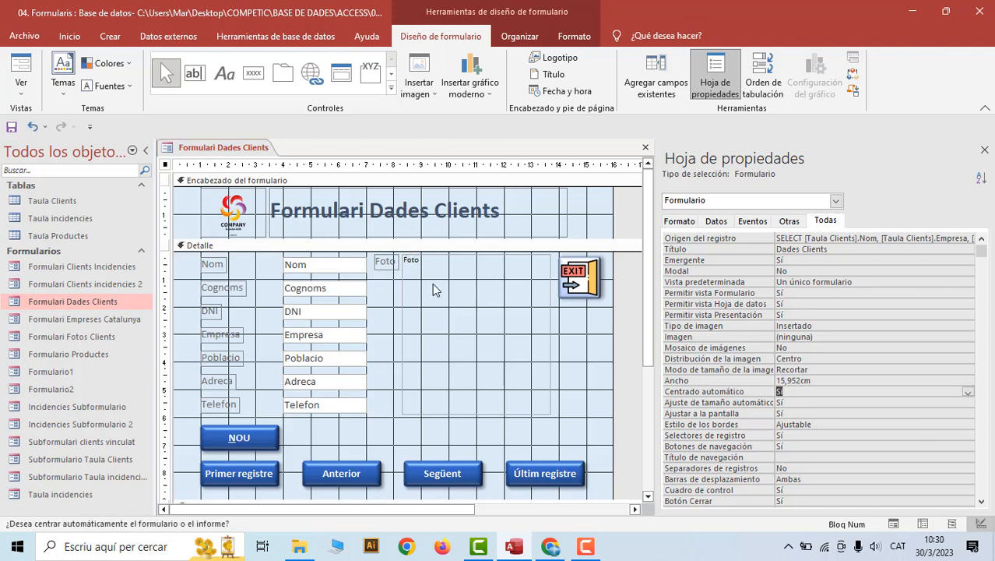
right_click(234, 148)
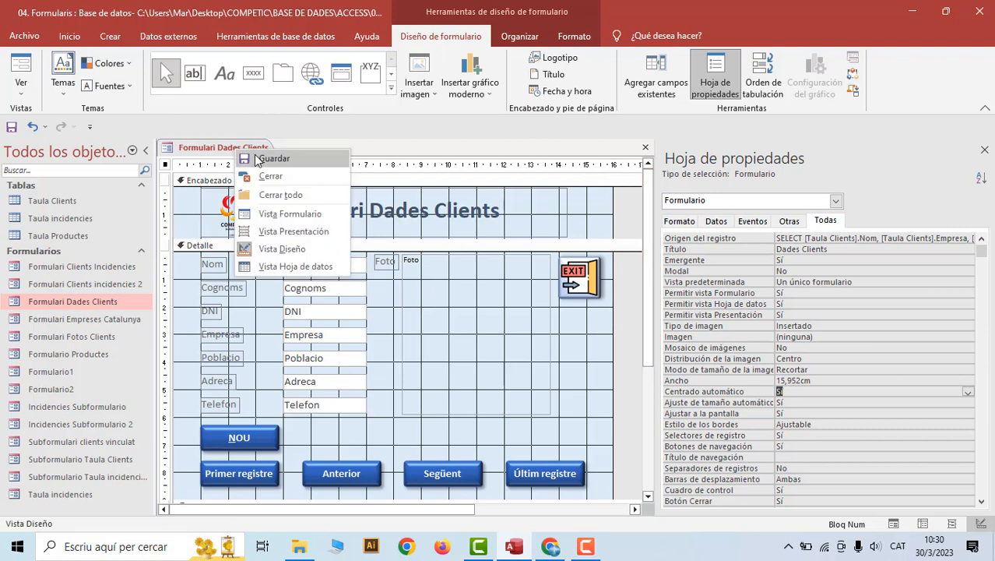
click(257, 157)
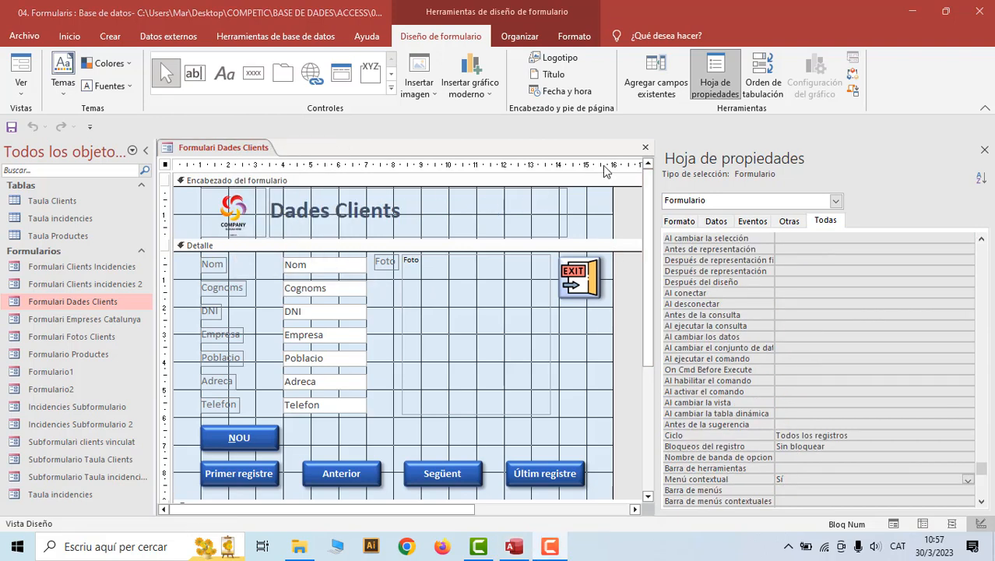
click(645, 148)
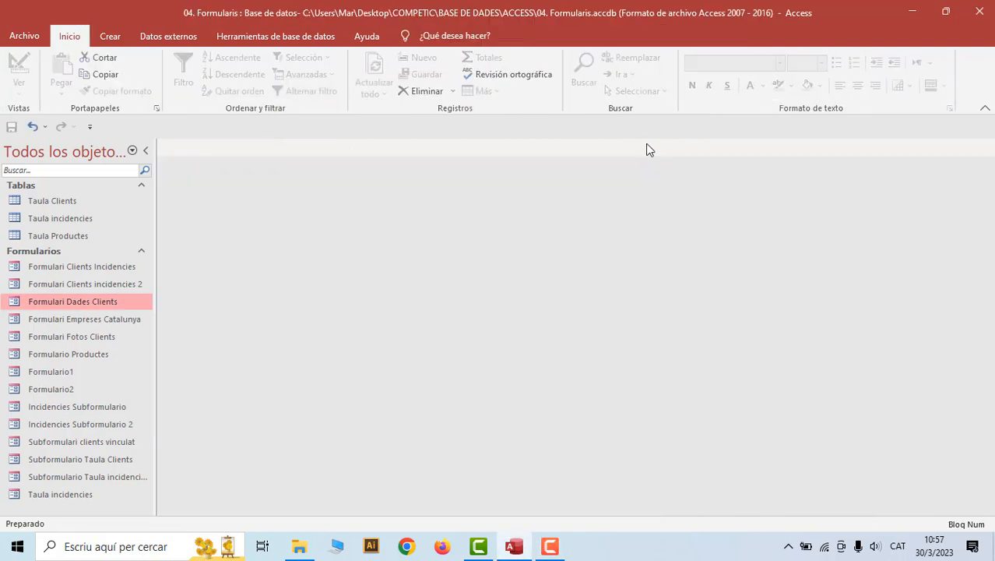
double_click(95, 300)
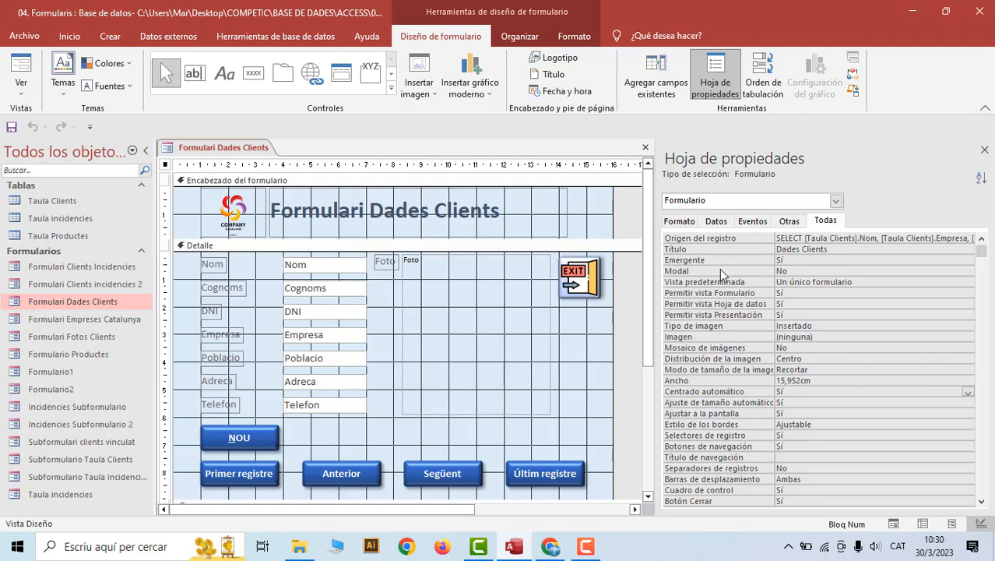
double_click(793, 269)
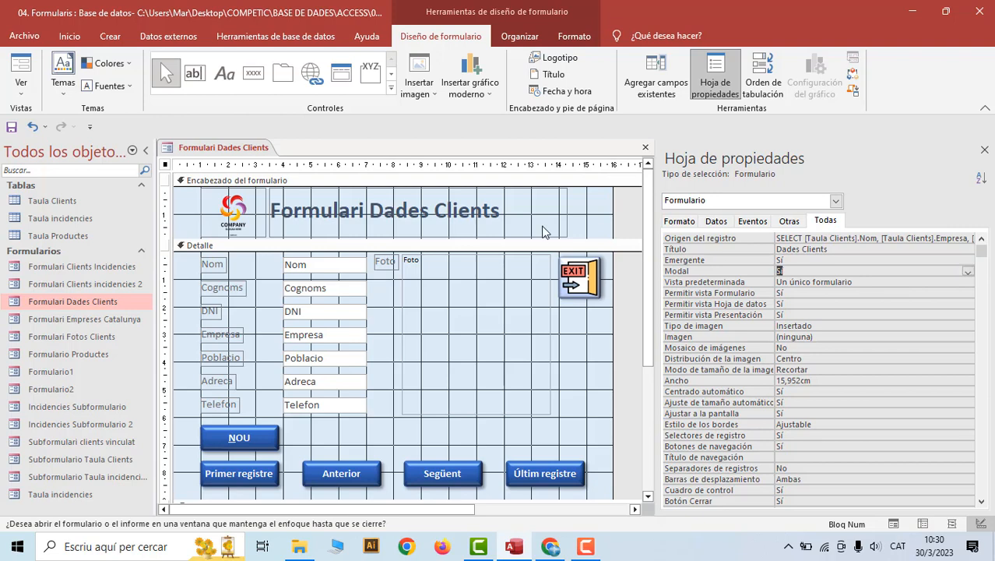
Save the form, try moving the pop-up and clicking elsewhere in Access to confirm it's modal, then return to Design view
right_click(256, 150)
click(275, 158)
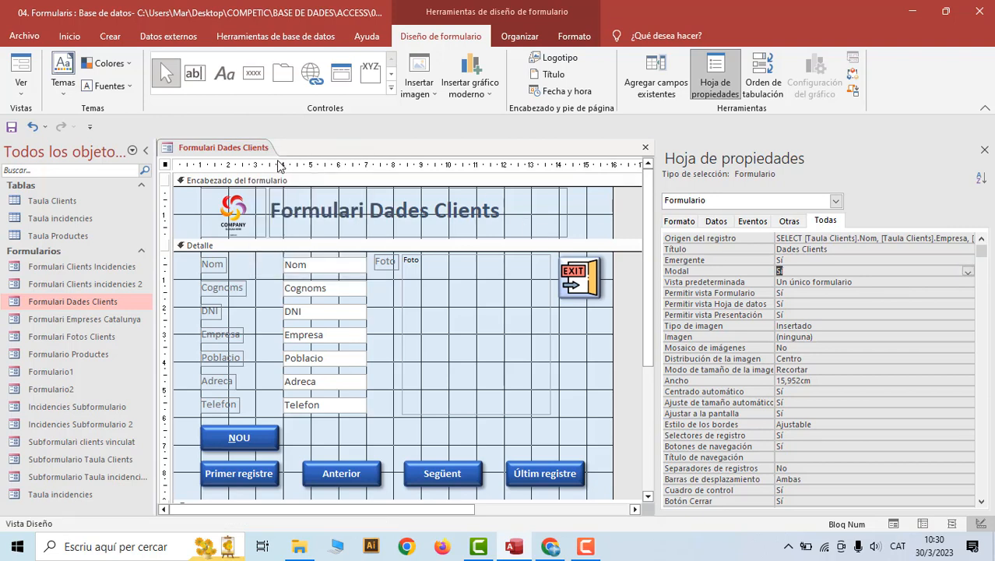
right_click(256, 151)
click(293, 211)
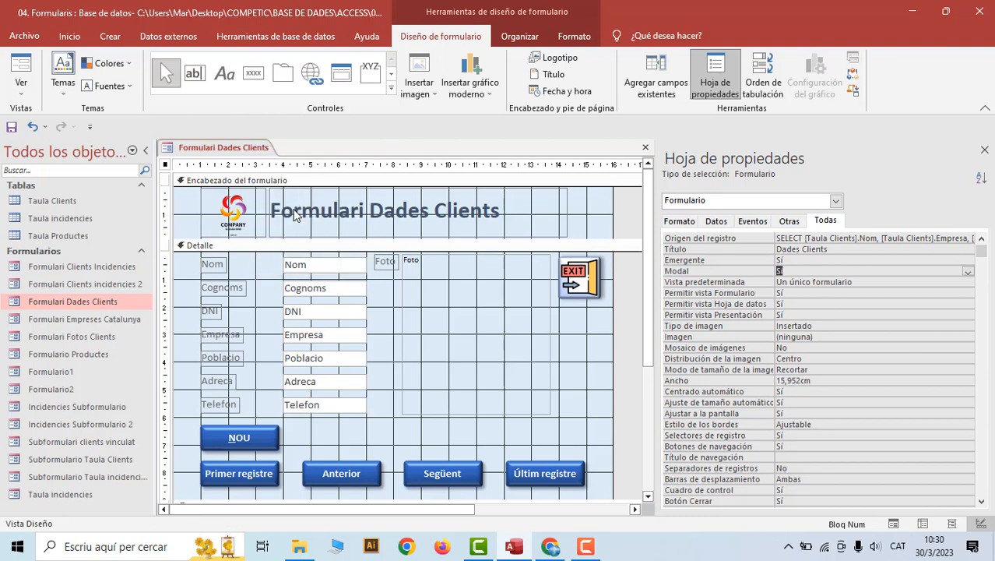
drag(391, 172, 462, 162)
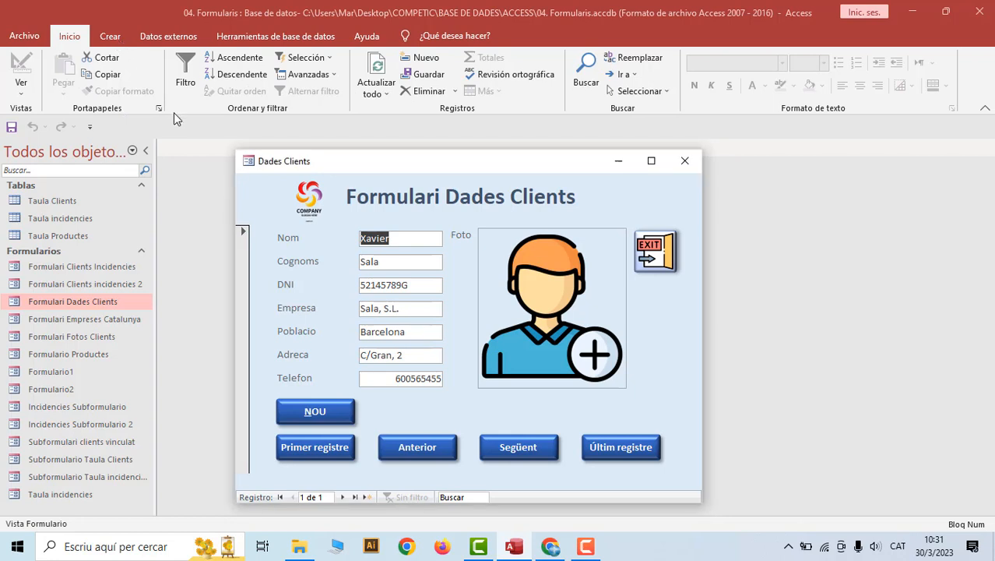
click(125, 82)
right_click(468, 165)
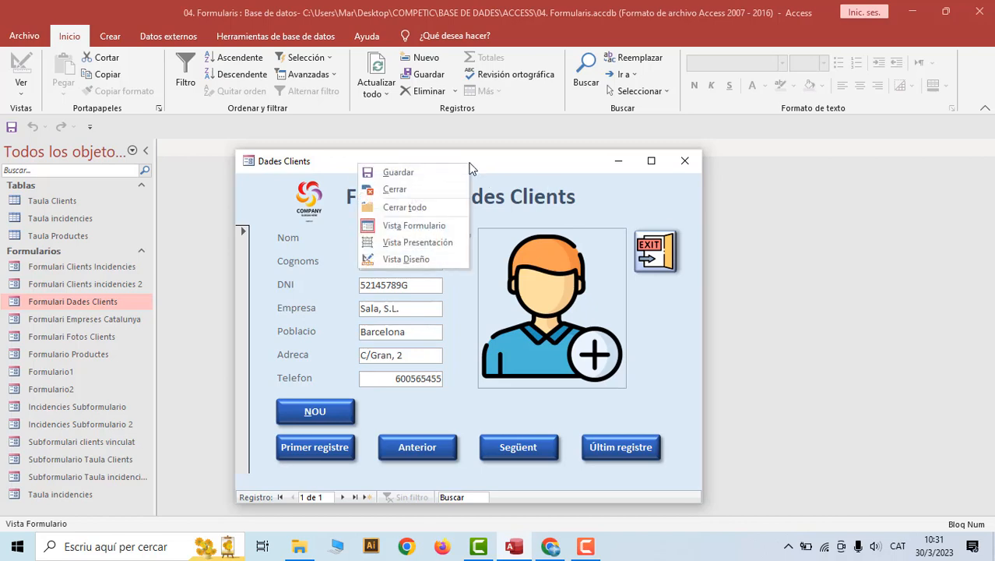
click(418, 260)
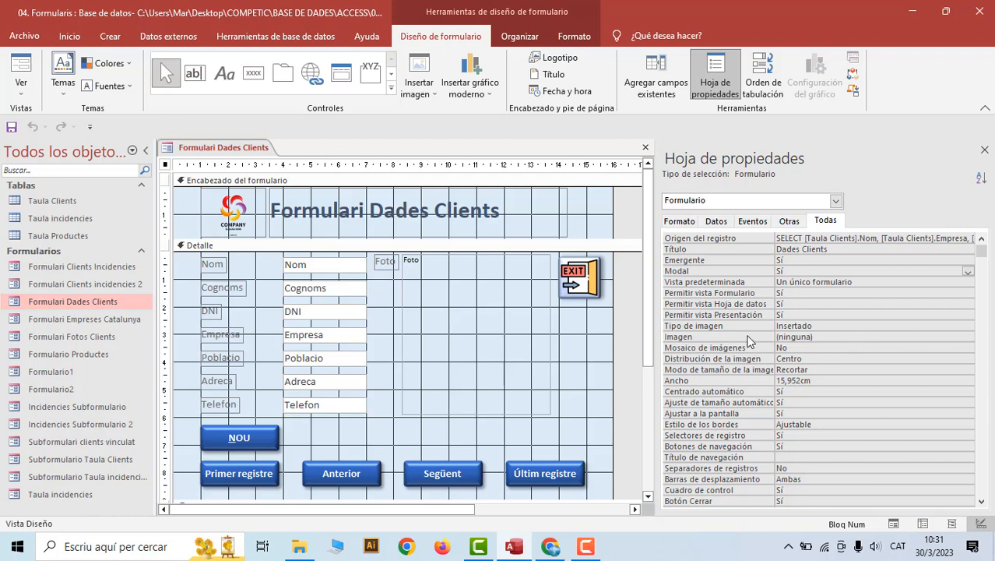
scroll(724, 364, down, 1)
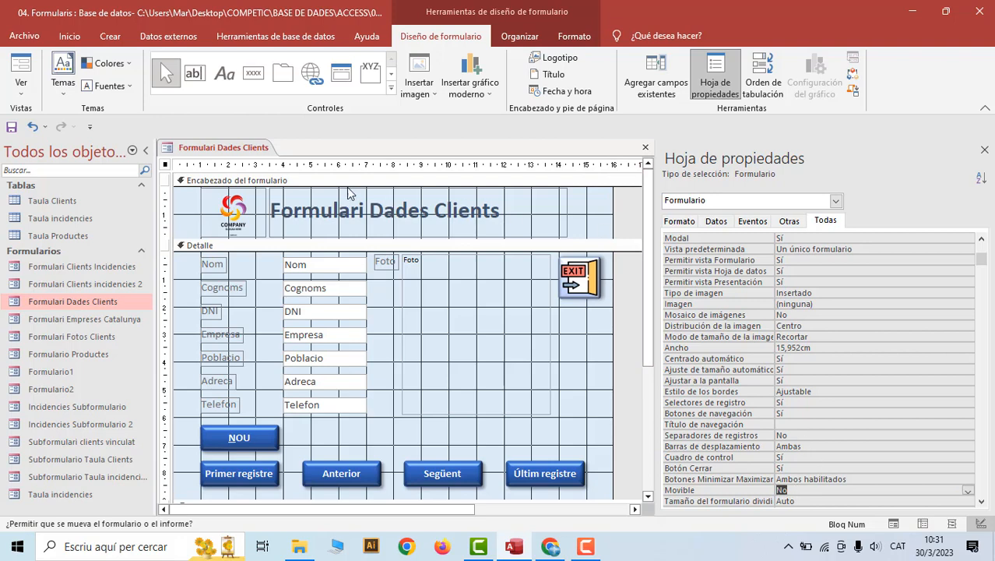
Save the form again, preview it in Form view, and go back to Design view
right_click(233, 153)
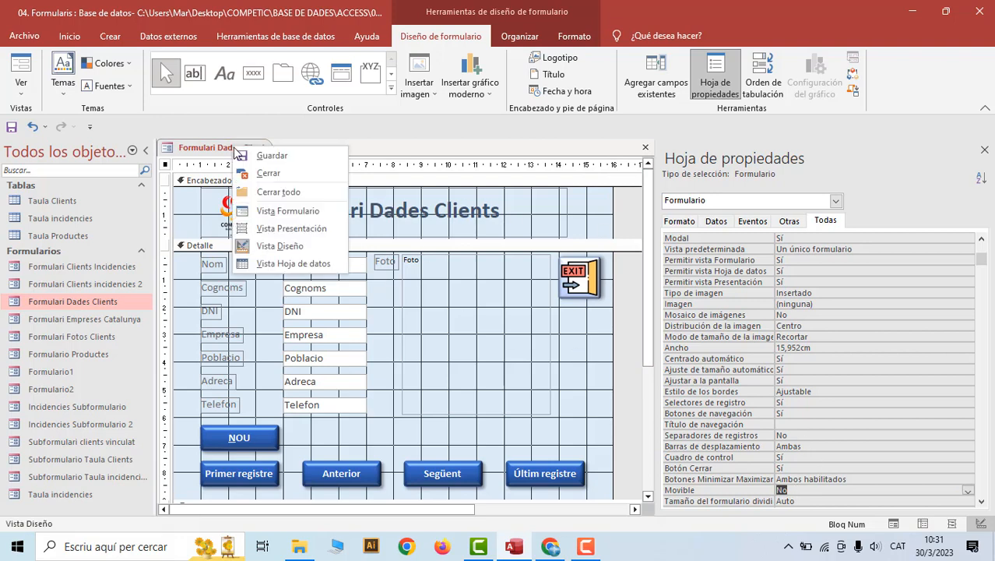
click(260, 156)
right_click(251, 148)
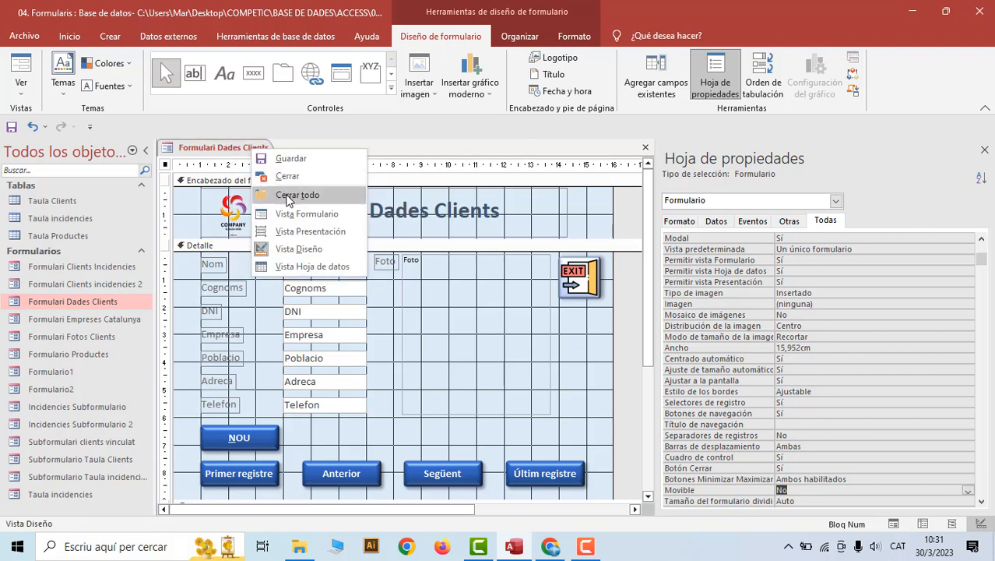
click(289, 214)
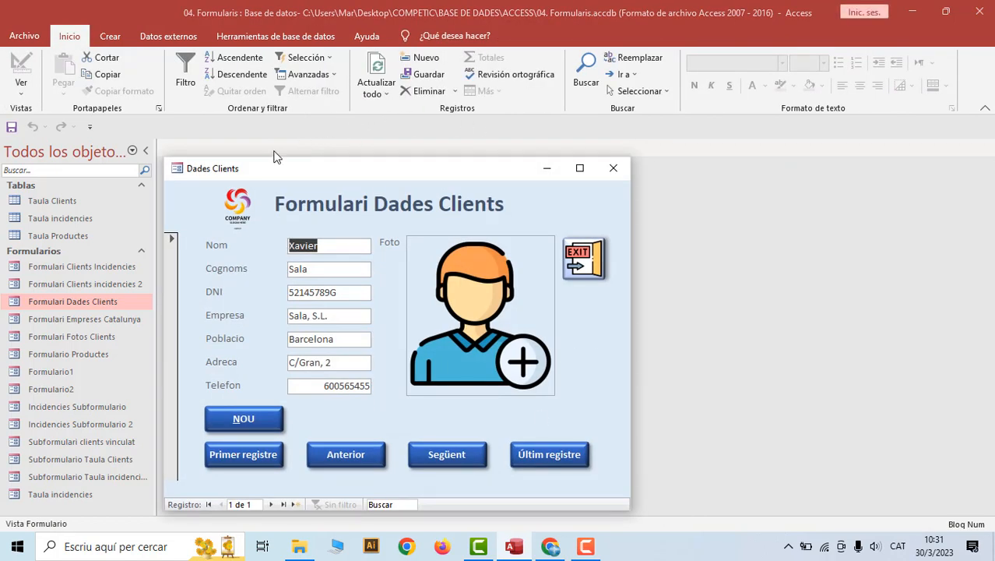
right_click(339, 174)
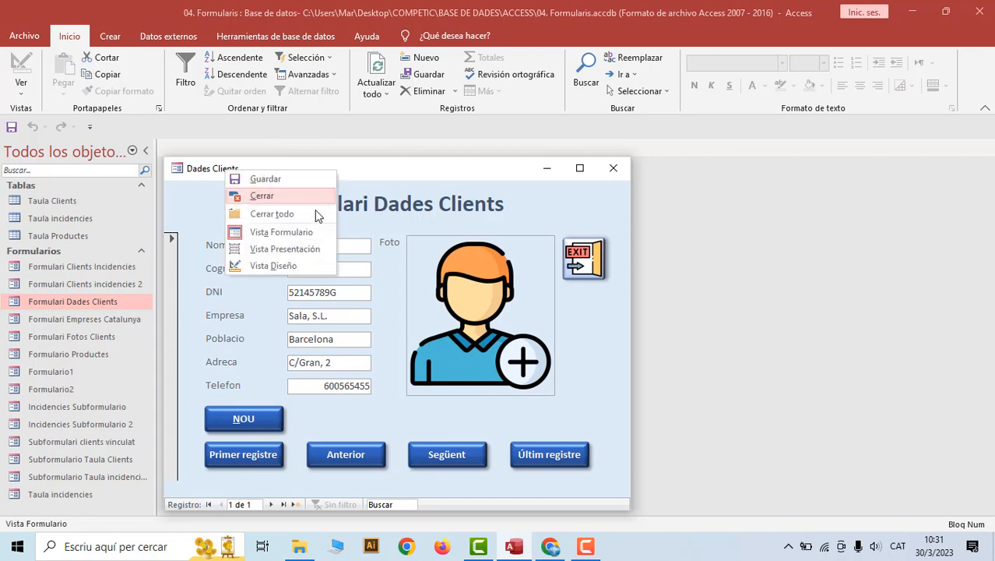
click(298, 266)
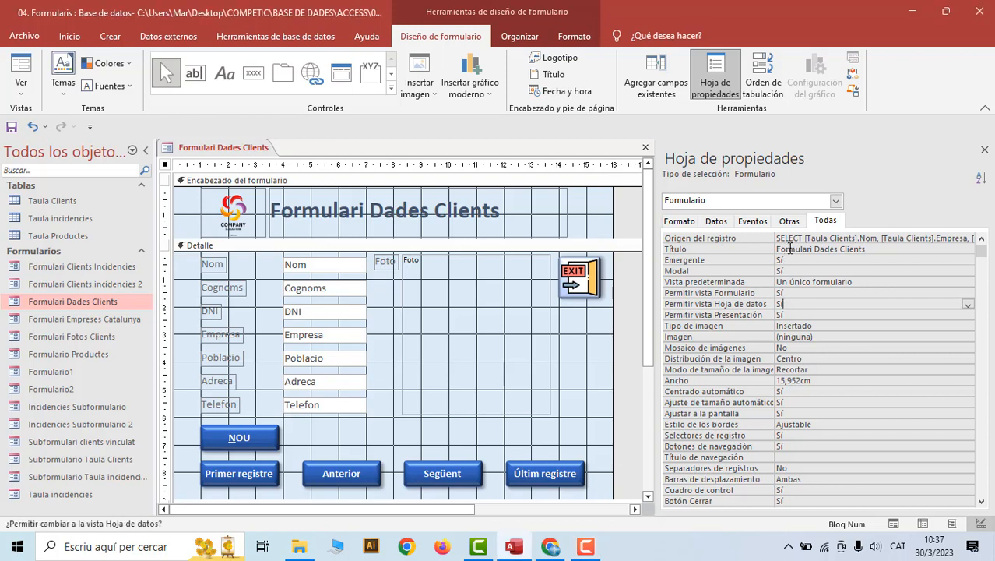
Remove 'Formulari' from the form caption and the header title label, leaving 'Dades Clients'
click(815, 249)
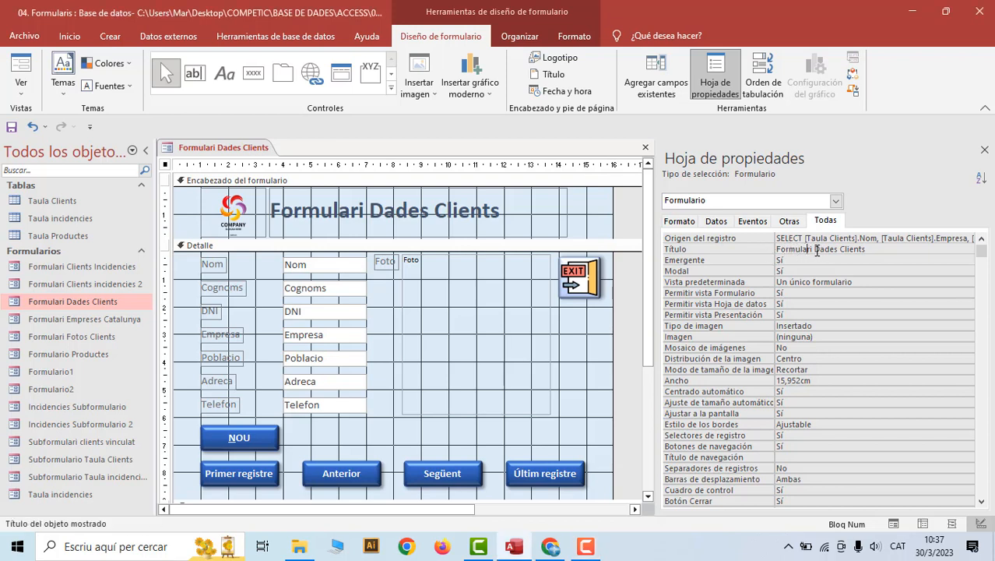
drag(814, 249, 775, 249)
key(BackSpace)
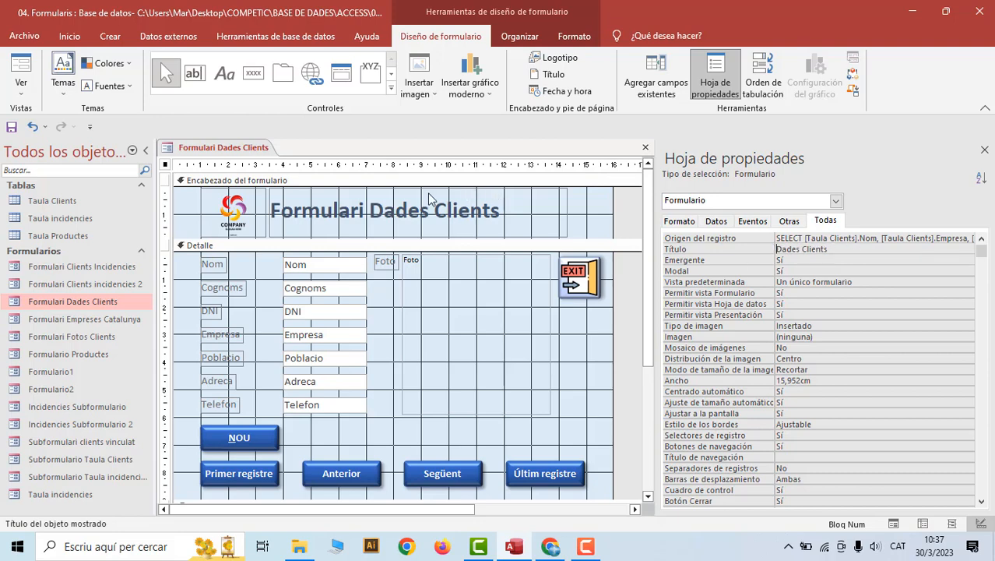
click(365, 207)
click(369, 208)
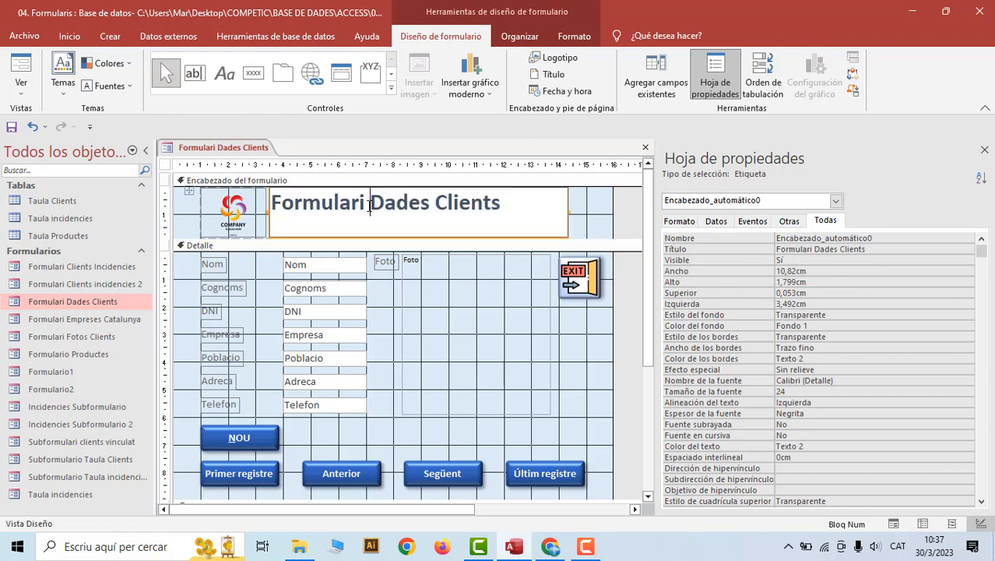
drag(369, 204, 274, 201)
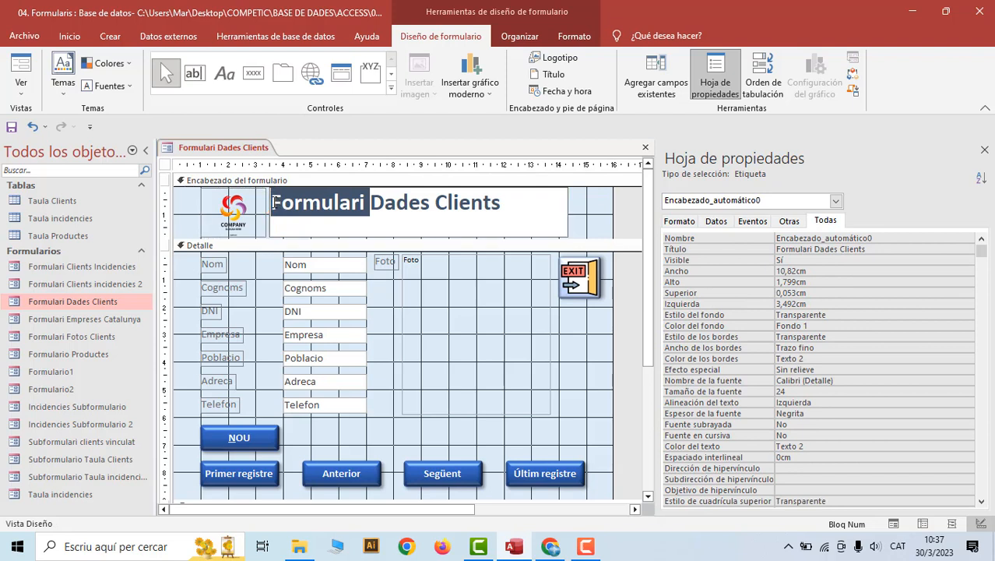
key(Delete)
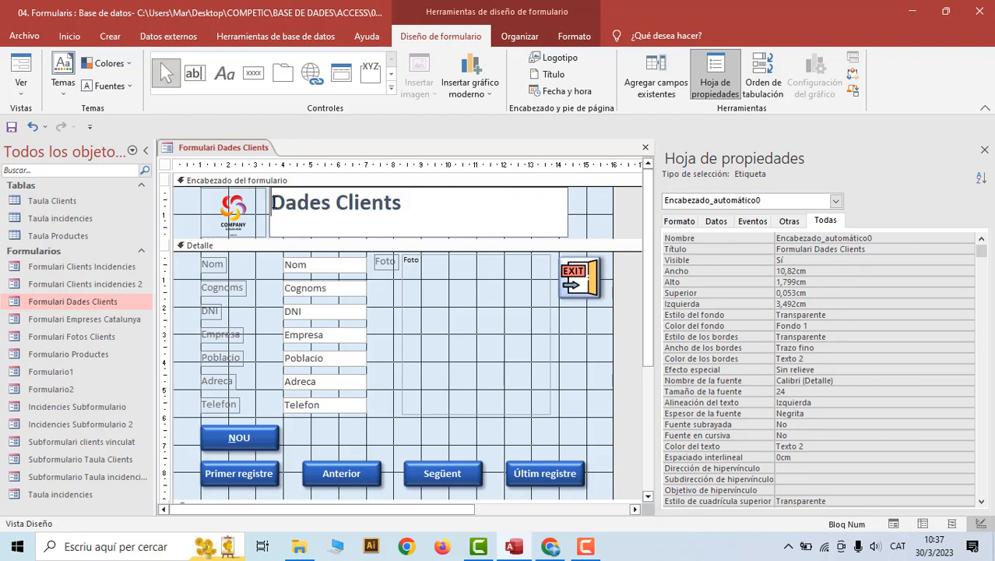
Save the renamed form, preview it in Form view, then return to Design view
right_click(221, 151)
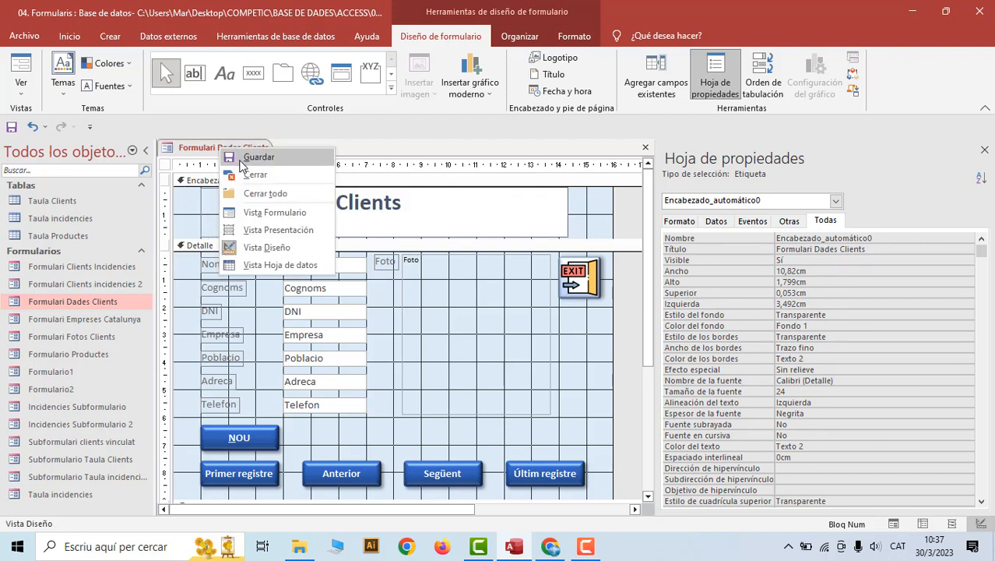
click(241, 158)
right_click(211, 147)
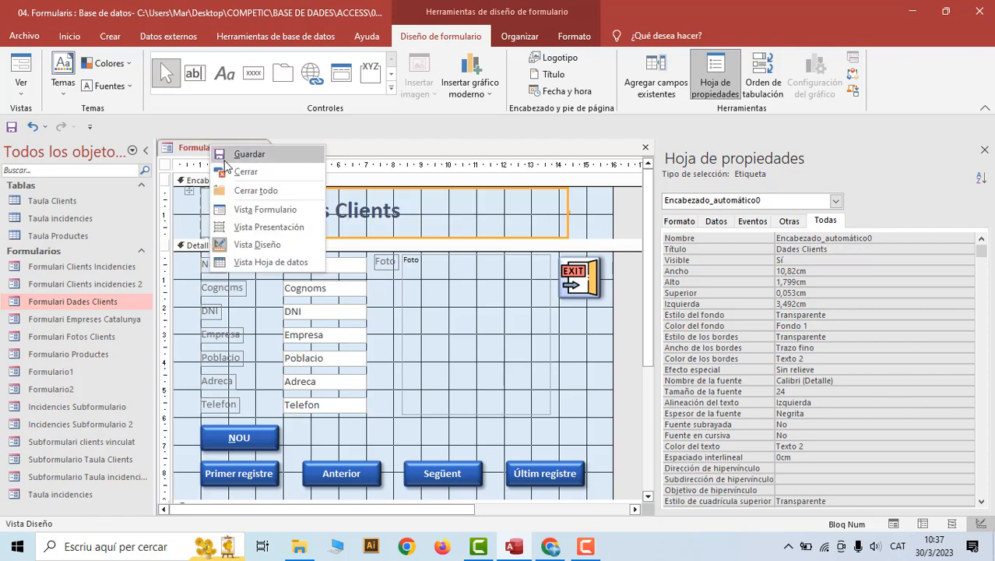
click(244, 209)
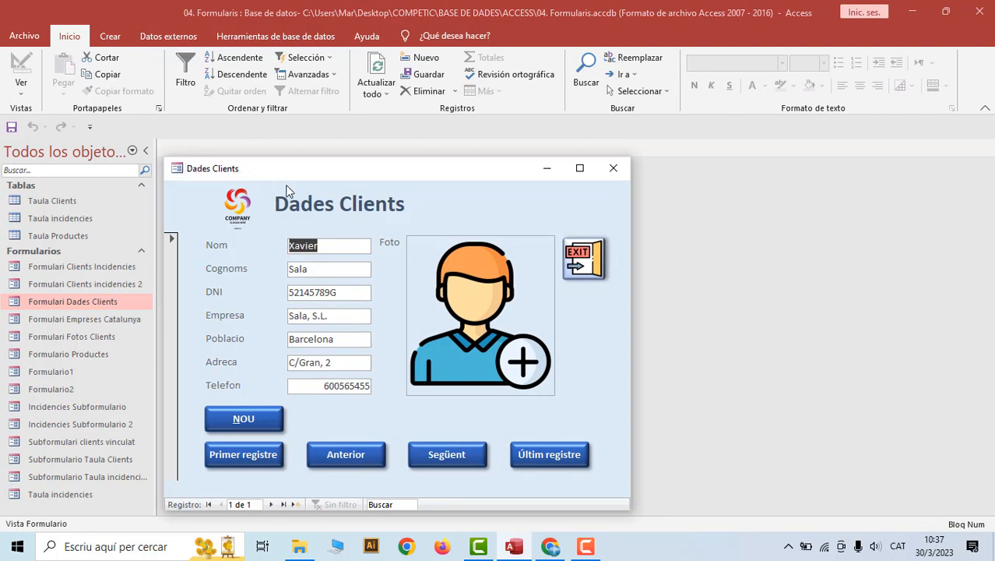
right_click(332, 173)
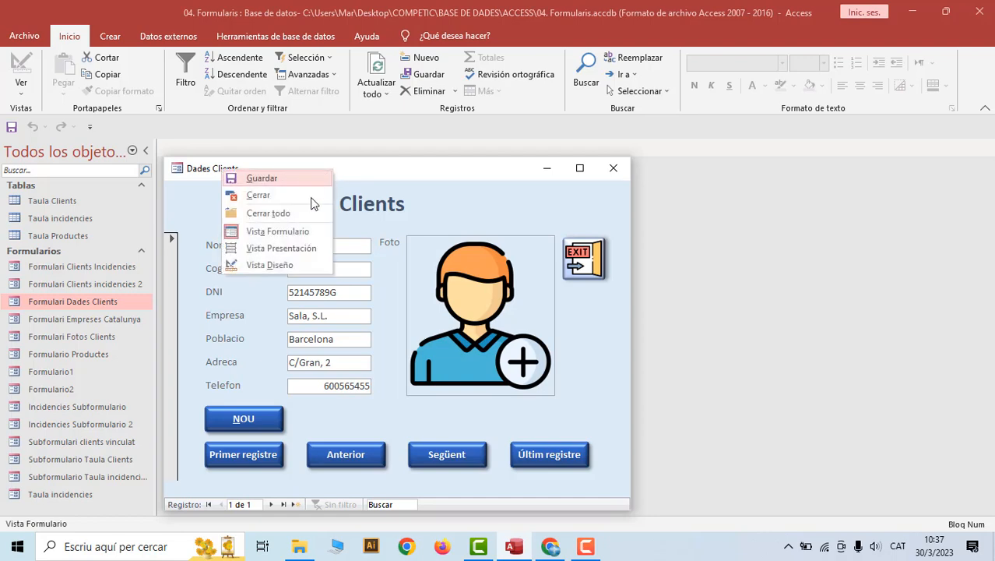
click(268, 263)
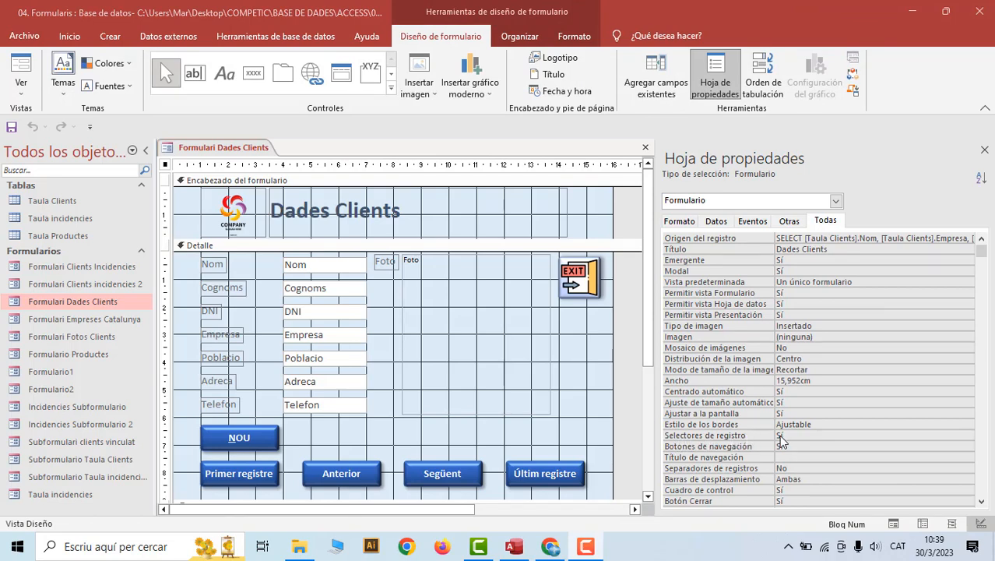
Preview the Dades Clients form in Form view and return to Design view
right_click(234, 149)
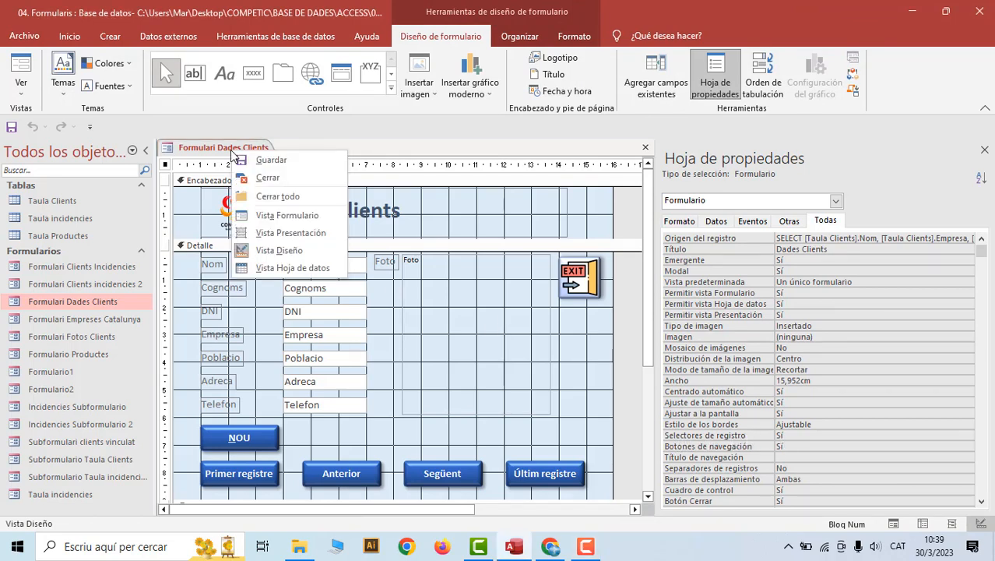
click(286, 215)
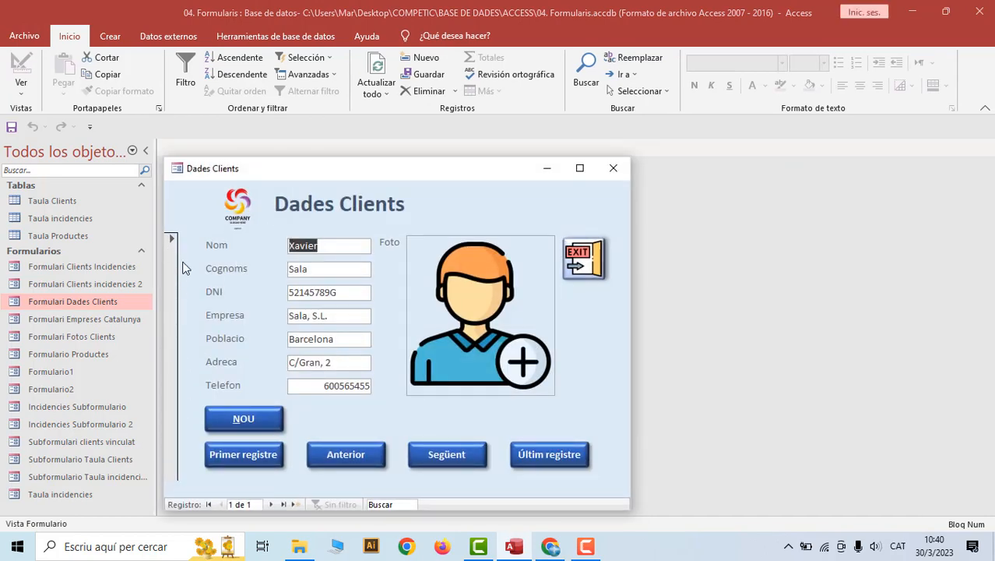
right_click(305, 170)
click(257, 265)
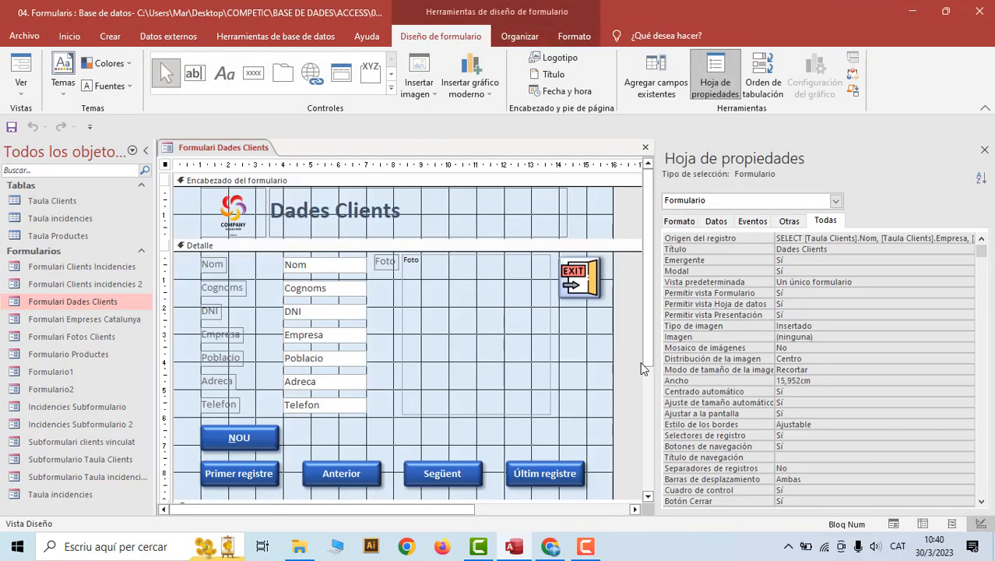
Set Selectores de registro to No, save the form, and open it in Form view
double_click(781, 435)
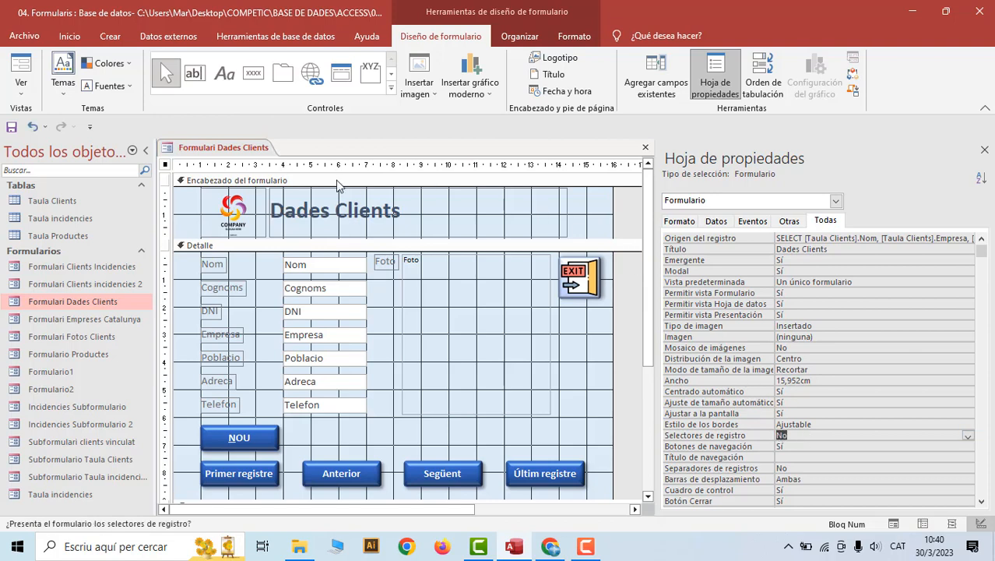
right_click(215, 149)
click(253, 158)
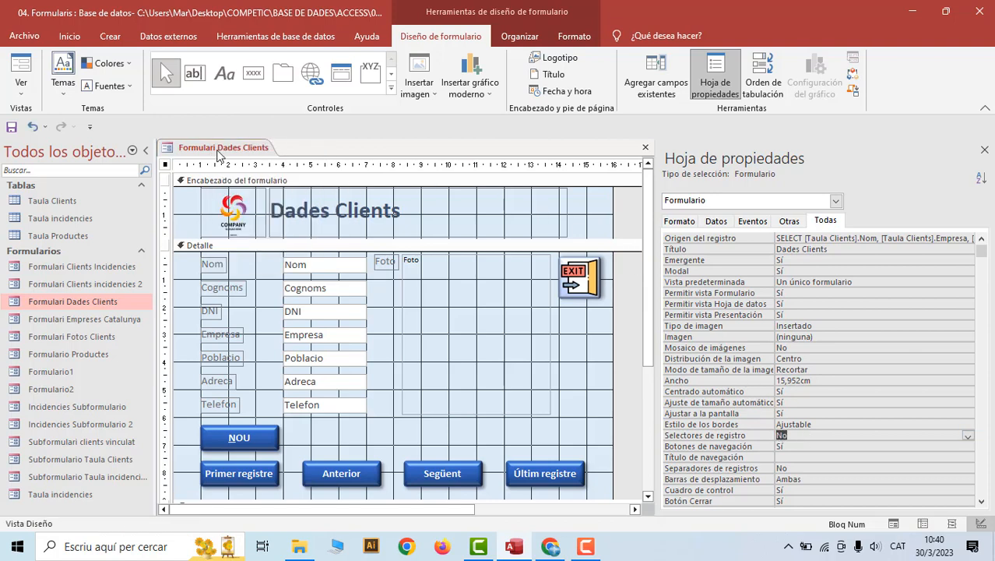
right_click(218, 151)
click(265, 215)
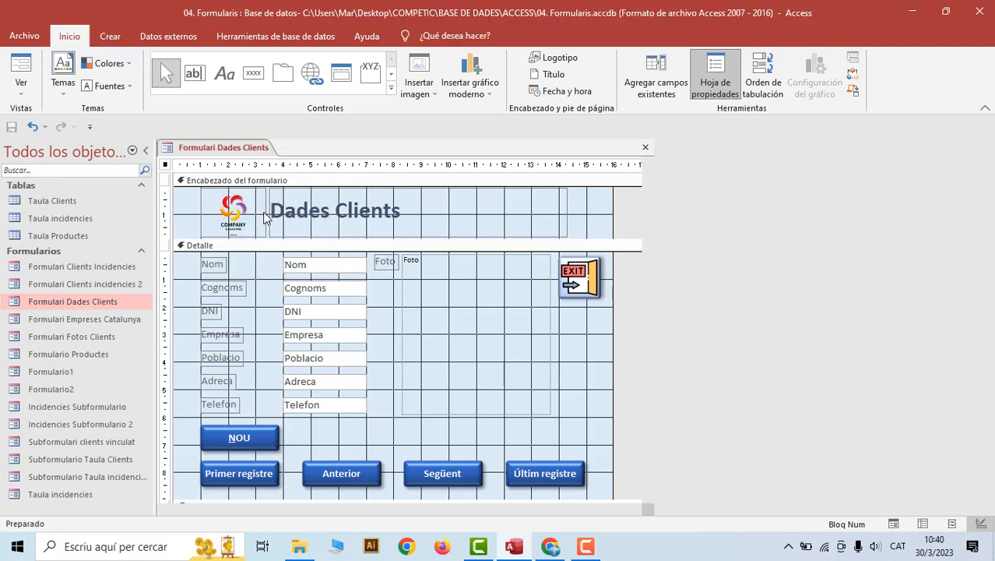
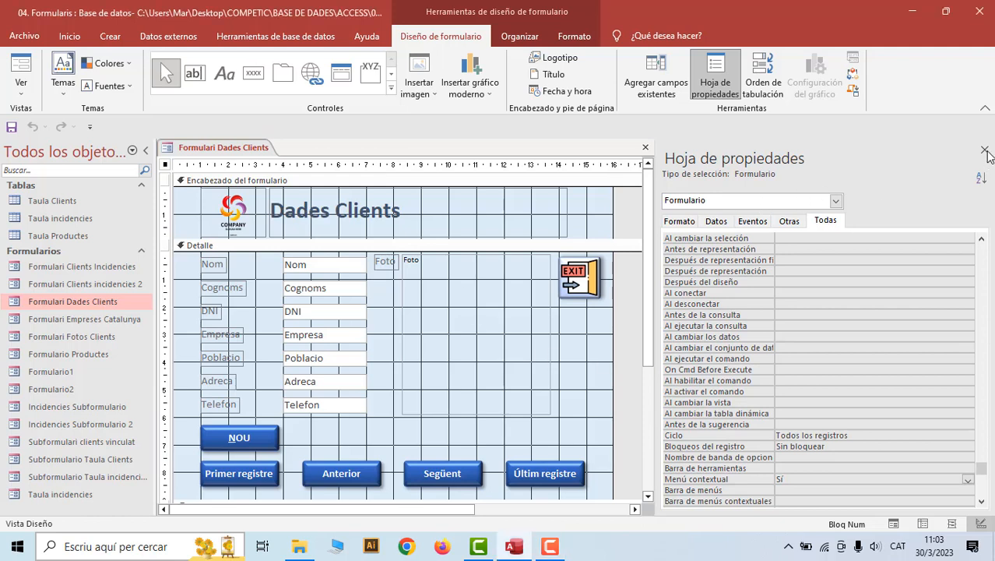
Close the property sheet and go to the File backstage start page
click(984, 151)
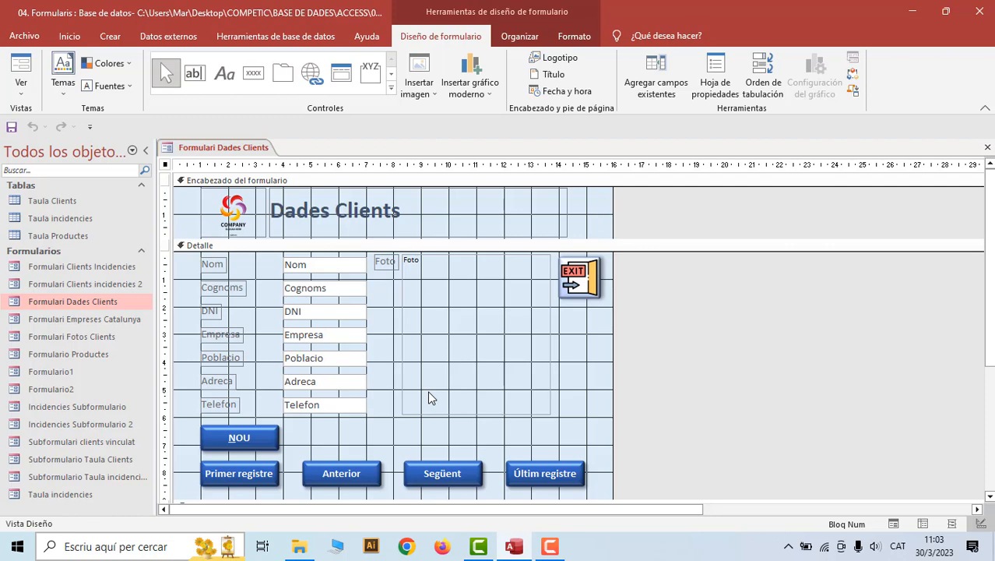
click(17, 37)
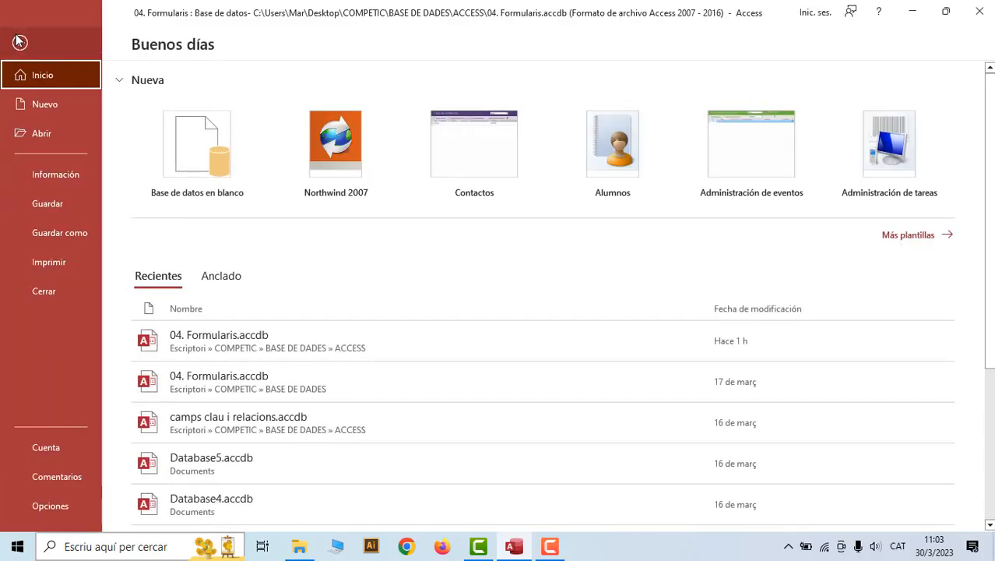
Set Formulari Dades Clients as the startup form, then close Access and reopen 04. Formularis.accdb
click(52, 506)
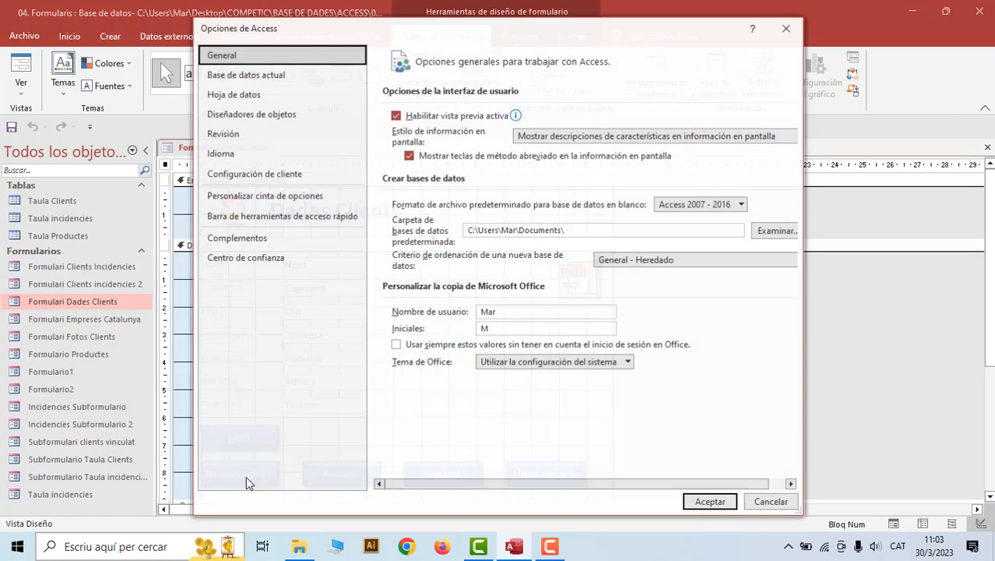
click(279, 75)
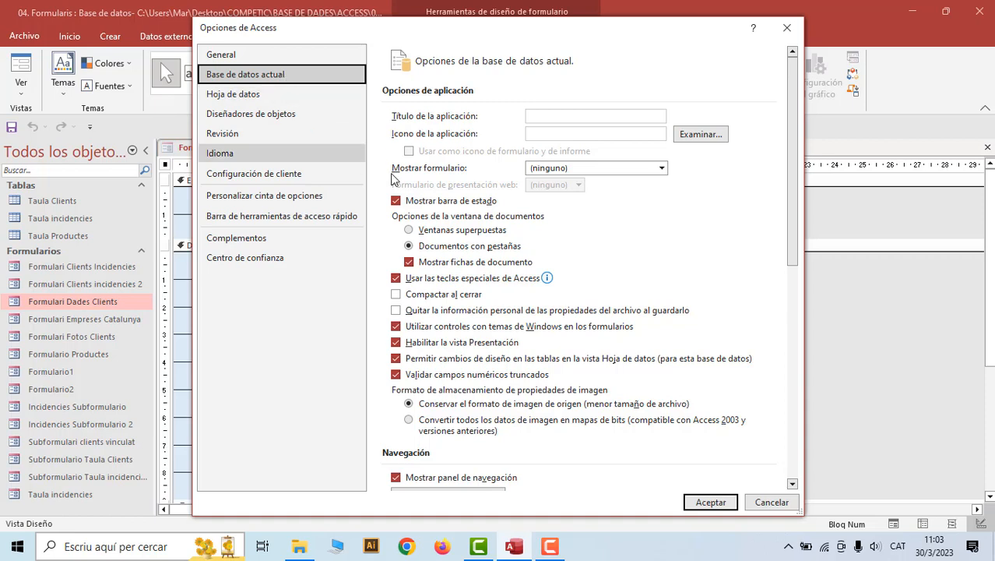
click(661, 170)
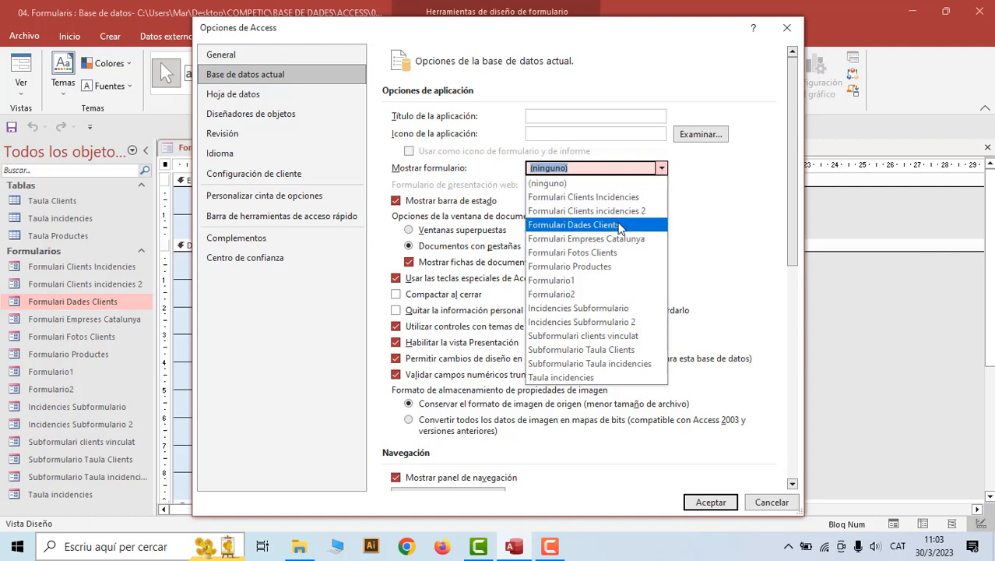
click(620, 226)
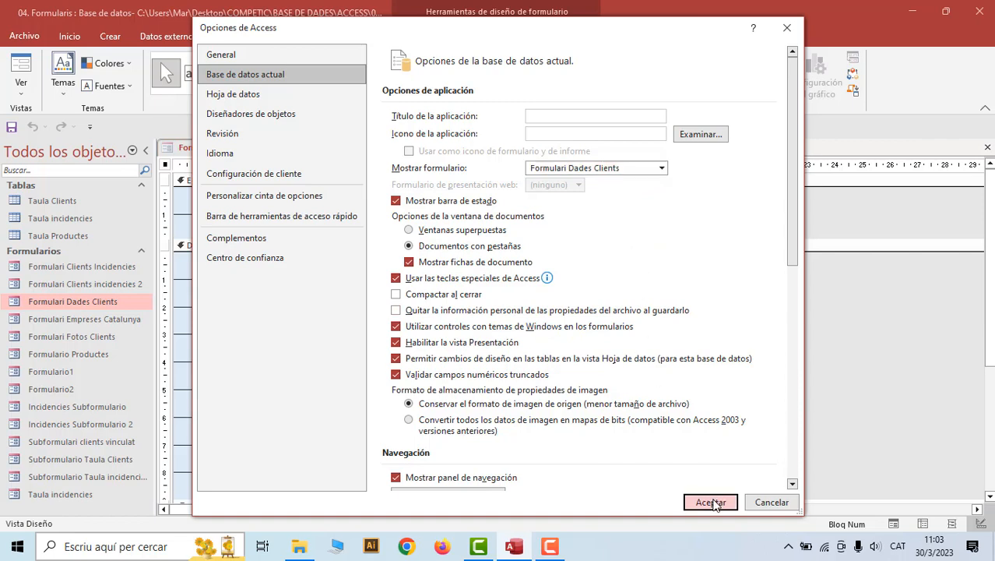
click(711, 501)
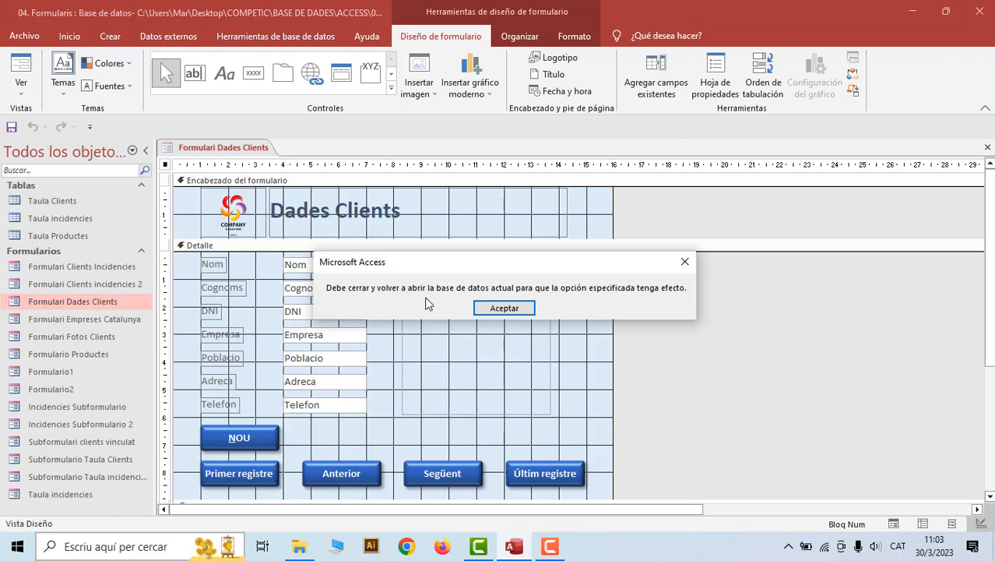
click(497, 309)
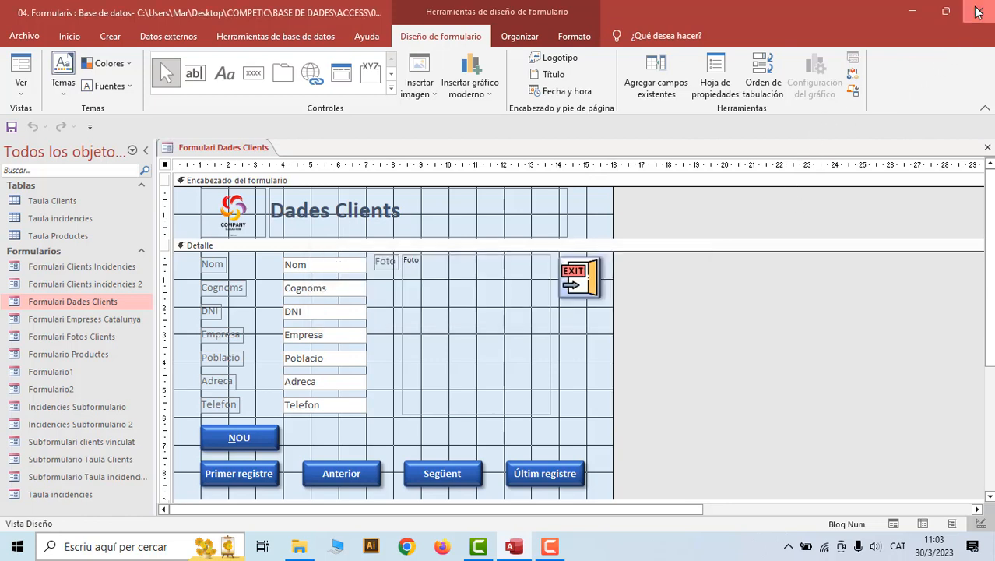
click(978, 11)
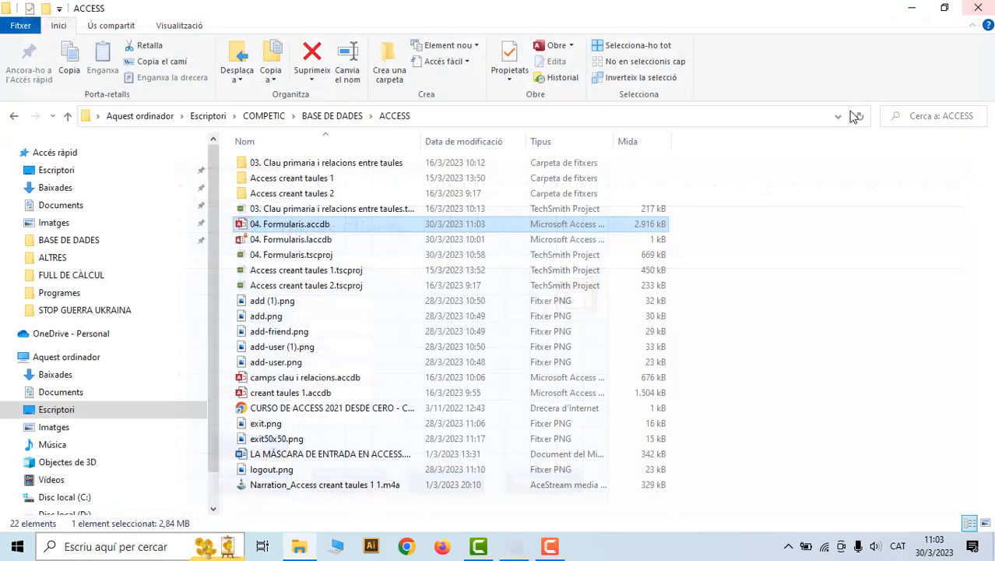
double_click(290, 225)
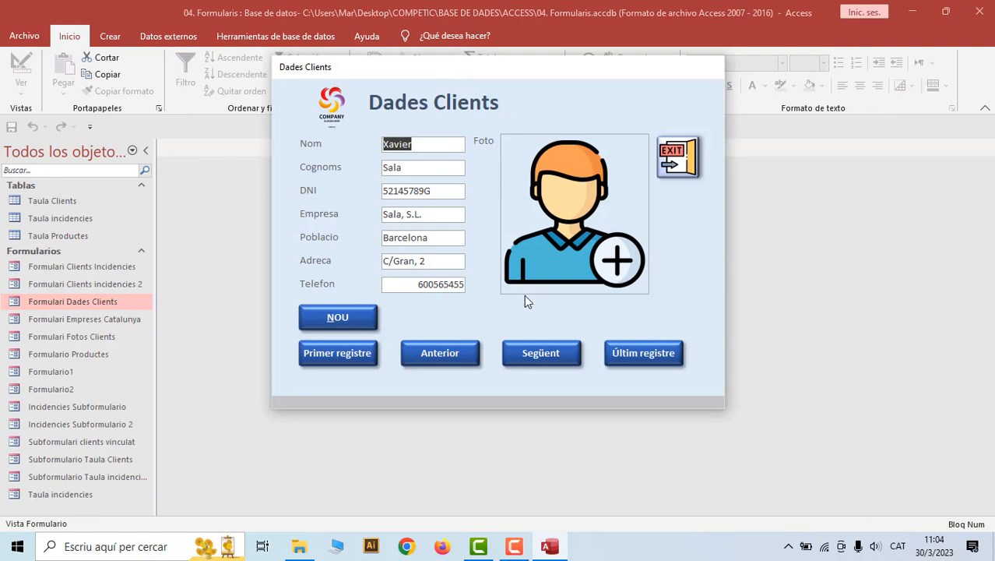
Check the form's shortcut menu, then start a new client record with first name, surname and DNI
right_click(529, 77)
click(529, 72)
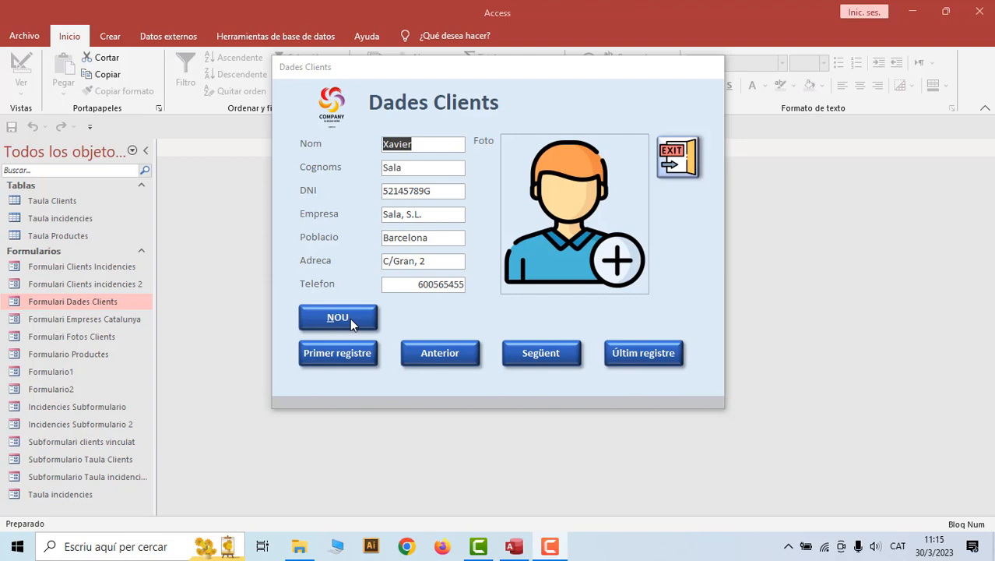
click(350, 318)
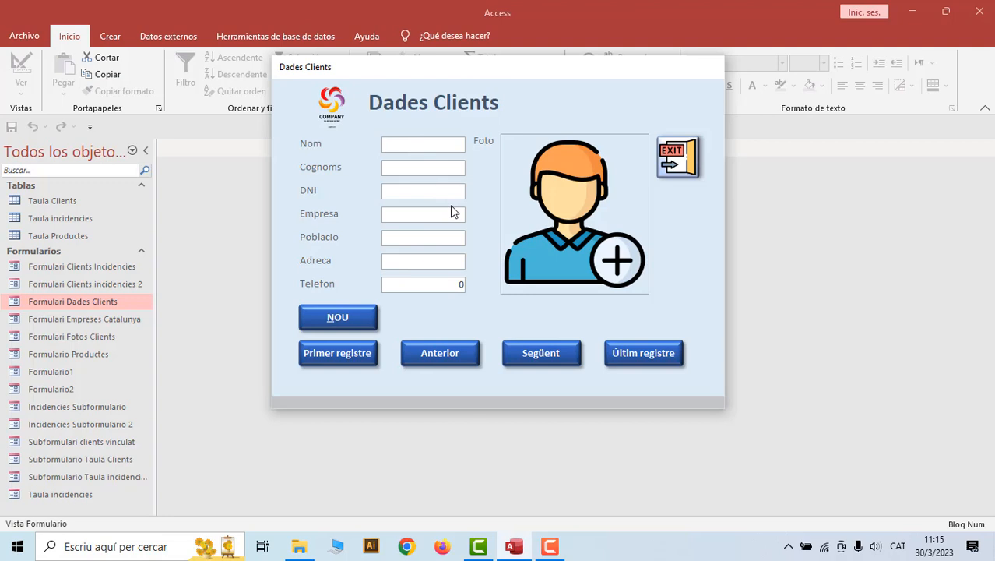
click(424, 168)
click(402, 191)
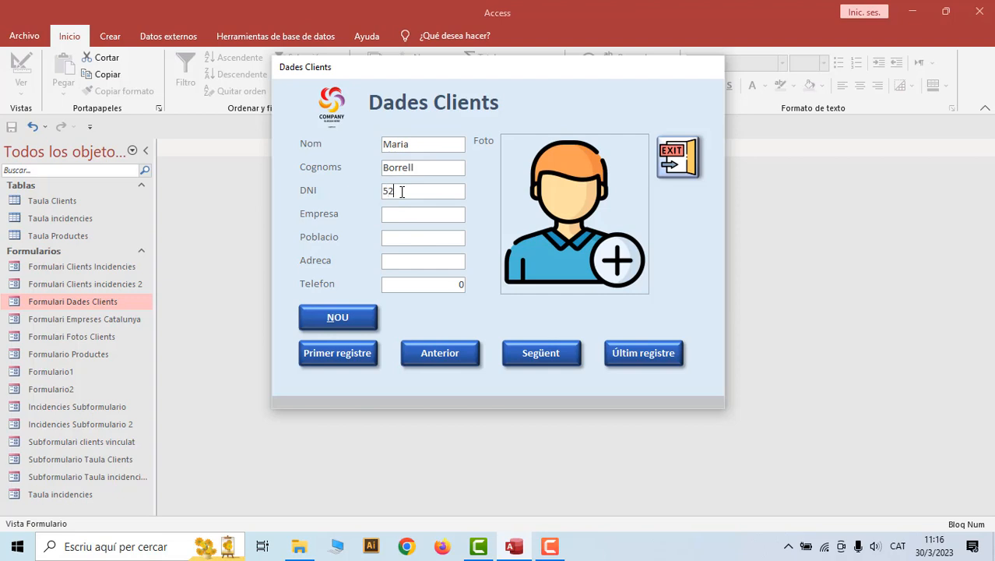
Enter company Prova, town Barcelona, the street address and phone number, then save the record
click(392, 218)
text(Prova)
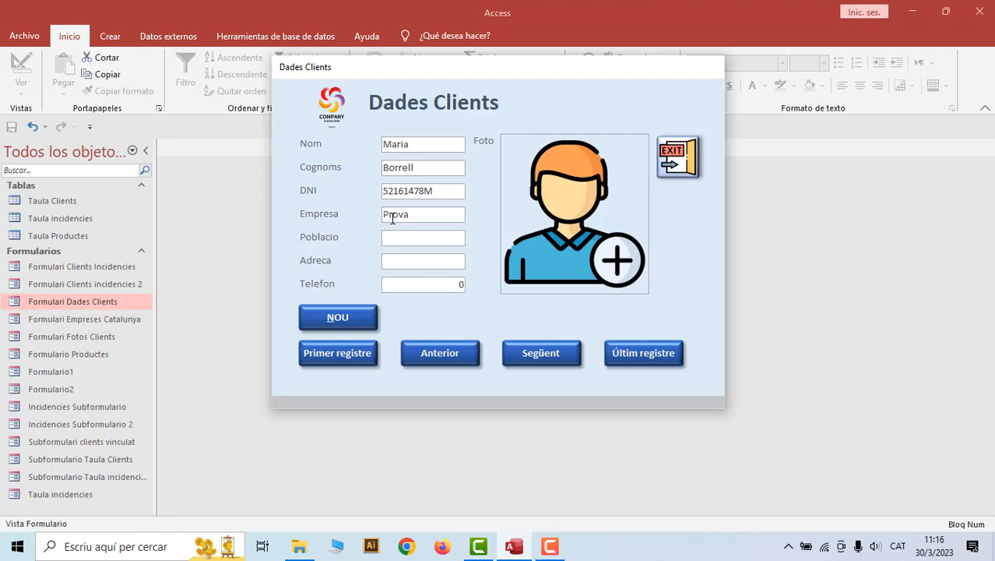
click(397, 239)
text(Barcelona)
click(403, 259)
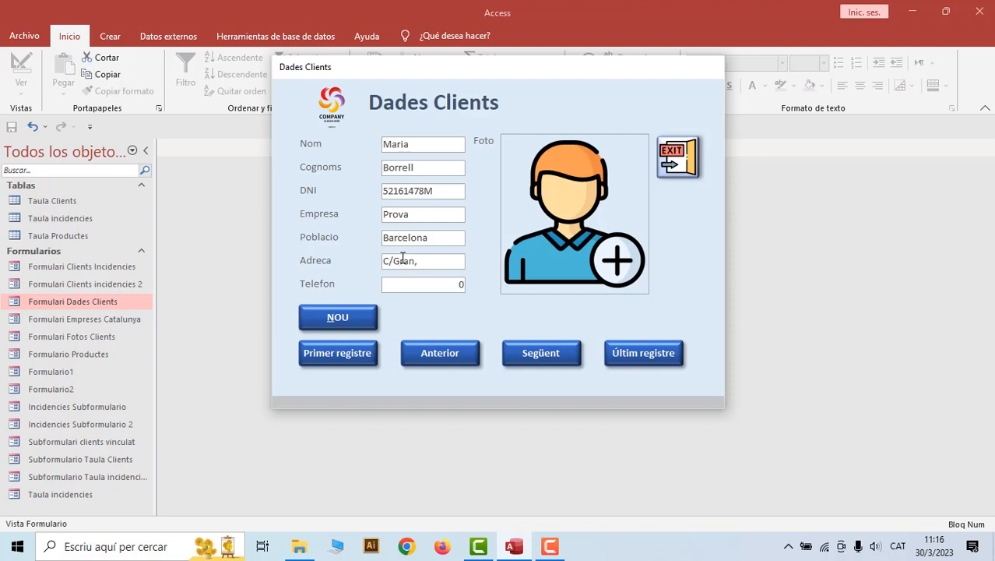
drag(455, 284, 464, 284)
click(366, 319)
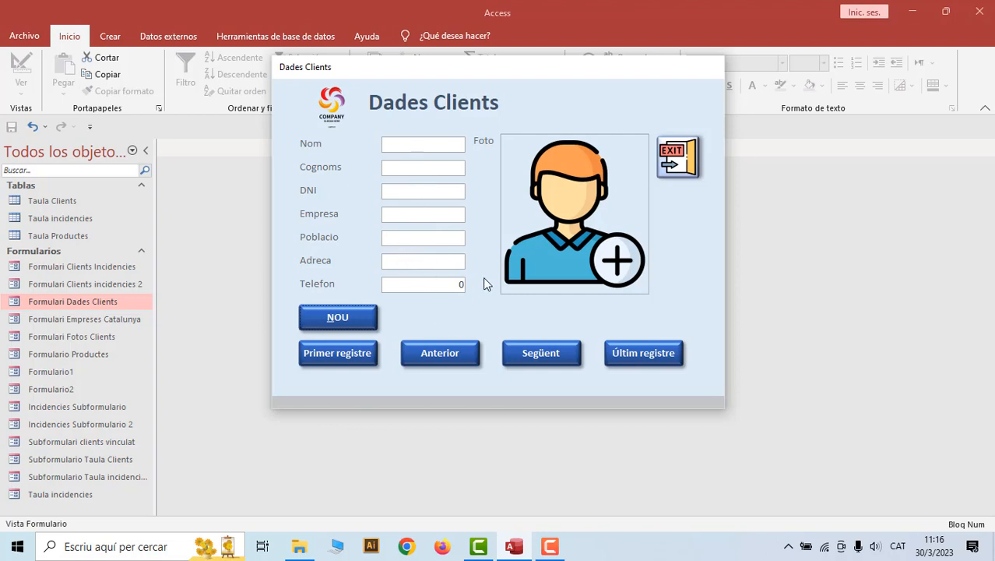
Close the Dades Clients form, check the Taula Clients table, then reopen the form
right_click(645, 68)
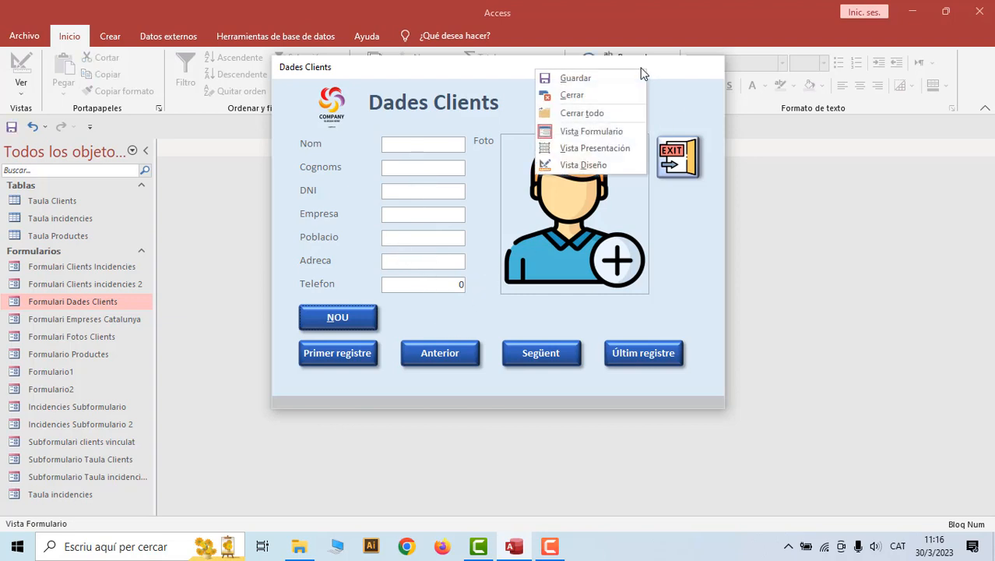
click(593, 98)
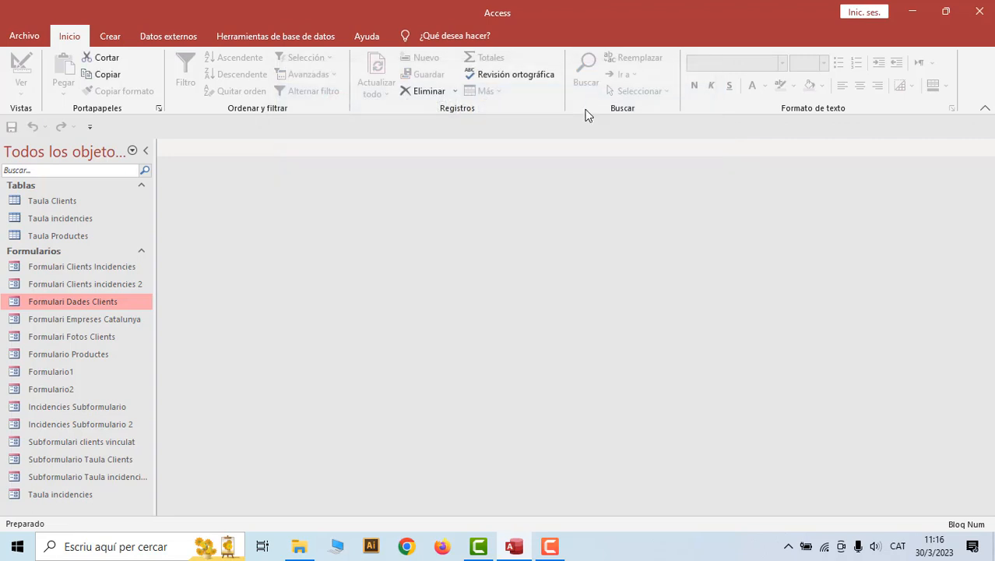
double_click(66, 203)
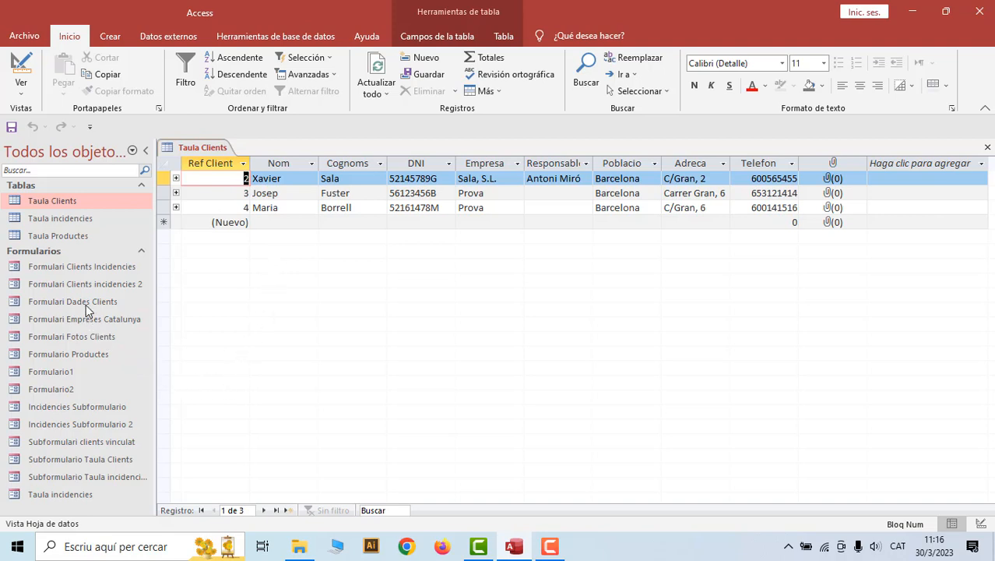
right_click(189, 152)
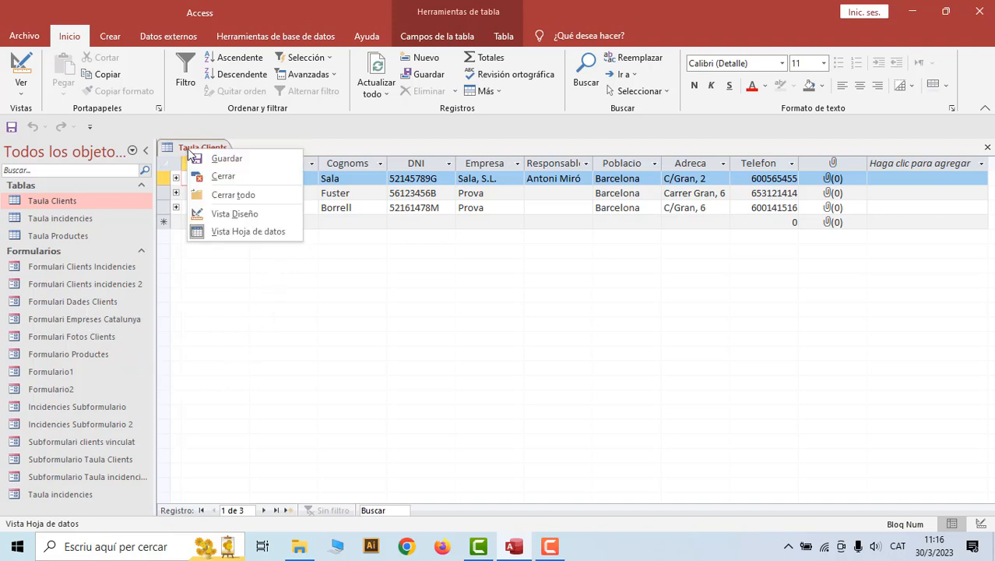
click(223, 176)
click(96, 305)
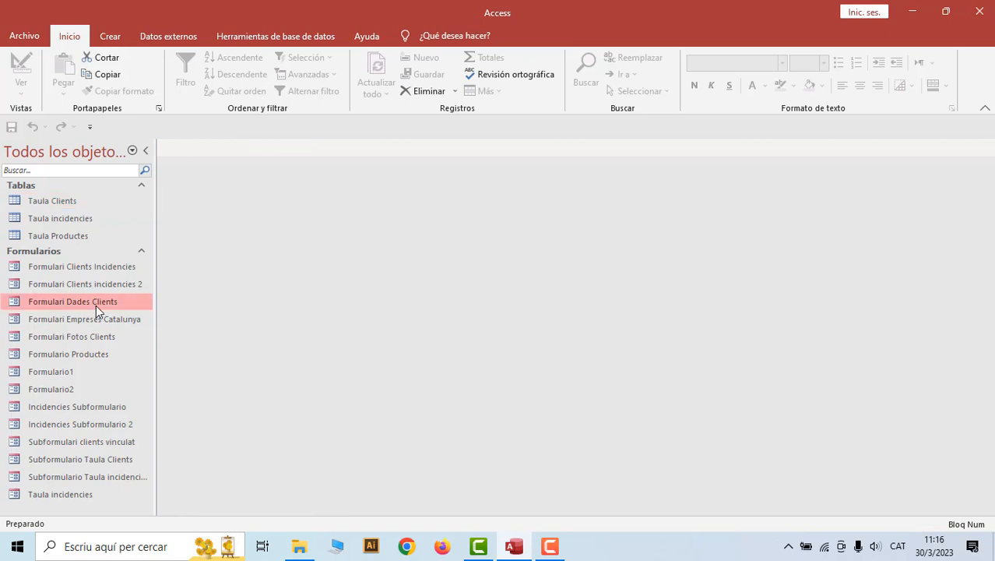
double_click(96, 305)
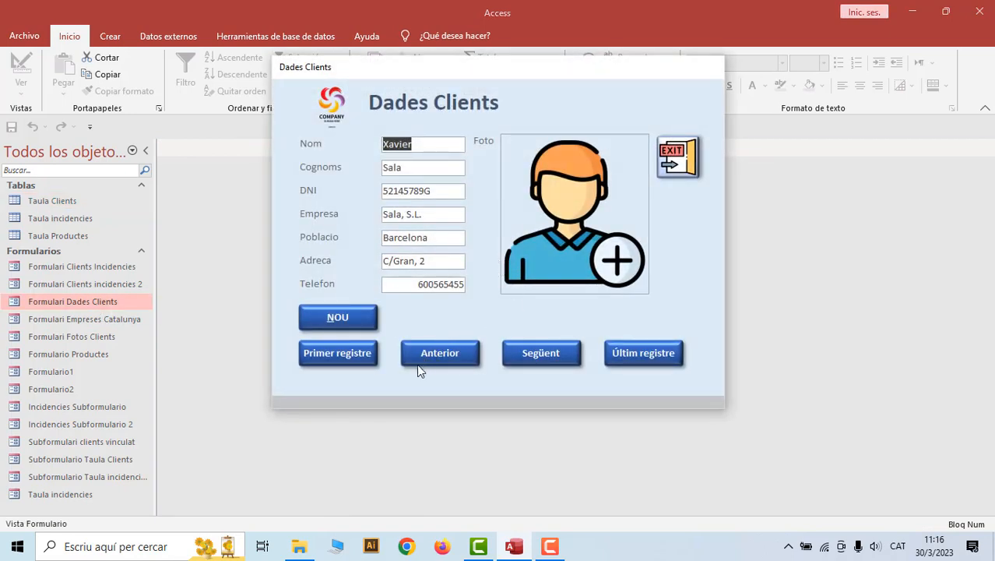
Browse the client records to the Sala, S.L. client and select its photo field
click(347, 354)
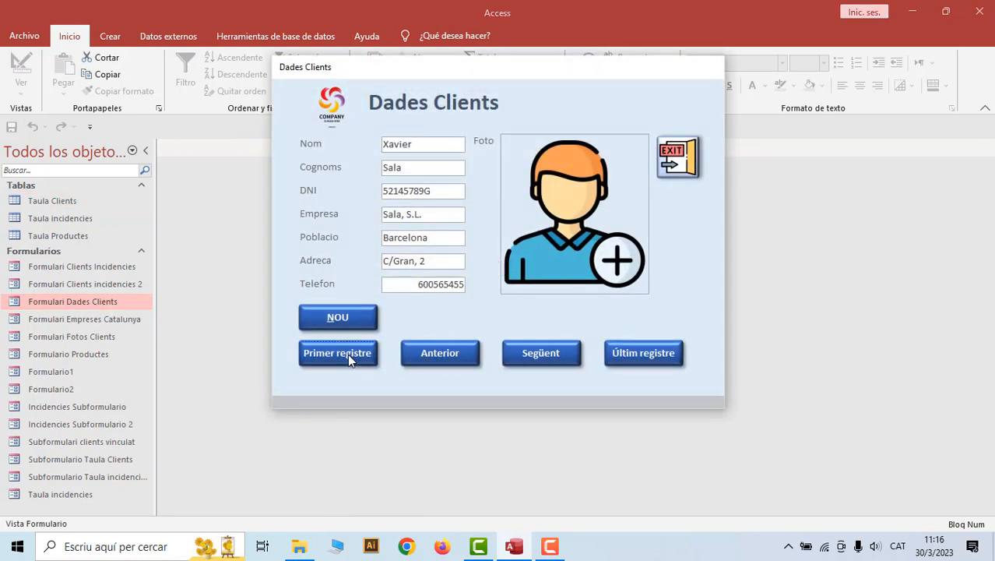
click(633, 354)
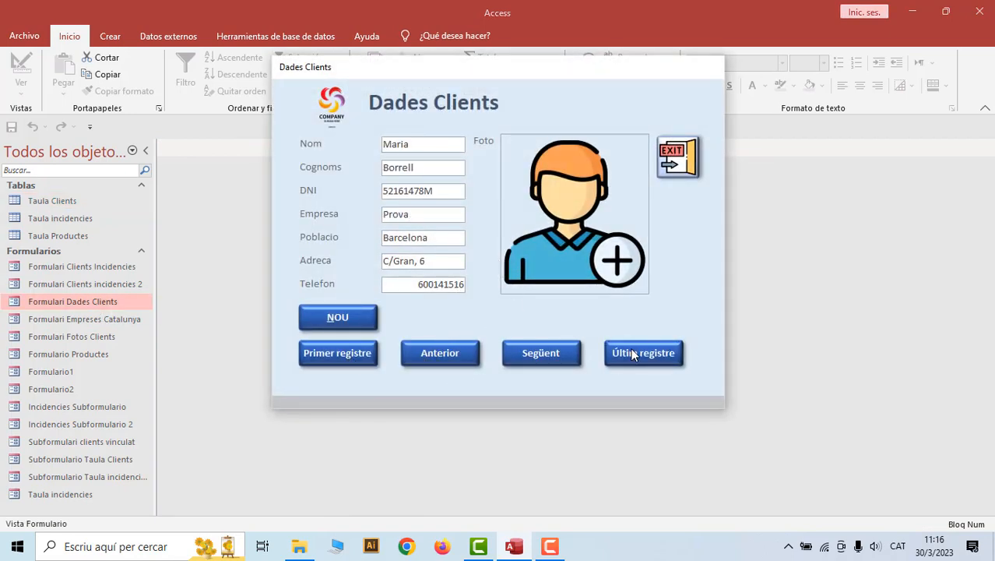
click(444, 356)
click(530, 356)
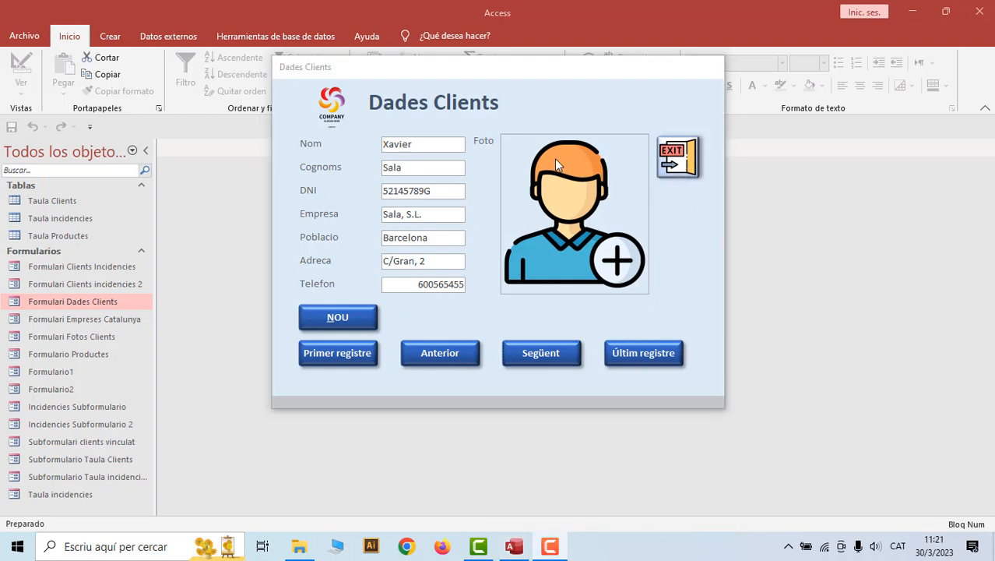
click(586, 180)
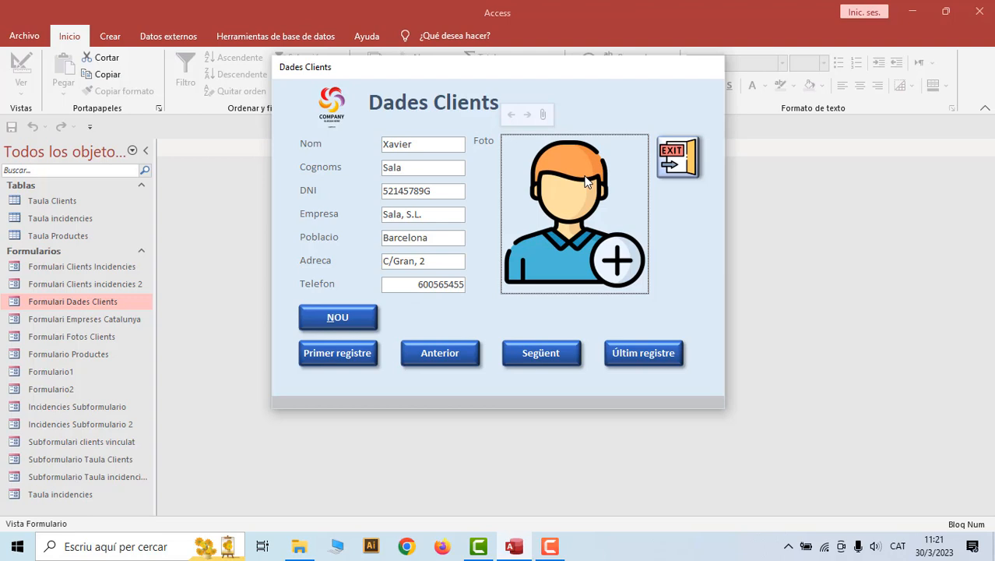
Attach noi1.jpg as the Sala, S.L. client's photo
click(543, 116)
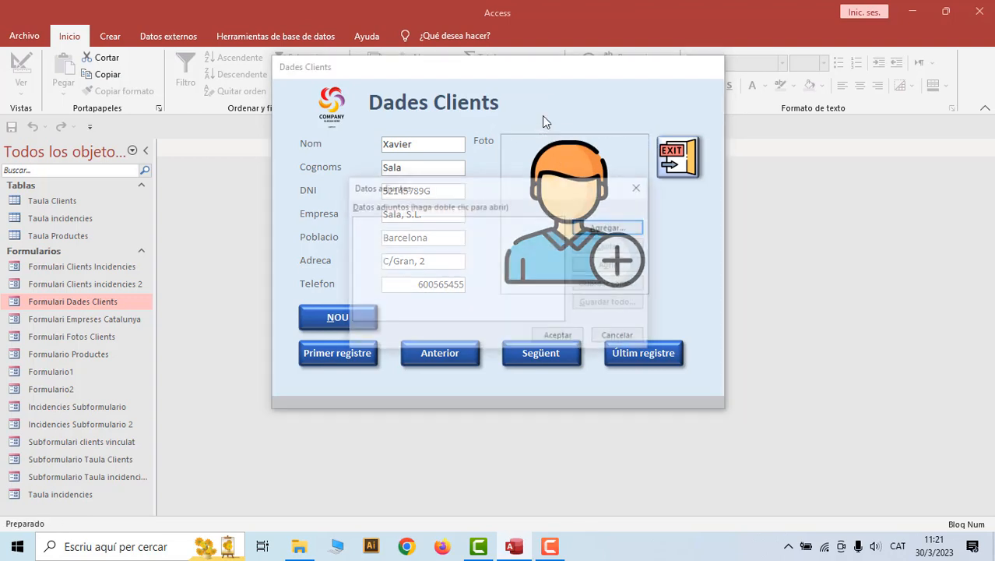
click(586, 232)
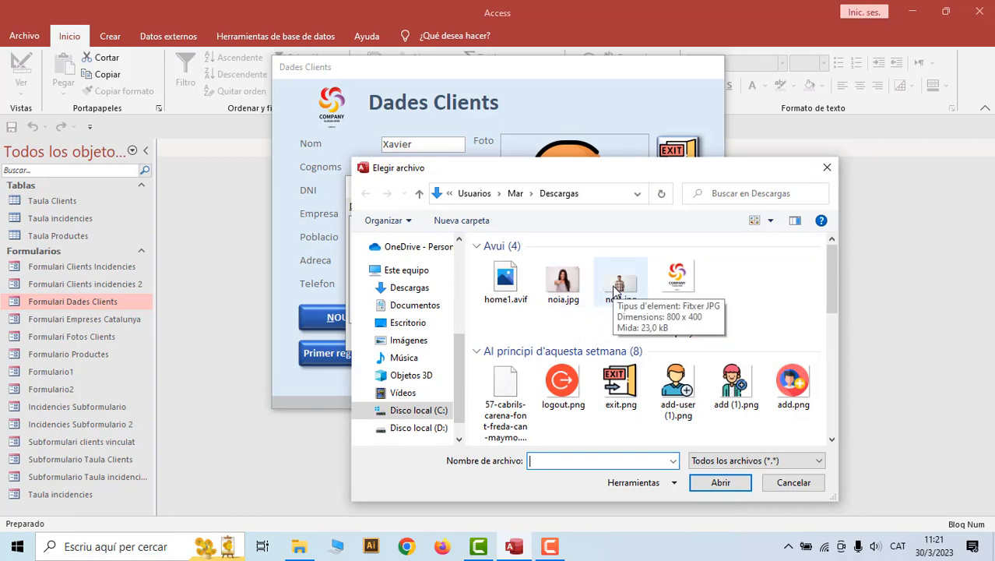
double_click(615, 289)
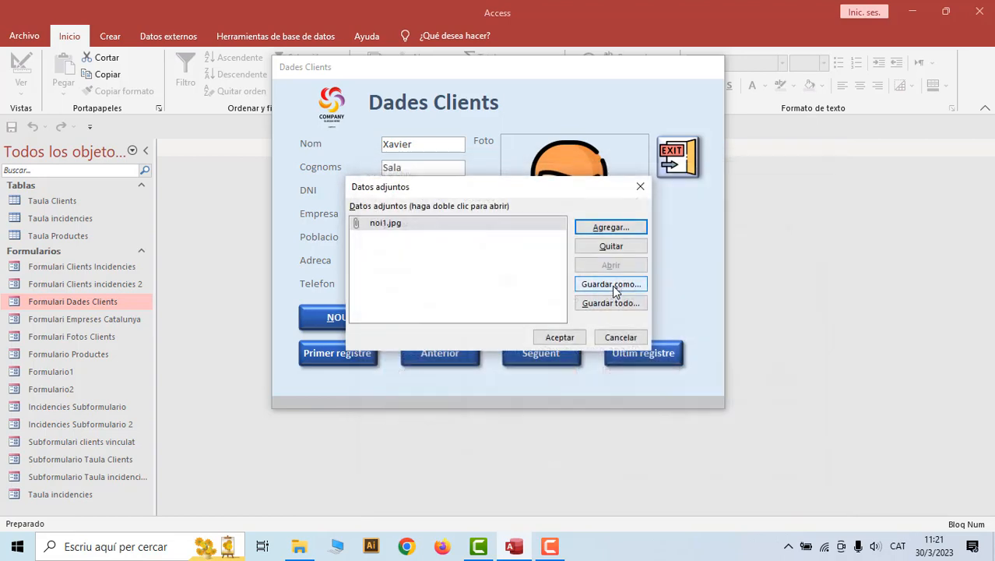
click(577, 338)
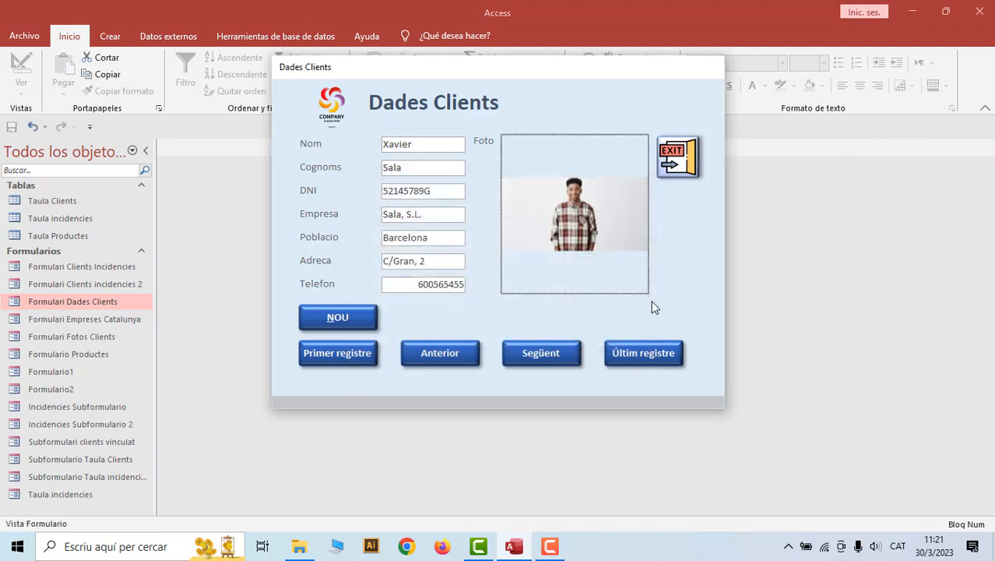
Move to the Prova client's record and attach noia.jpg as its photo
click(365, 321)
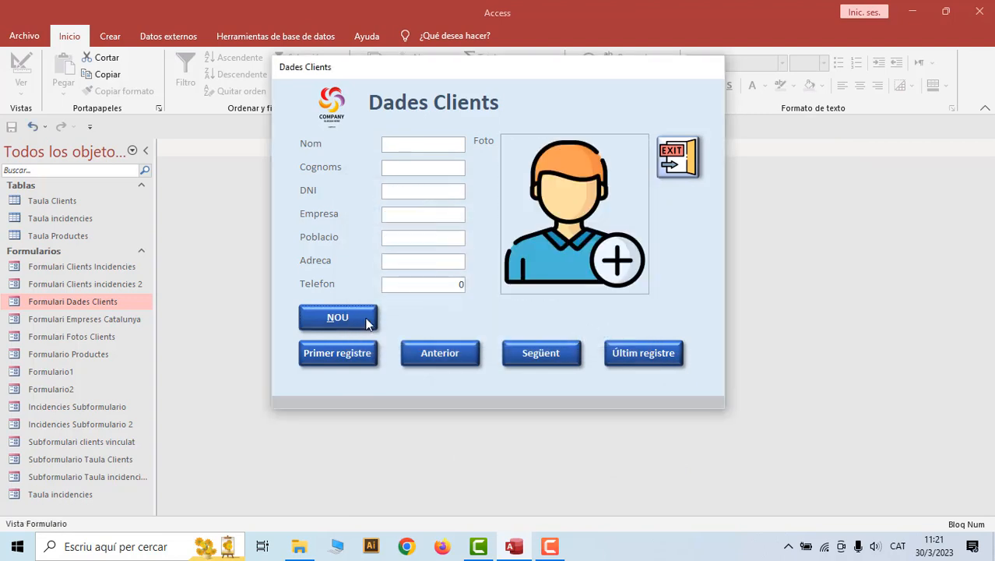
click(429, 361)
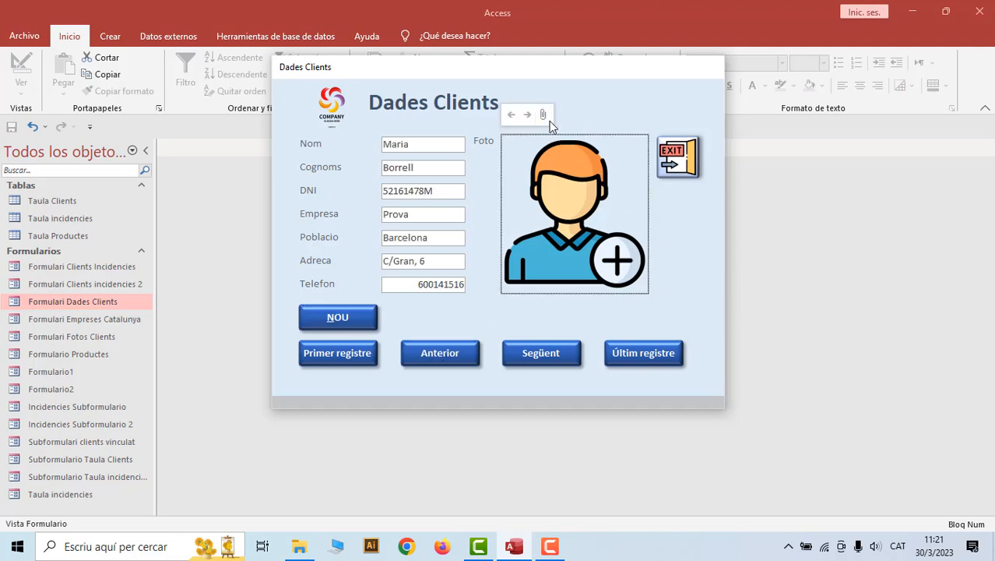
click(546, 114)
click(611, 227)
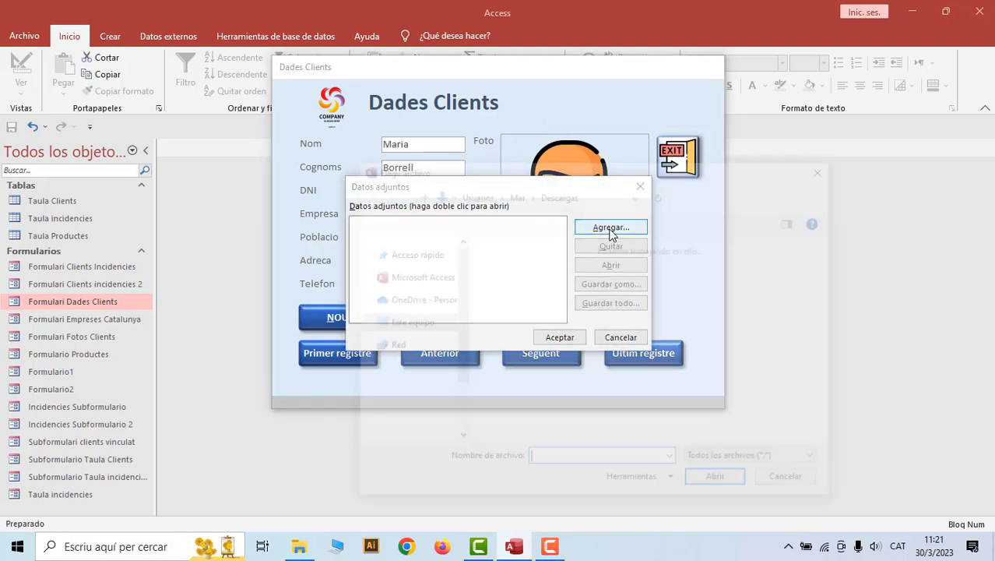
double_click(569, 292)
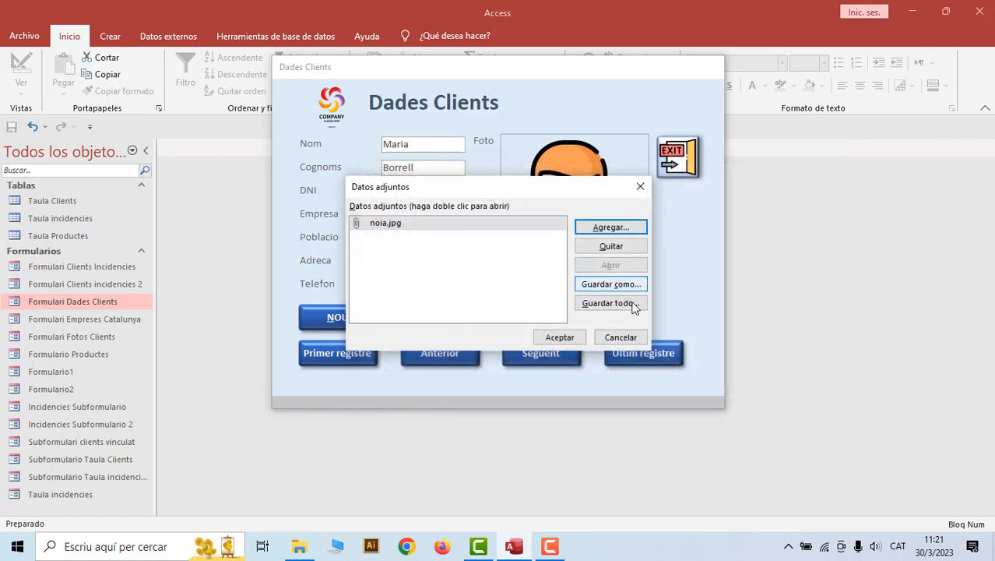
click(567, 341)
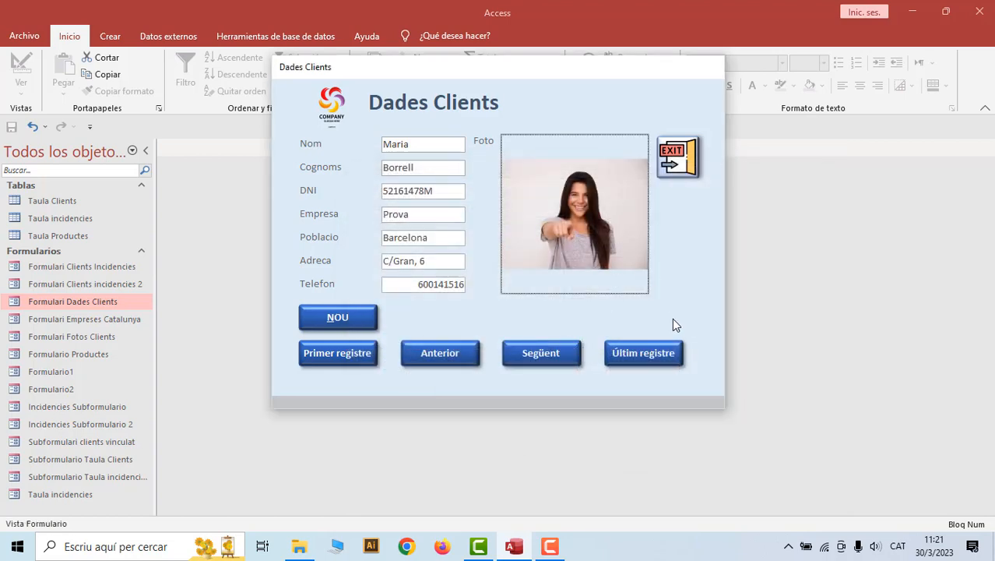
Test the Anterior, Següent and Últim registre buttons, dismissing the can't-go-to-record warning
click(456, 352)
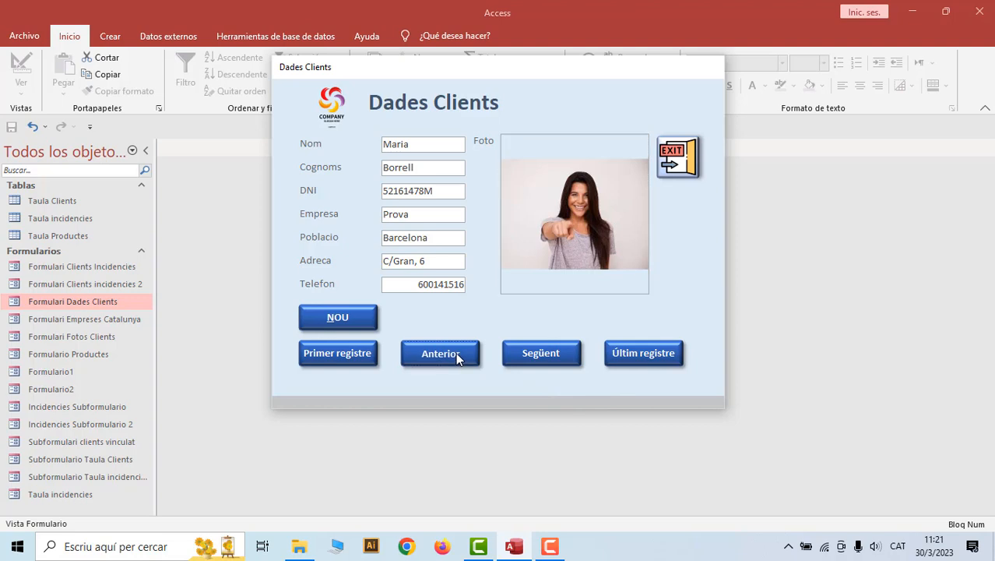
click(525, 353)
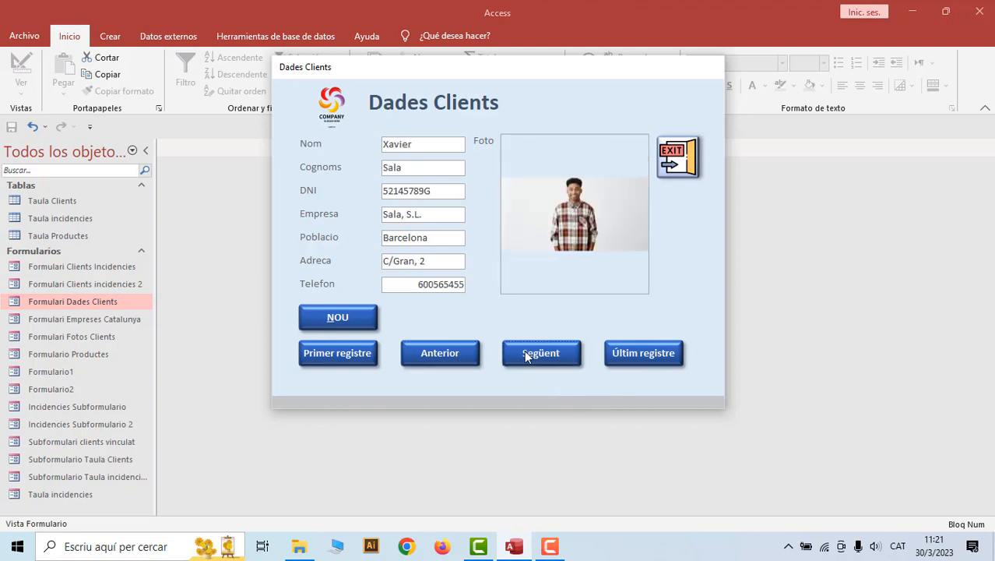
click(532, 354)
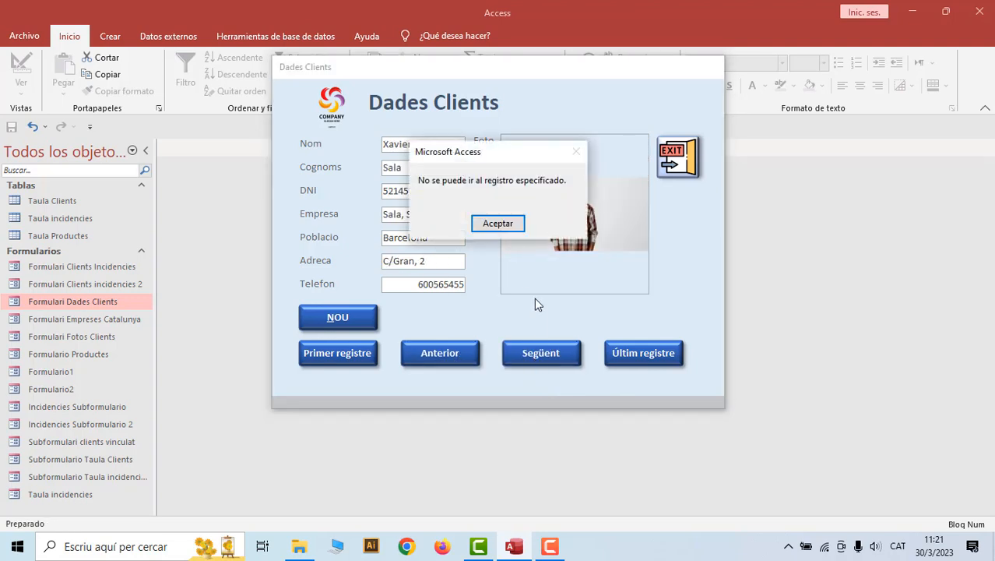
click(500, 226)
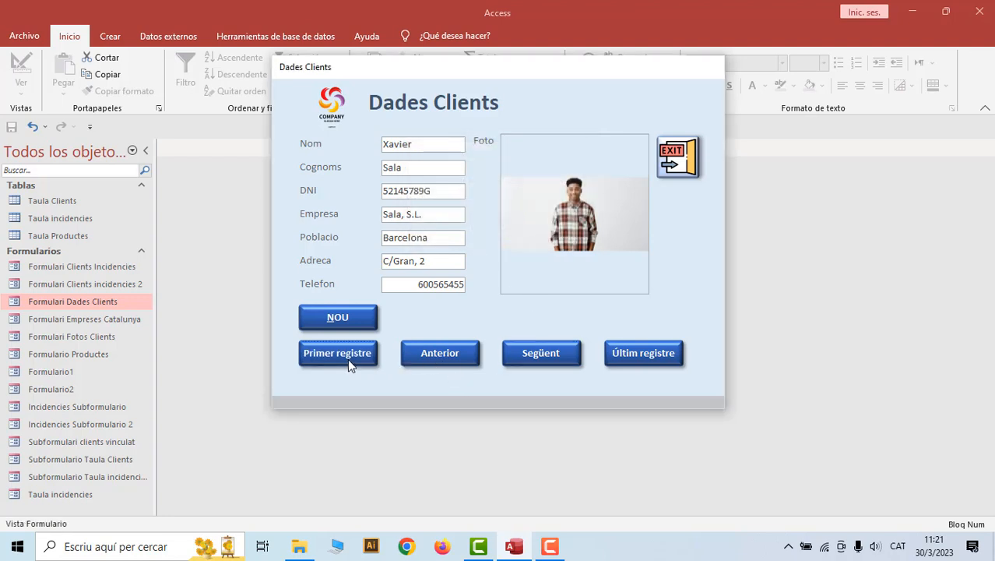
click(645, 357)
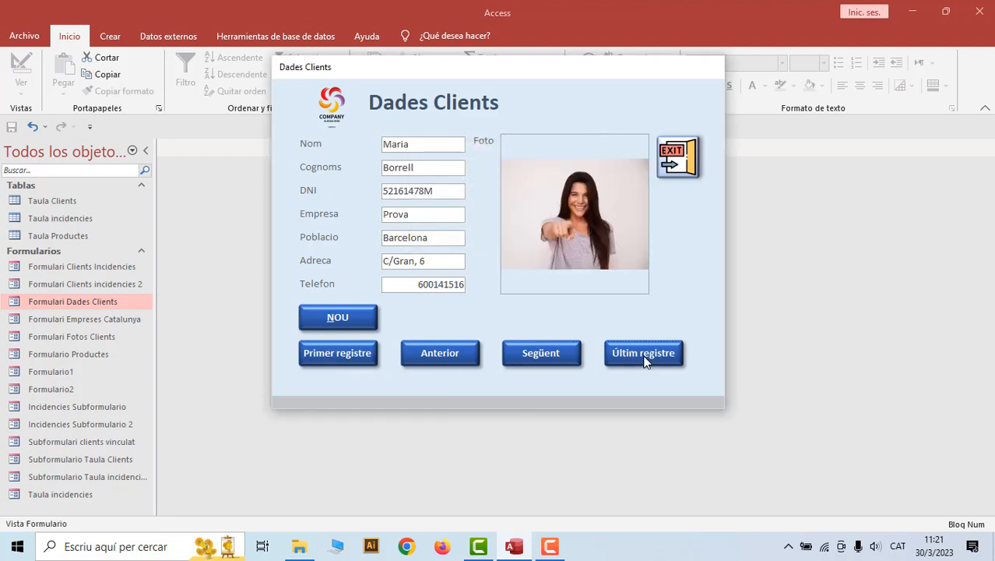
click(450, 354)
click(451, 353)
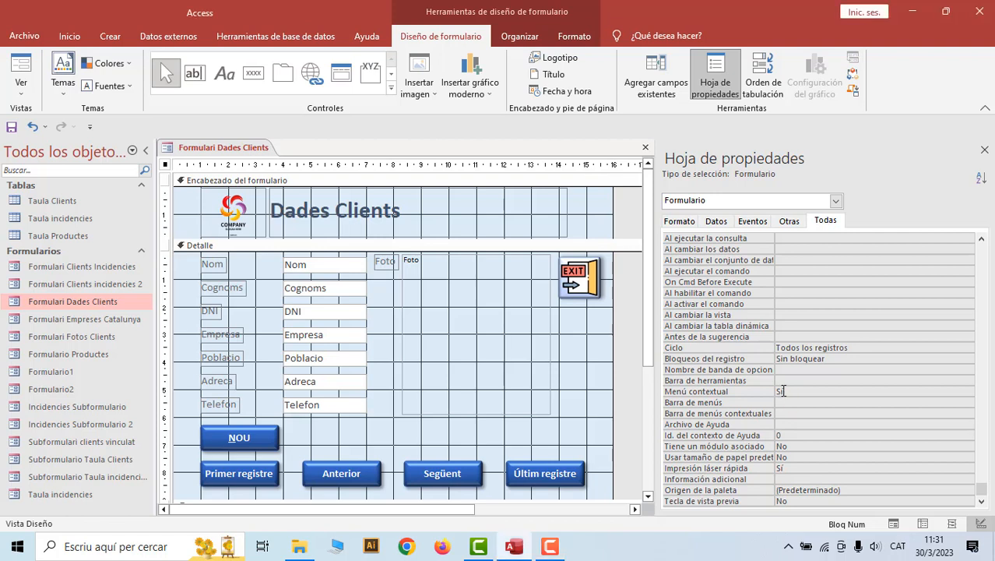
Set Menú contextual to No, save the form, view it in Form view, and exit via EXIT
double_click(782, 391)
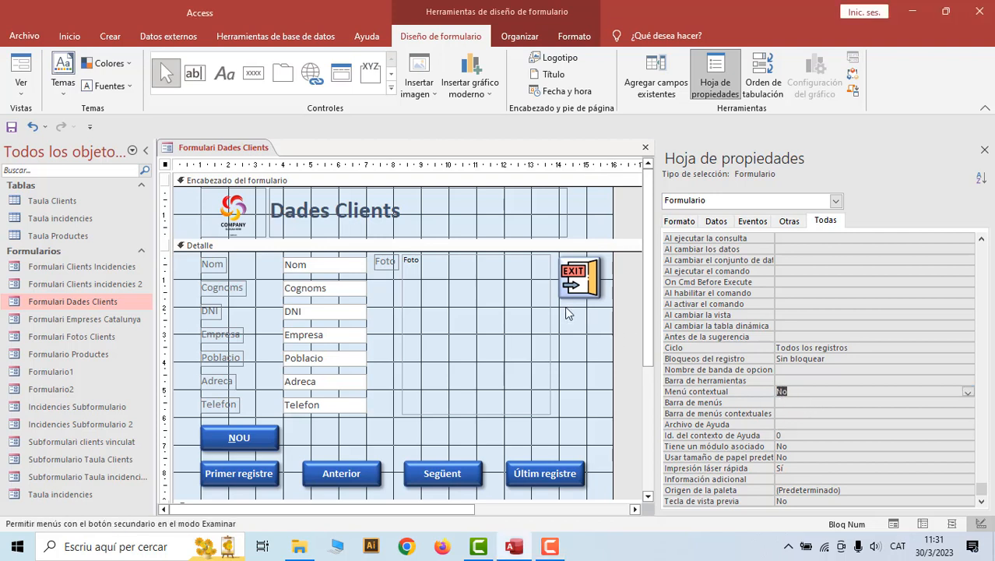
right_click(251, 151)
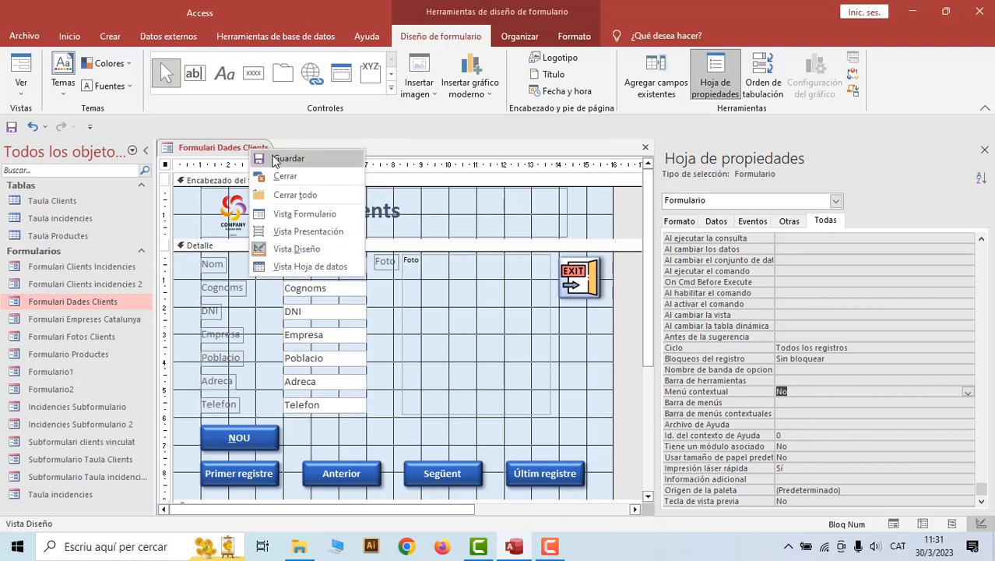
click(287, 158)
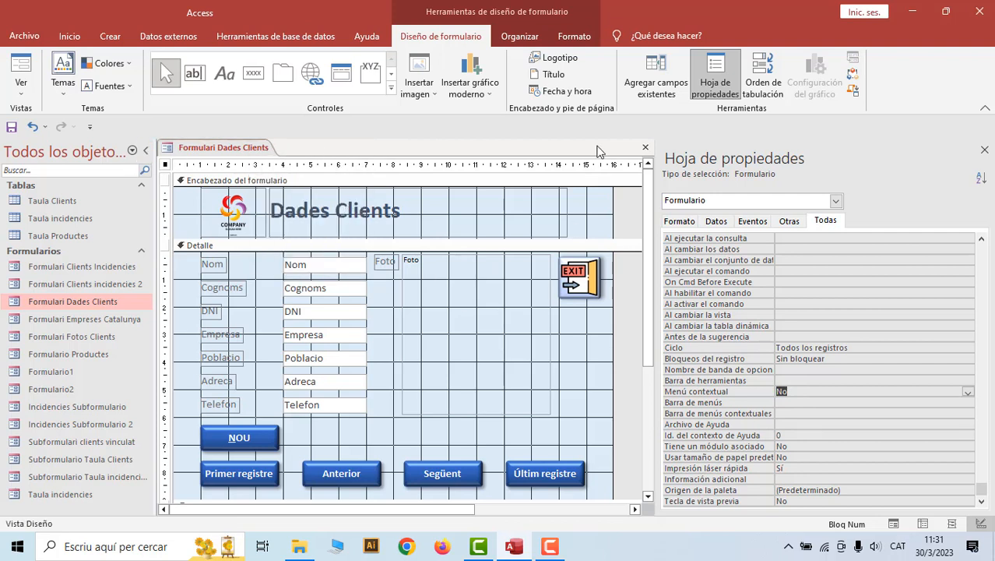
right_click(227, 154)
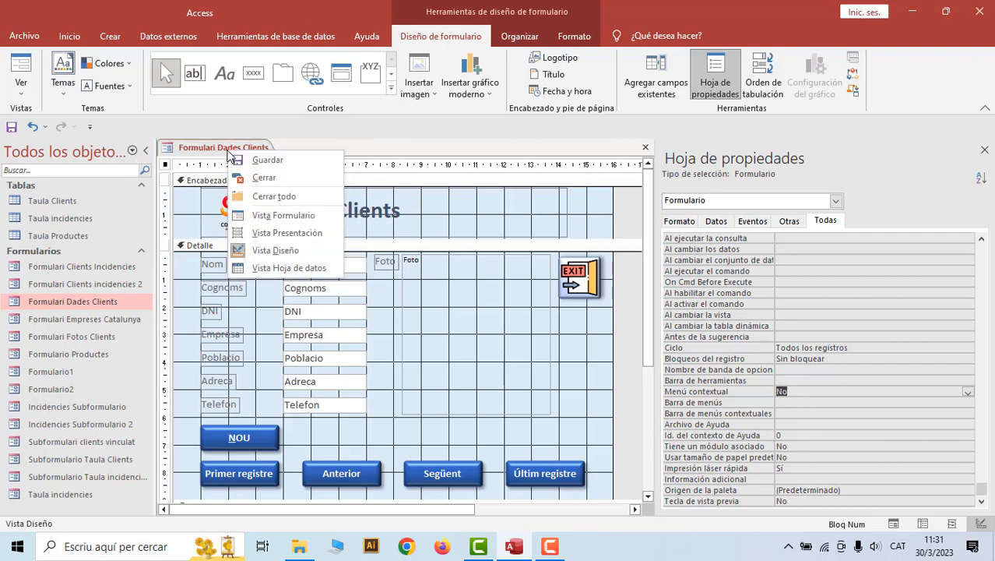
click(278, 215)
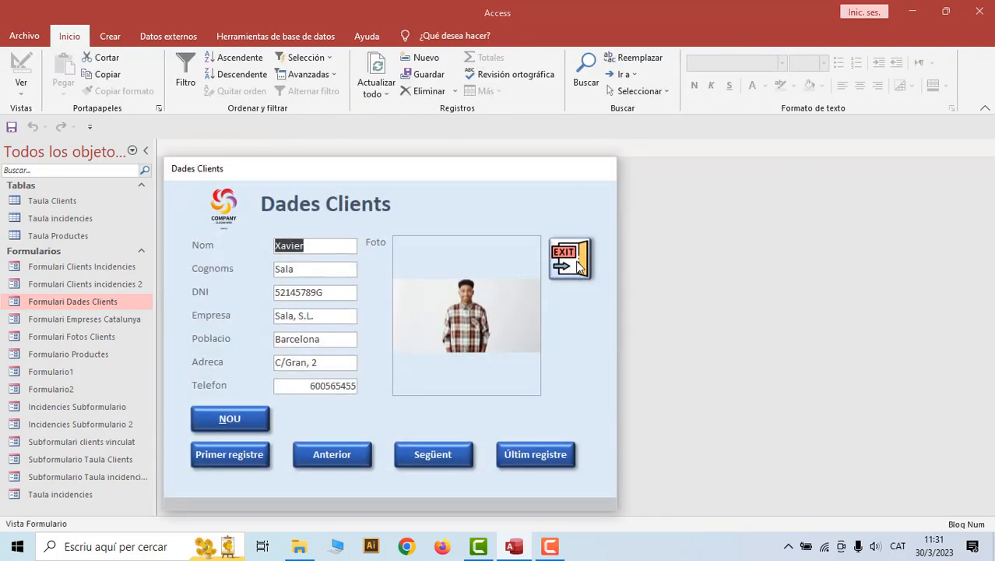
click(572, 261)
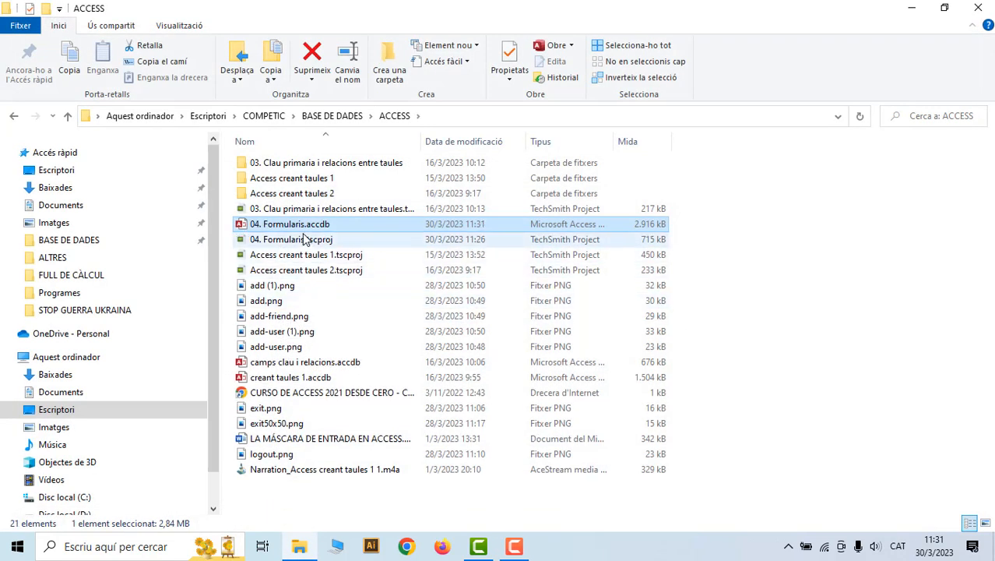
Open 04. Formularis.accdb to test the startup form, exit it, and reopen the database
double_click(302, 226)
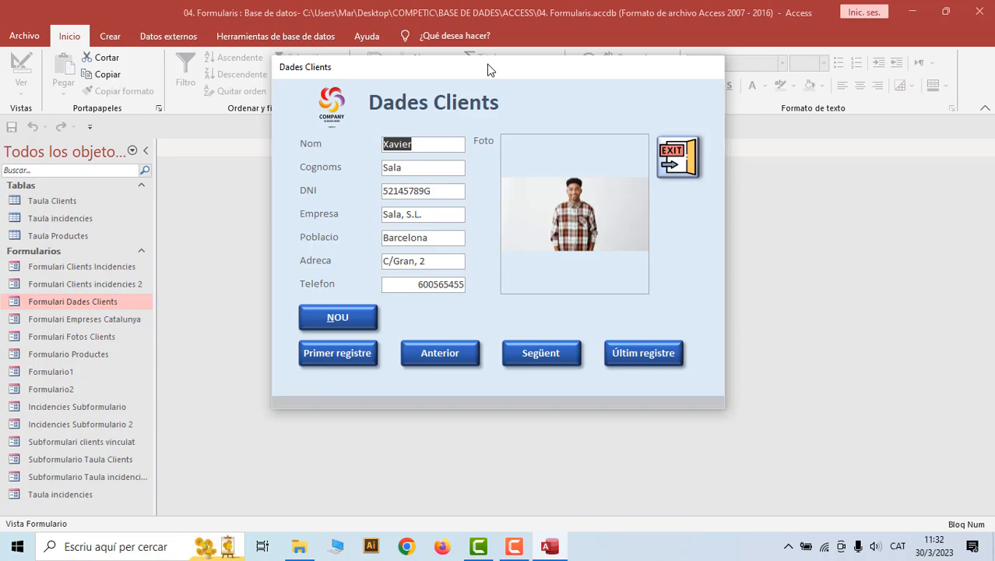
click(675, 161)
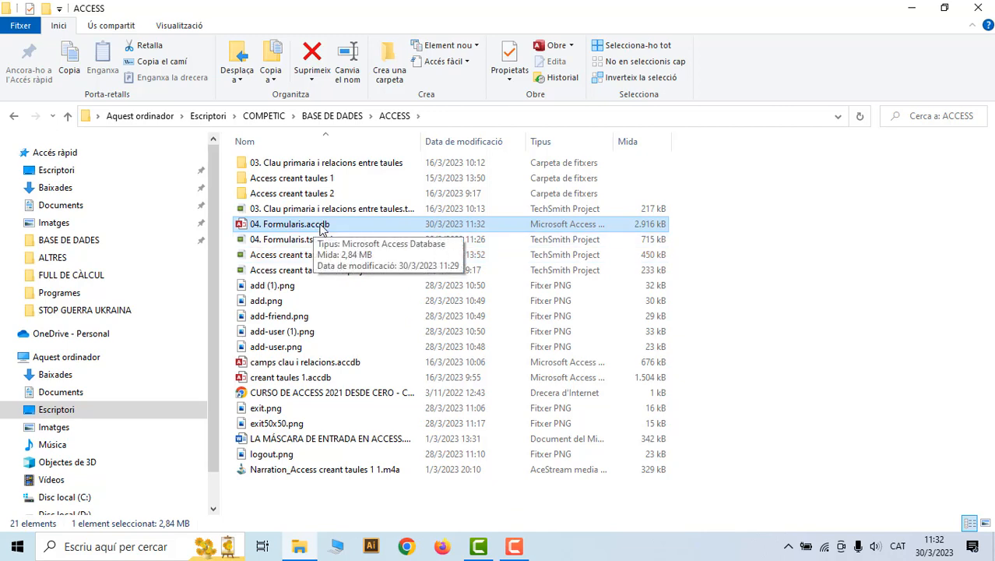
double_click(321, 228)
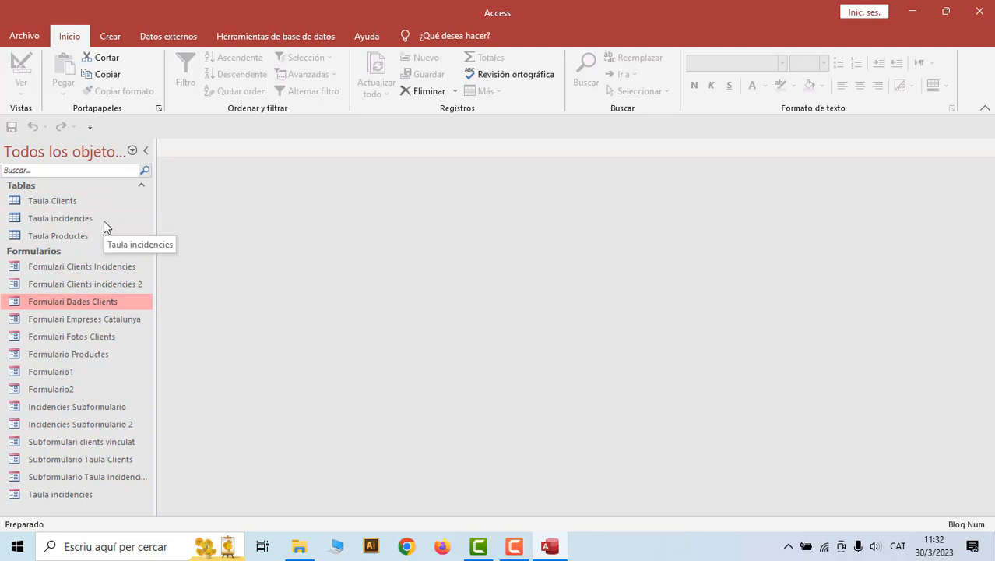
right_click(89, 305)
In Design view set Menú contextual back to Sí, save the form, and switch to Form view
click(127, 349)
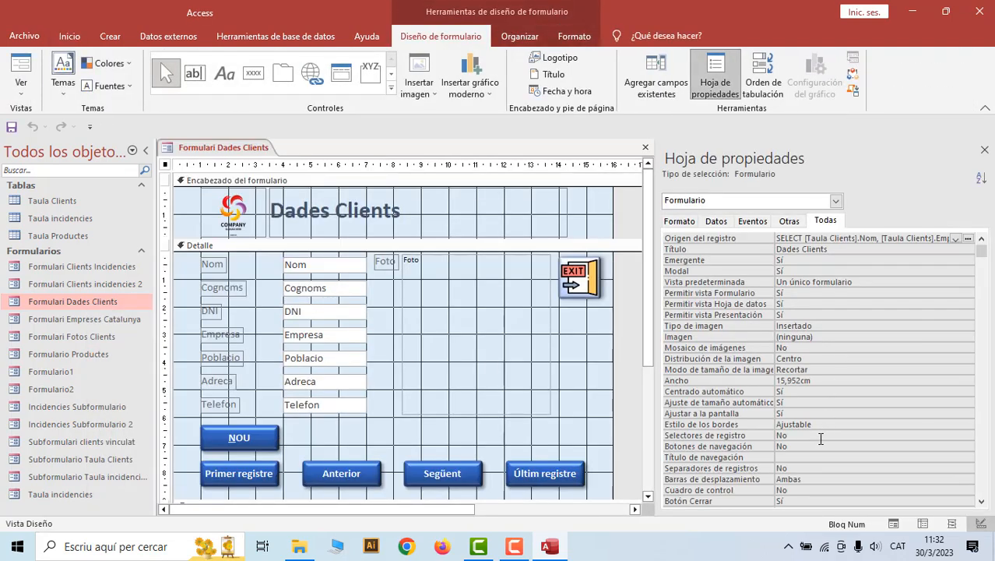
scroll(821, 423, down, 18)
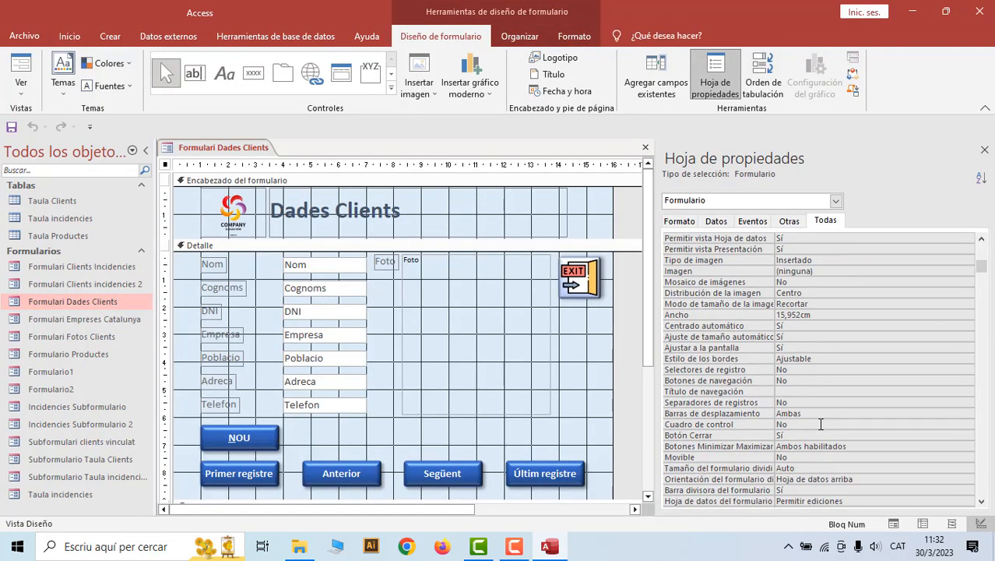
drag(984, 350, 981, 489)
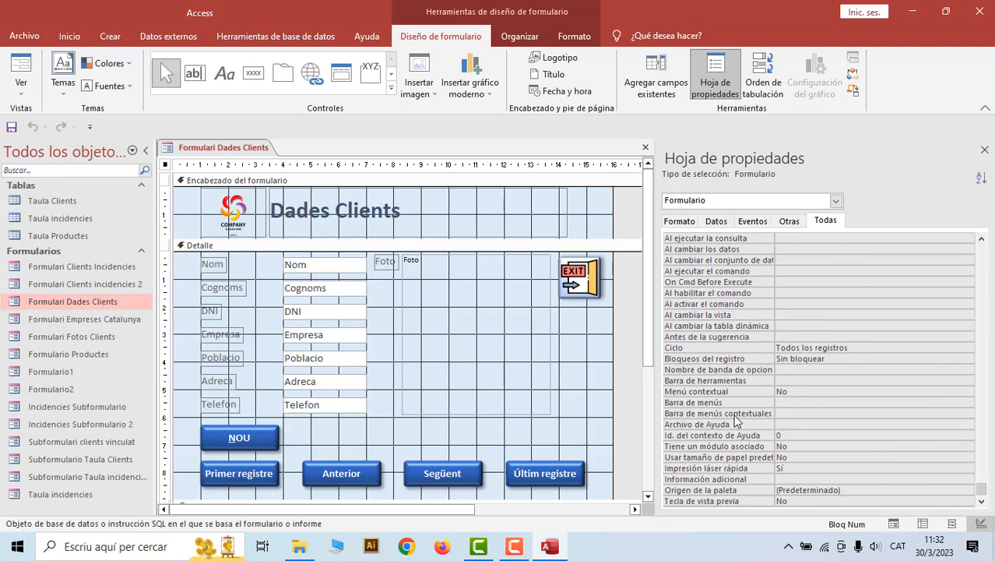
double_click(786, 390)
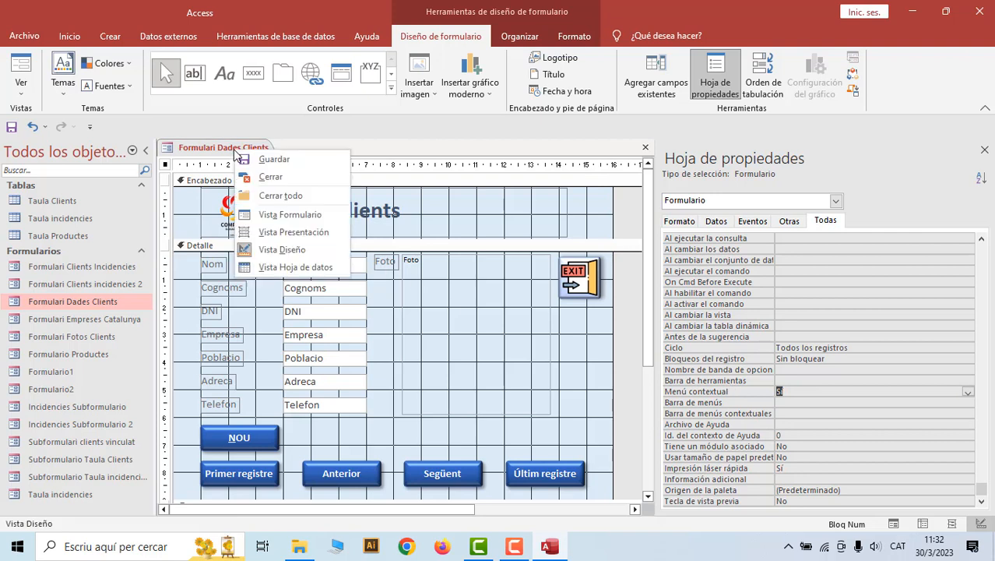
right_click(236, 152)
click(260, 159)
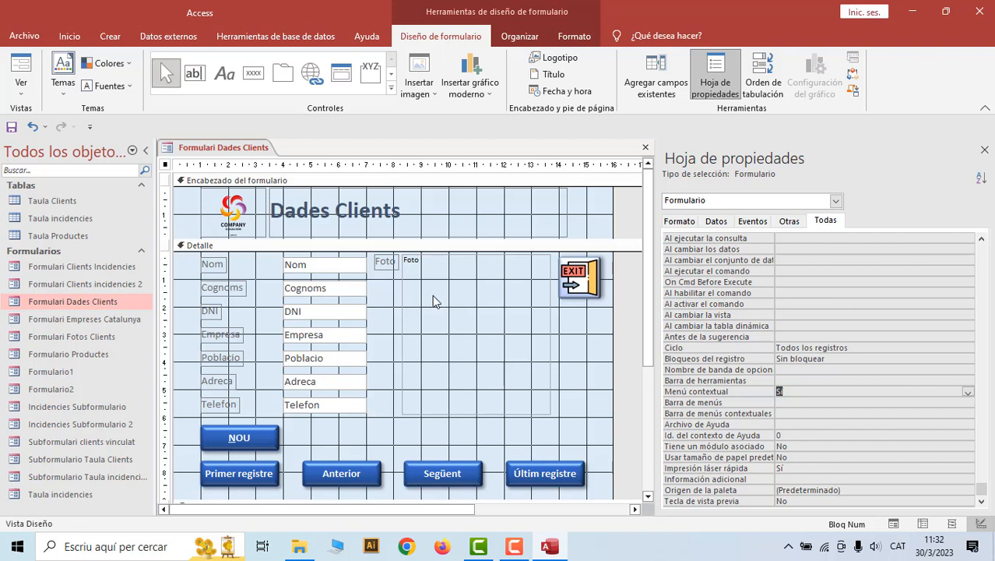
click(777, 391)
right_click(224, 152)
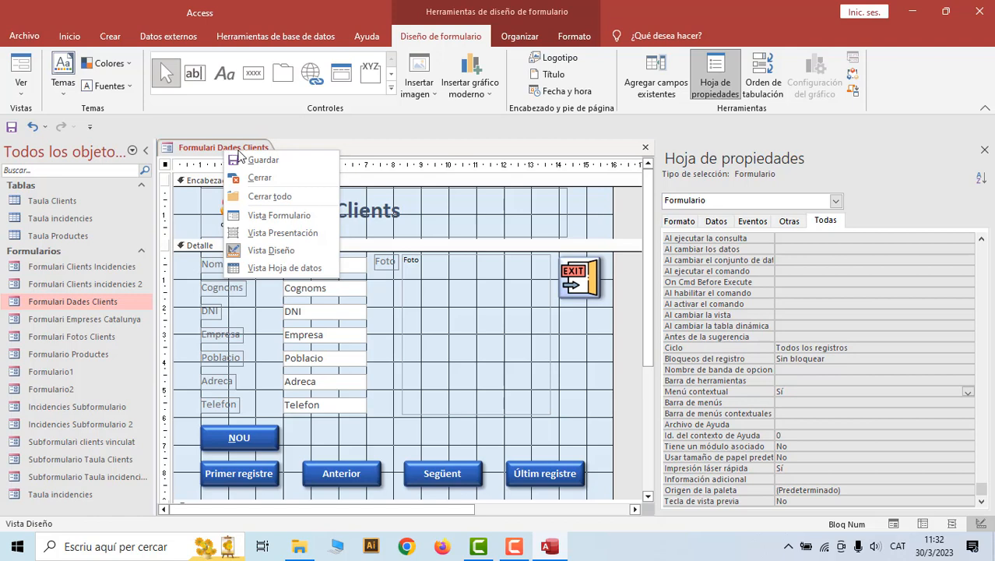
click(238, 160)
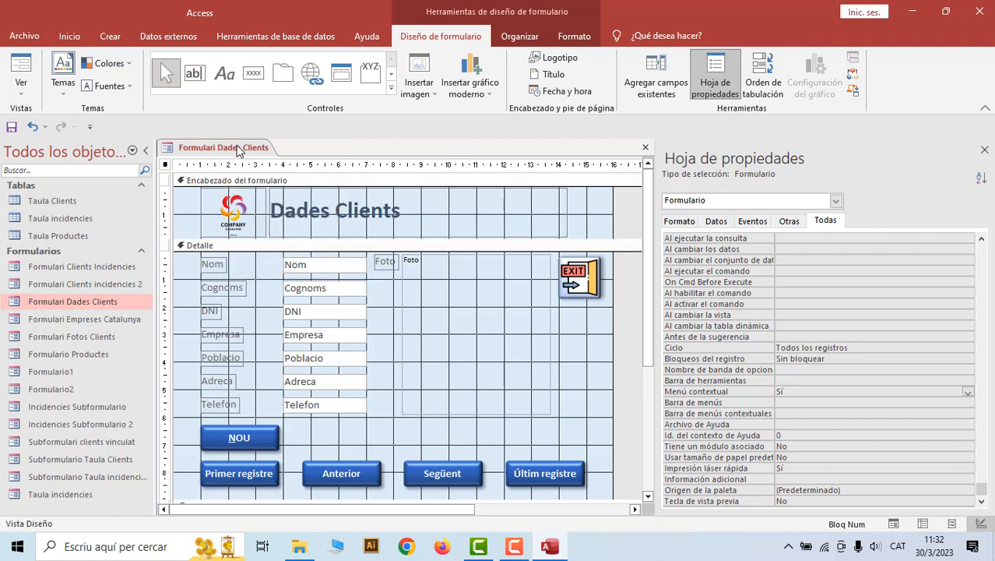
right_click(238, 148)
click(276, 210)
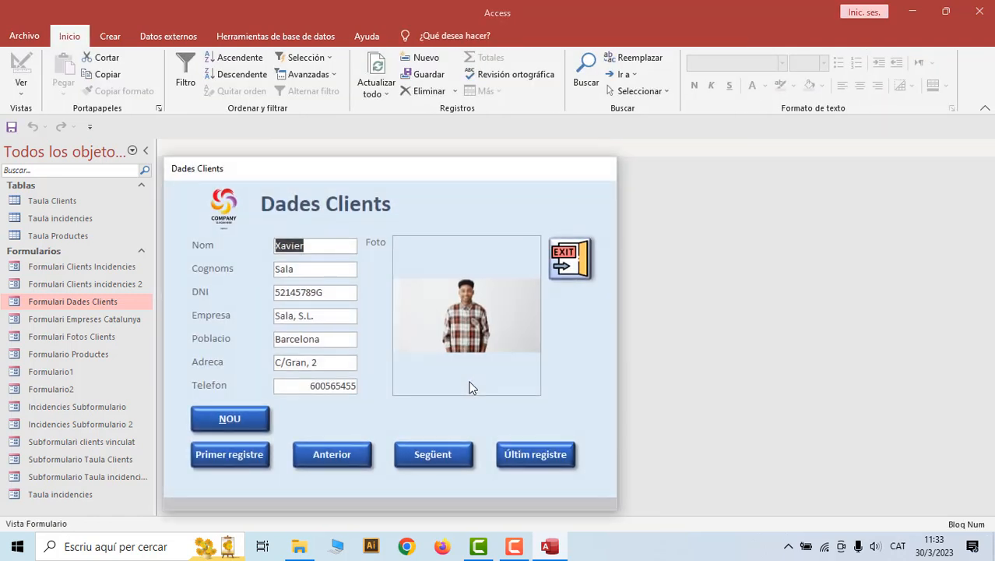
Exit, reopen 04. Formularis.accdb, and confirm the form's title-bar shortcut menu now appears
click(569, 258)
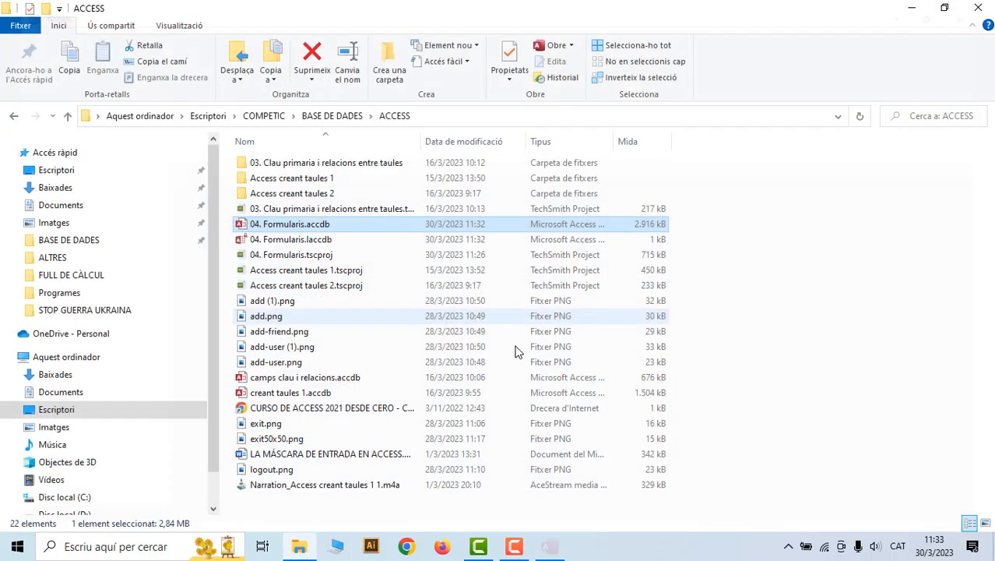
double_click(264, 227)
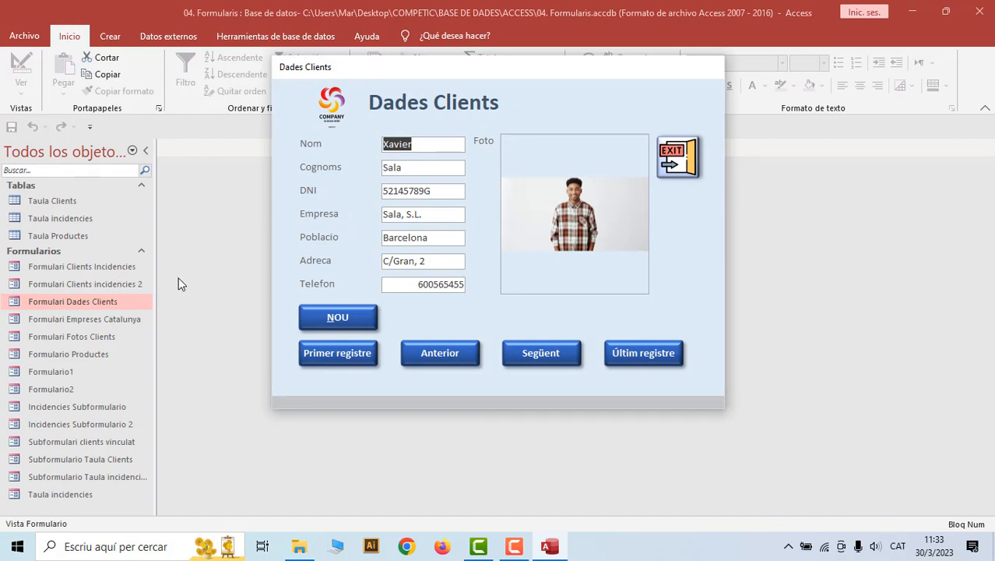
right_click(384, 68)
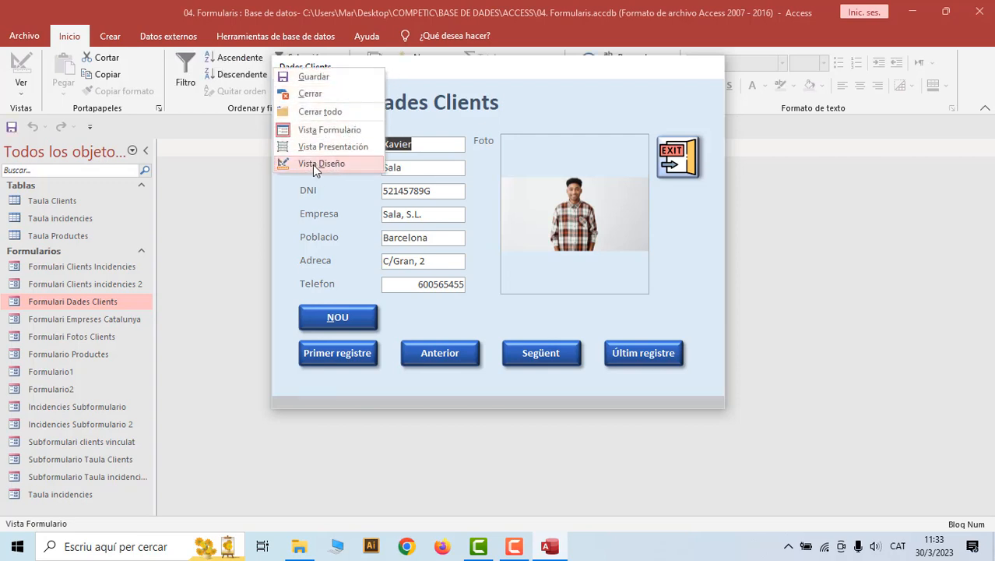
click(464, 73)
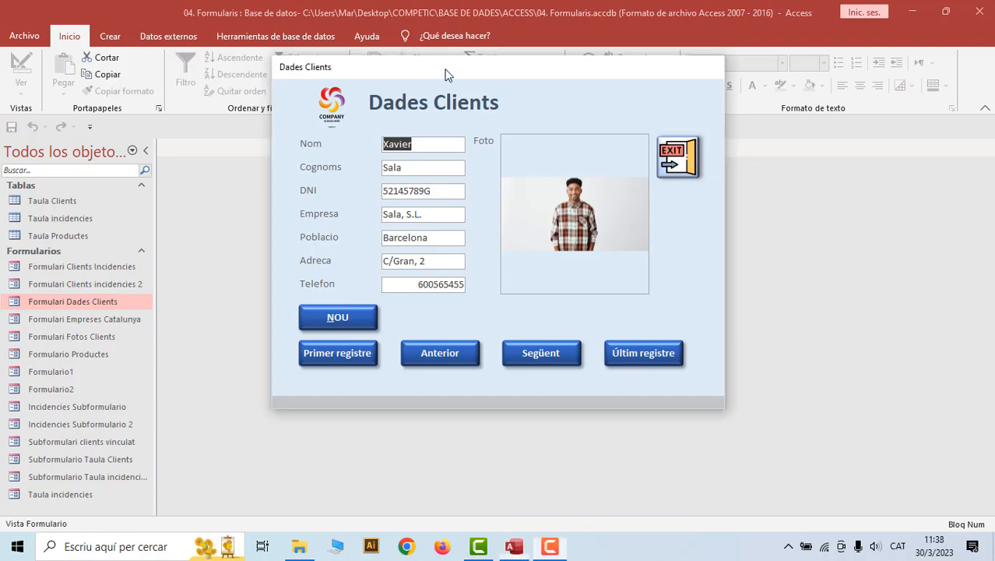
Switch the Dades Clients form to Vista Diseño and scroll down the Todas tab of its property sheet
right_click(445, 70)
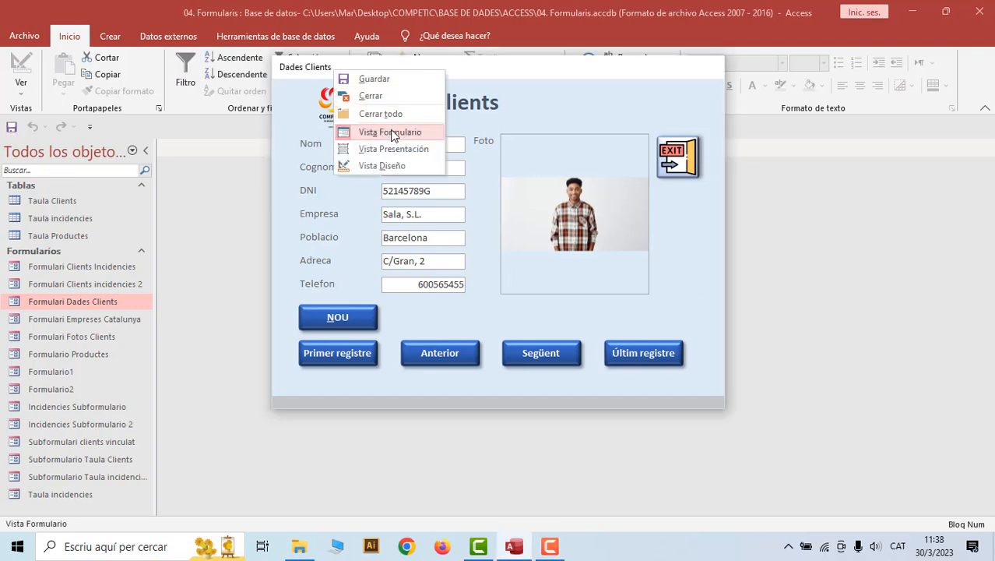
click(381, 166)
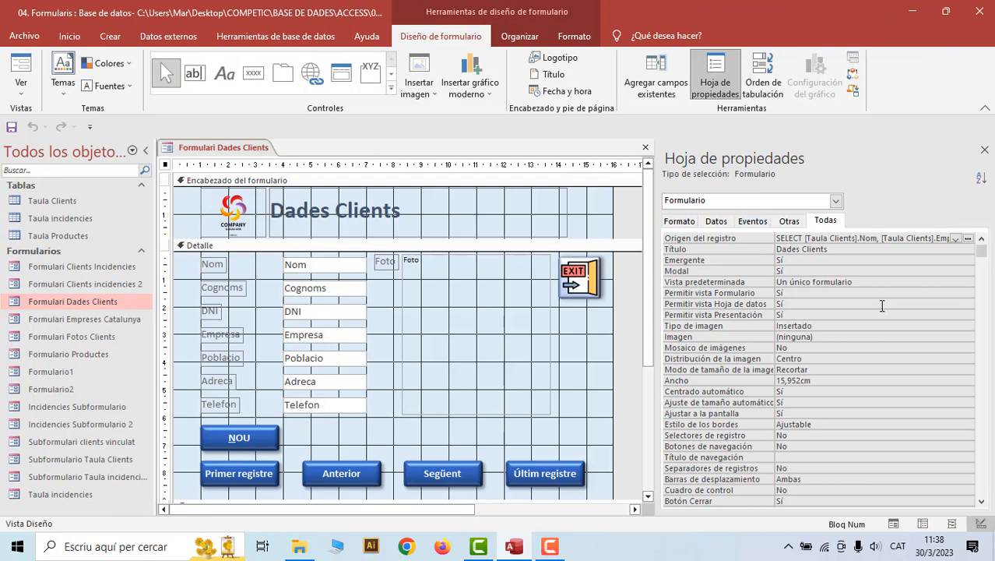
scroll(882, 308, down, 7)
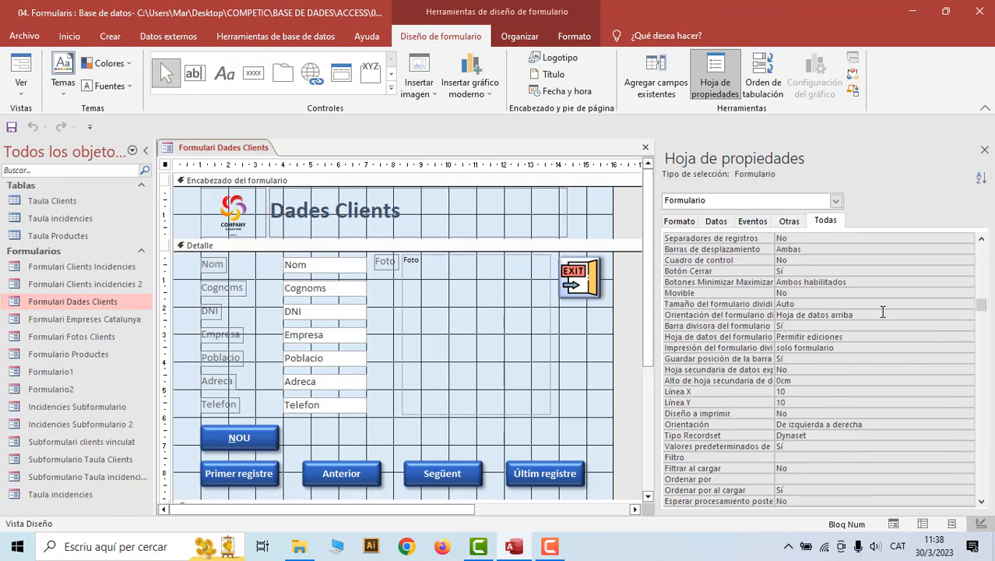
scroll(882, 311, down, 6)
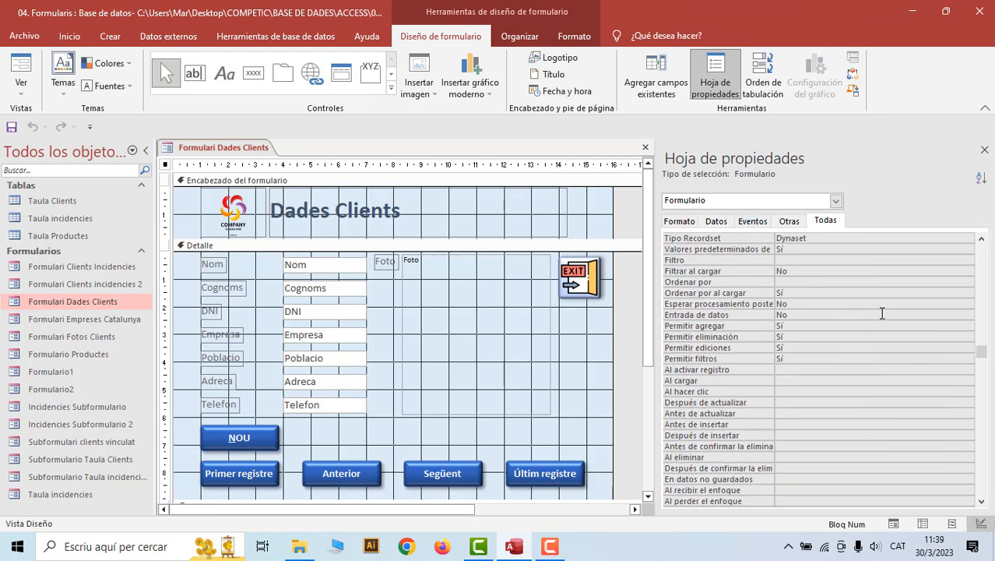
scroll(882, 313, down, 4)
scroll(882, 313, down, 2)
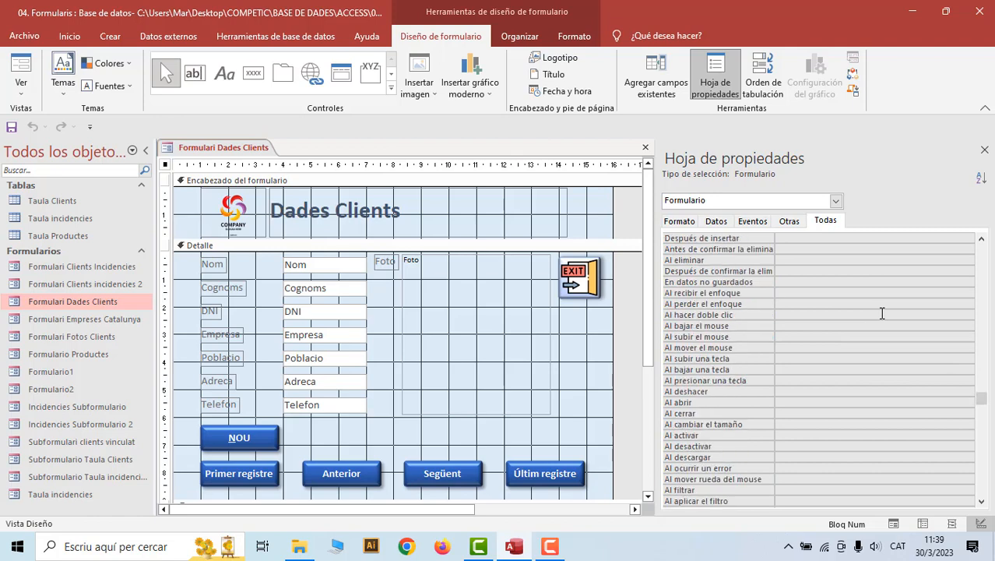
scroll(882, 313, down, 2)
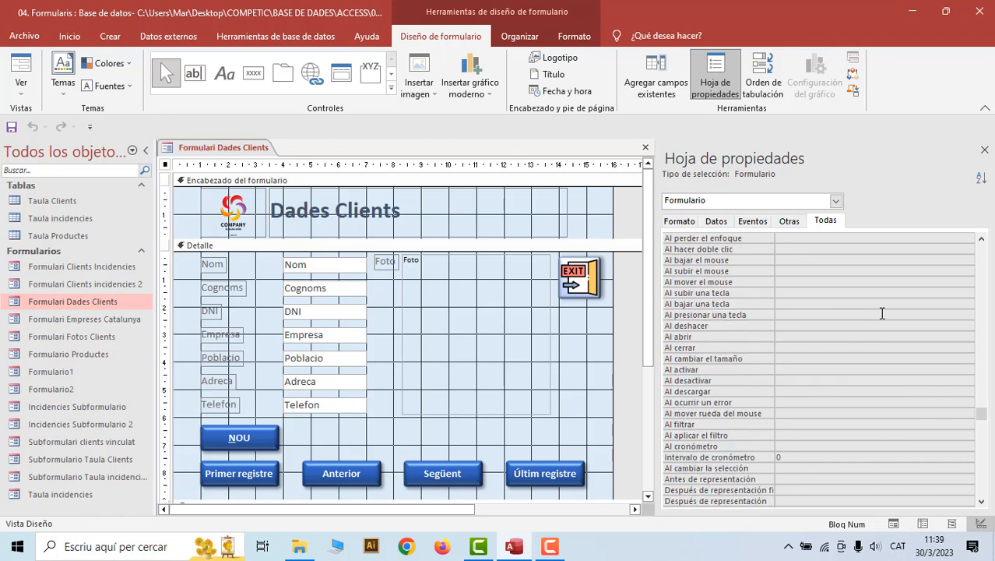